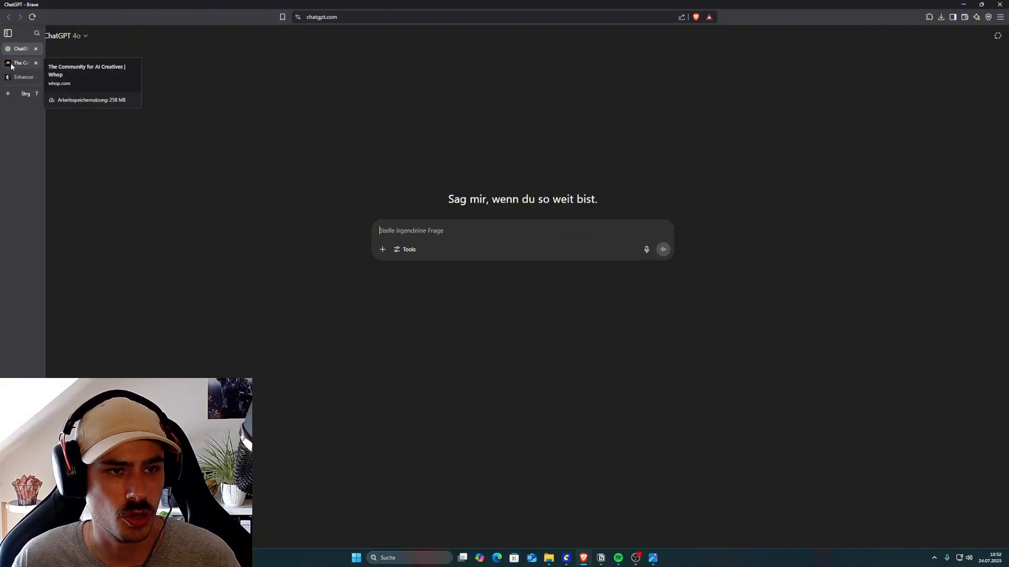
Download Masterprompt structure.pdf from the Whop community's PDF-Files section and open the downloaded file.
left_click(11, 66)
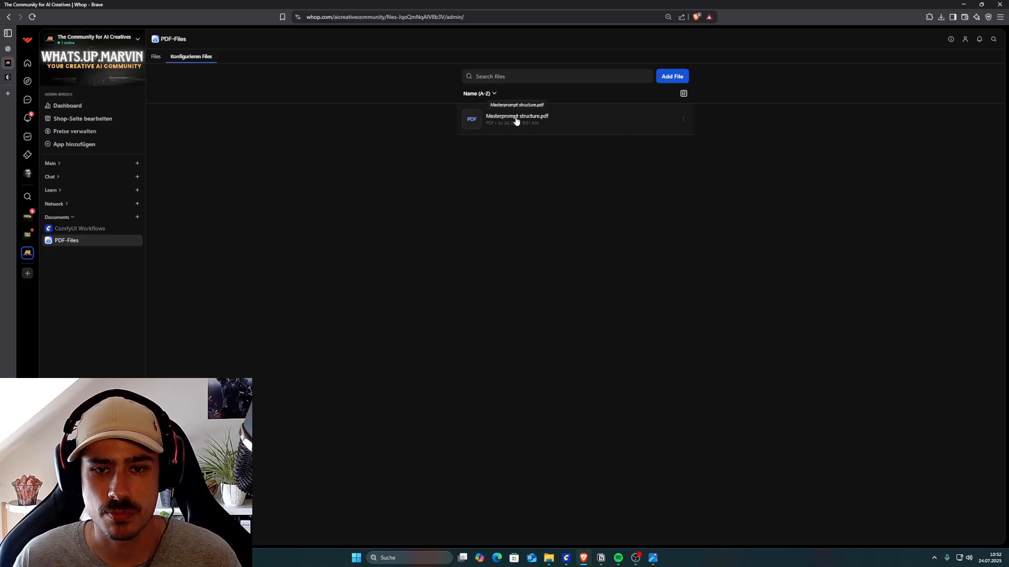
left_click(683, 119)
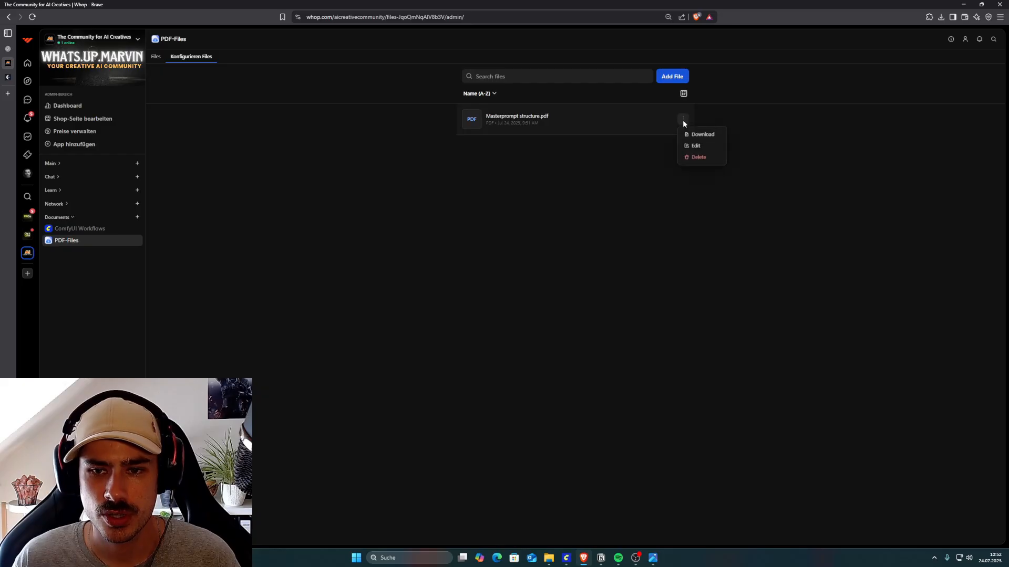
left_click(699, 136)
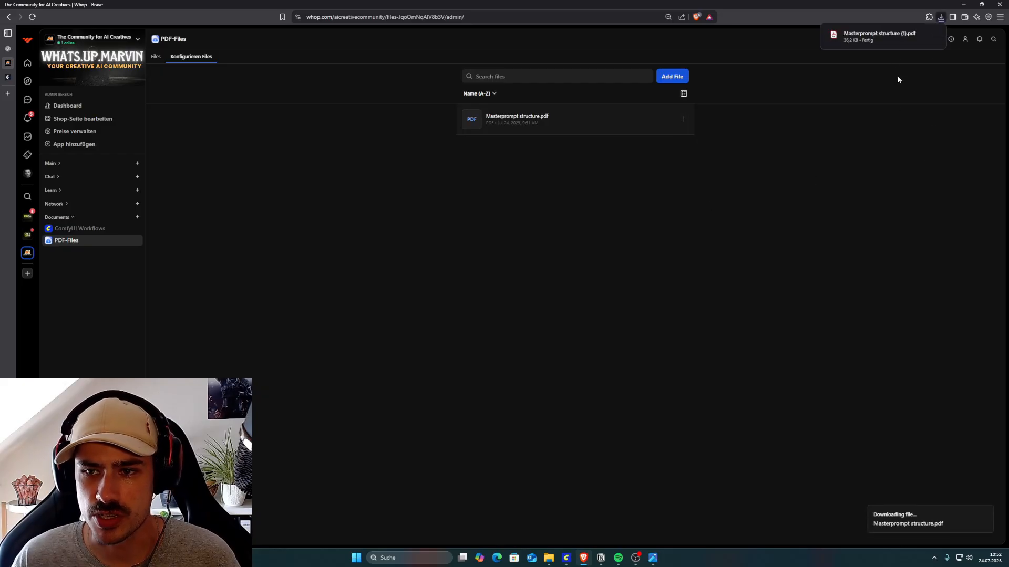
left_click(882, 42)
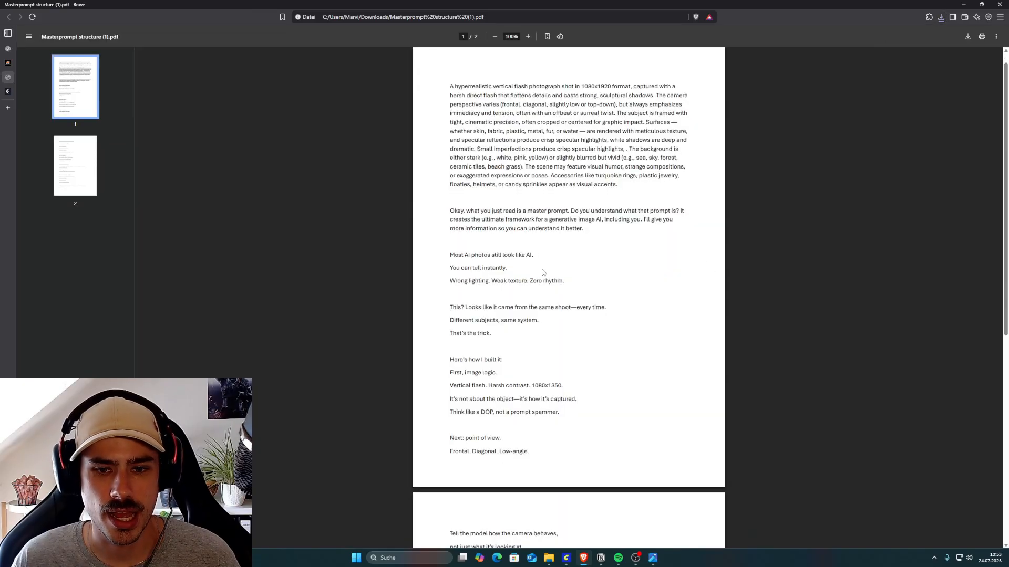
Copy the entire text of both pages of the master prompt PDF, through the closing question about understanding the pattern.
scroll(631, 210, "down", 6)
scroll(496, 388, "up", 6)
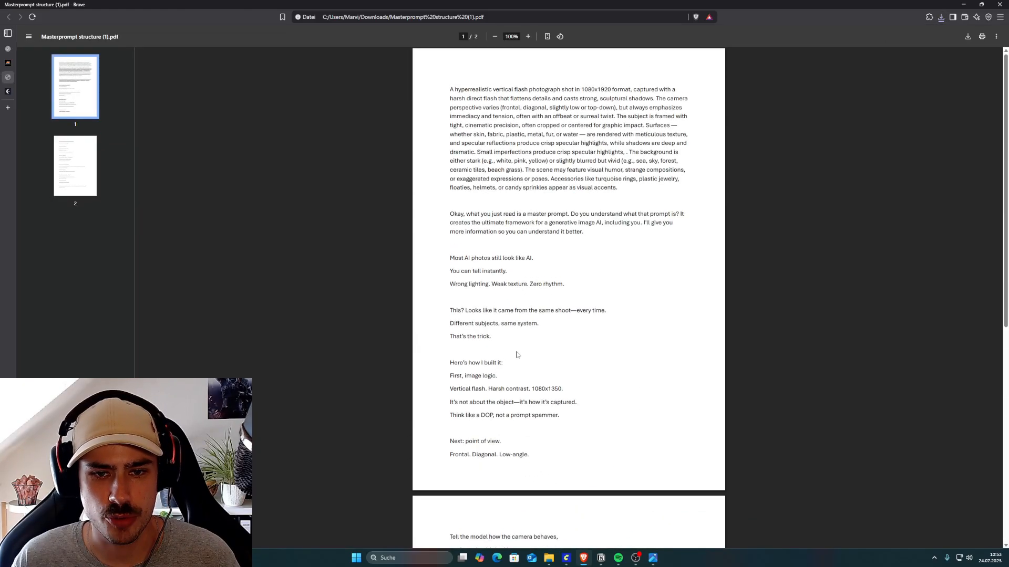
left_click_drag(448, 90, 494, 482)
scroll(677, 102, "down", 4)
scroll(486, 87, "down", 3)
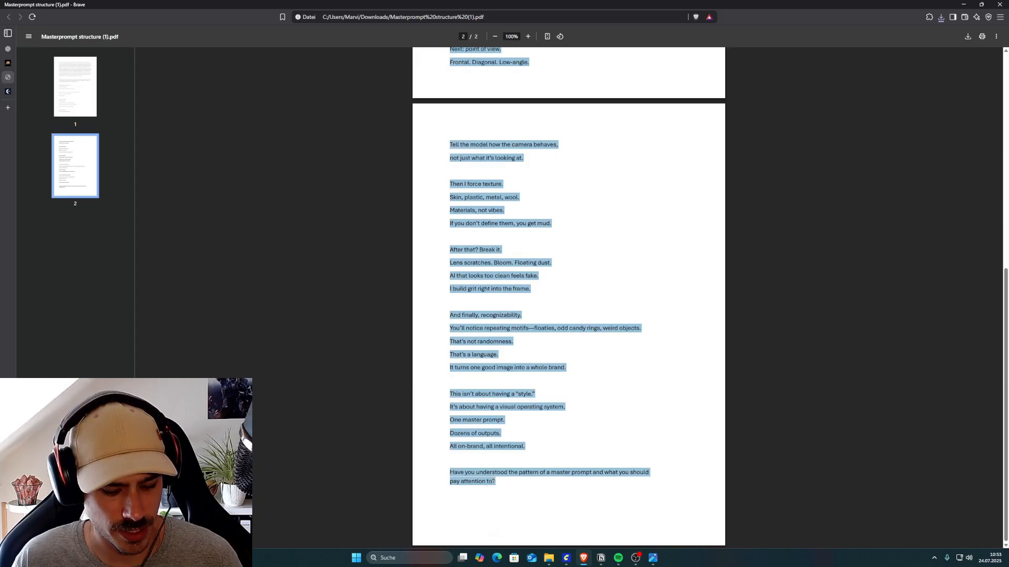
scroll(549, 304, "up", 7)
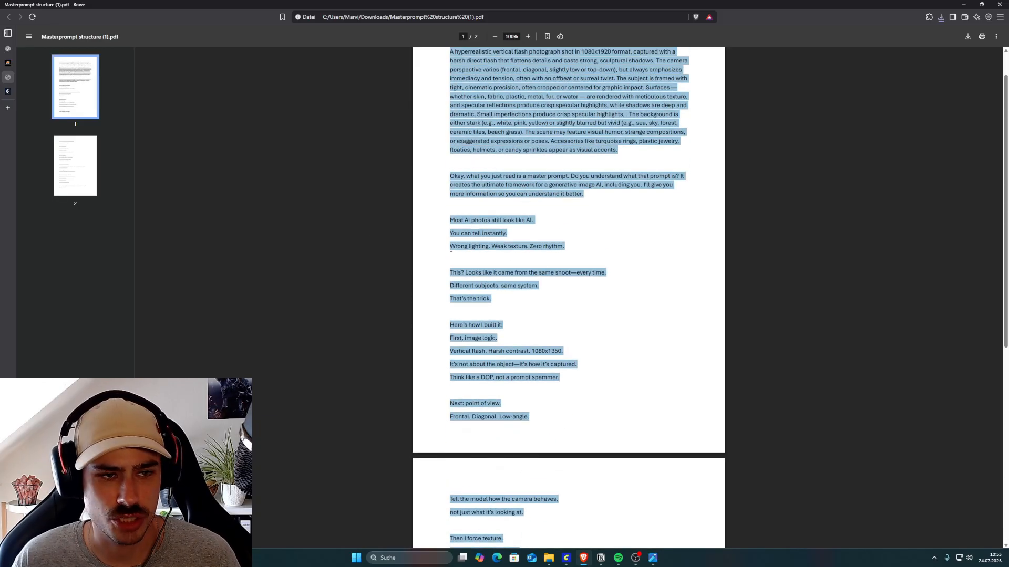
Switch to ChatGPT and send the copied master prompt text as a message in the new chat.
left_click(16, 51)
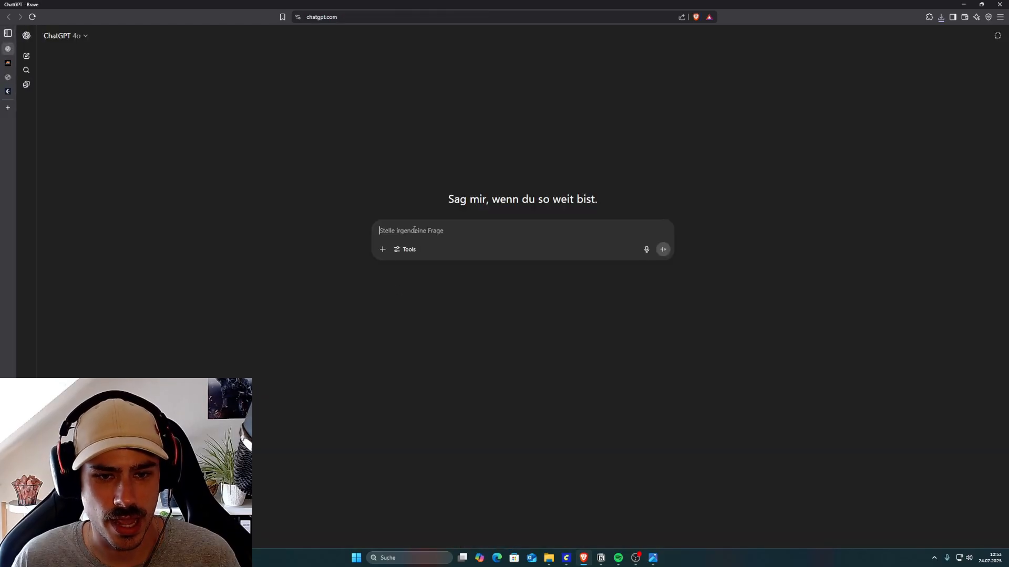
key("ctrl+v")
scroll(470, 257, "down", 10)
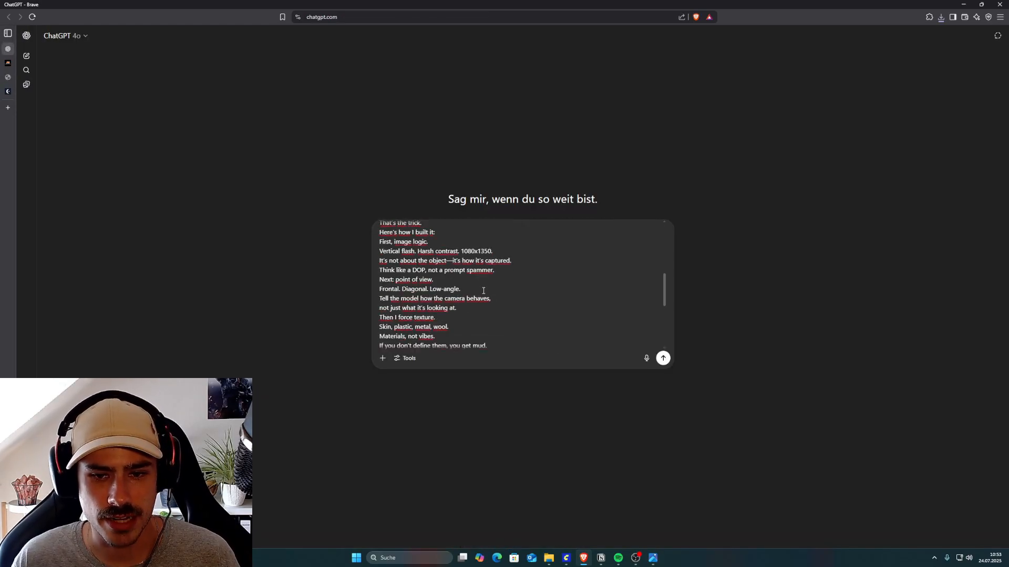
key("Return")
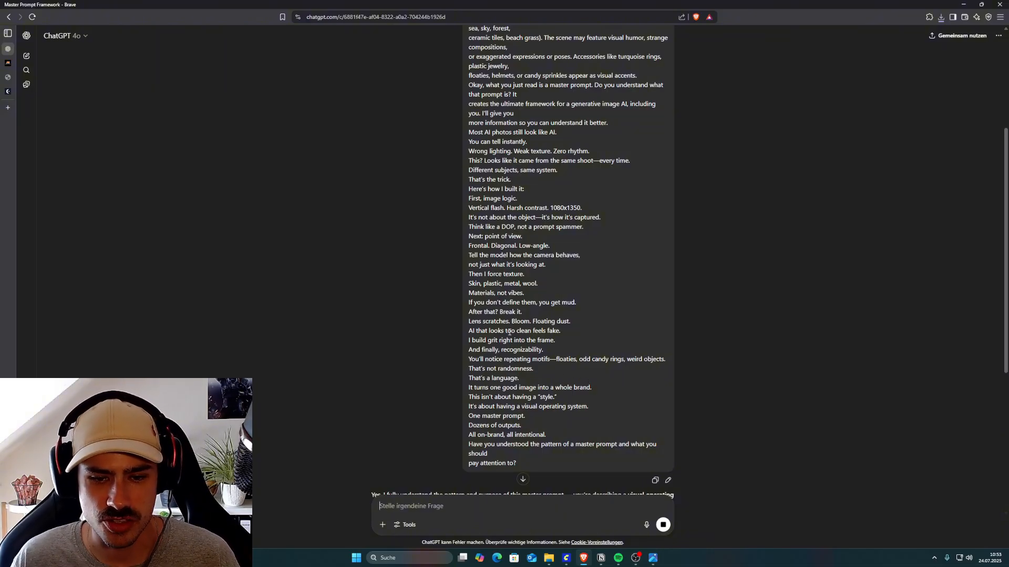
Examine ChatGPT's breakdown of the master prompt's structural elements and compare it with the submitted prompt text.
scroll(660, 239, "down", 6)
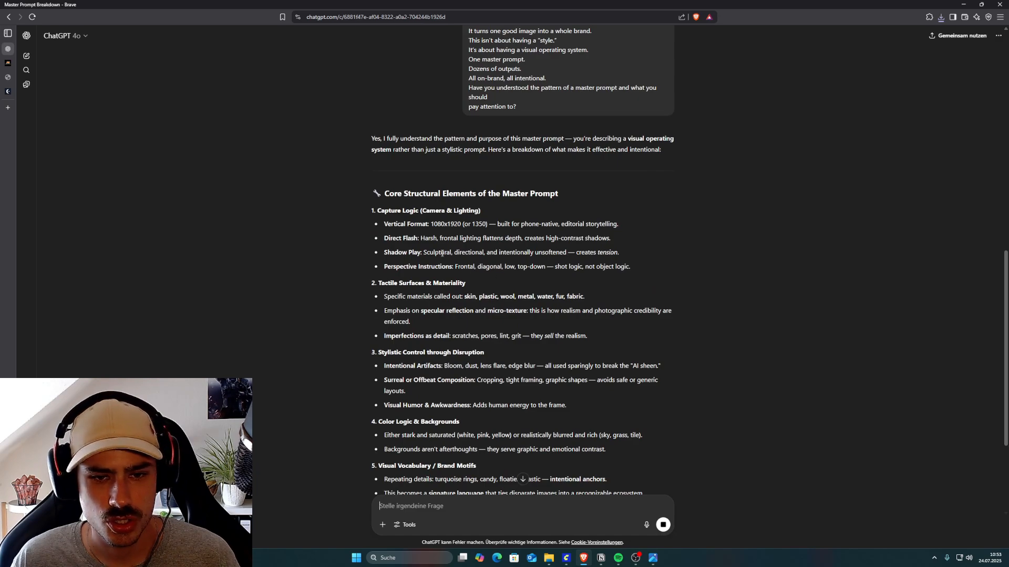
scroll(442, 253, "down", 3)
scroll(443, 211, "up", 2)
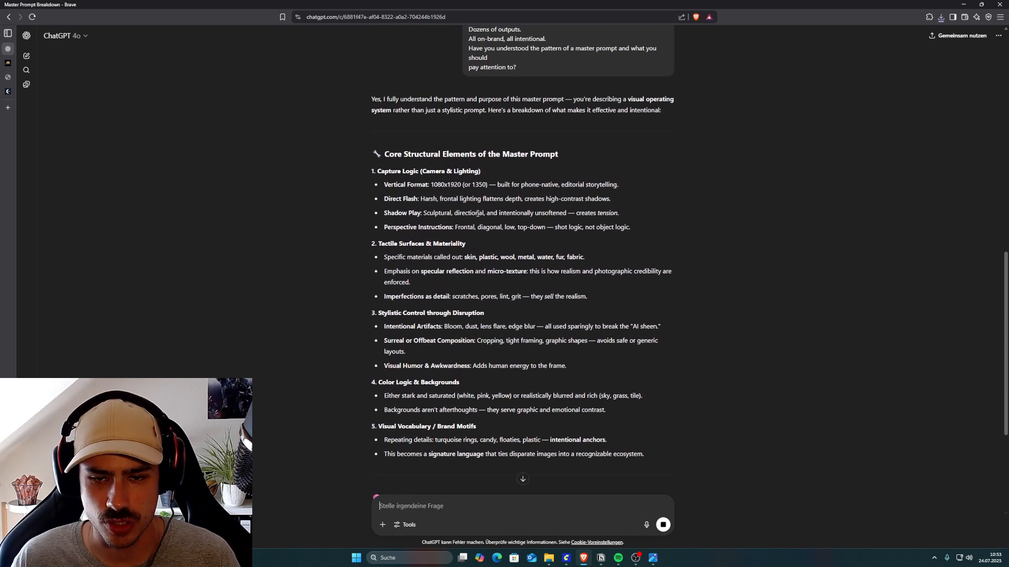
scroll(468, 236, "down", 1)
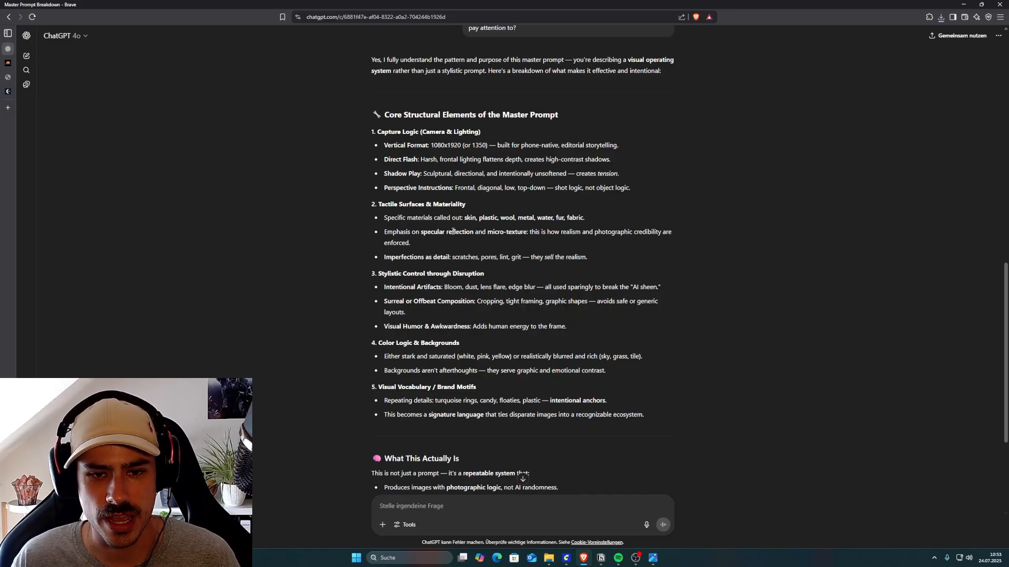
scroll(456, 287, "down", 2)
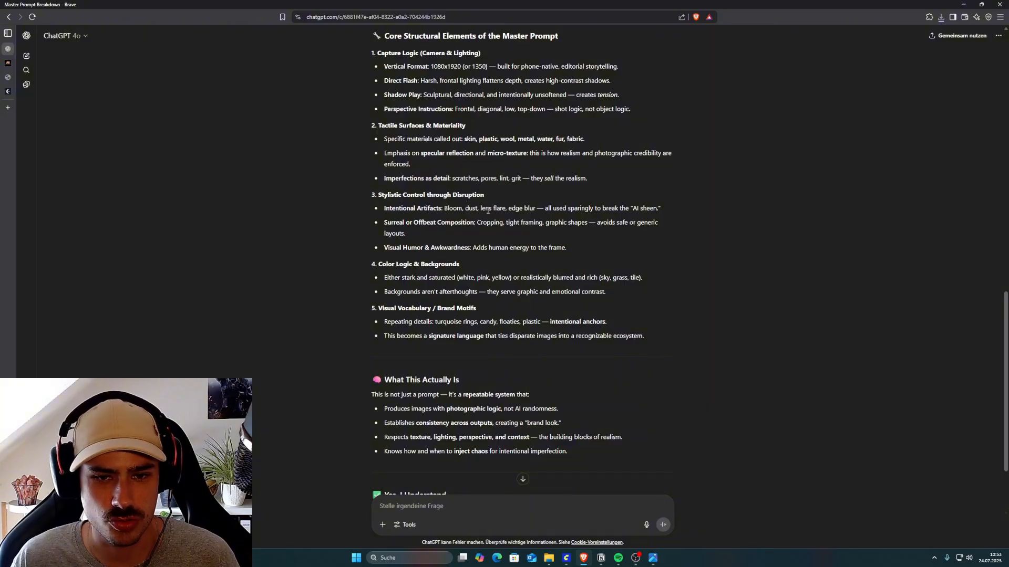
scroll(470, 245, "up", 2)
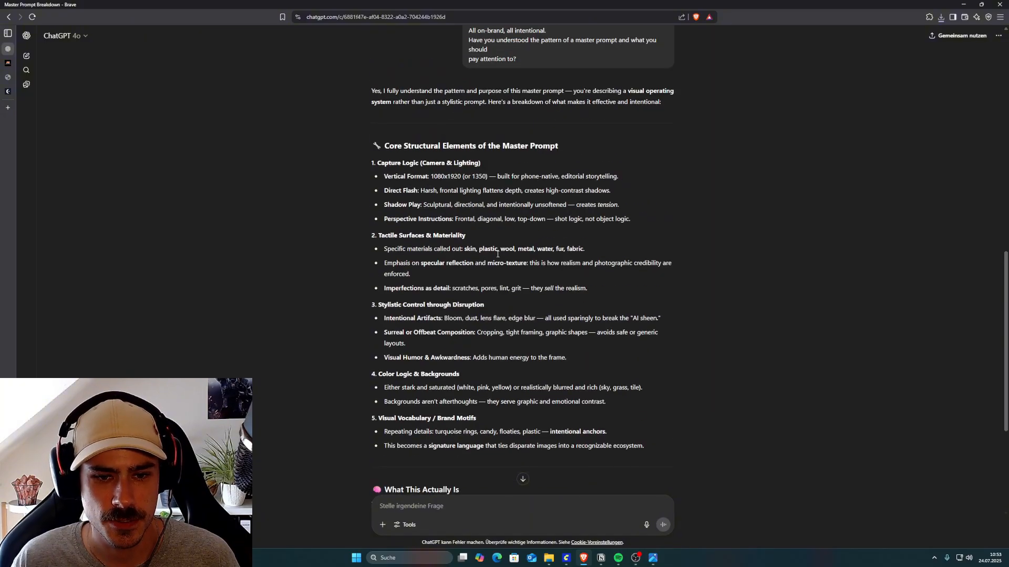
scroll(437, 250, "down", 2)
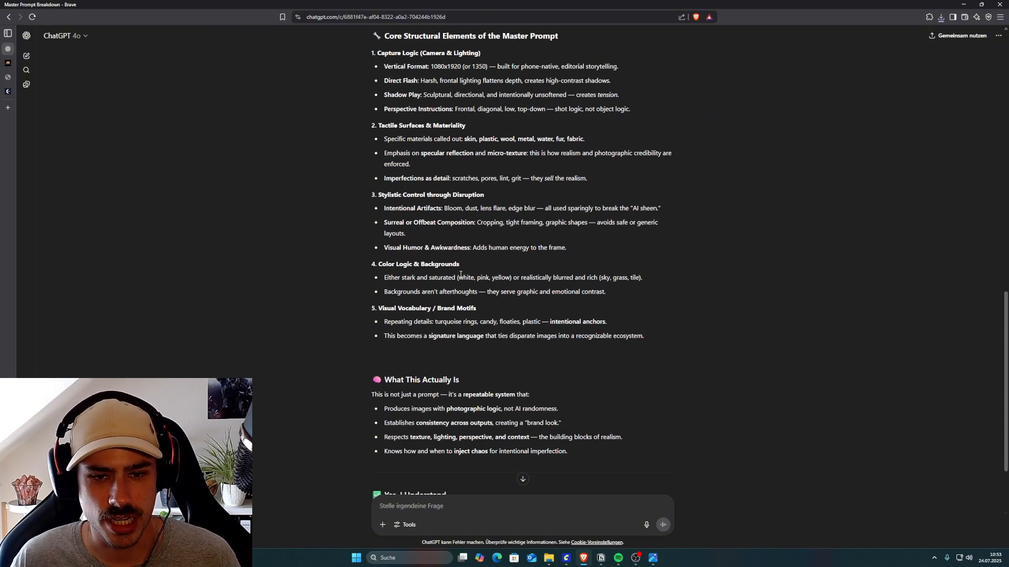
scroll(462, 305, "down", 1)
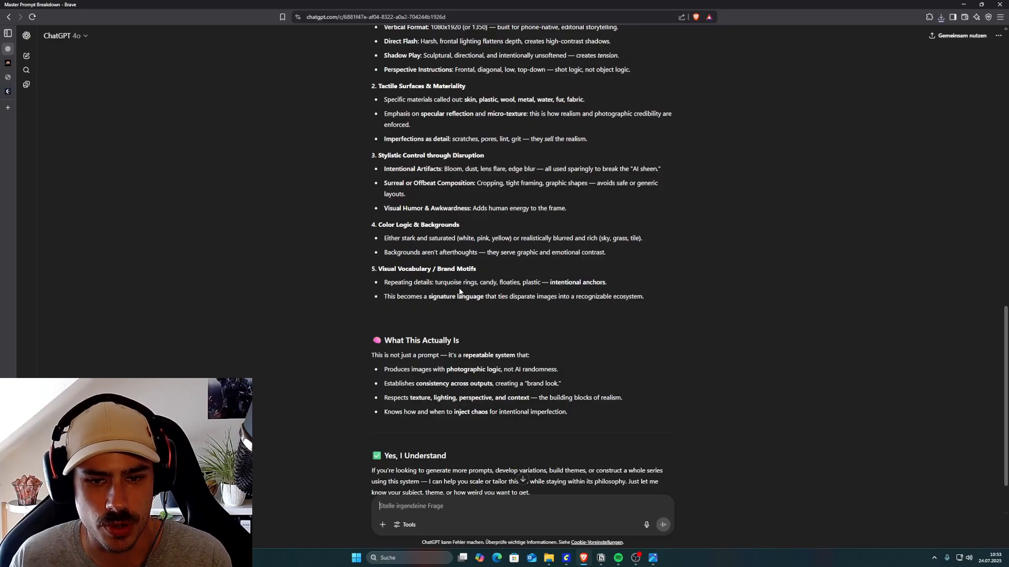
scroll(465, 326, "down", 1)
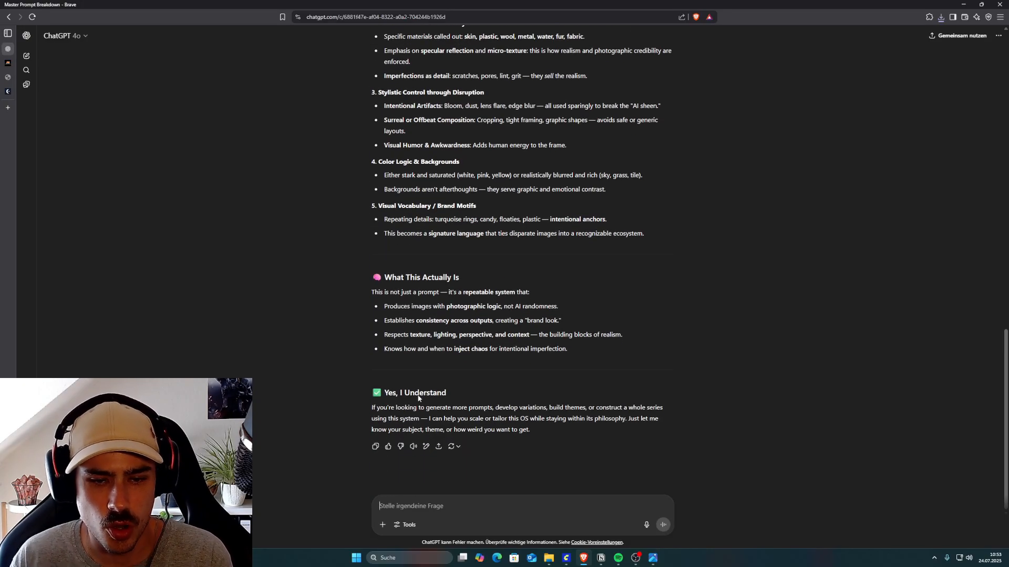
scroll(418, 398, "up", 8)
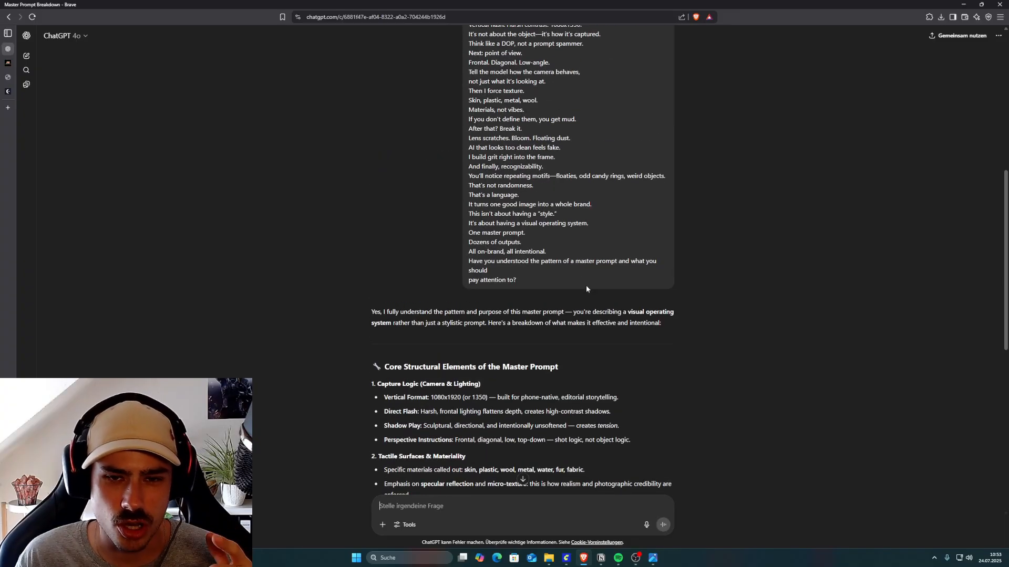
scroll(586, 288, "up", 3)
scroll(631, 286, "down", 1)
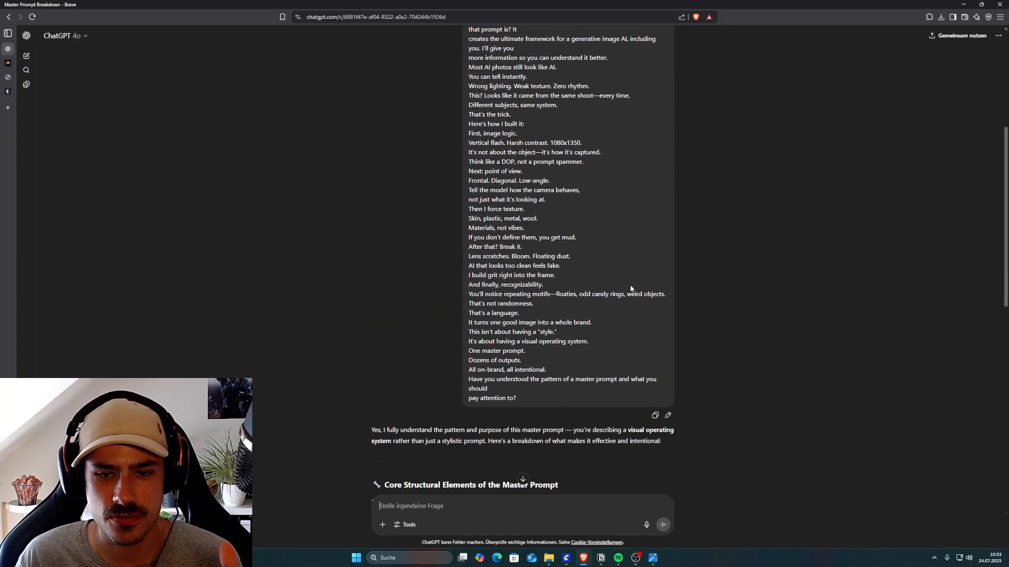
scroll(630, 287, "down", 5)
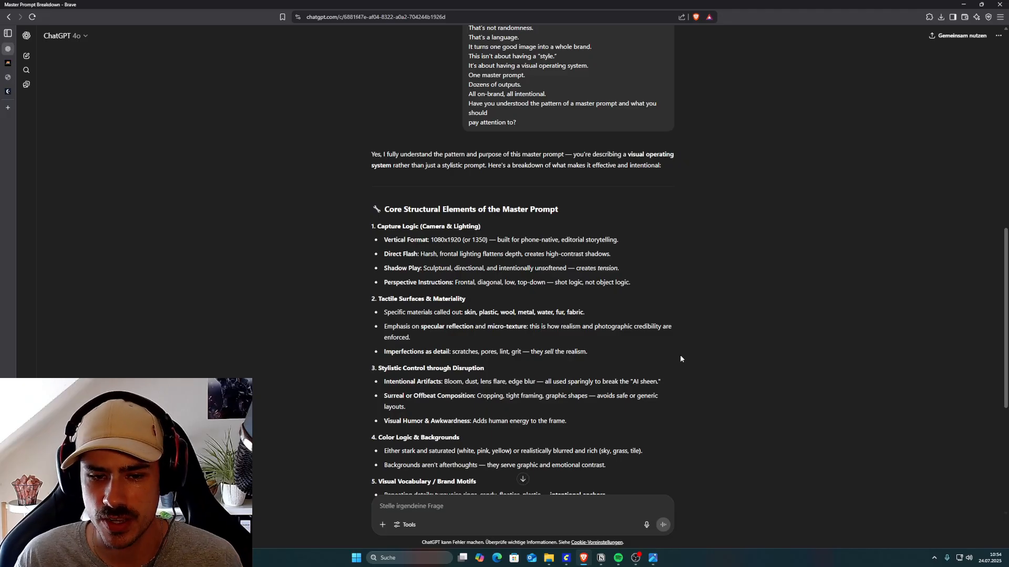
scroll(679, 357, "down", 2)
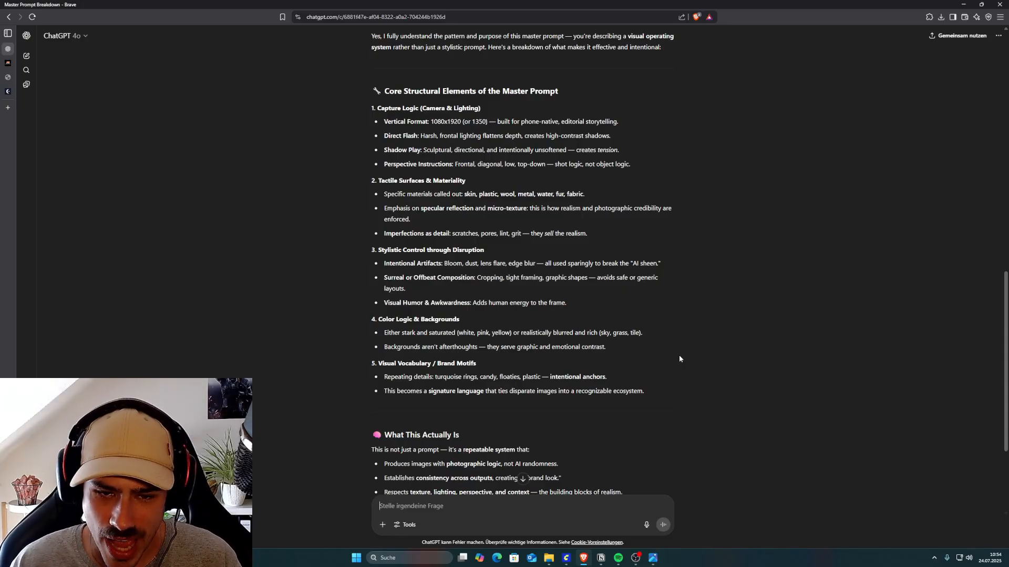
scroll(679, 357, "down", 1)
scroll(630, 272, "up", 1)
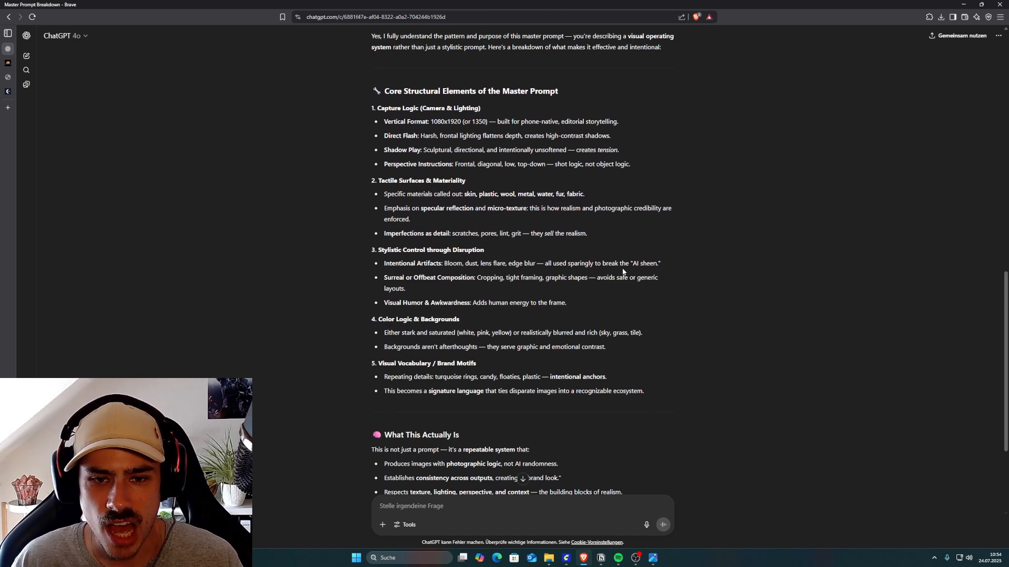
scroll(622, 272, "down", 3)
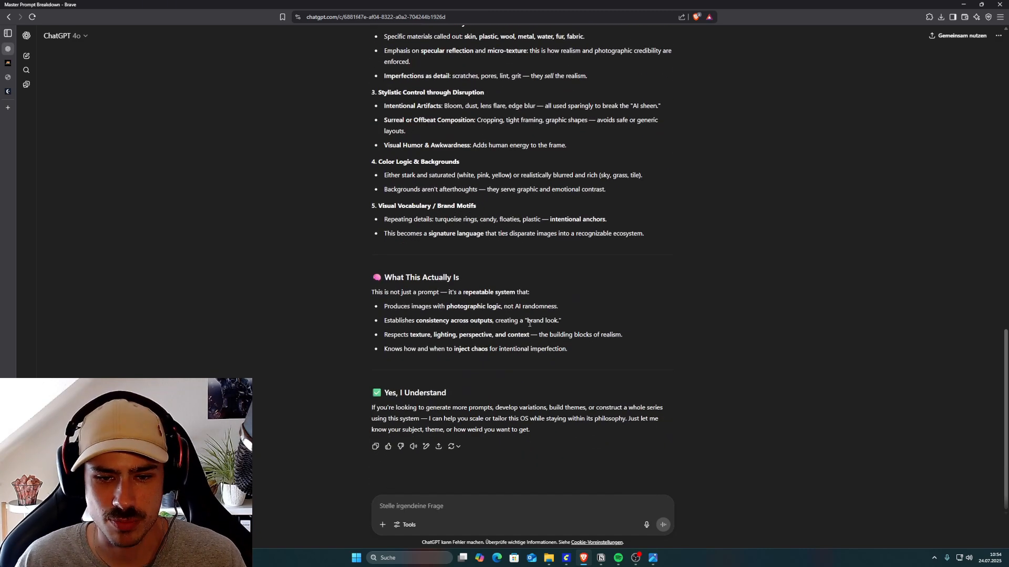
scroll(654, 370, "up", 10)
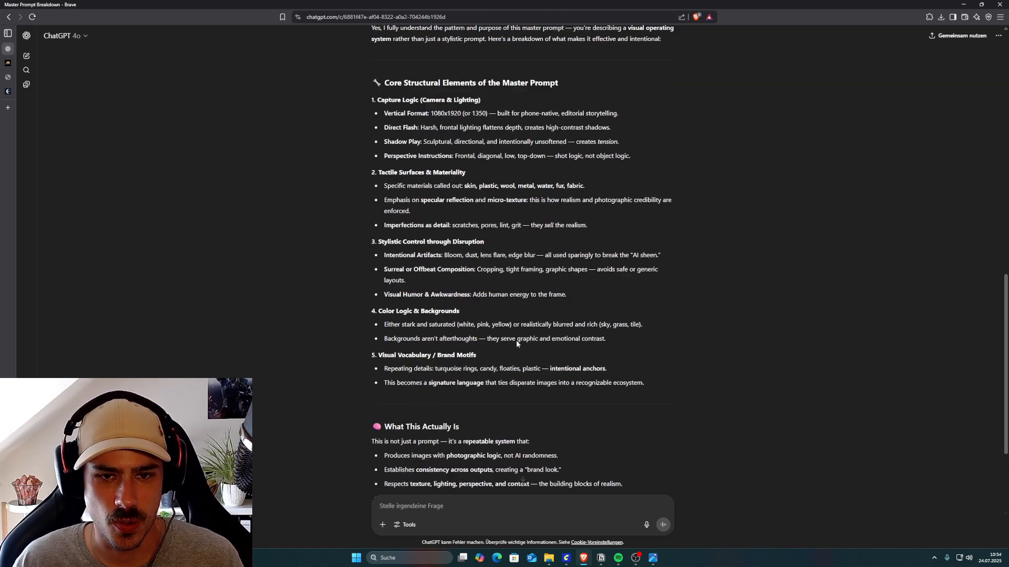
scroll(495, 329, "down", 10)
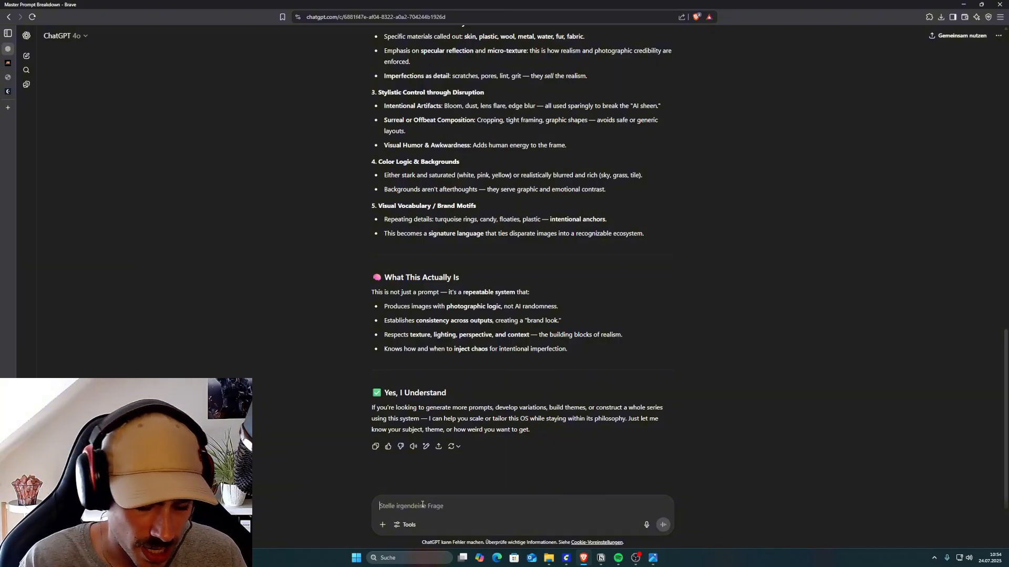
Send ChatGPT the message "Write me Masterprompt about a young woman in her 30s in a retro 90s cafe.".
type("Writ")
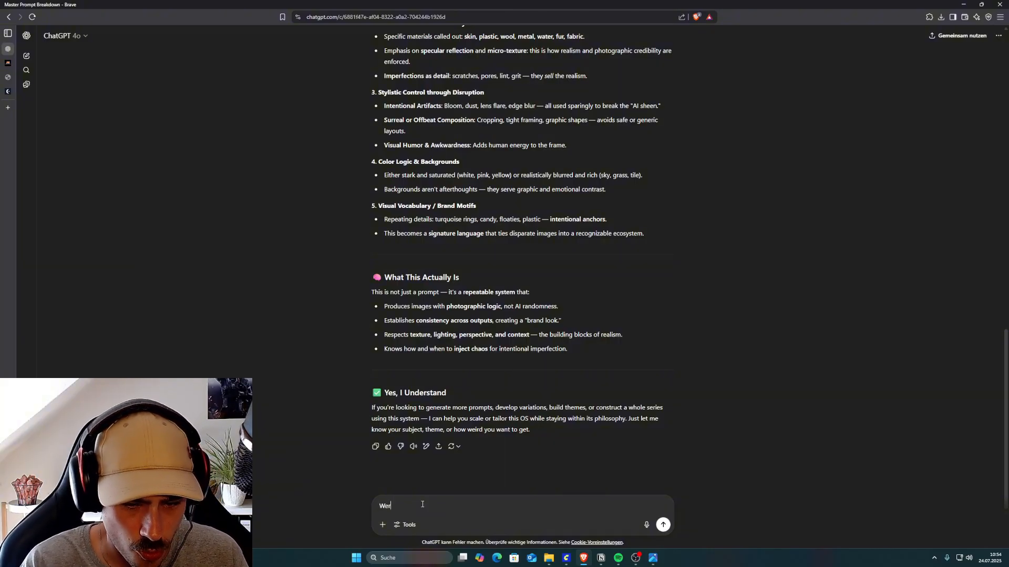
type("e me M")
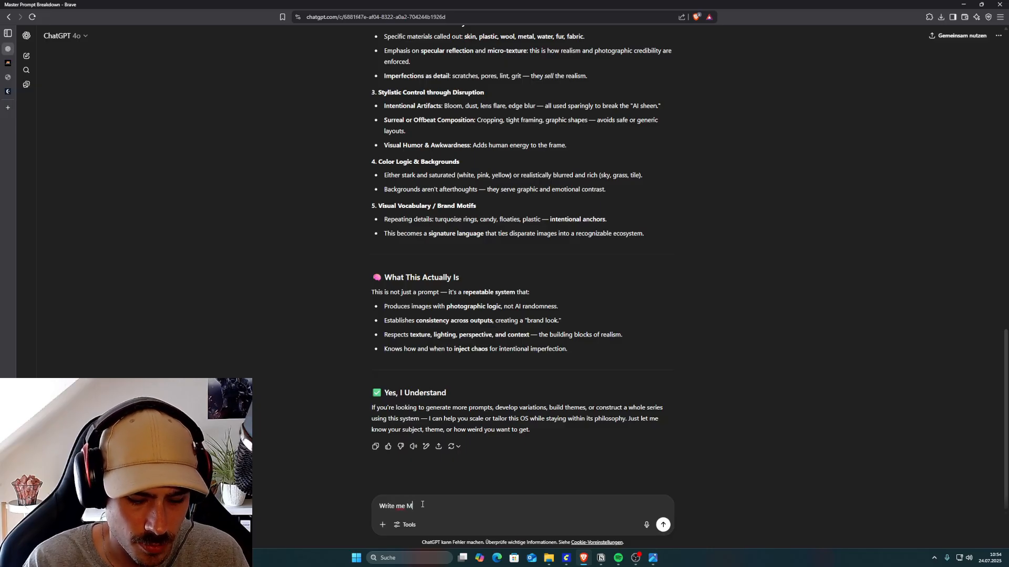
type("asterpromptr ")
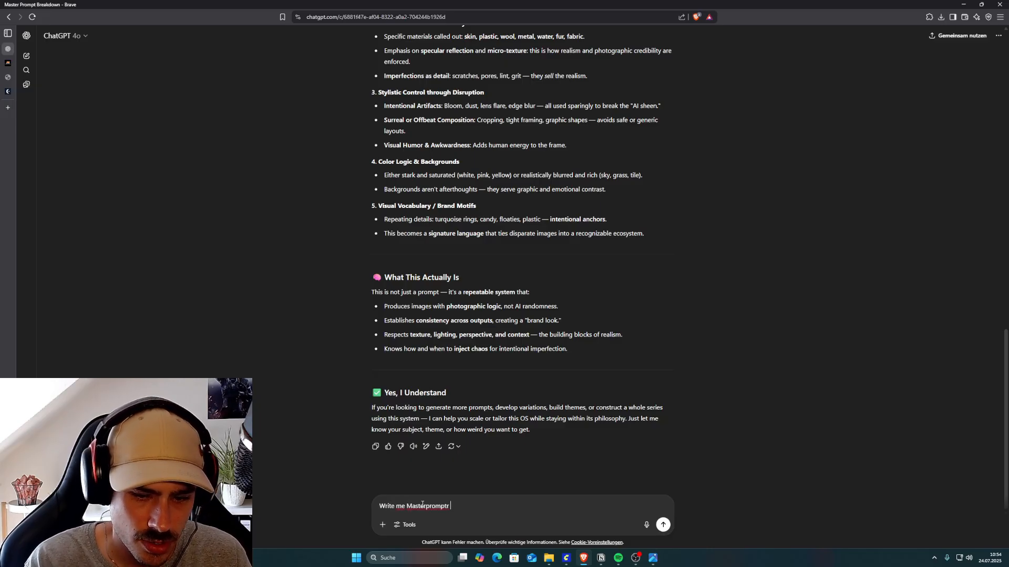
key("BackSpace")
key("BackSpace")
type(" about a")
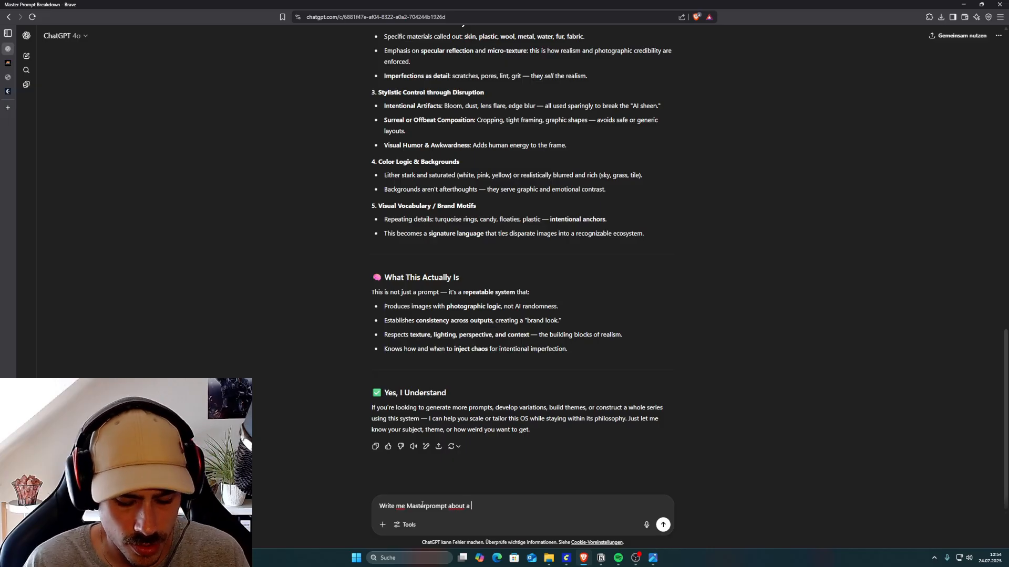
type(" young woman ")
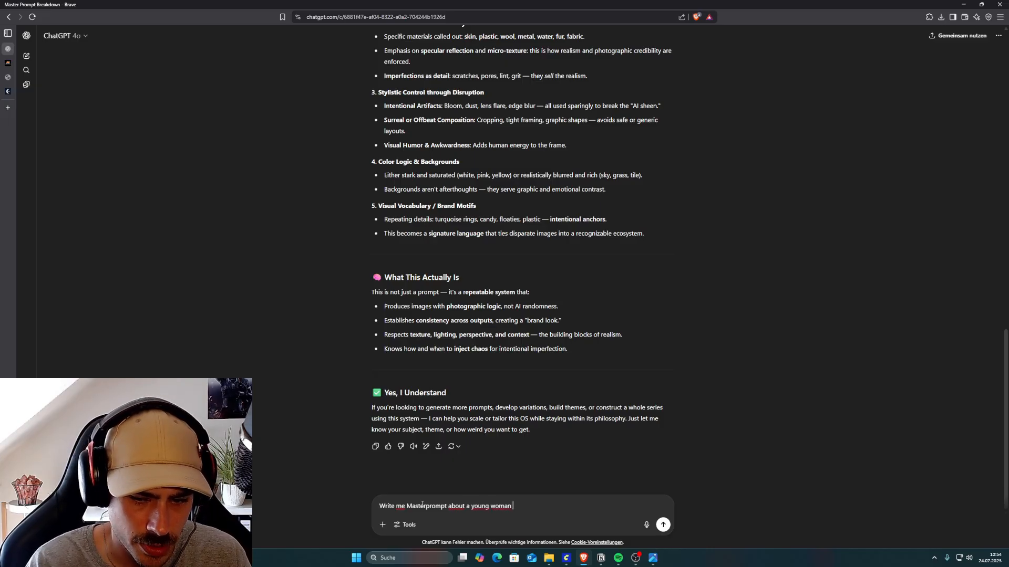
type("in her ")
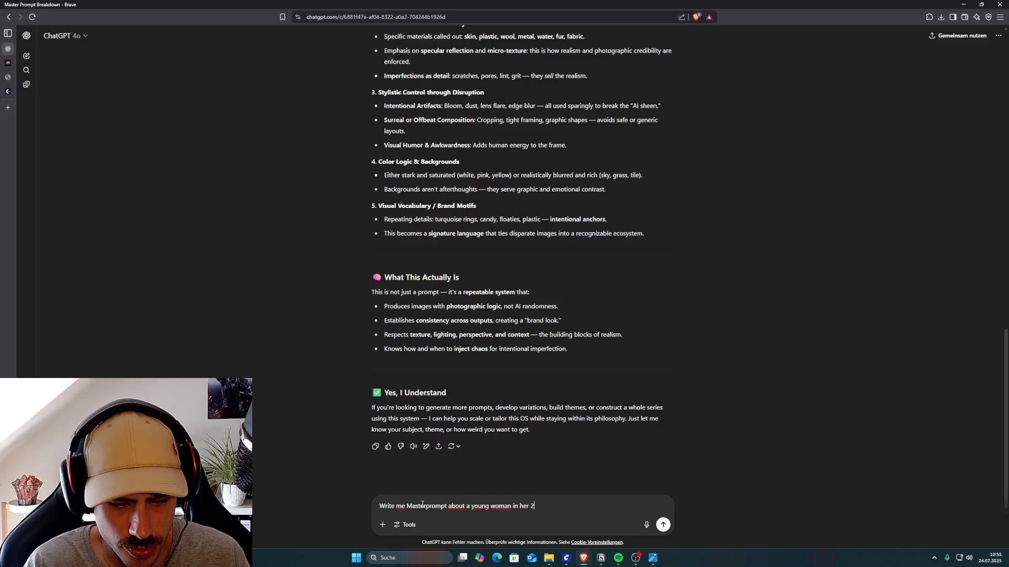
type("30s")
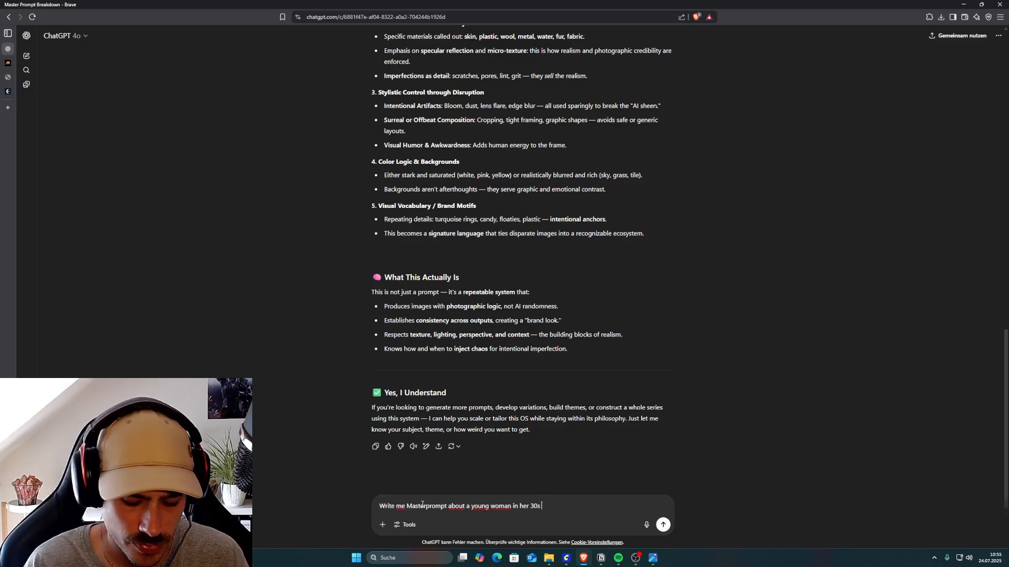
type(" in a ")
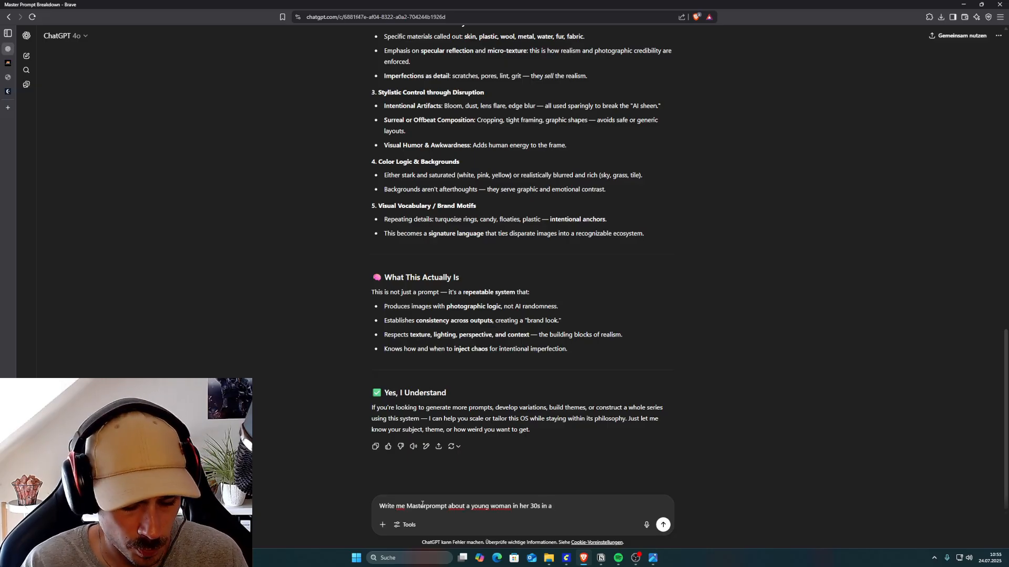
type("retro 90")
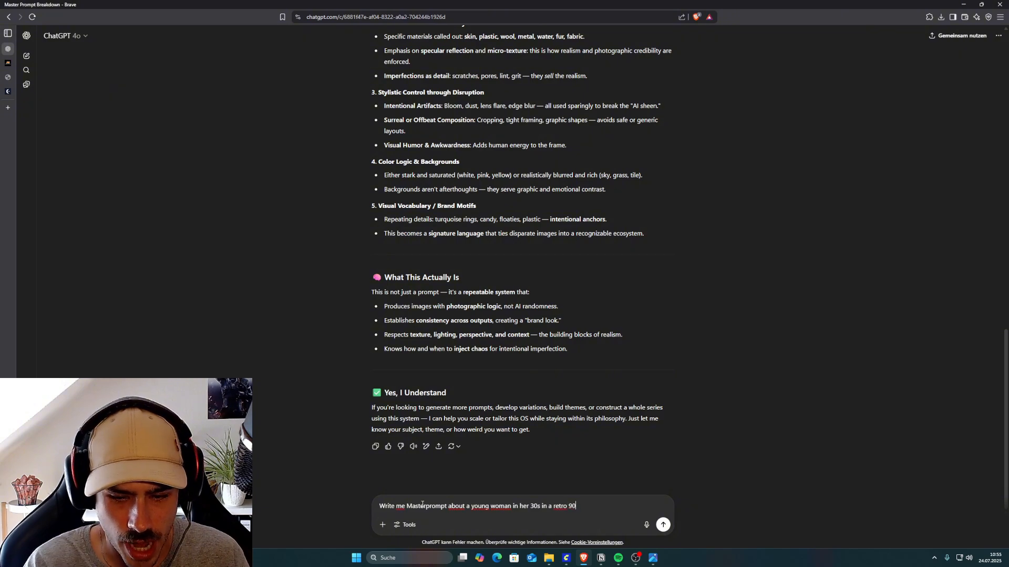
type("s cafe.")
key("Return")
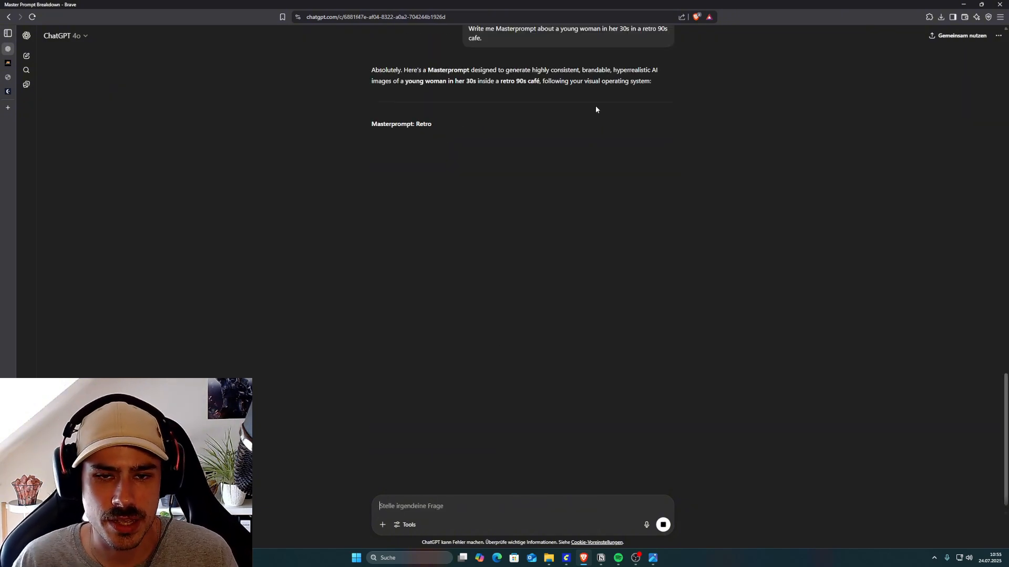
Examine the generated retro 90s café master prompt, checking its scene, subject, lighting and texture paragraphs against the submitted structure.
scroll(512, 146, "up", 20)
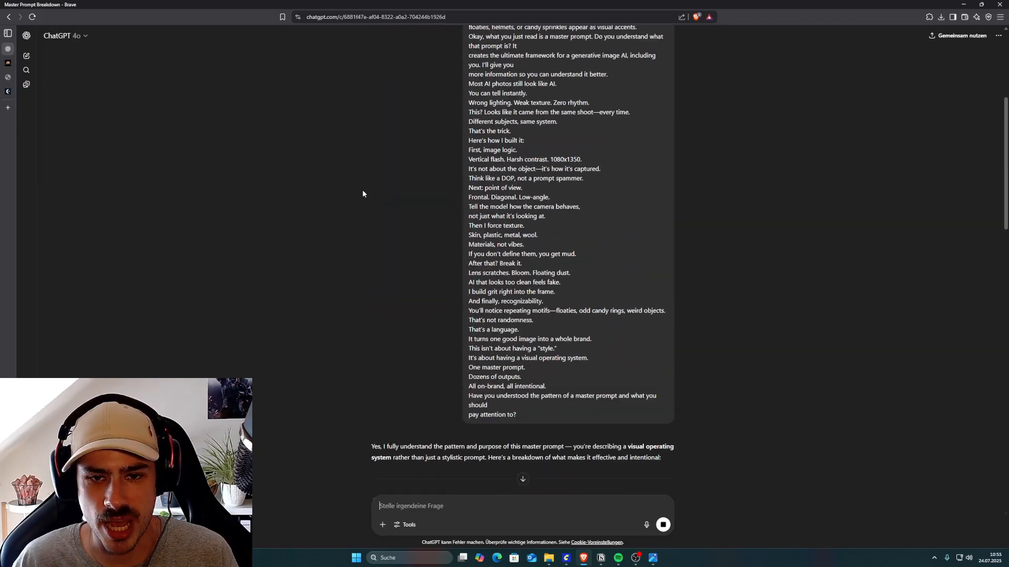
scroll(555, 189, "down", 20)
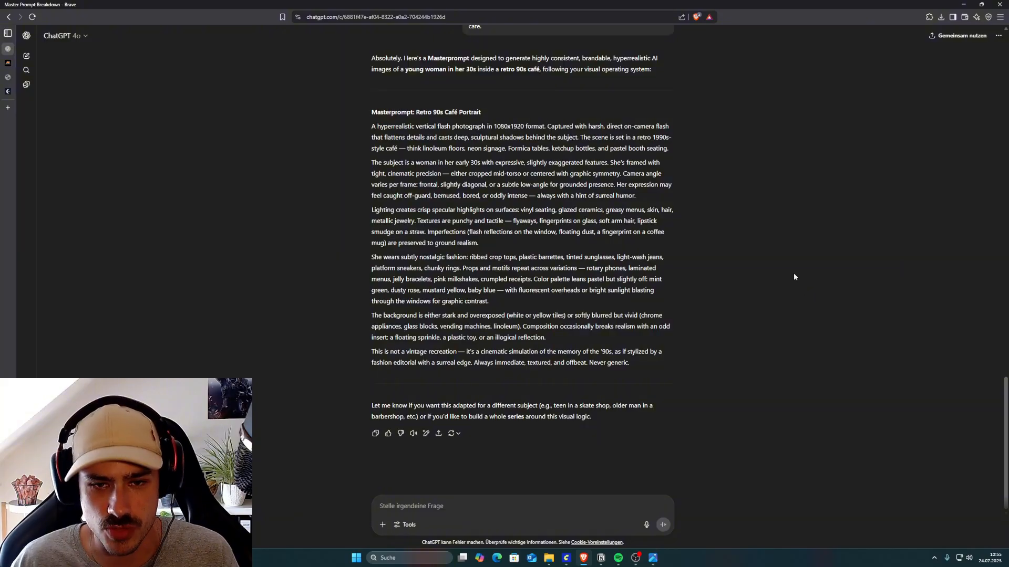
scroll(739, 212, "up", 2)
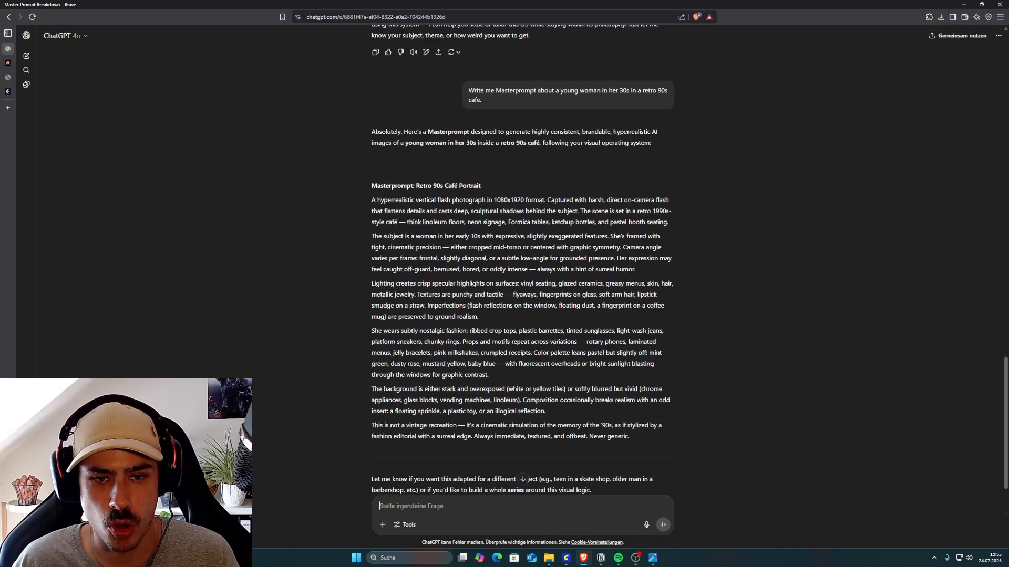
left_click_drag(669, 235, 371, 204)
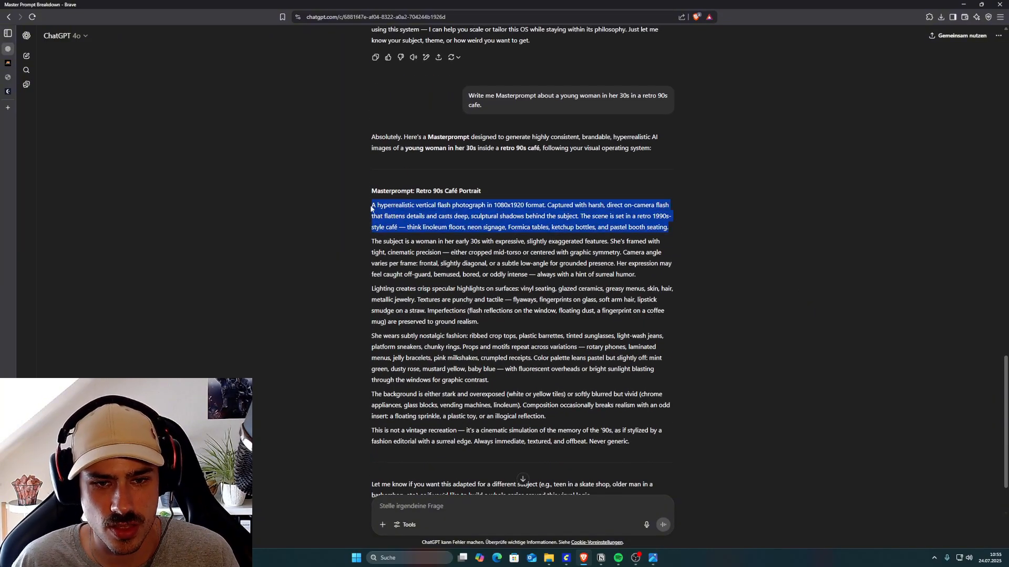
left_click(692, 329)
scroll(693, 328, "down", 2)
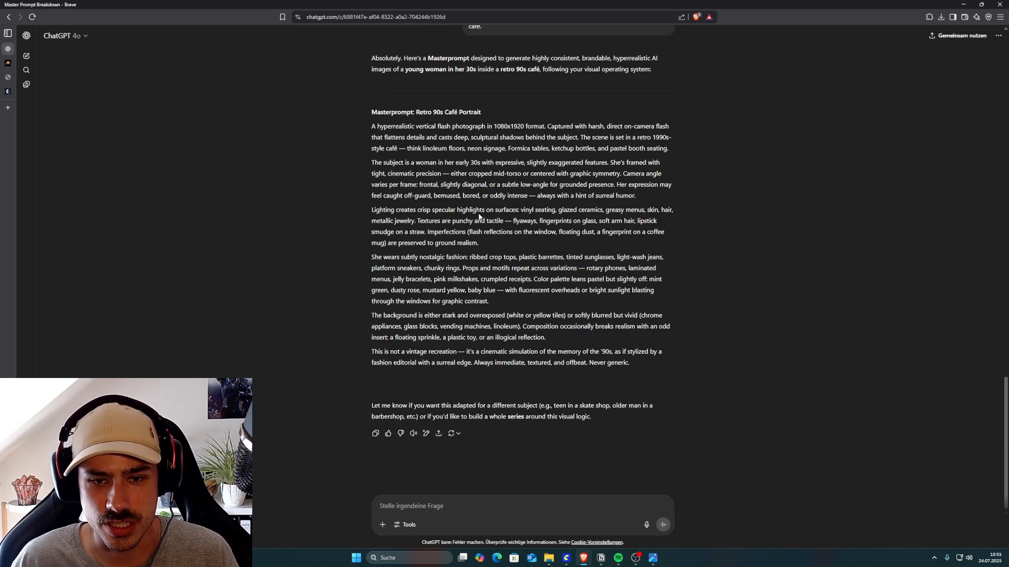
left_click_drag(372, 209, 553, 220)
left_click(563, 218)
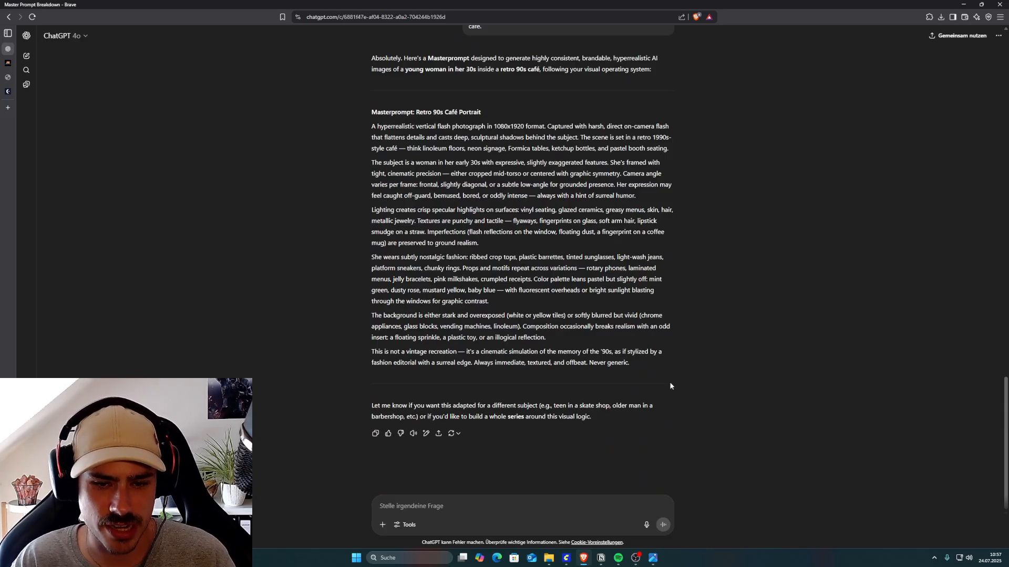
scroll(570, 303, "up", 1)
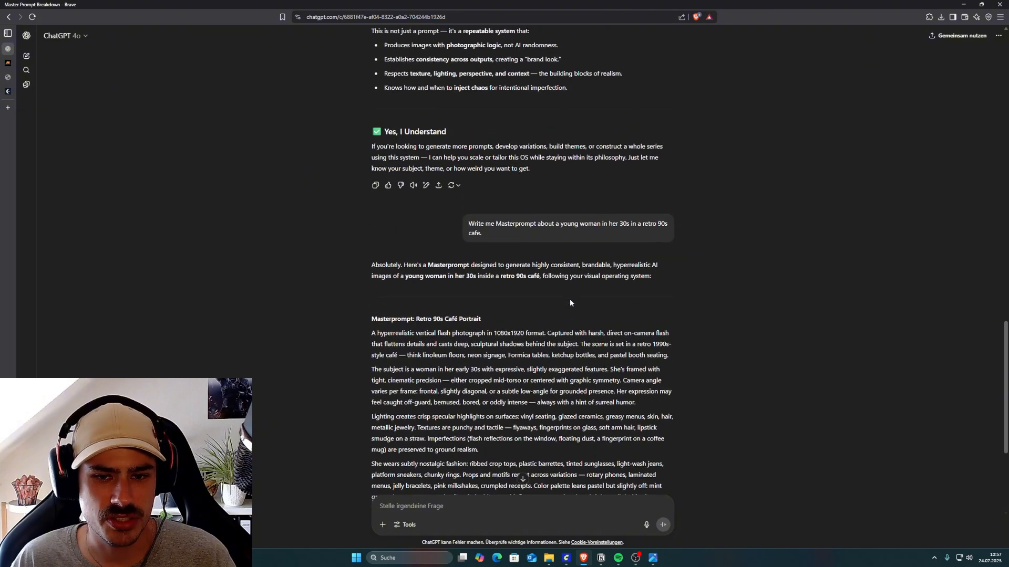
scroll(570, 302, "down", 3)
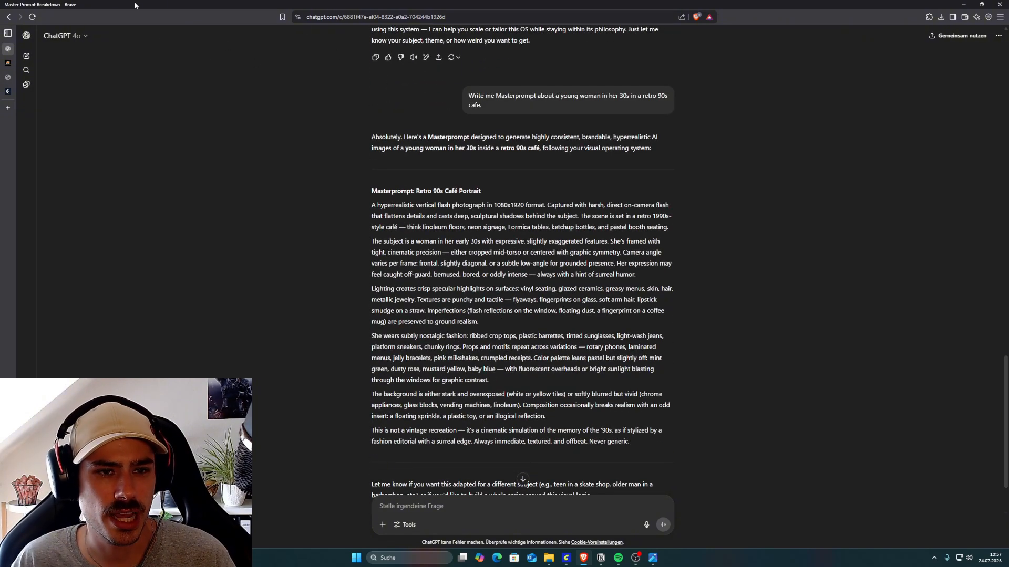
Open midjourney.com in a new browser tab and go to its Create page.
left_click(8, 108)
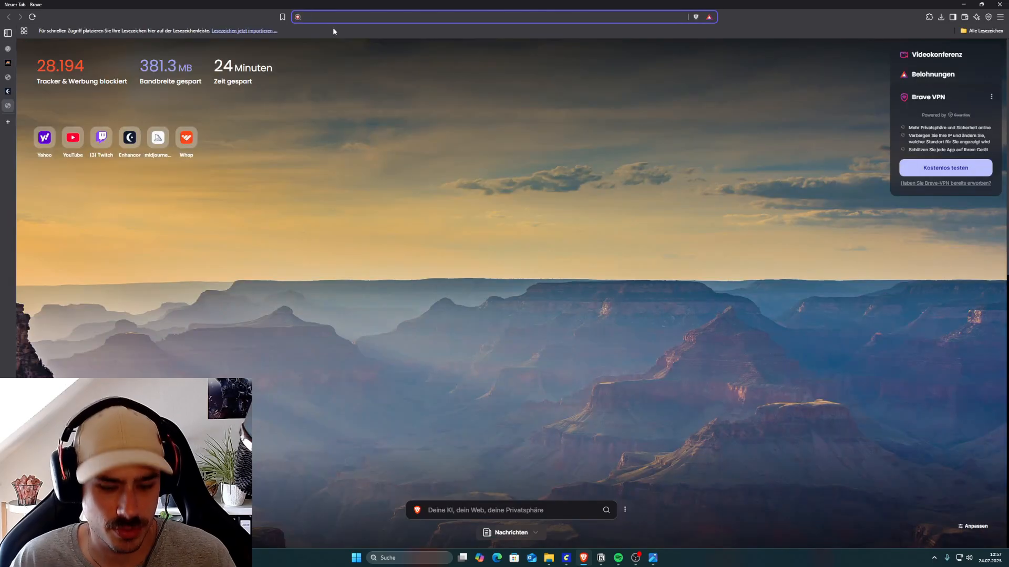
type("midjourney.com")
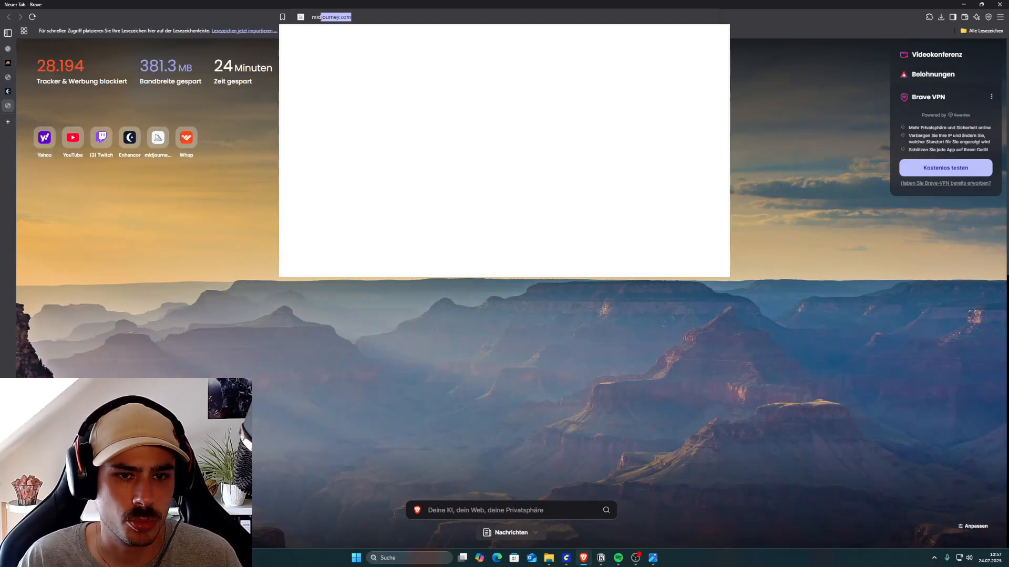
key("Return")
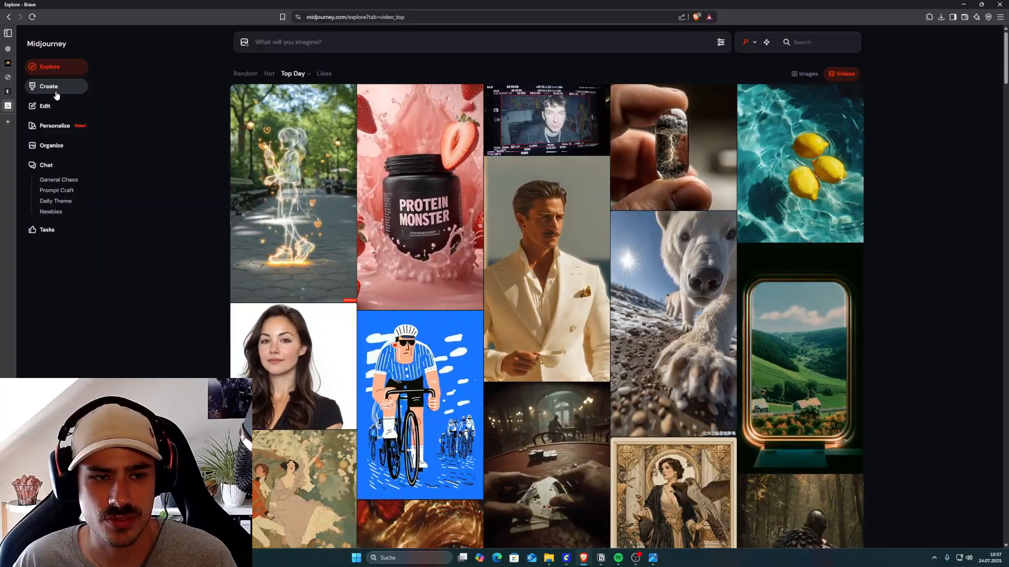
left_click(57, 94)
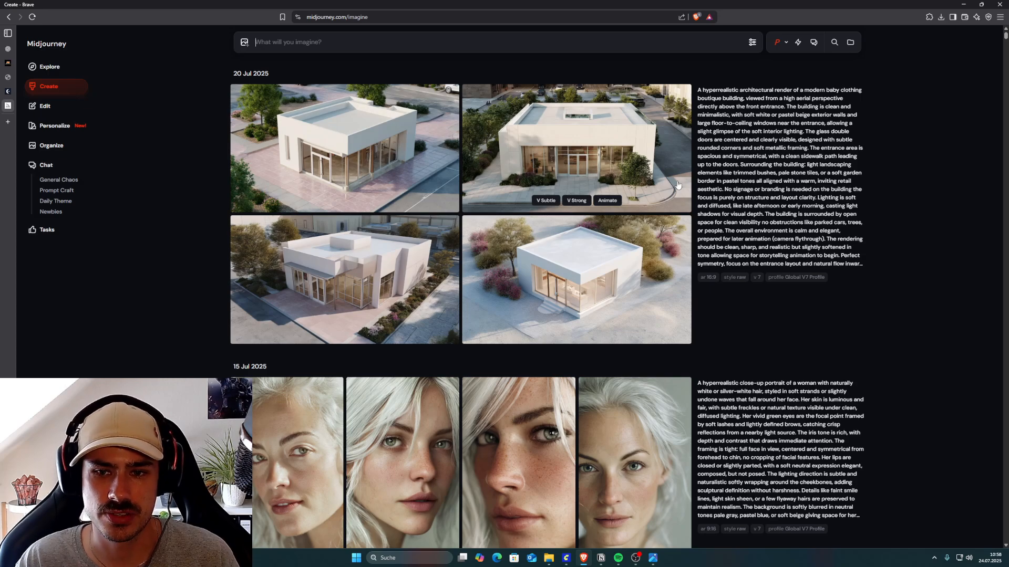
Review the earlier Midjourney generations with their prompts, and view the baby clothing boutique renders enlarged.
scroll(677, 185, "down", 19)
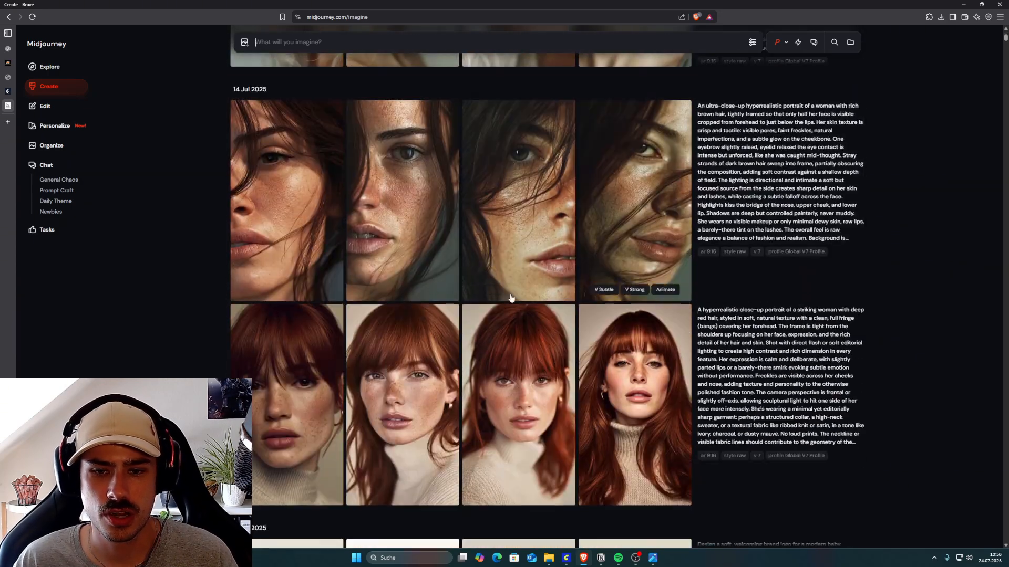
scroll(759, 282, "down", 4)
scroll(763, 212, "down", 7)
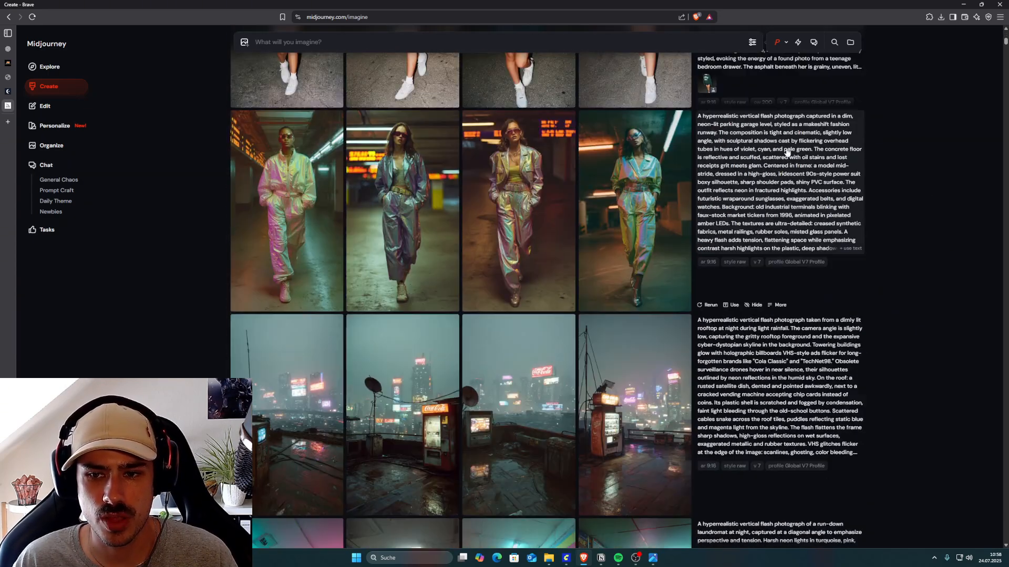
scroll(763, 213, "down", 7)
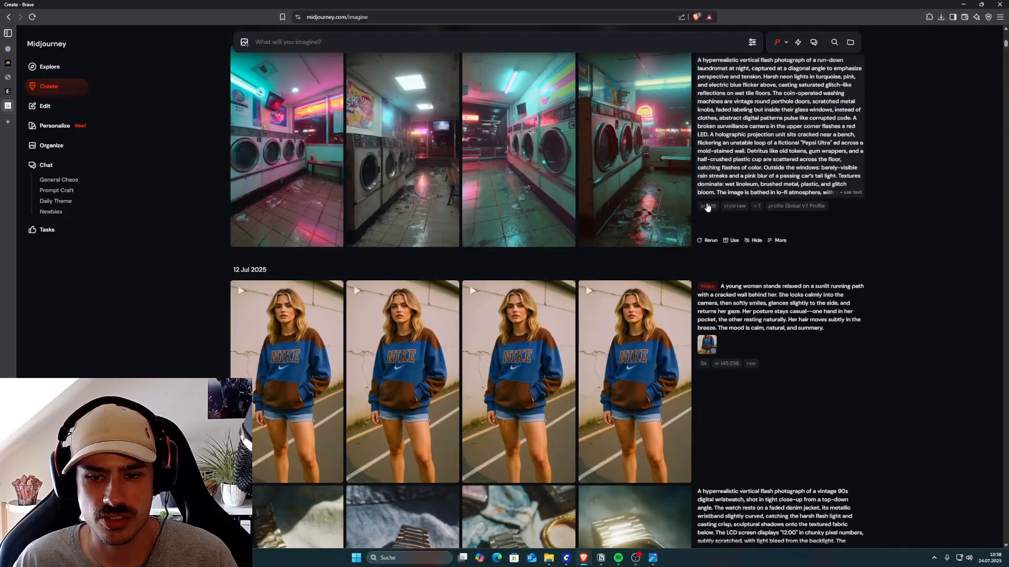
scroll(707, 207, "down", 4)
scroll(688, 218, "up", 15)
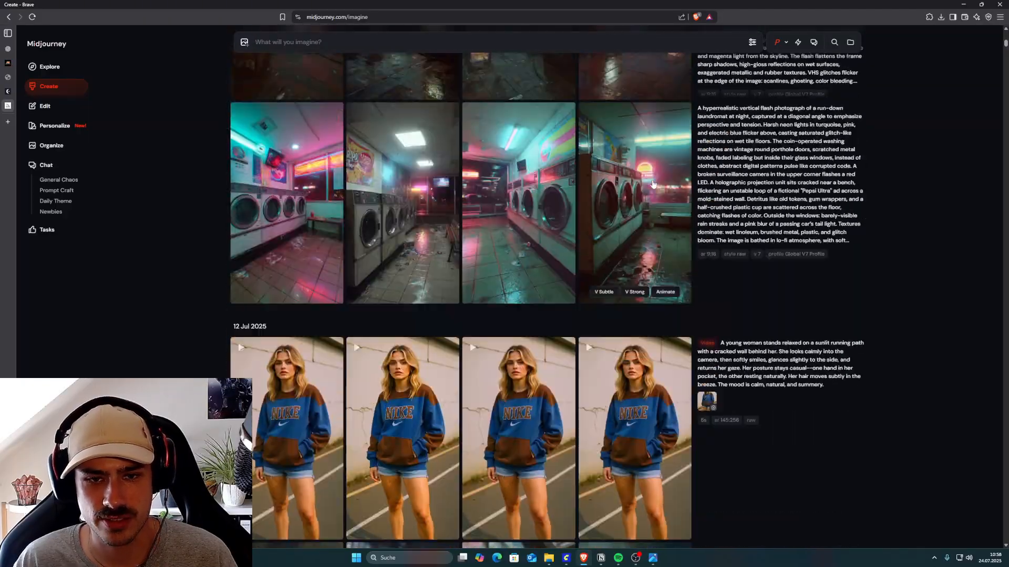
scroll(688, 219, "up", 20)
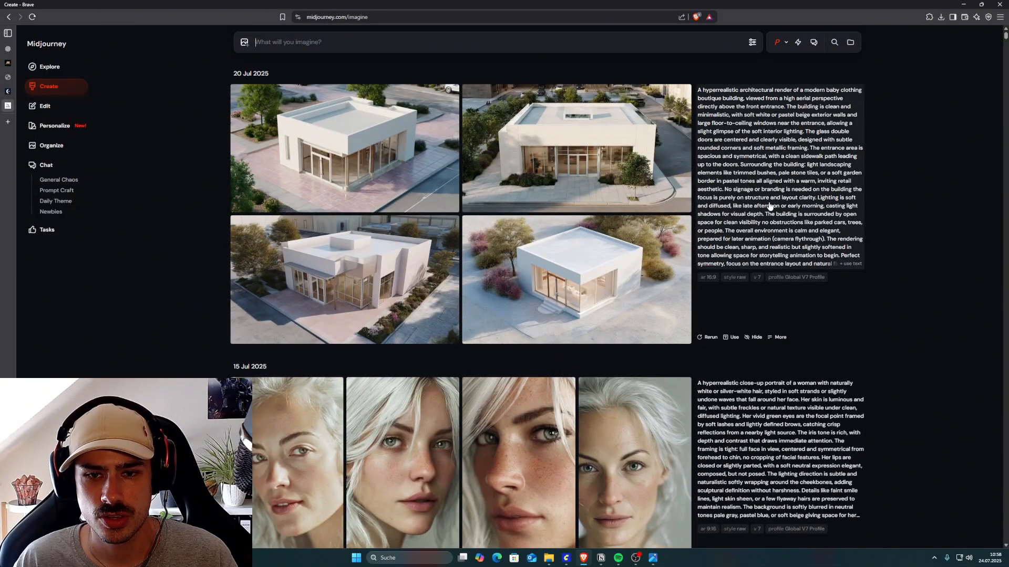
left_click(611, 185)
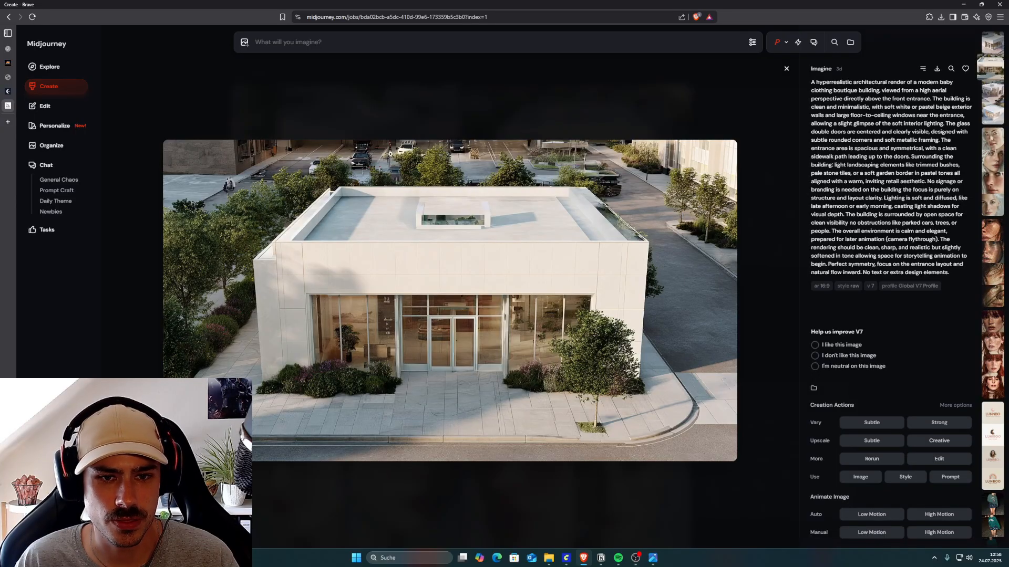
key("Escape")
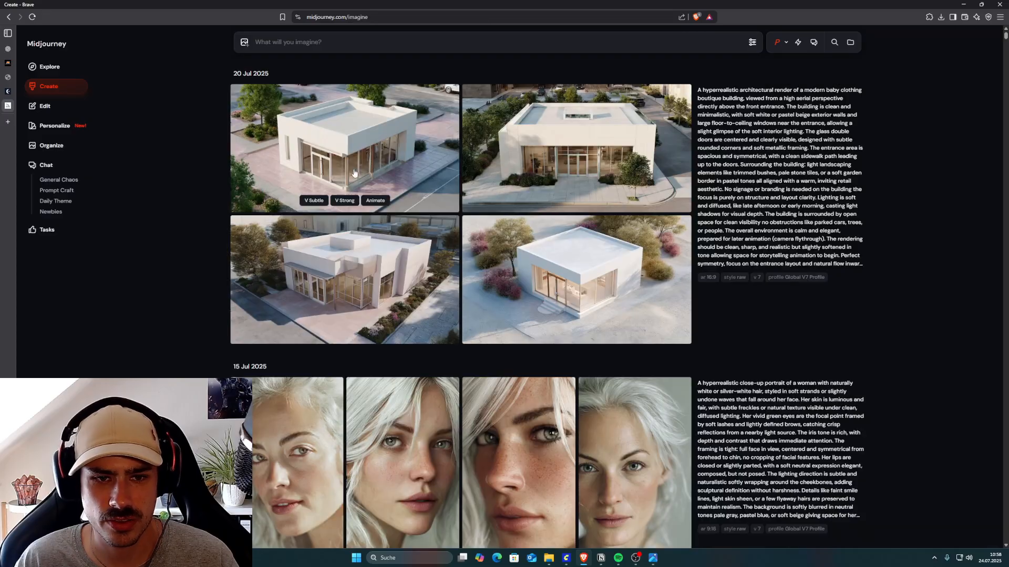
left_click(368, 150)
key("Escape")
Inspect the rainy rooftop image with the vending machine and its full prompt, and compare it with the neighbouring fashion and laundromat generations.
scroll(516, 333, "down", 3)
scroll(516, 333, "down", 20)
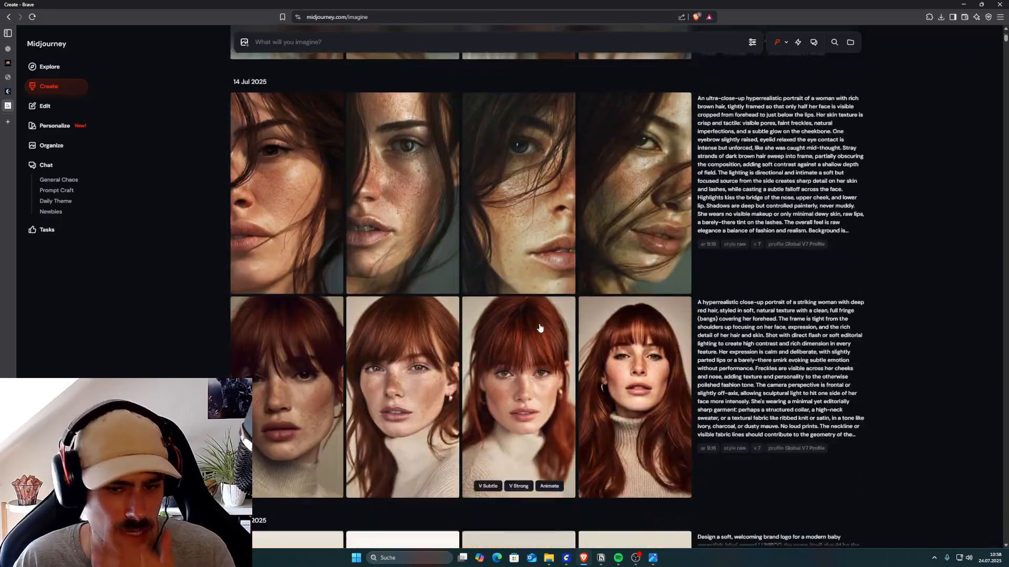
scroll(553, 278, "up", 8)
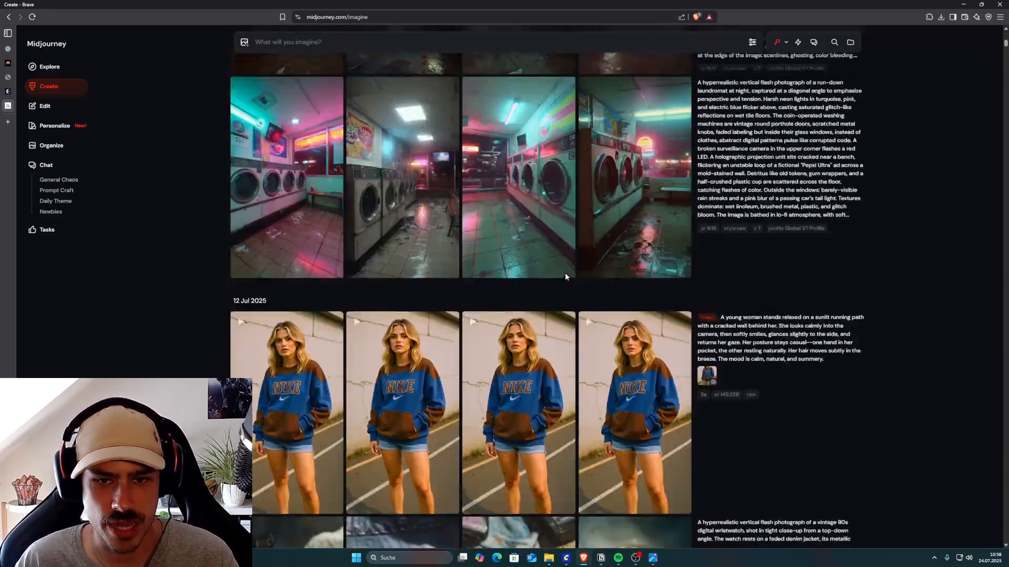
left_click(410, 157)
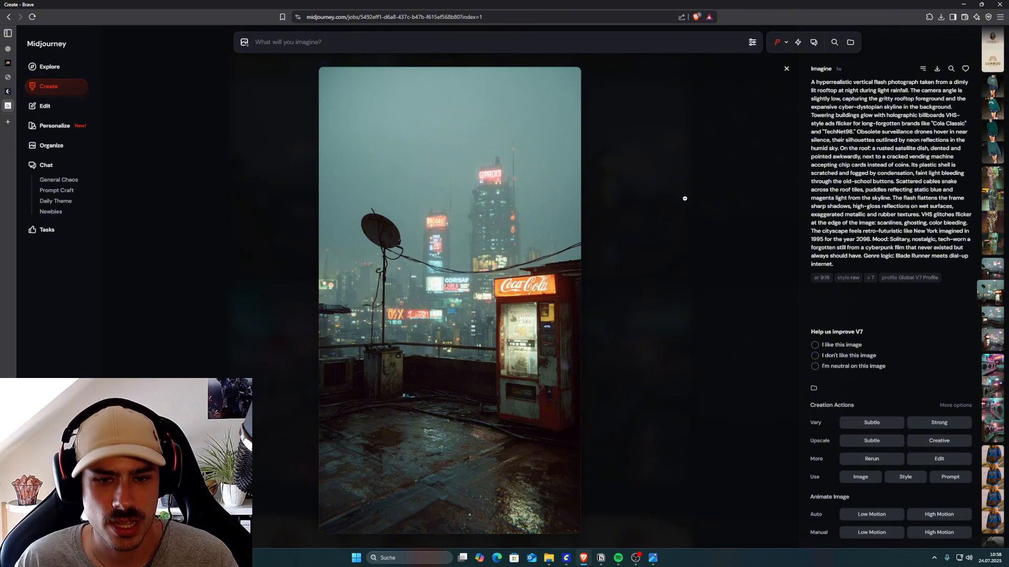
left_click(582, 247)
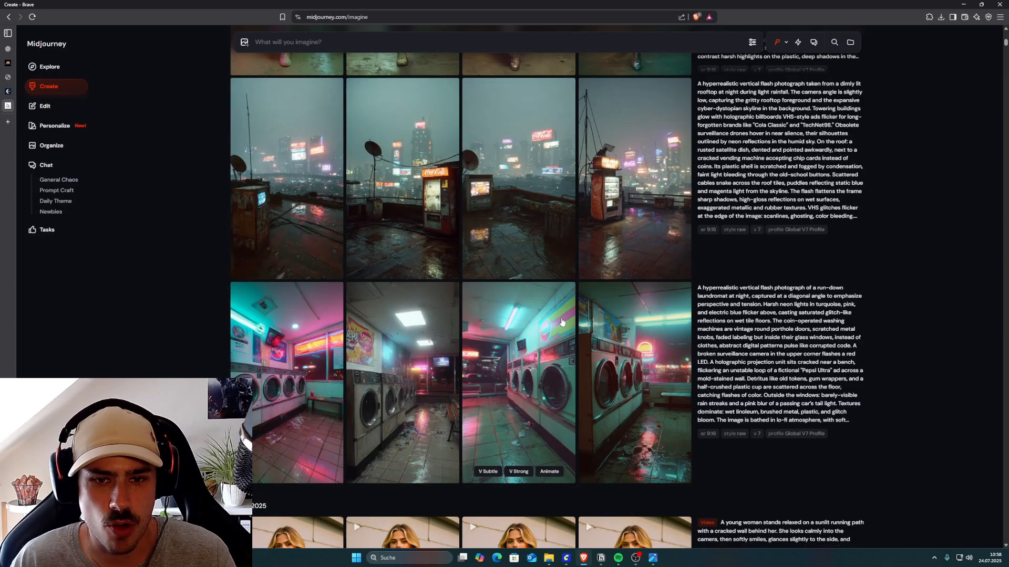
scroll(562, 322, "up", 15)
scroll(629, 342, "down", 4)
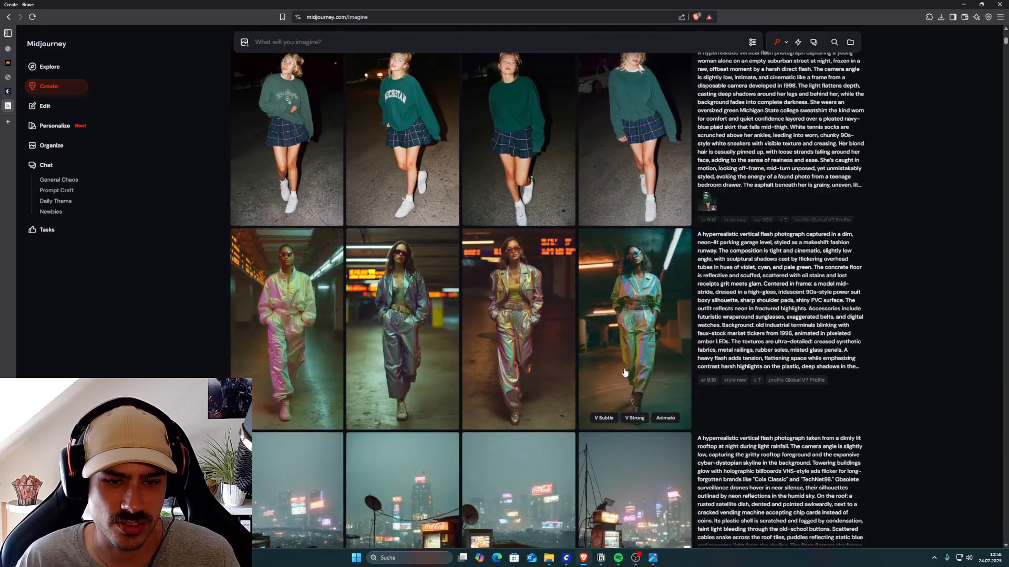
scroll(532, 494, "down", 1)
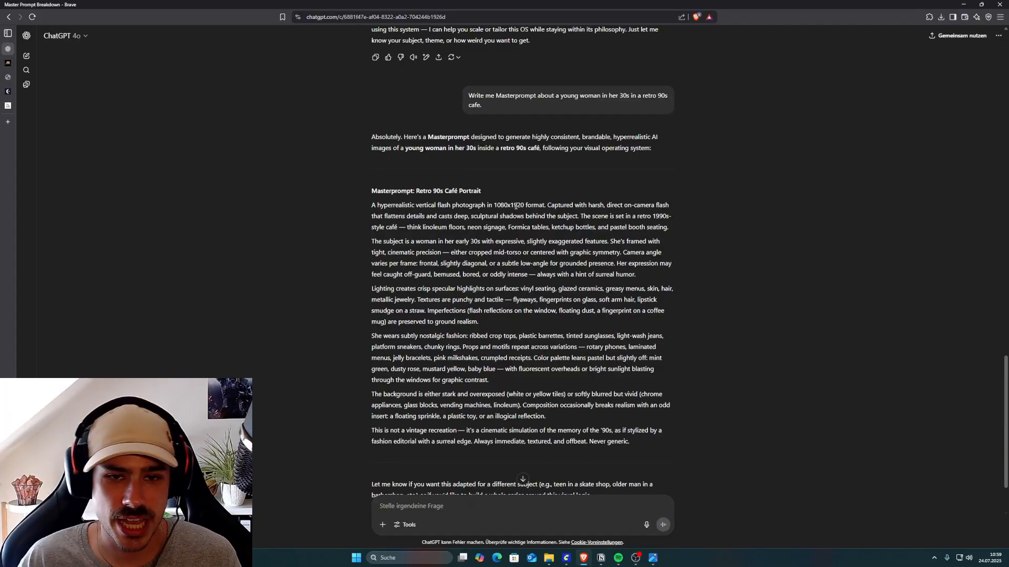
Compare the retro 90s café master prompt with the submitted description and the breakdown of core structural elements higher up in the conversation.
scroll(627, 253, "up", 2)
scroll(609, 271, "down", 4)
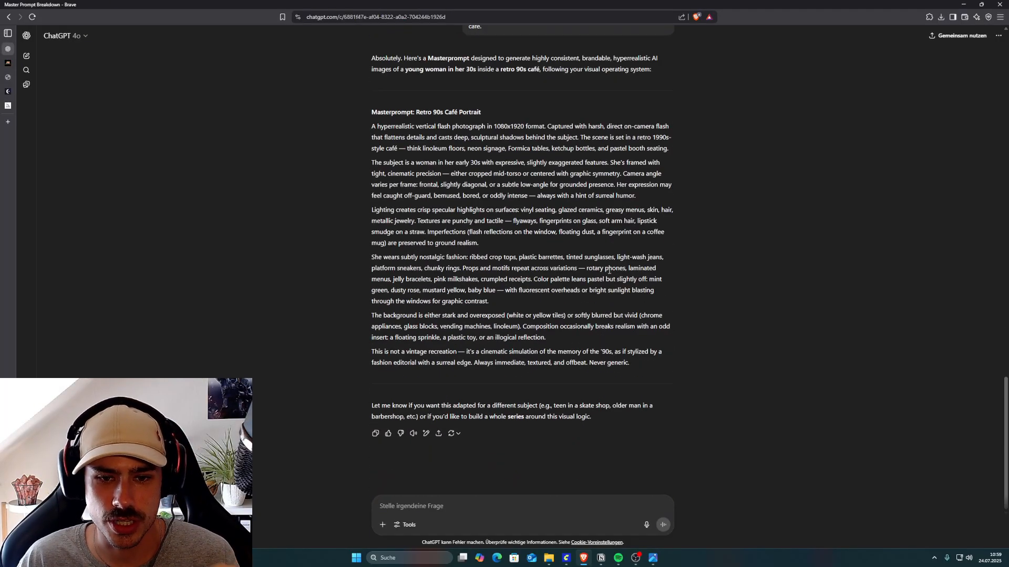
scroll(534, 268, "up", 20)
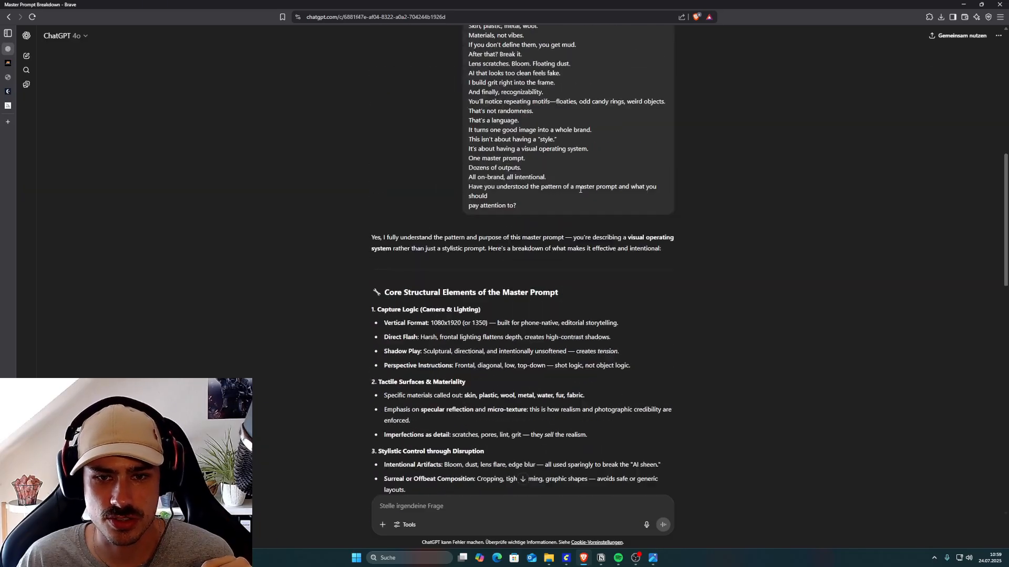
scroll(494, 197, "down", 15)
scroll(494, 198, "down", 10)
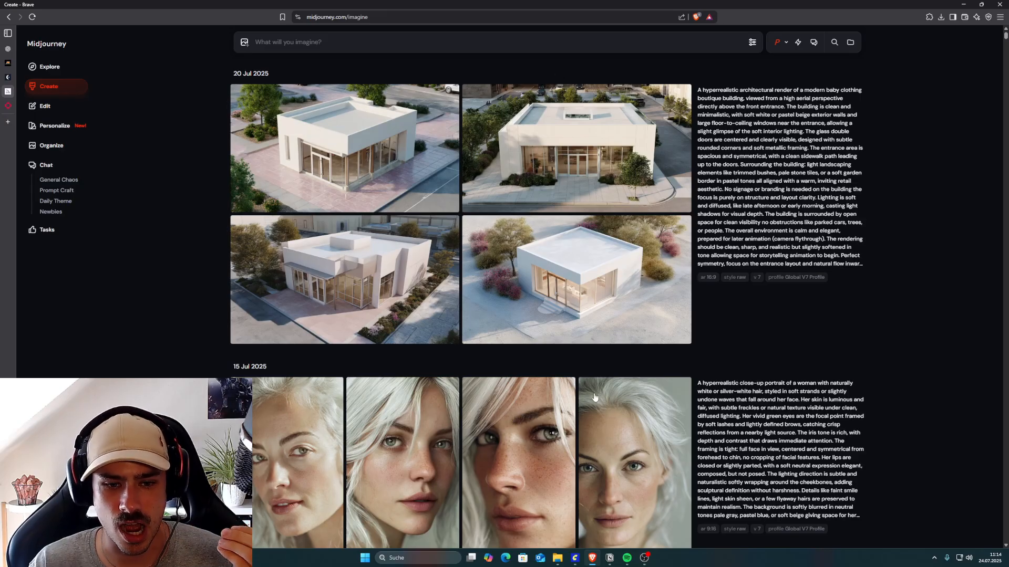
View the rainy rooftop vending machine image and a neighbouring variant enlarged among the earlier Midjourney generations.
scroll(578, 357, "down", 15)
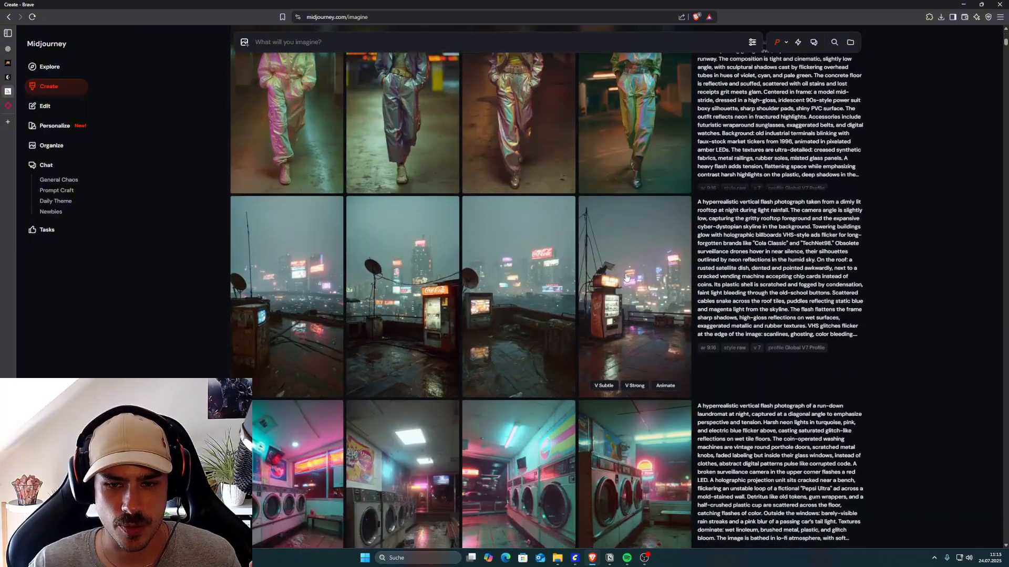
left_click(583, 320)
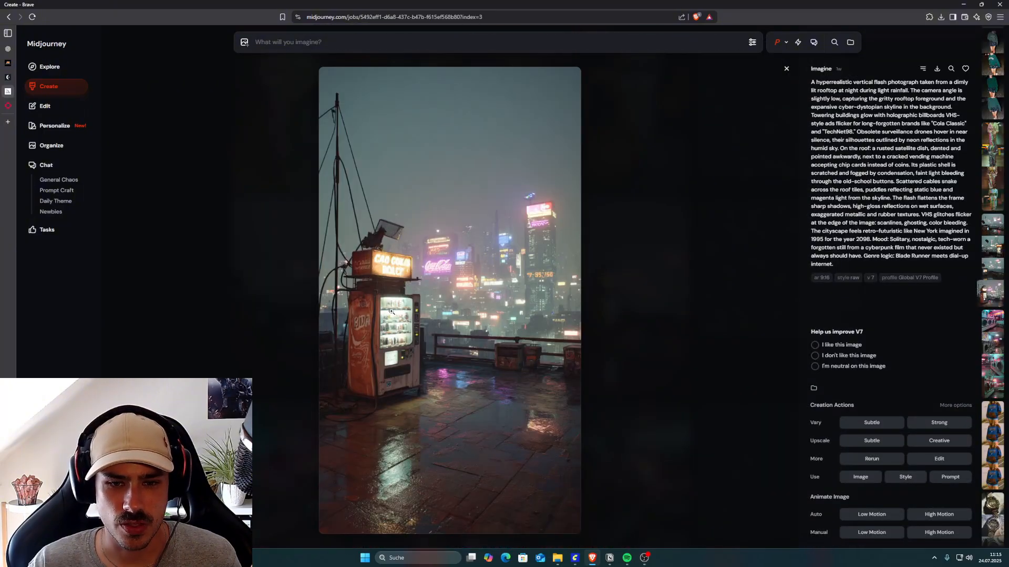
key("Escape")
scroll(497, 292, "down", 3)
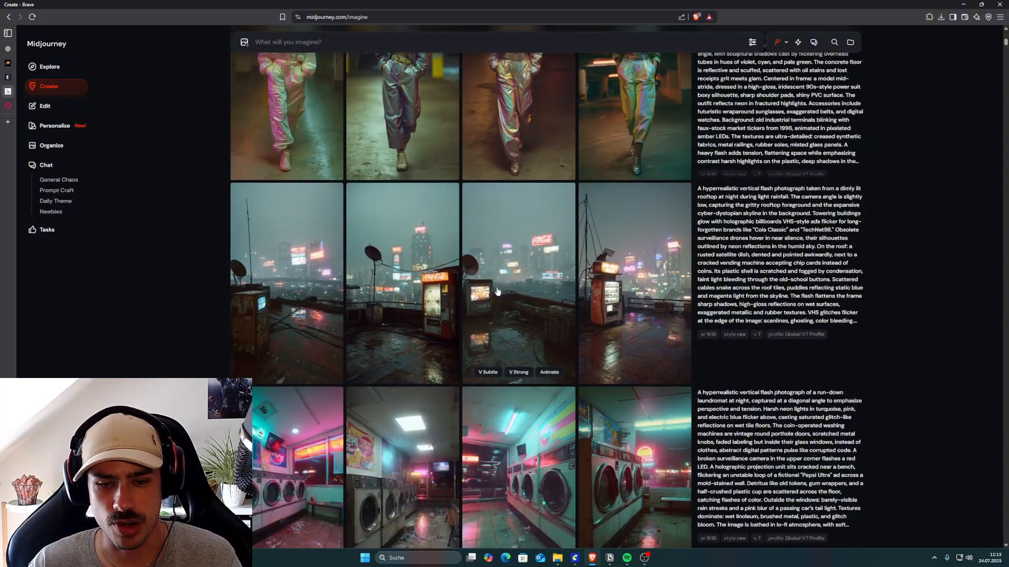
left_click(494, 286)
key("Escape")
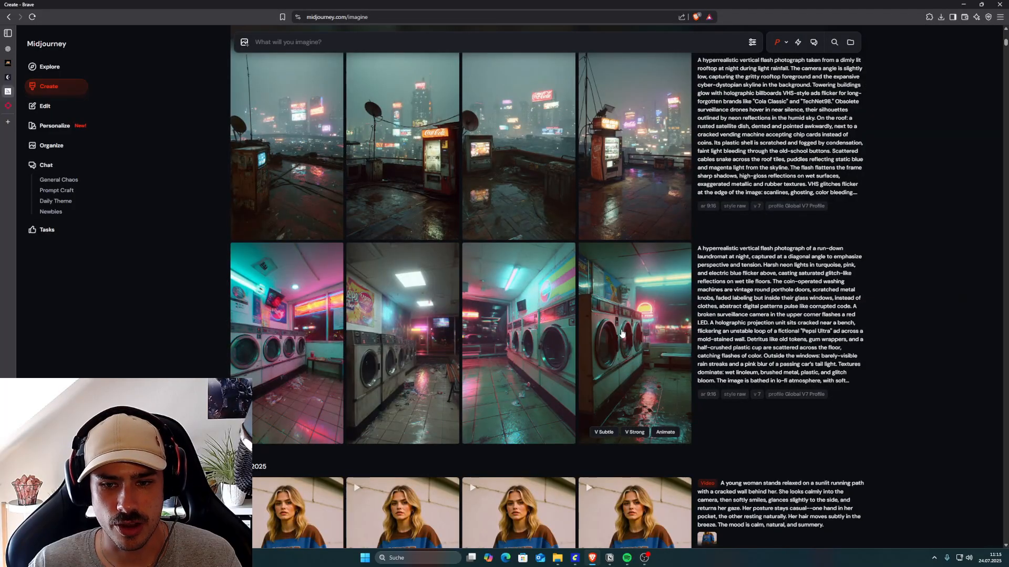
Browse the laundromat, Nike sweatshirt, digital watch, parking garage fashion and portrait generations, returning to the most recent ones.
scroll(598, 293, "down", 5)
scroll(598, 294, "down", 4)
scroll(258, 226, "up", 5)
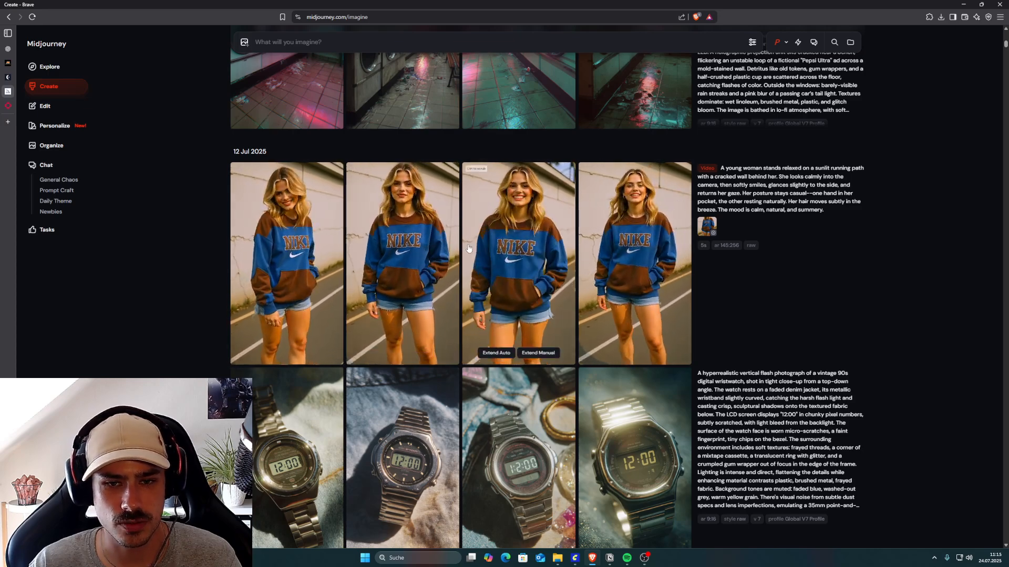
scroll(578, 252, "up", 3)
scroll(585, 284, "down", 1)
scroll(585, 294, "up", 15)
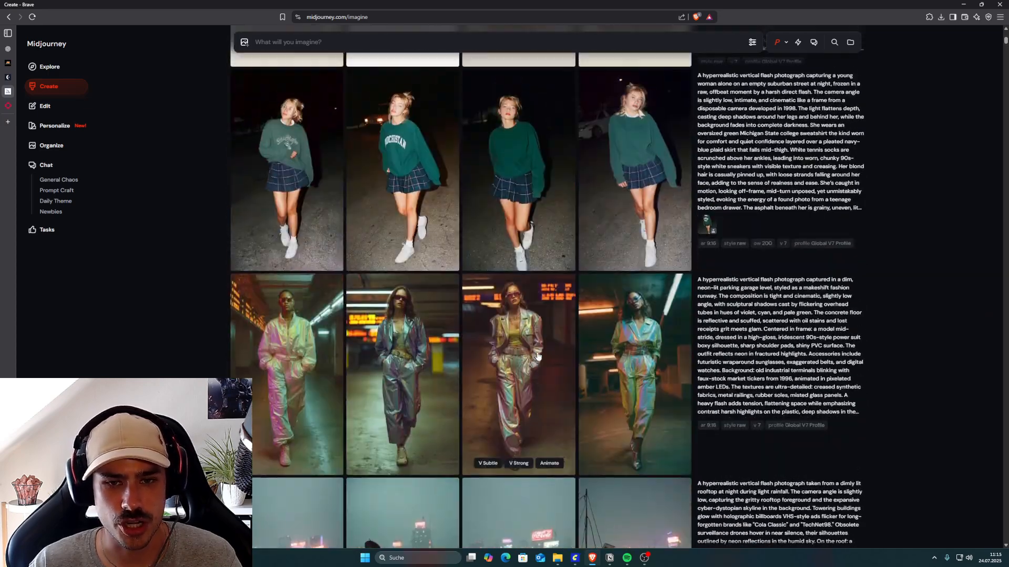
scroll(595, 354, "up", 15)
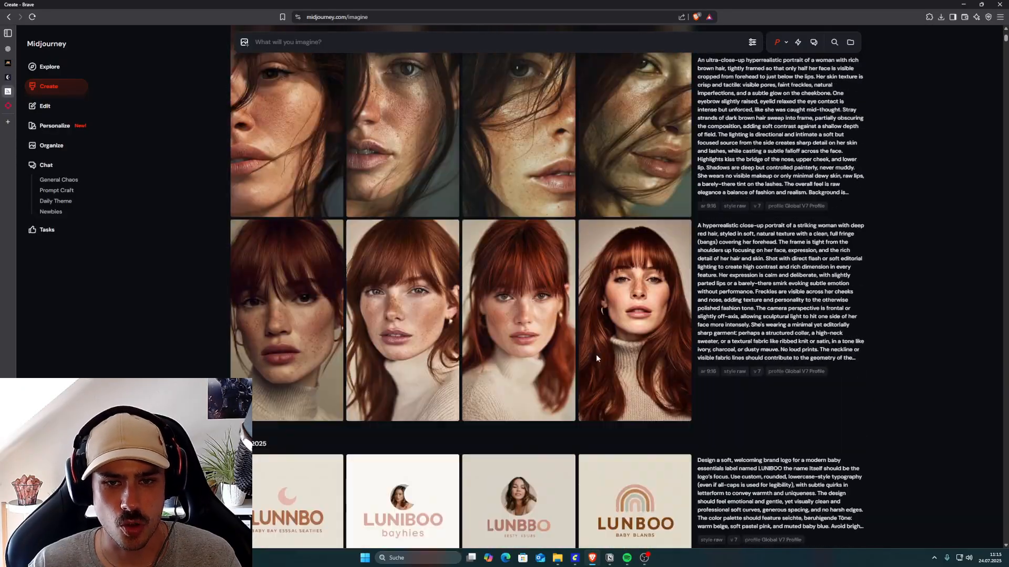
scroll(596, 360, "up", 2)
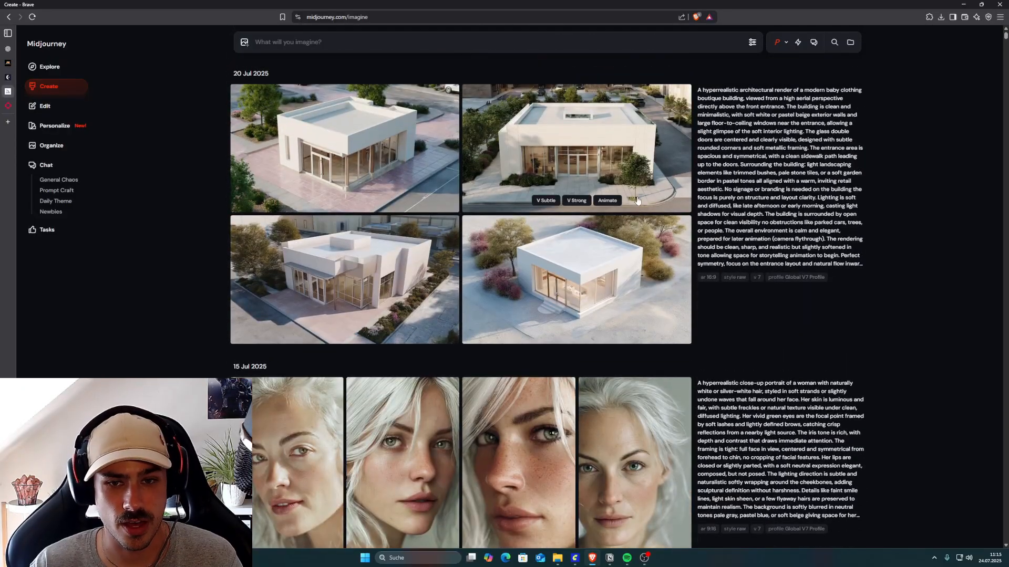
left_click(278, 43)
type("i wanna see a young girl with brown hairs and blue eyes. She stand confyidently in a retro 90s dinner.")
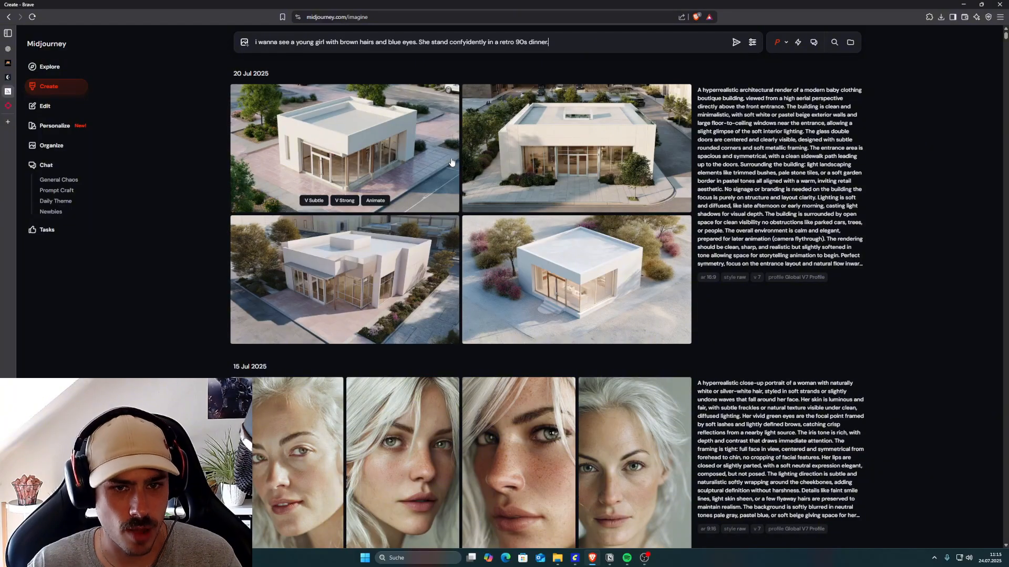
left_click_drag(550, 42, 193, 41)
key("BackSpace")
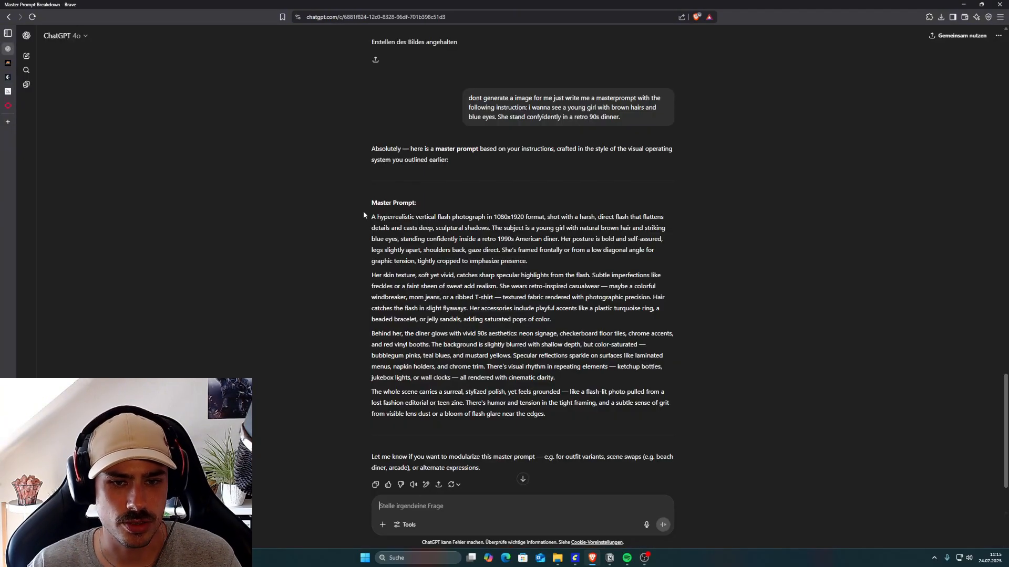
Copy the full retro 1990s diner master prompt from the ChatGPT reply and paste it as the Midjourney prompt.
left_click_drag(364, 215, 546, 415)
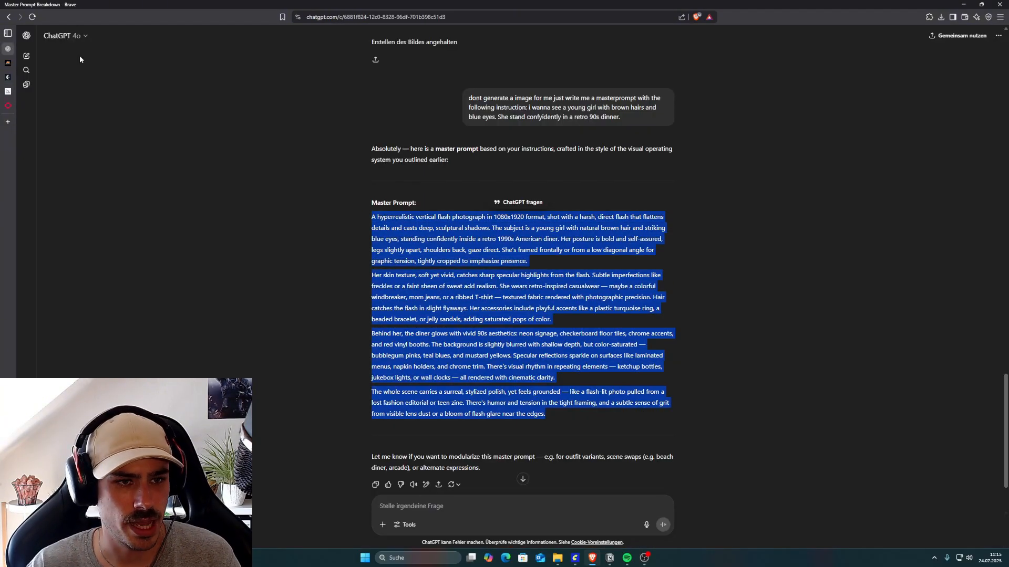
key("ctrl+c")
left_click(8, 91)
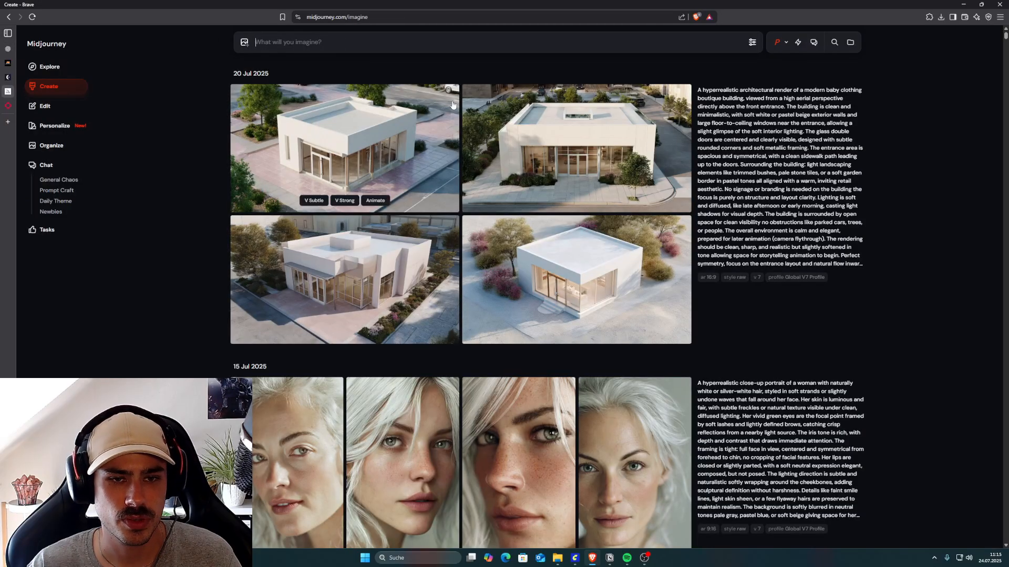
key("ctrl+v")
Set the image size to portrait 9:16 and submit the diner prompt twice.
left_click(753, 45)
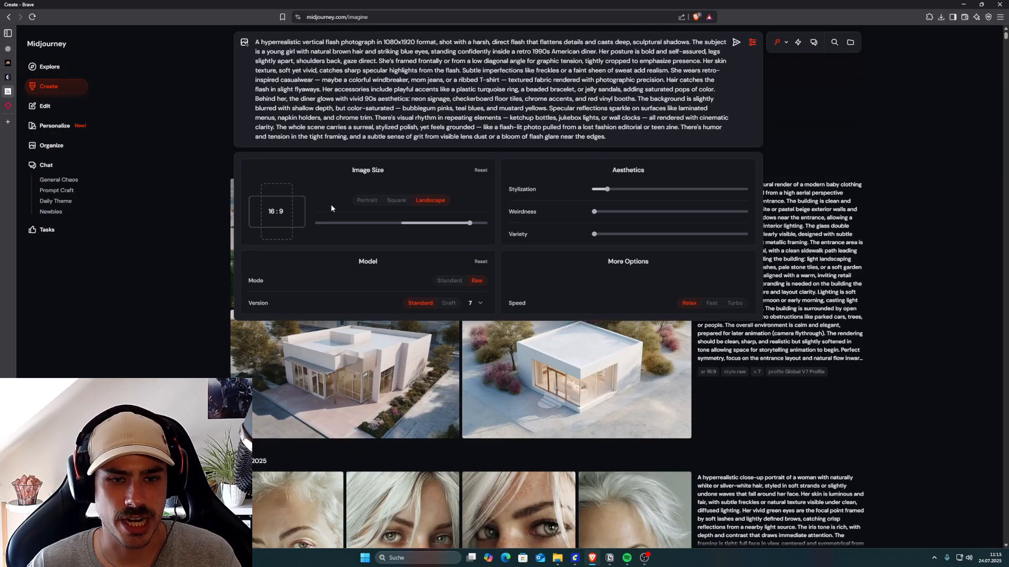
left_click_drag(469, 223, 332, 222)
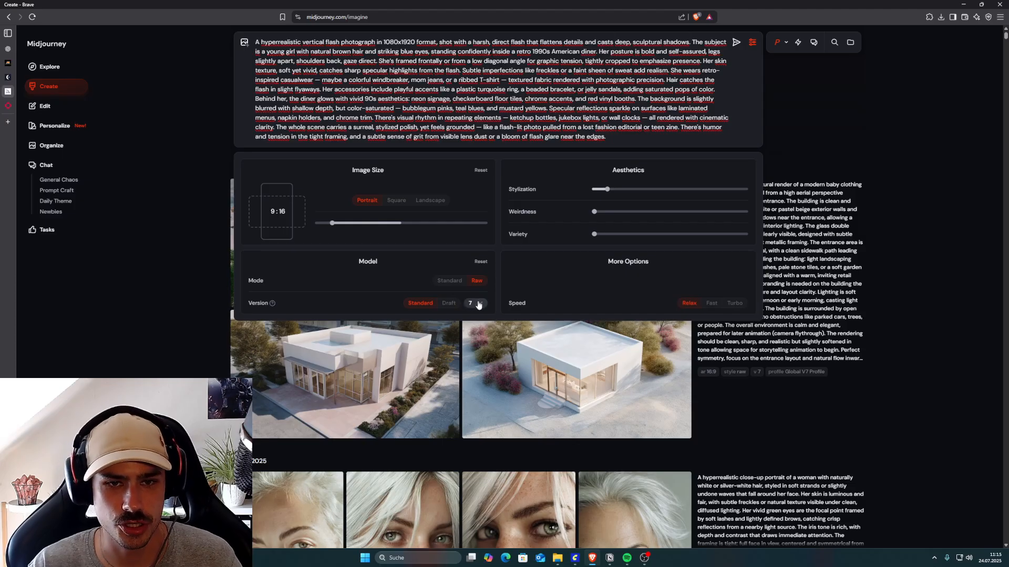
left_click(736, 42)
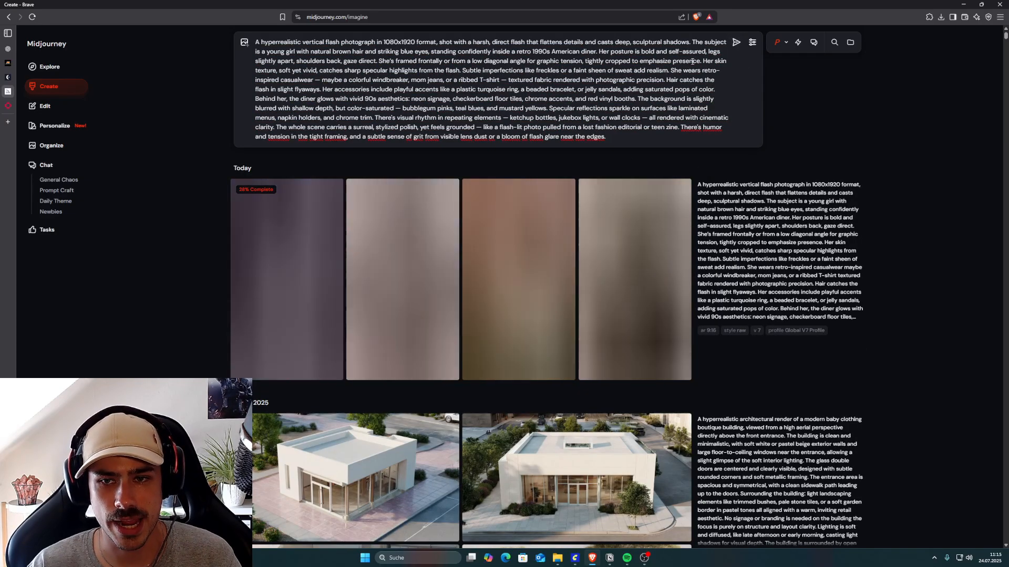
left_click(736, 42)
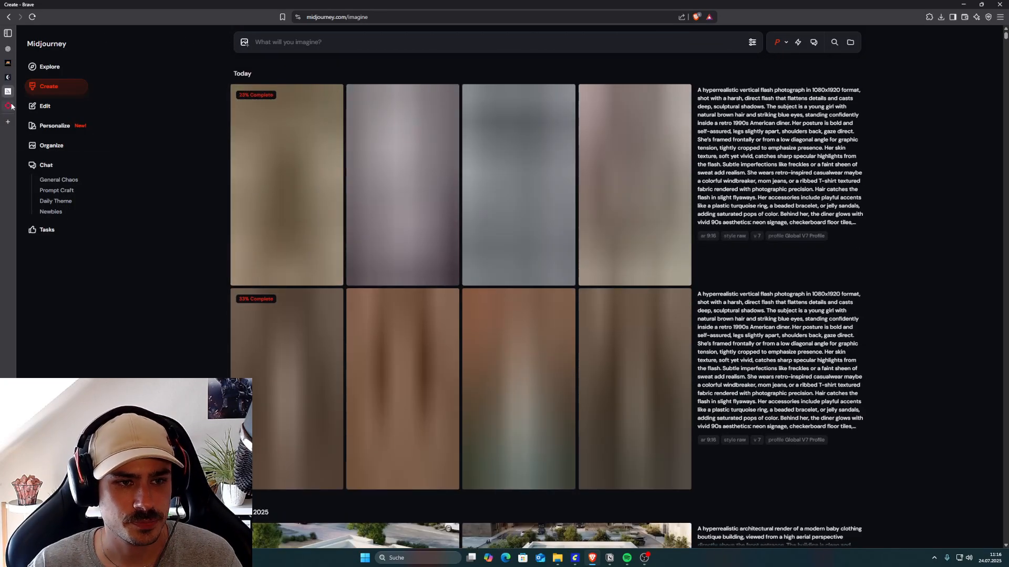
Switch to the fal.ai playground for FLUX 1.1 [pro] ultra and check the account's remaining credit.
left_click(8, 106)
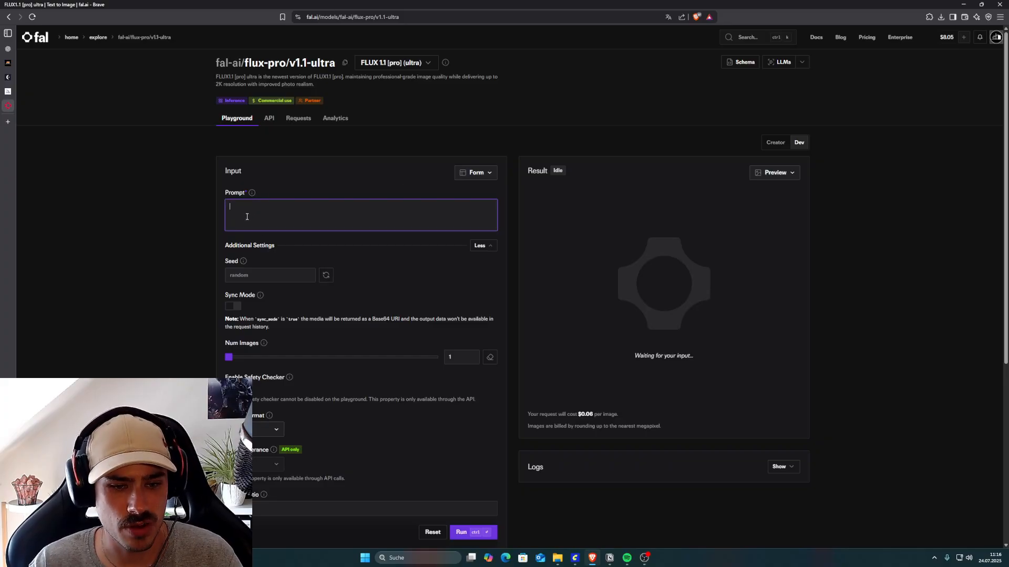
scroll(302, 345, "down", 2)
scroll(342, 345, "up", 3)
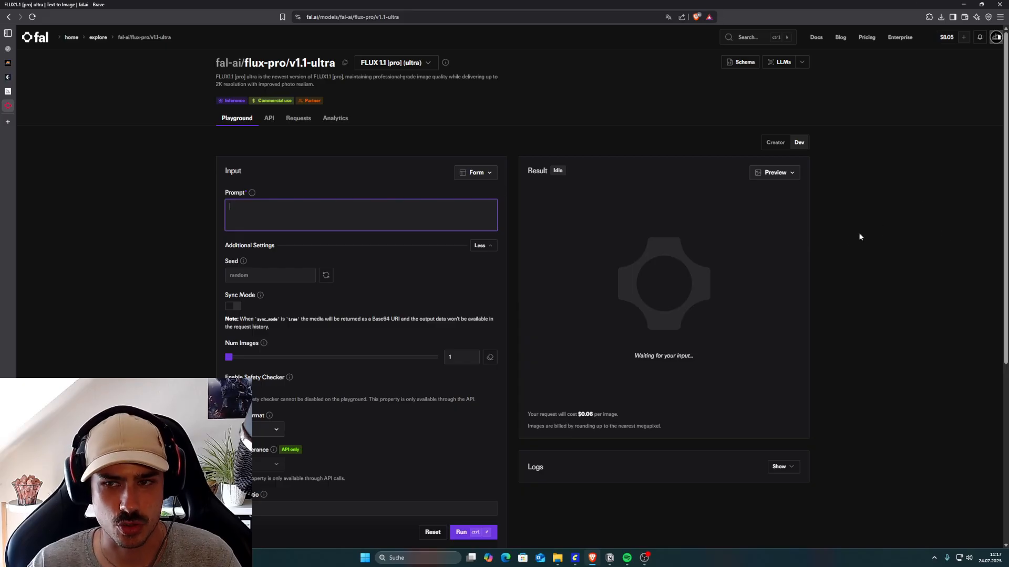
scroll(370, 160, "down", 2)
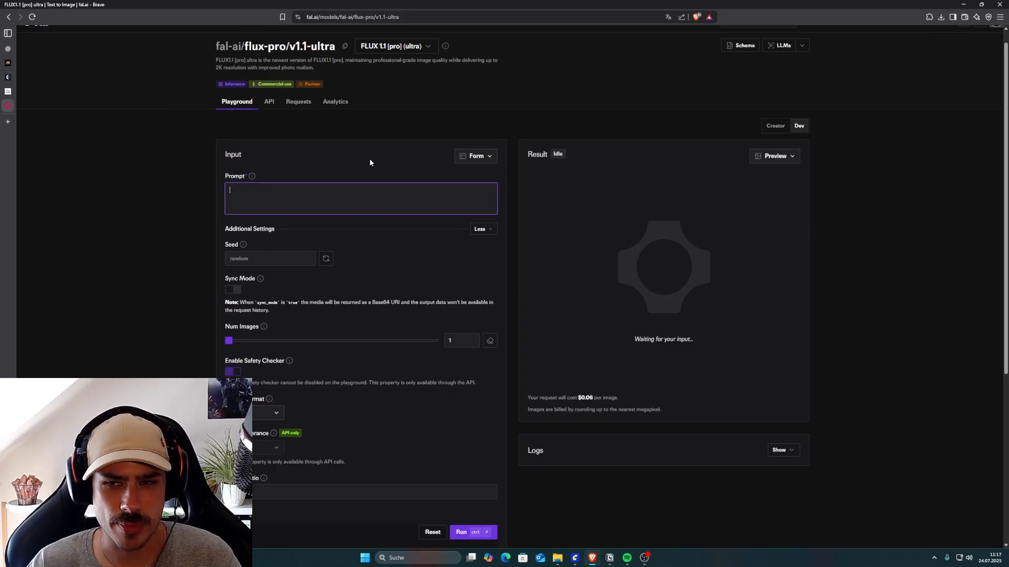
scroll(370, 160, "up", 2)
left_click_drag(940, 38, 953, 37)
left_click(937, 62)
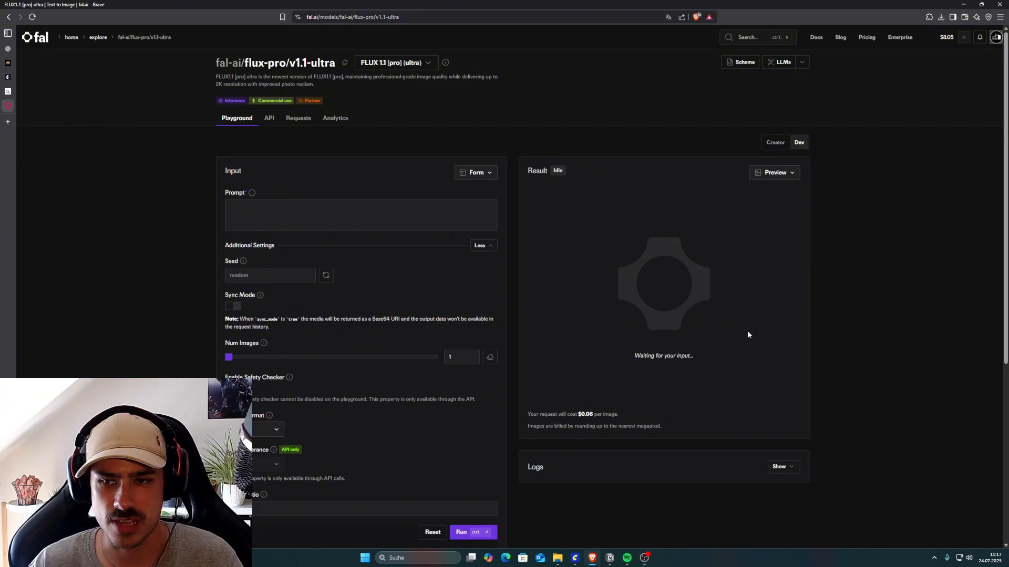
left_click_drag(941, 37, 957, 38)
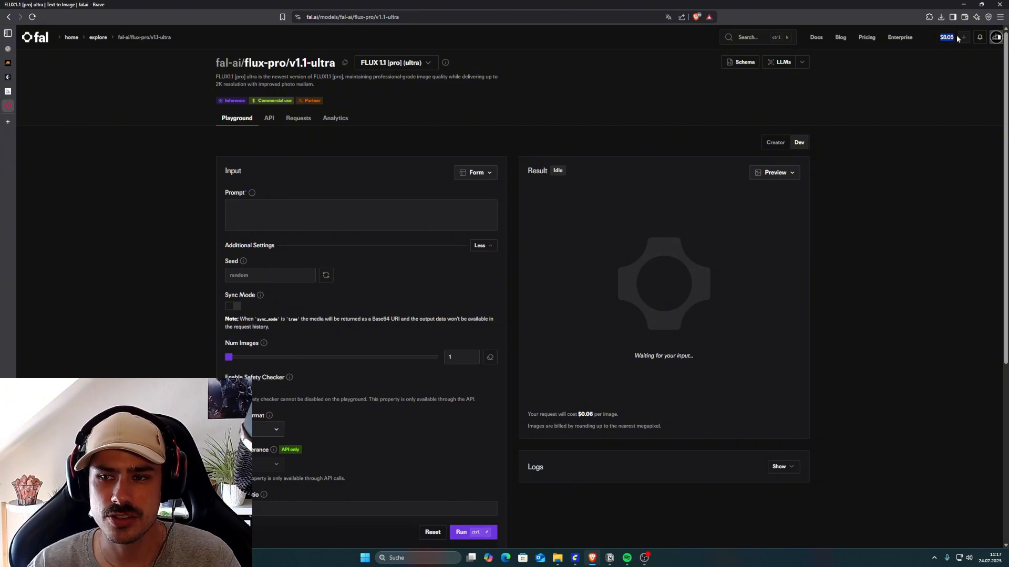
Look over the playground's input settings, model name and cost per image.
scroll(727, 288, "down", 3)
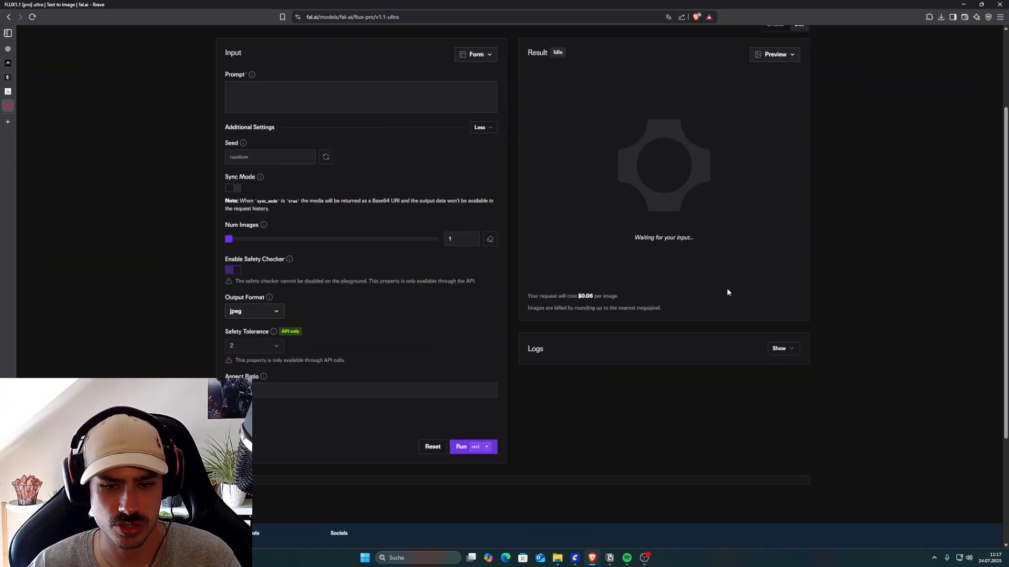
left_click(801, 374)
scroll(401, 315, "up", 3)
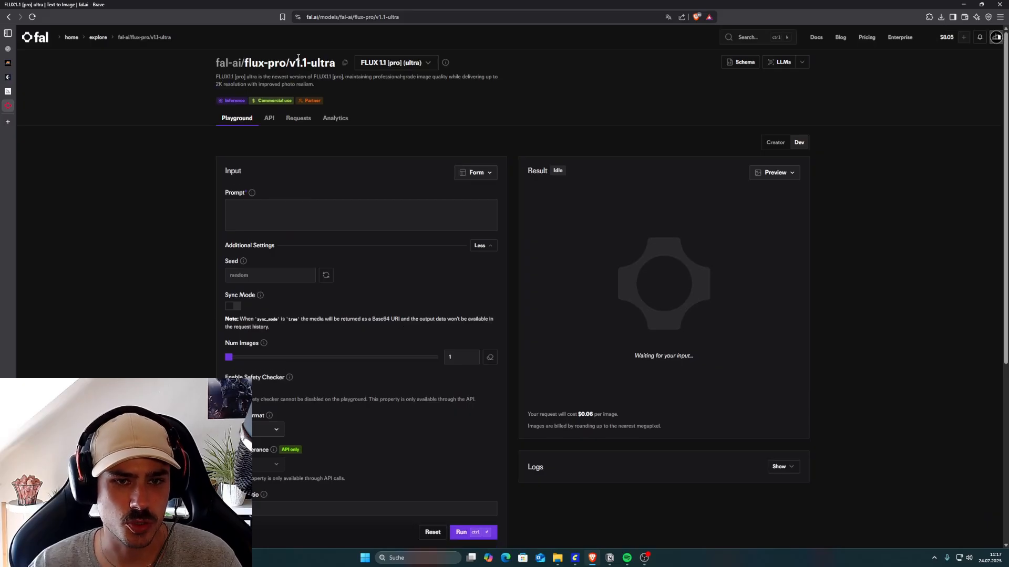
scroll(400, 250, "down", 5)
scroll(268, 146, "up", 5)
Paste the copied diner master prompt as the fal.ai prompt and set the aspect ratio to 9:16.
left_click(315, 213)
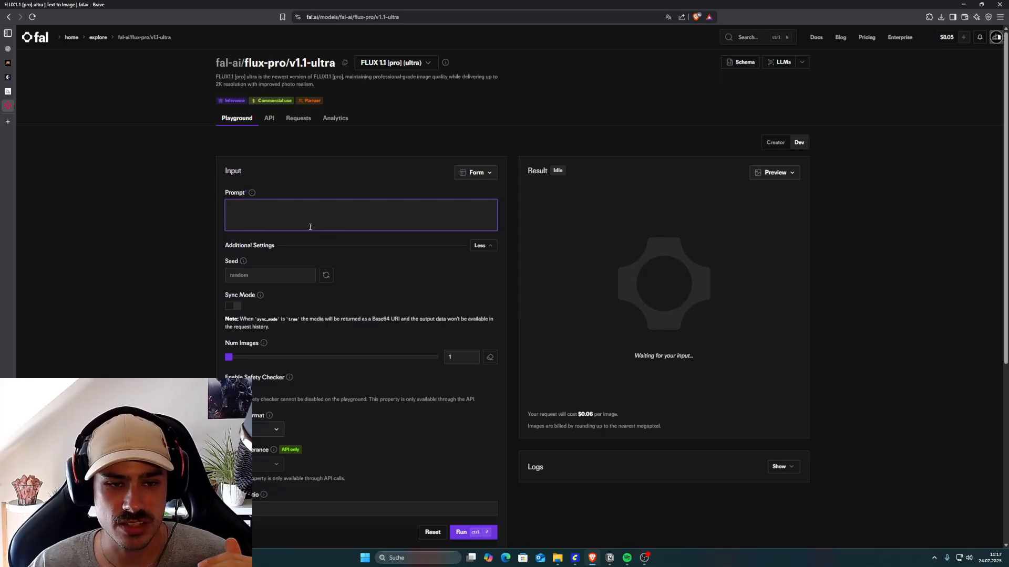
key("ctrl+v")
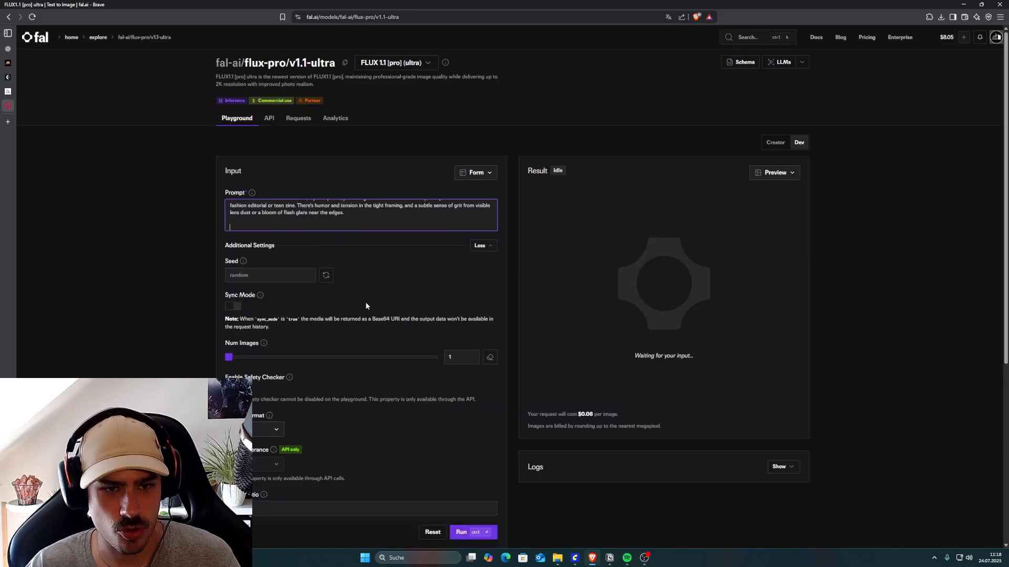
scroll(363, 215, "down", 3)
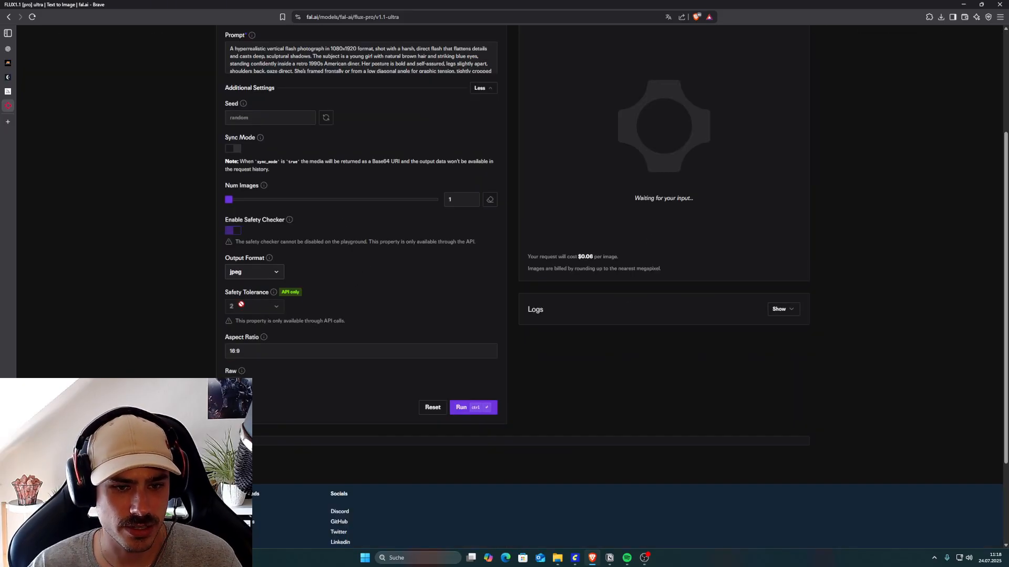
triple_click(264, 350)
type("9:16")
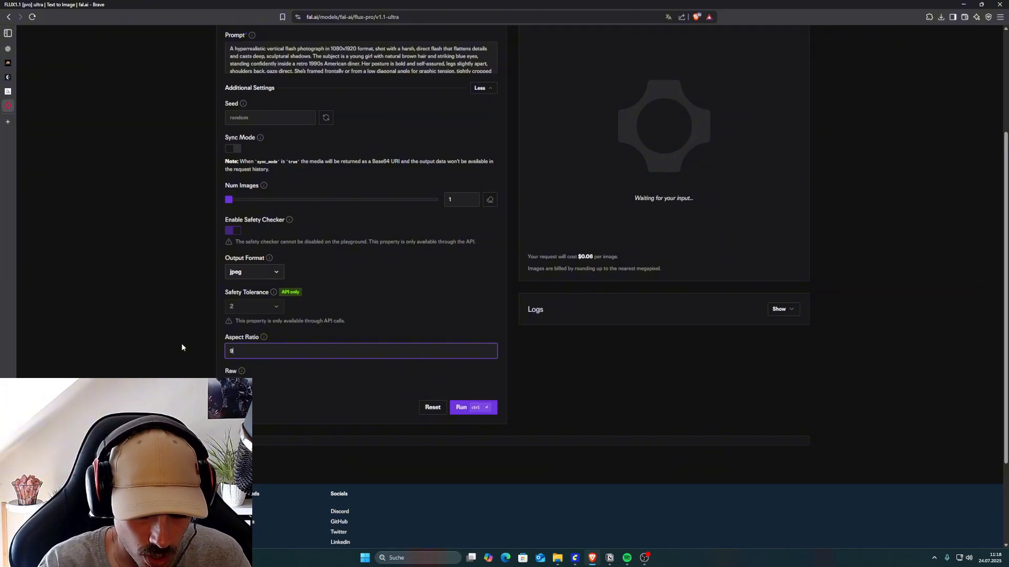
Toggle the Raw option, run the image generation and view the resulting diner image.
left_click(232, 382)
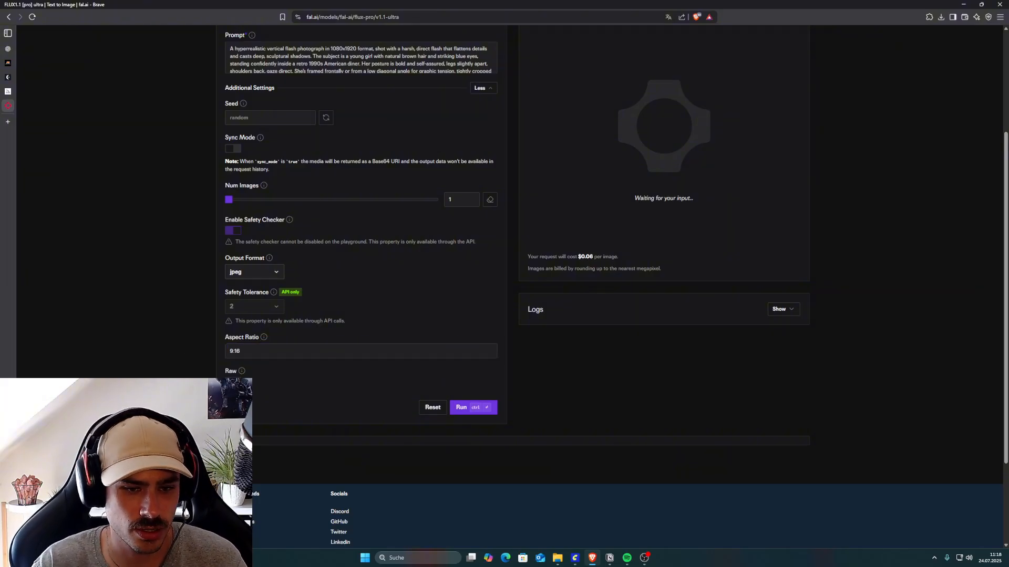
scroll(269, 412, "up", 3)
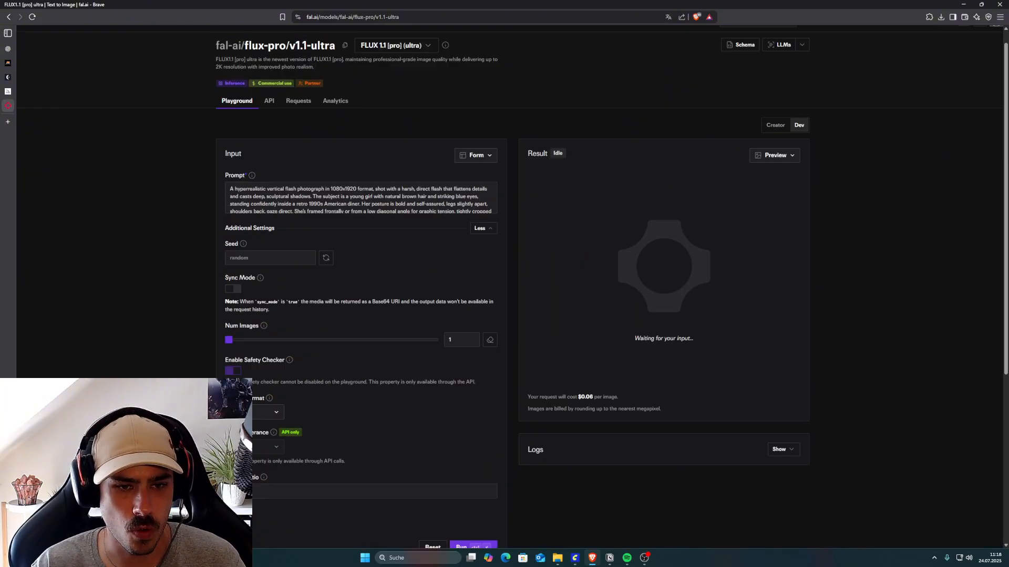
scroll(549, 344, "down", 2)
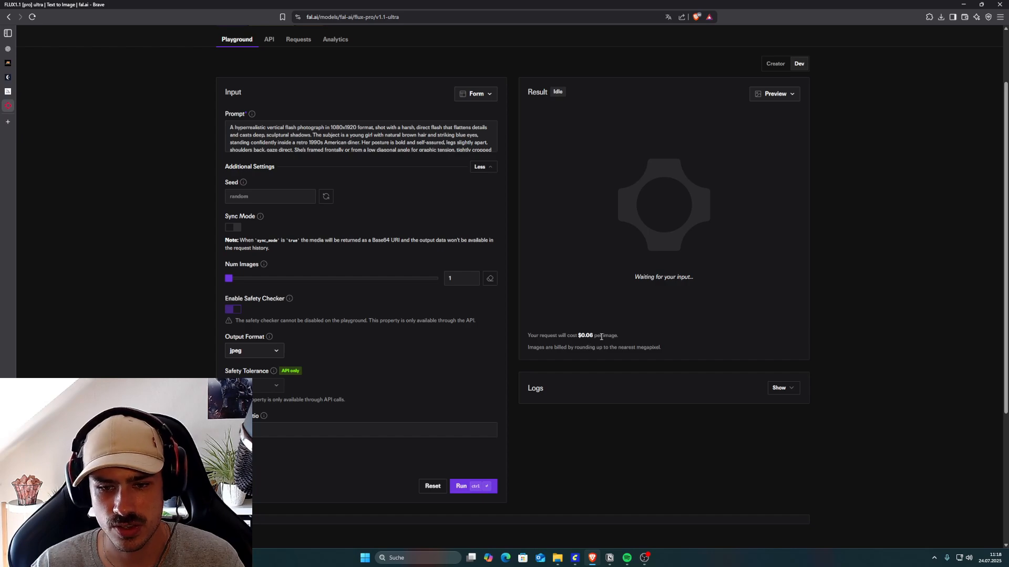
left_click(462, 486)
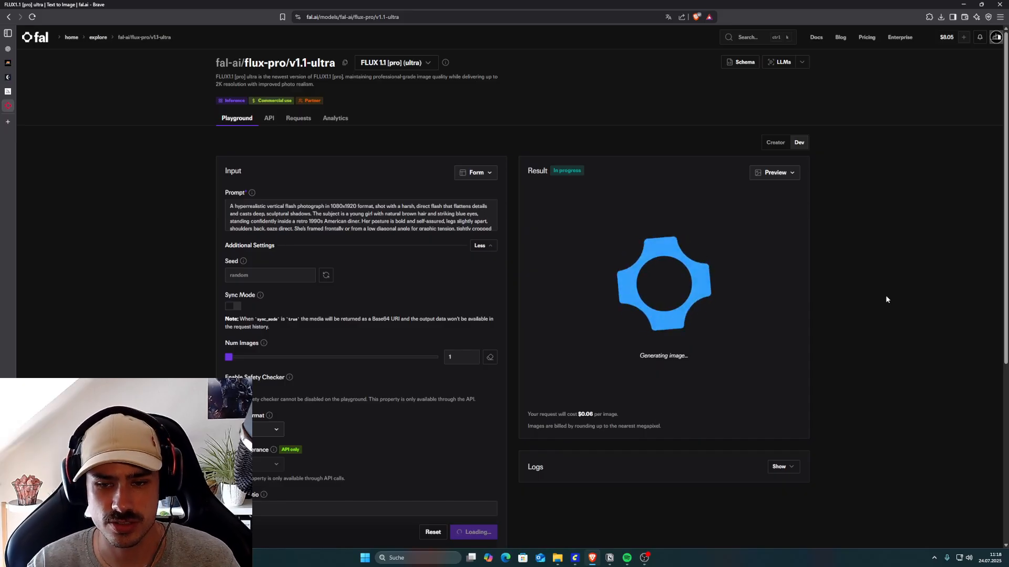
scroll(846, 256, "down", 1)
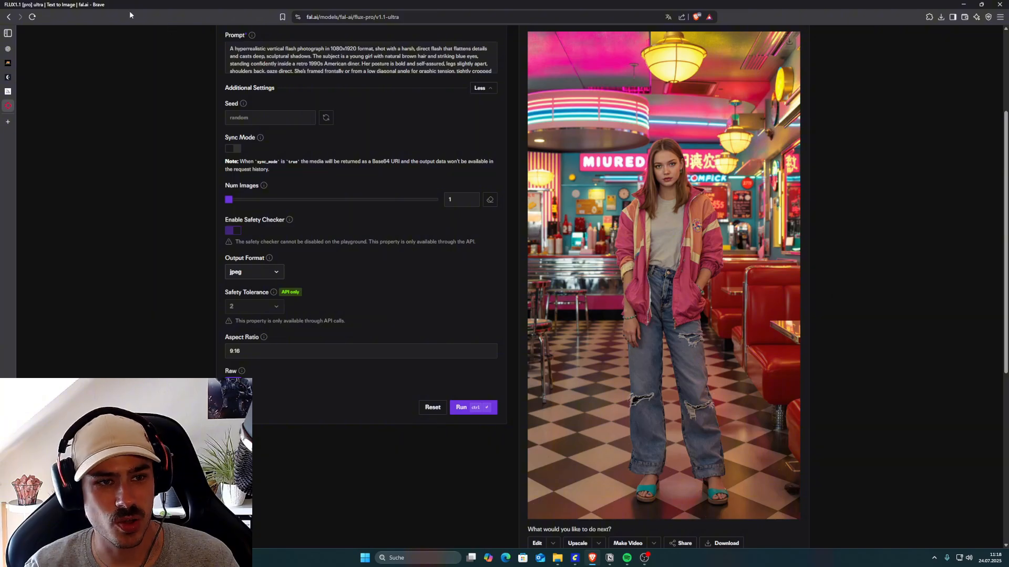
Switch to Midjourney and page through the enlarged diner portraits from both batches to compare them with the fal.ai image.
left_click(7, 91)
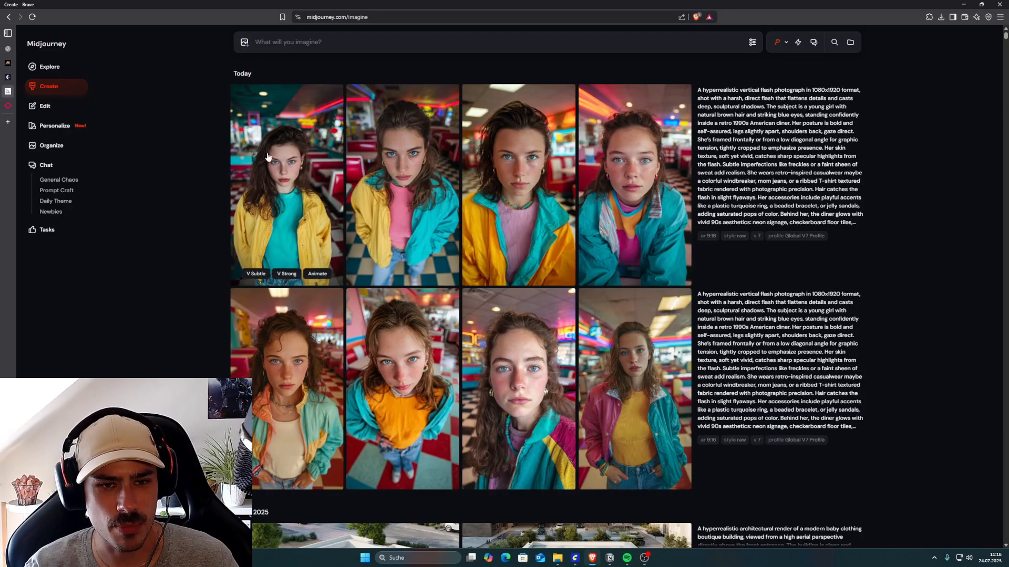
left_click(307, 199)
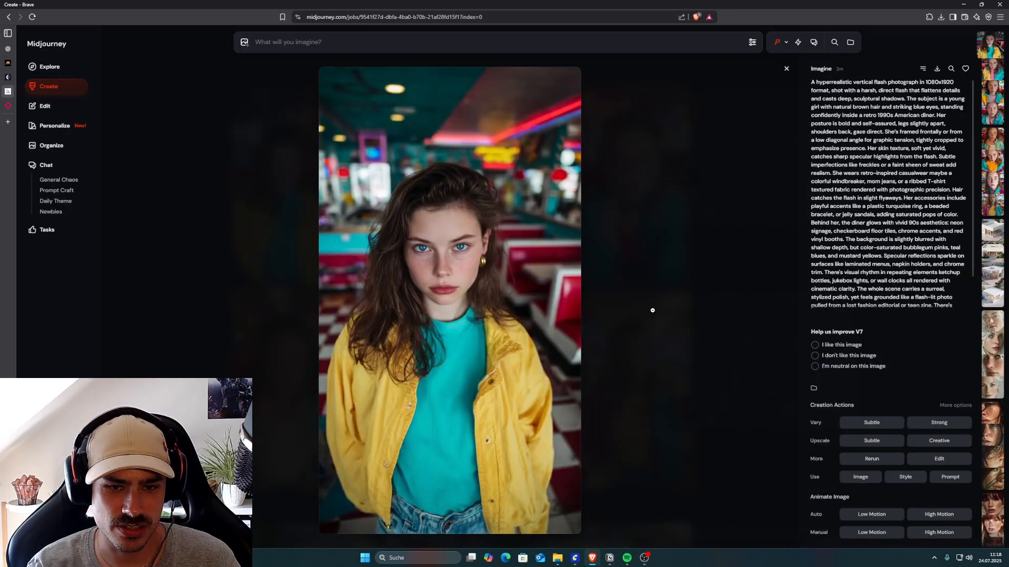
key("Right")
key("Right")
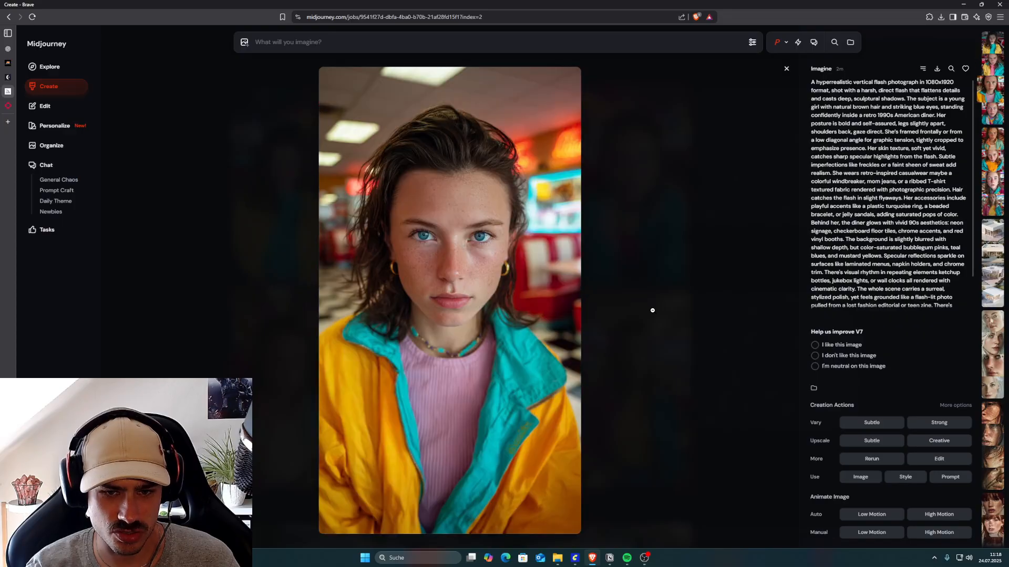
key("Down")
key("Down")
key("Down")
key("Down")
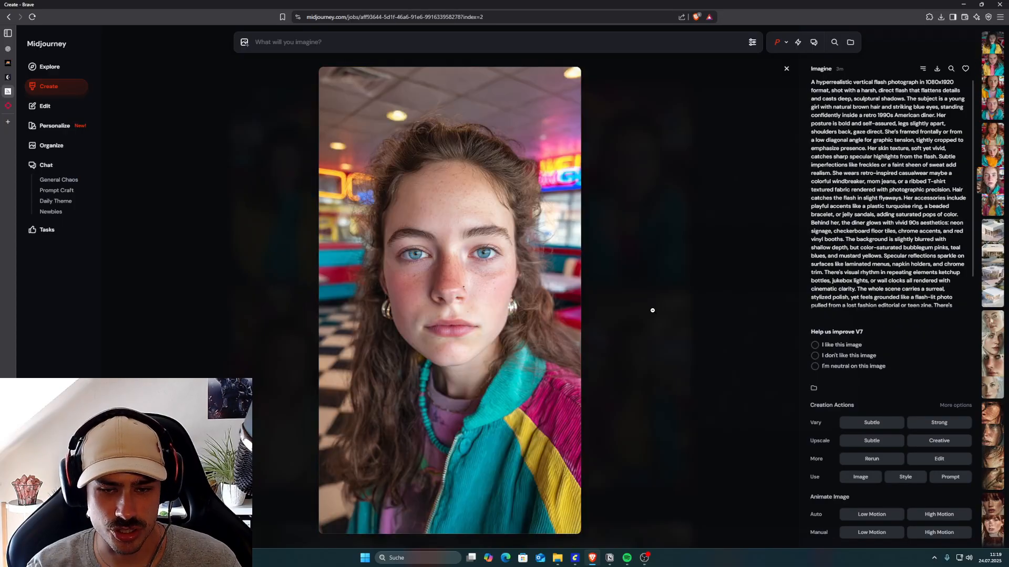
key("Right")
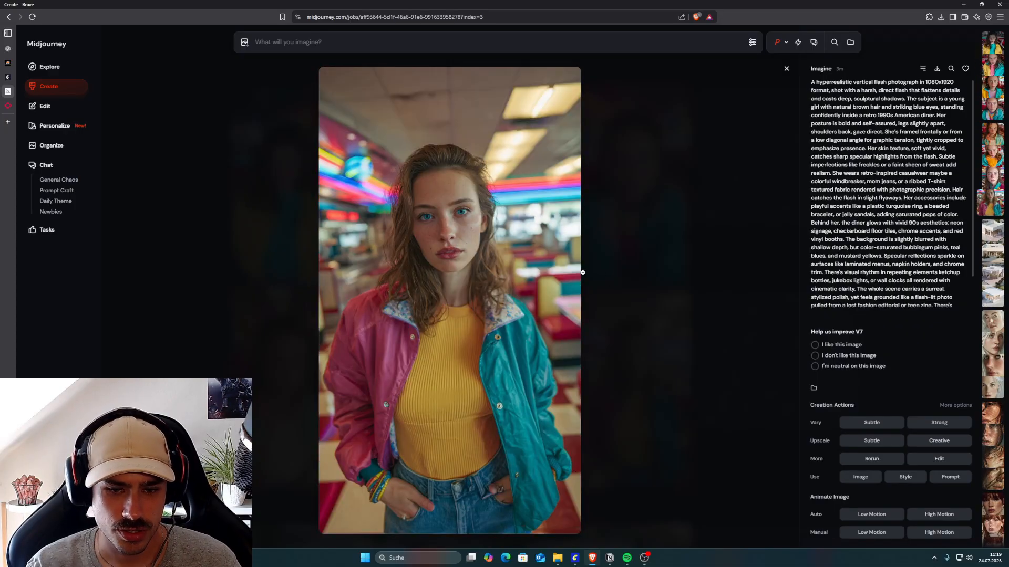
key("Left")
key("Left")
key("Left")
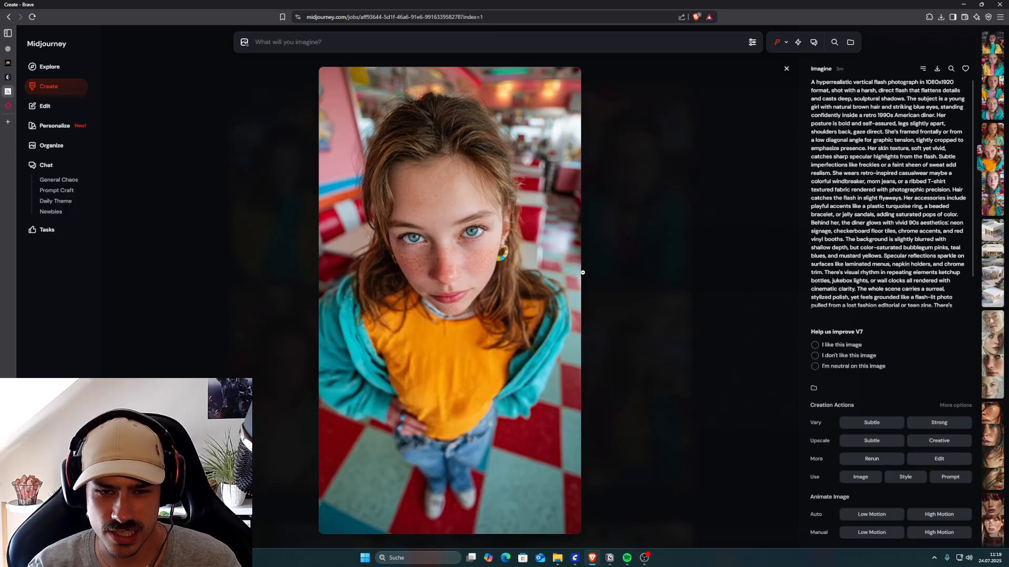
key("Left")
key("Escape")
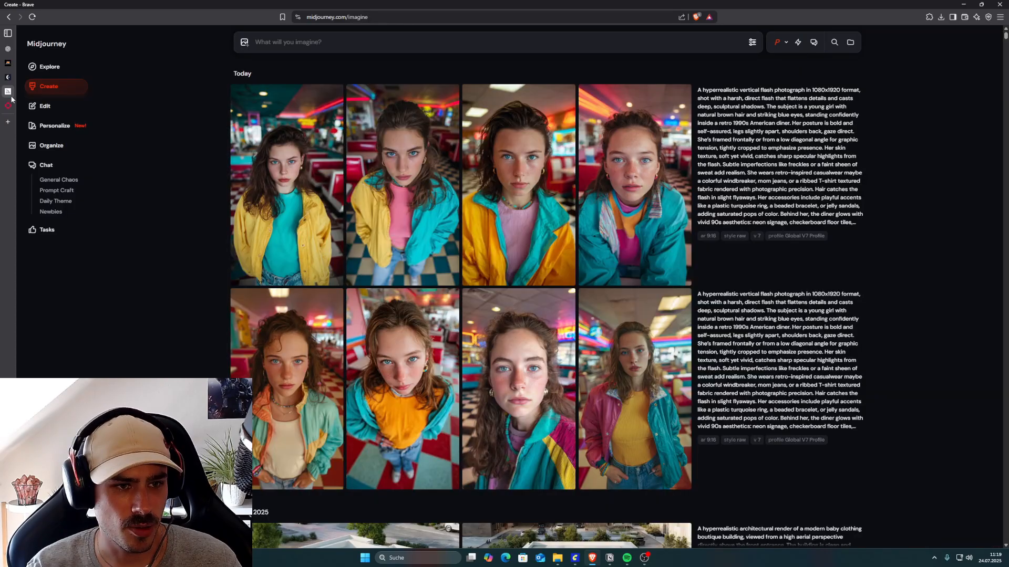
Return to the fal.ai playground, enlarge the generated diner image, download it and close the enlarged view.
left_click(21, 106)
left_click(668, 201)
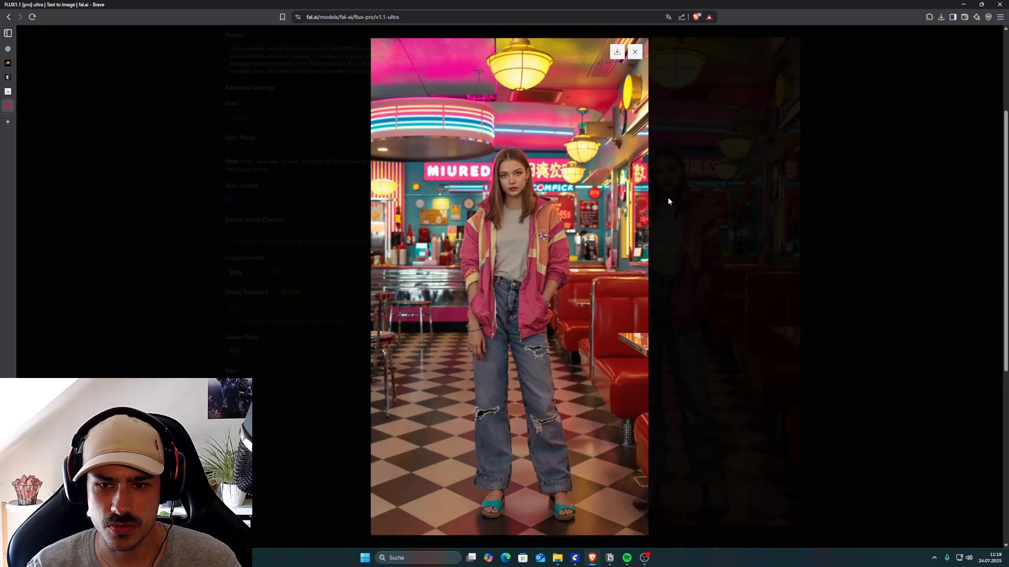
key("ctrl+0")
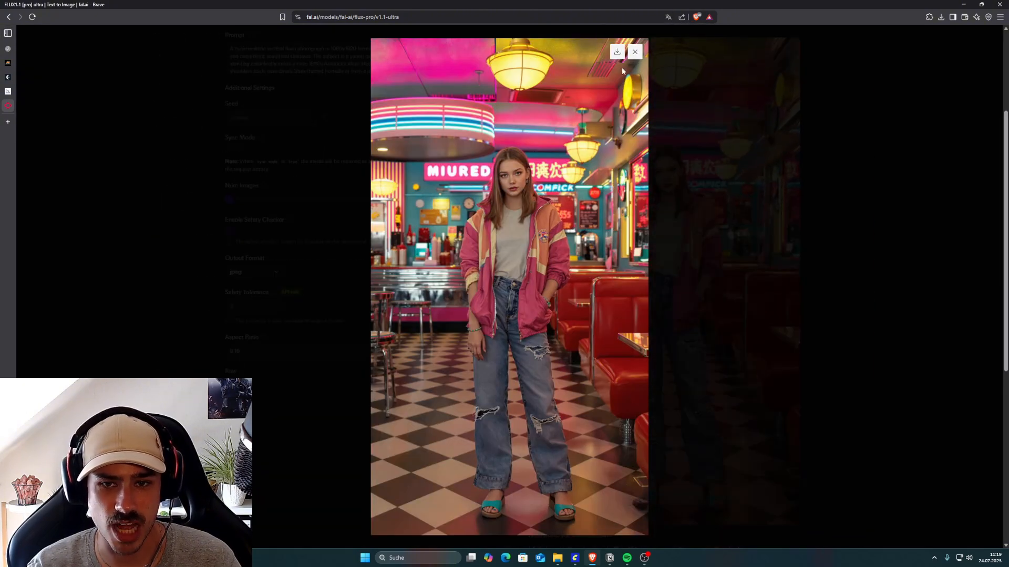
left_click(617, 52)
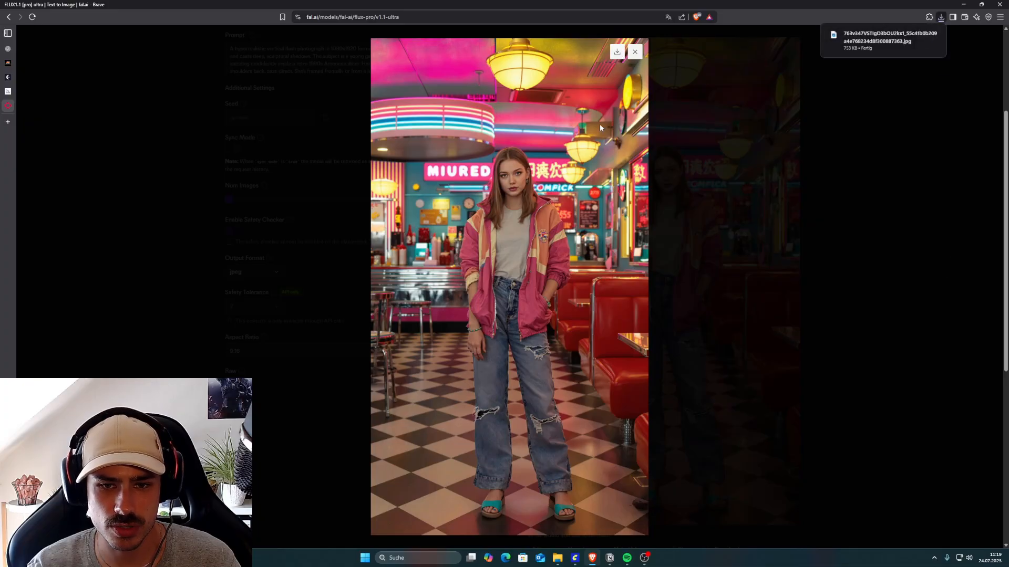
left_click(850, 212)
Run the diner prompt again in fal.ai, inspect the new image and download it.
scroll(400, 179, "up", 3)
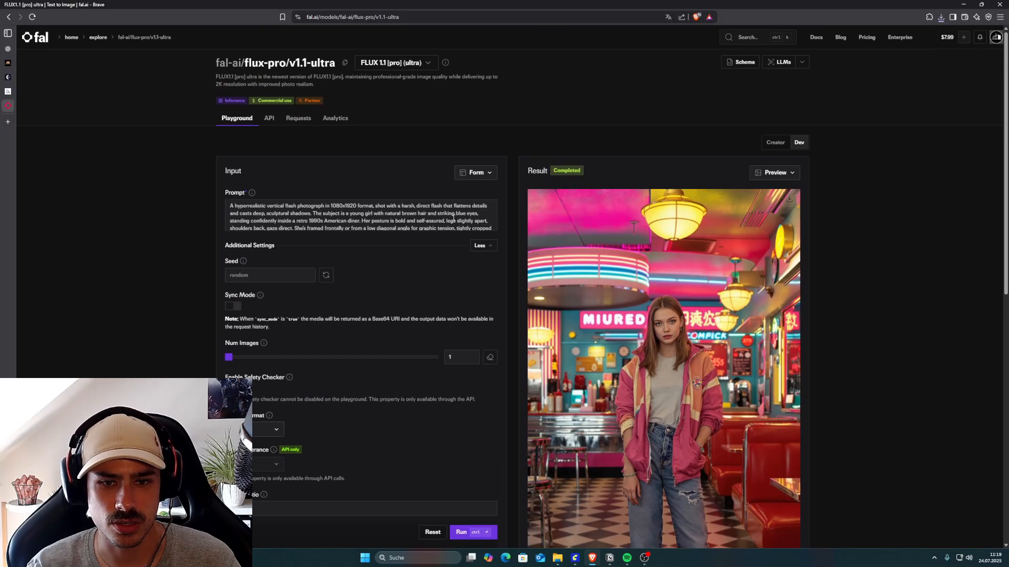
scroll(355, 207, "down", 3)
scroll(373, 206, "down", 5)
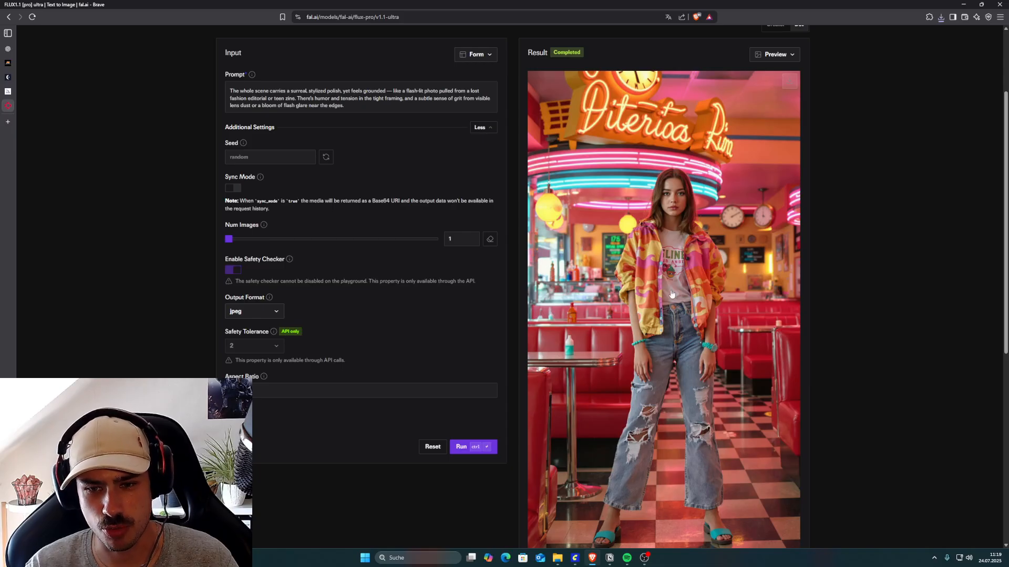
scroll(672, 295, "down", 2)
scroll(697, 260, "up", 1)
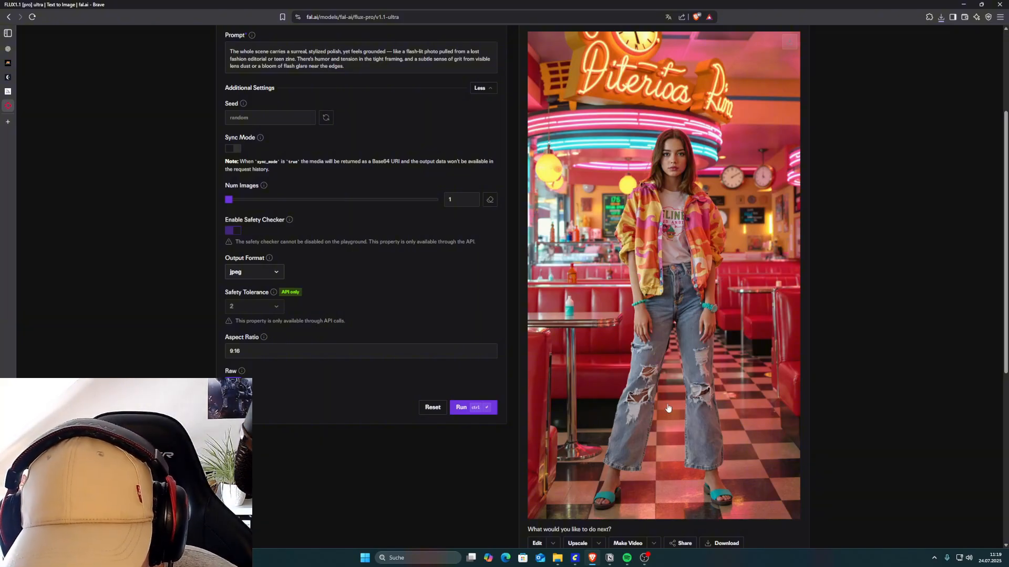
scroll(671, 265, "down", 2)
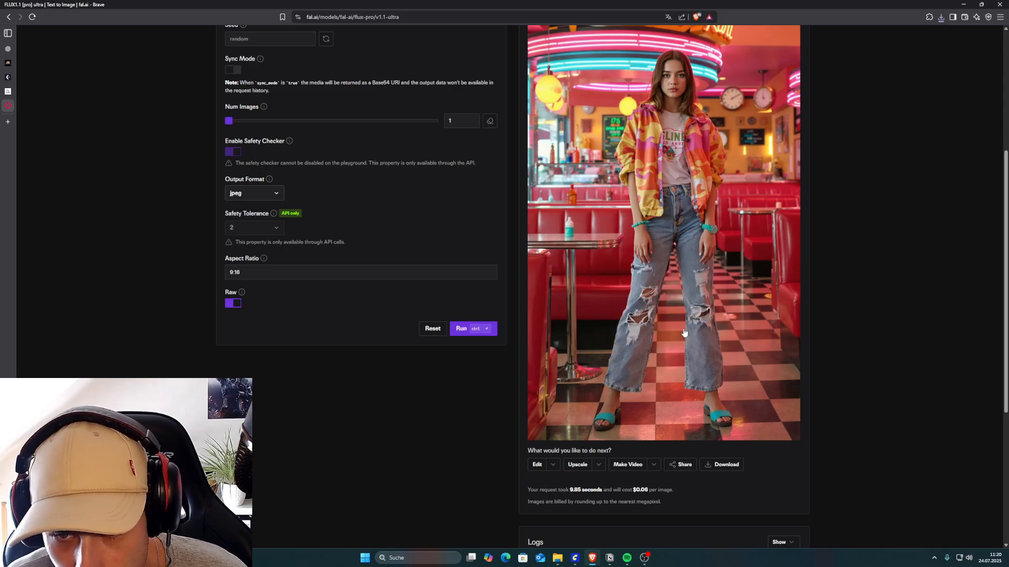
scroll(704, 415, "up", 2)
scroll(711, 324, "up", 1)
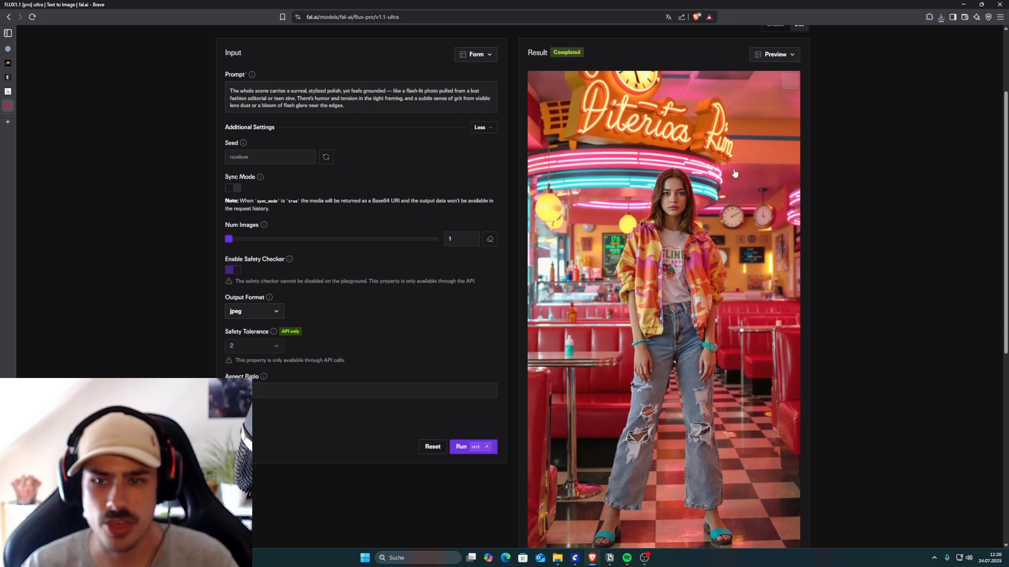
left_click(791, 85)
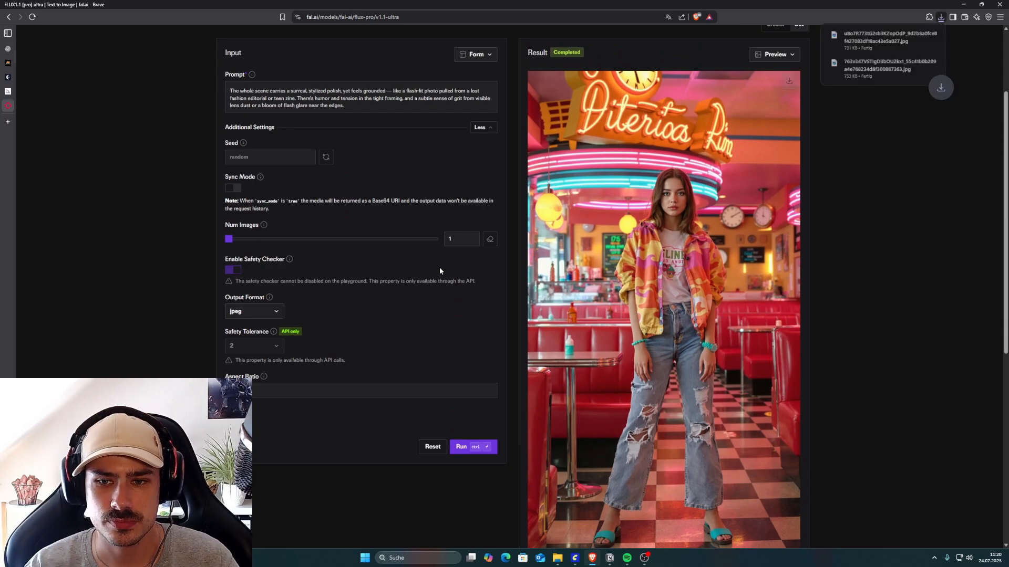
Select the entire fal.ai prompt text and generate another diner image from the full diner prompt.
scroll(403, 243, "down", 2)
scroll(412, 237, "up", 2)
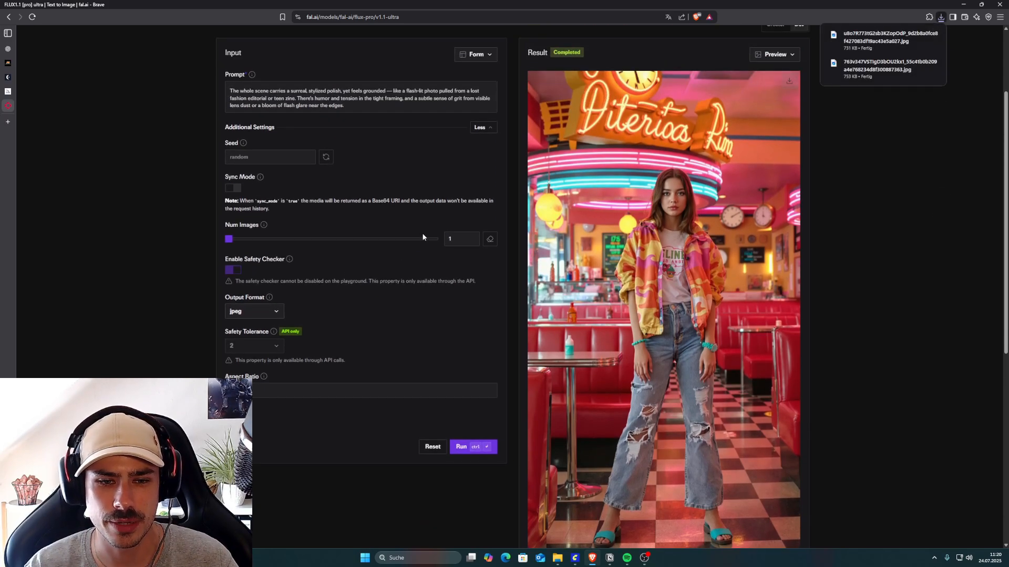
scroll(421, 232, "down", 1)
scroll(367, 260, "up", 1)
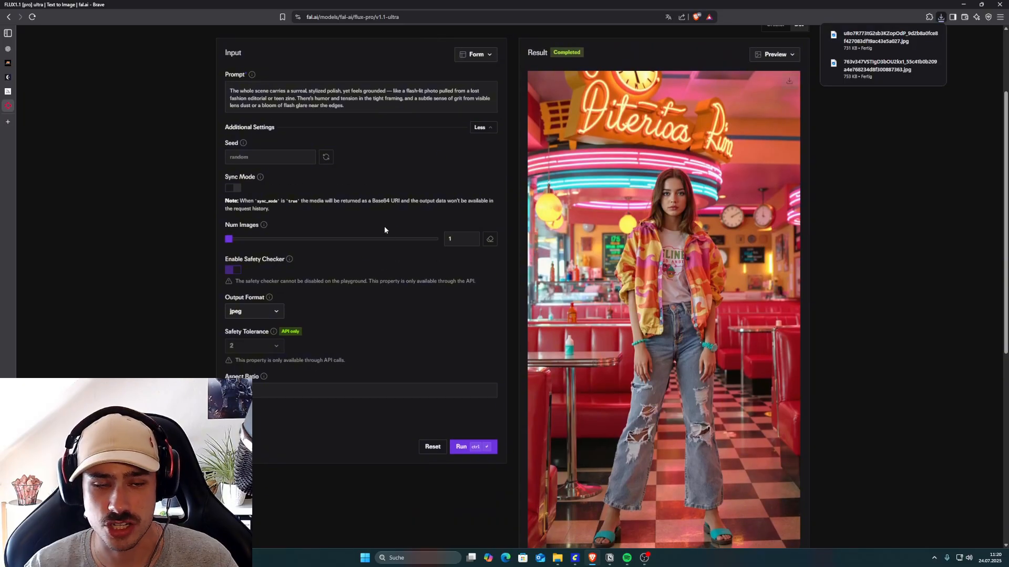
scroll(383, 226, "up", 2)
scroll(345, 179, "down", 1)
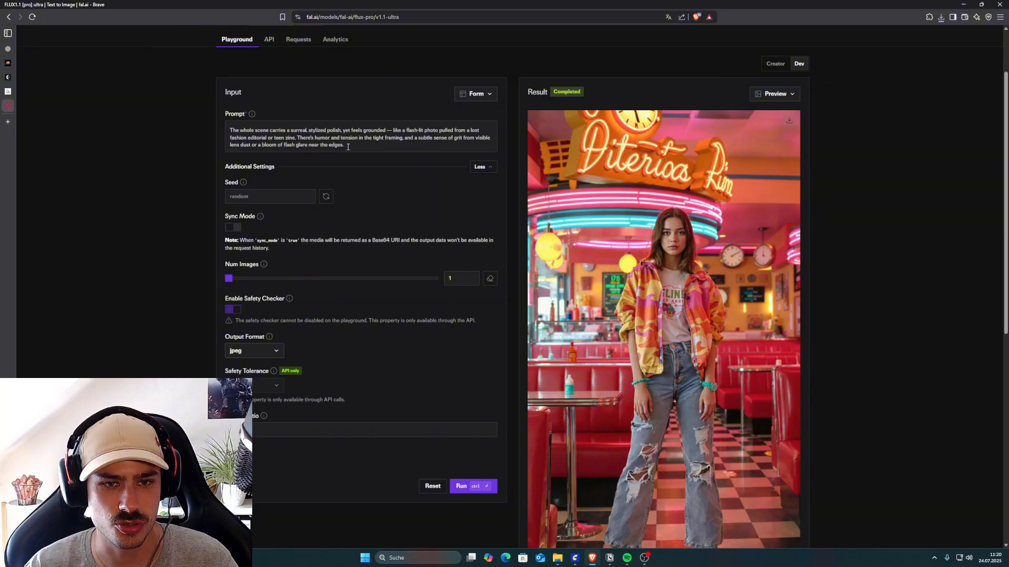
left_click(347, 147)
key("ctrl+a")
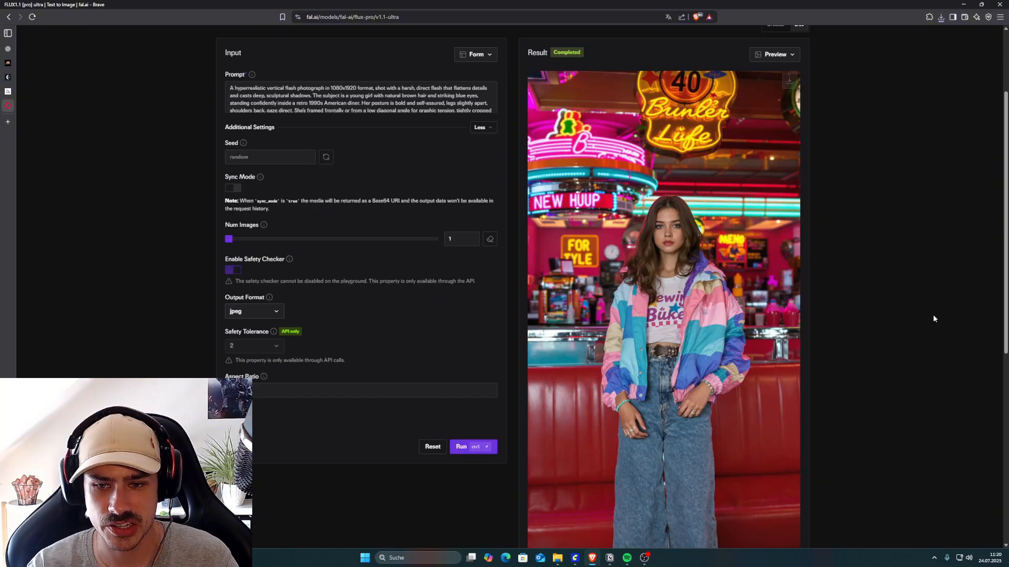
Examine the newly generated diner image, its cost per image and the model name at the head of the playground.
scroll(933, 263, "down", 2)
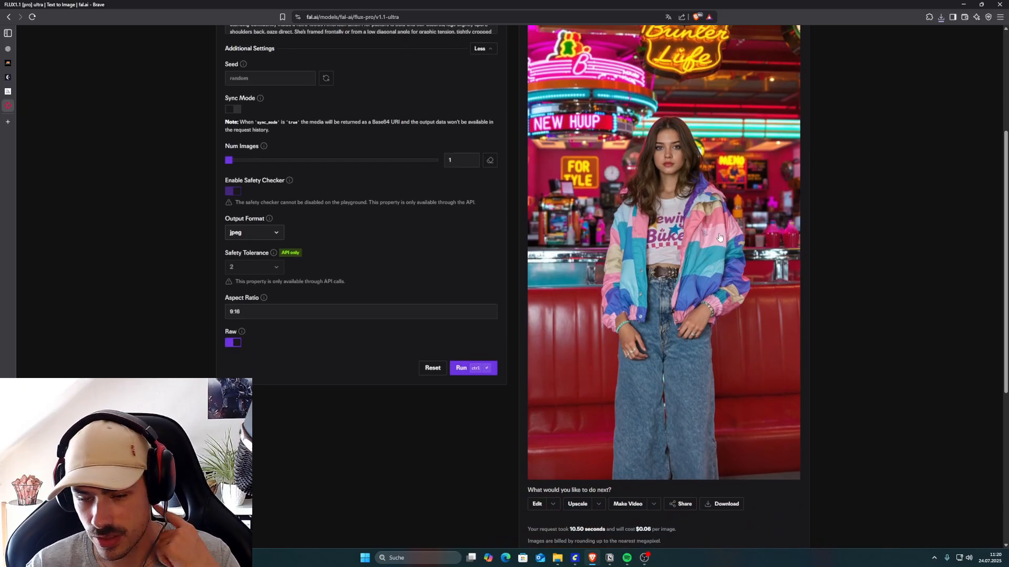
scroll(717, 231, "up", 1)
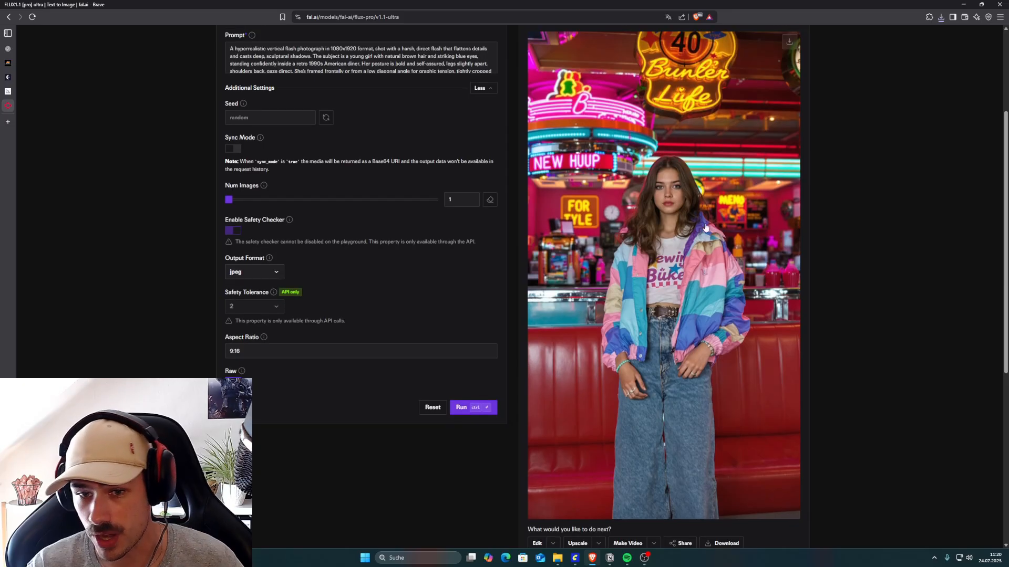
scroll(678, 164, "up", 1)
scroll(683, 263, "down", 1)
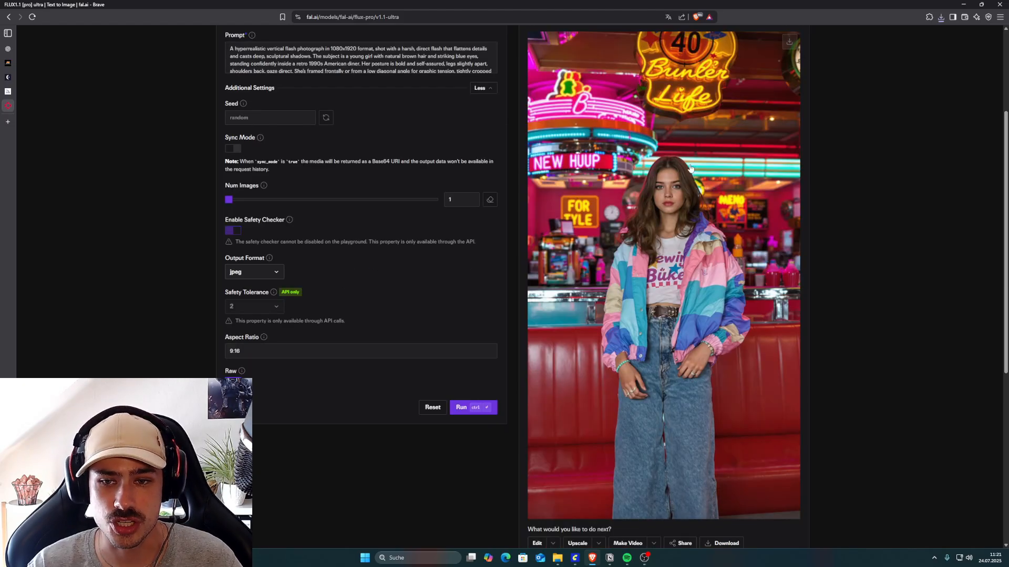
scroll(654, 216, "up", 4)
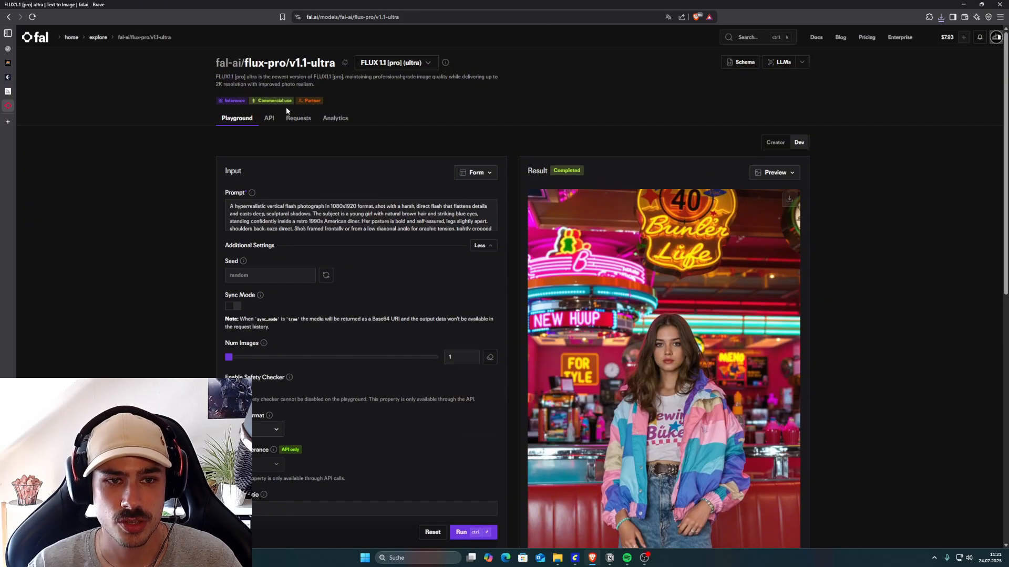
left_click_drag(245, 64, 342, 64)
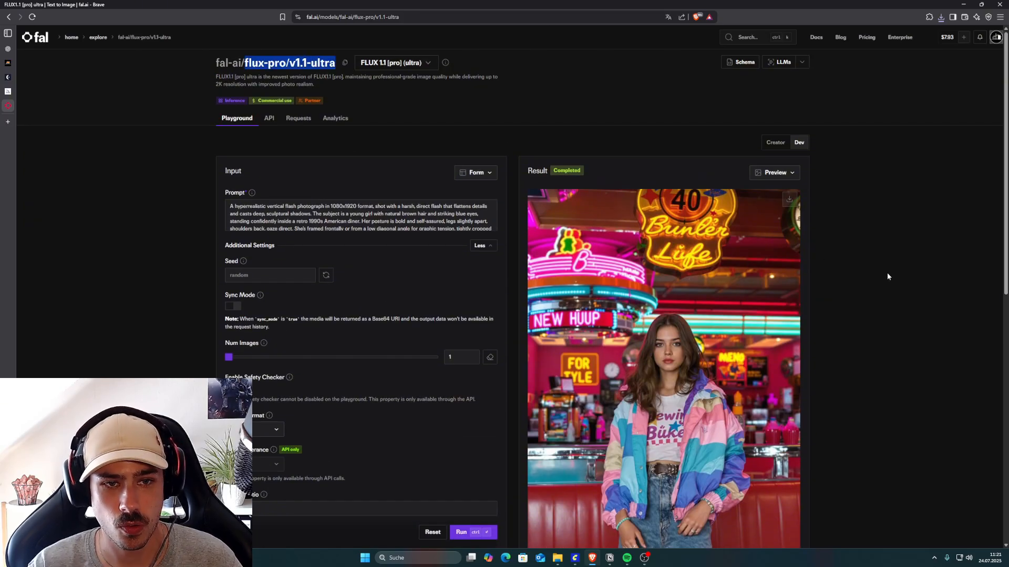
left_click(291, 95)
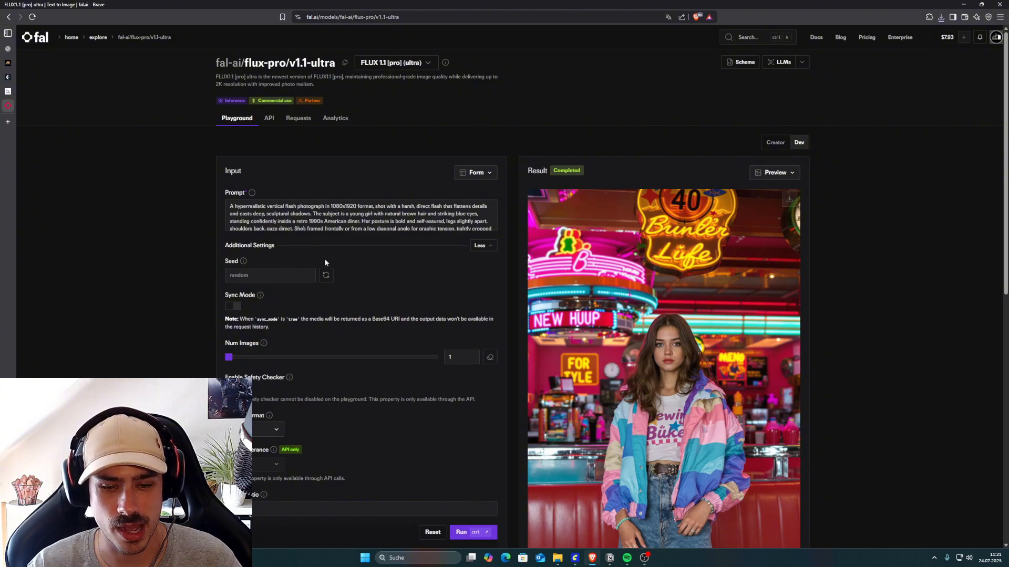
scroll(325, 263, "down", 2)
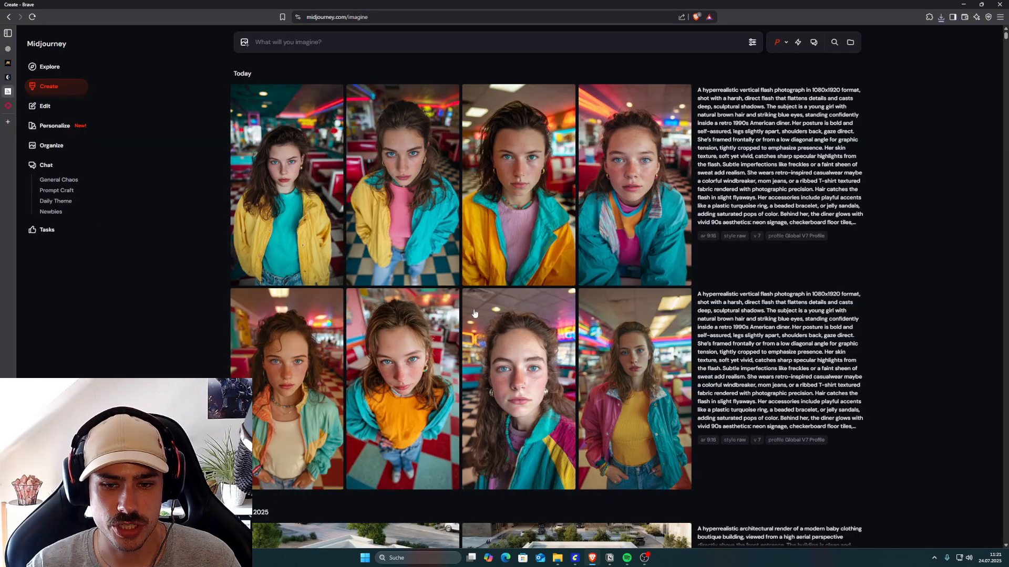
Compare the diner portraits in Midjourney, enlarging several, and download the one with the yellow jacket and turquoise shirt.
scroll(418, 224, "down", 1)
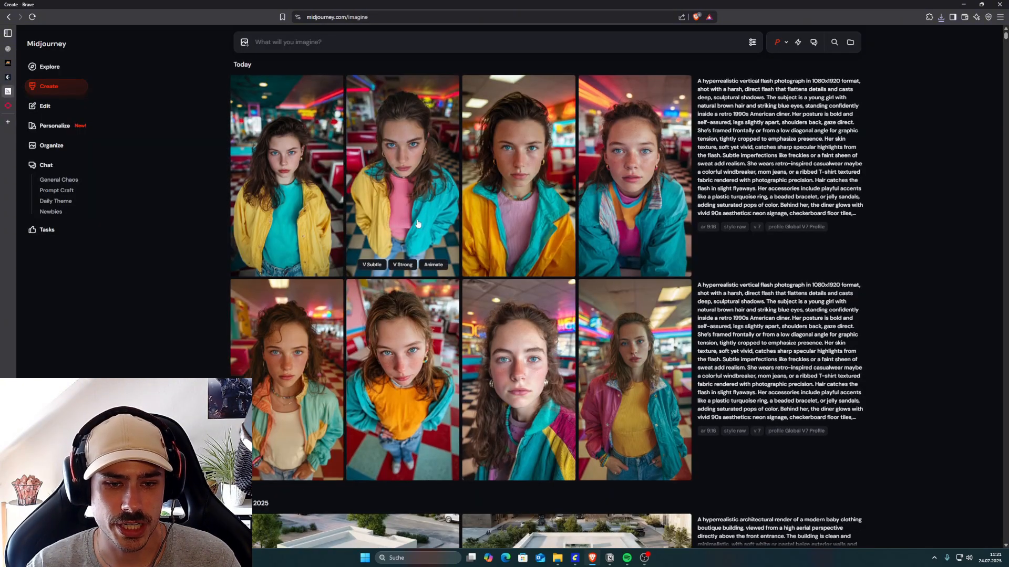
scroll(384, 239, "up", 1)
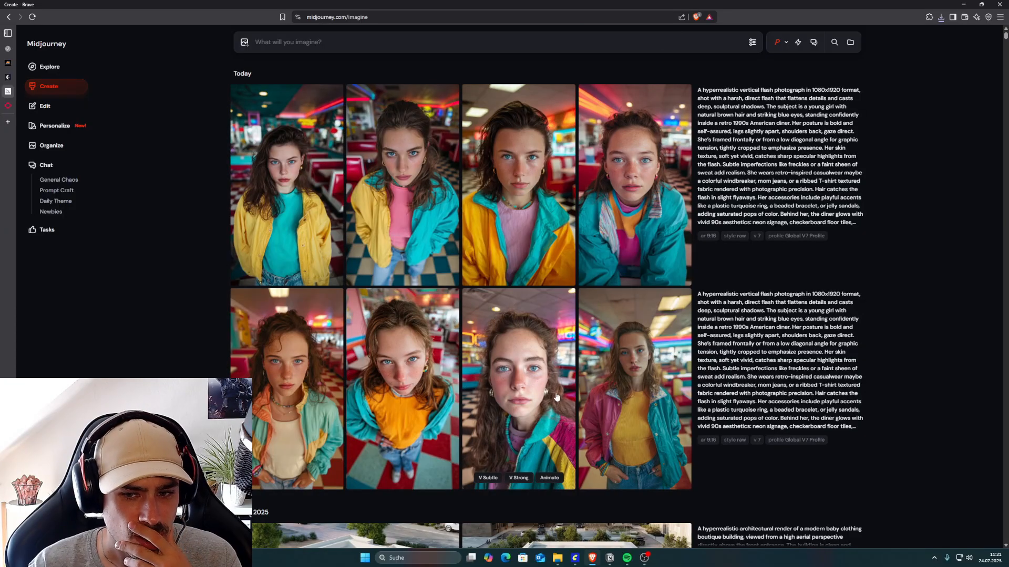
left_click(643, 387)
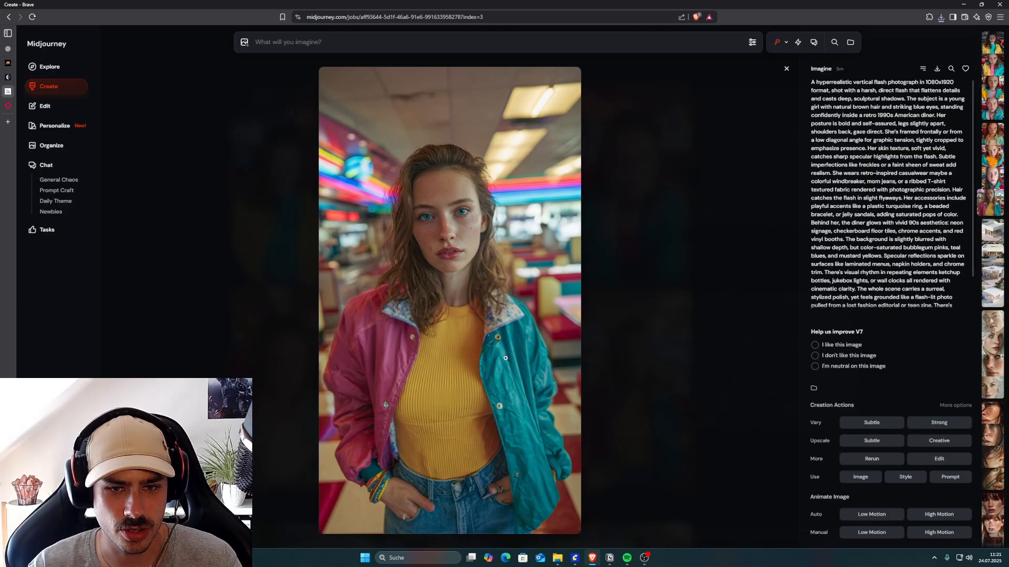
key("Escape")
left_click(308, 195)
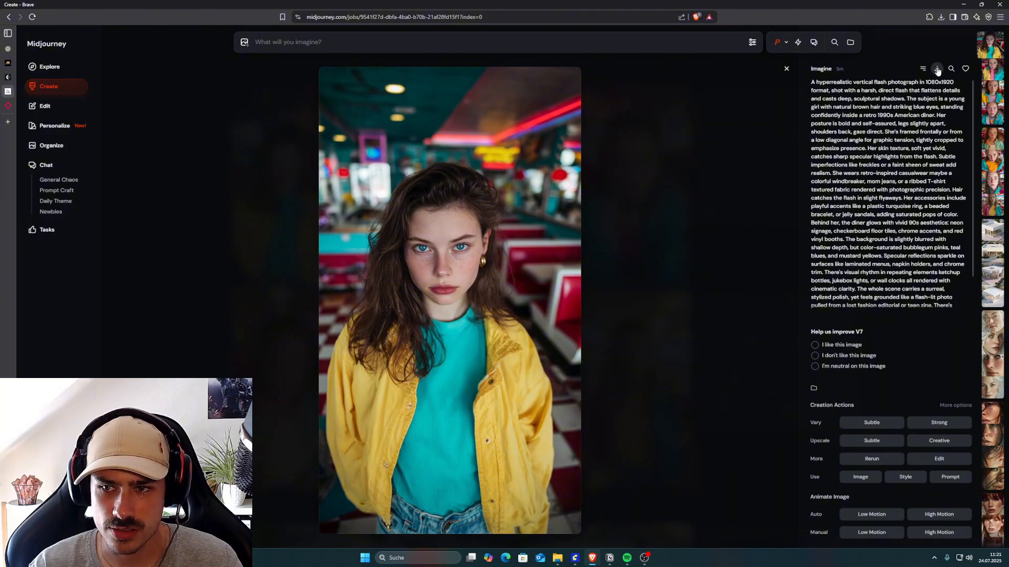
left_click(626, 223)
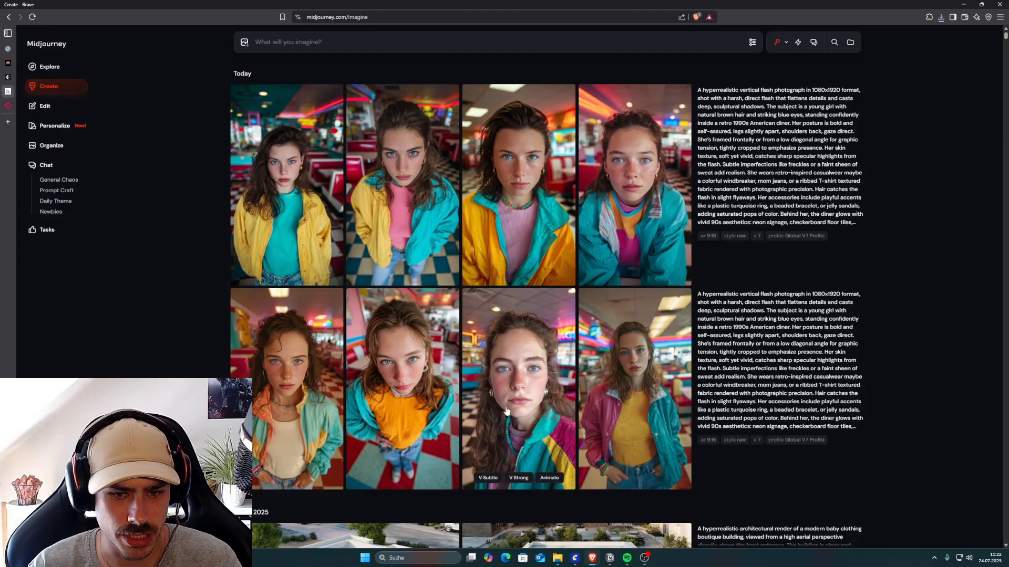
left_click(501, 363)
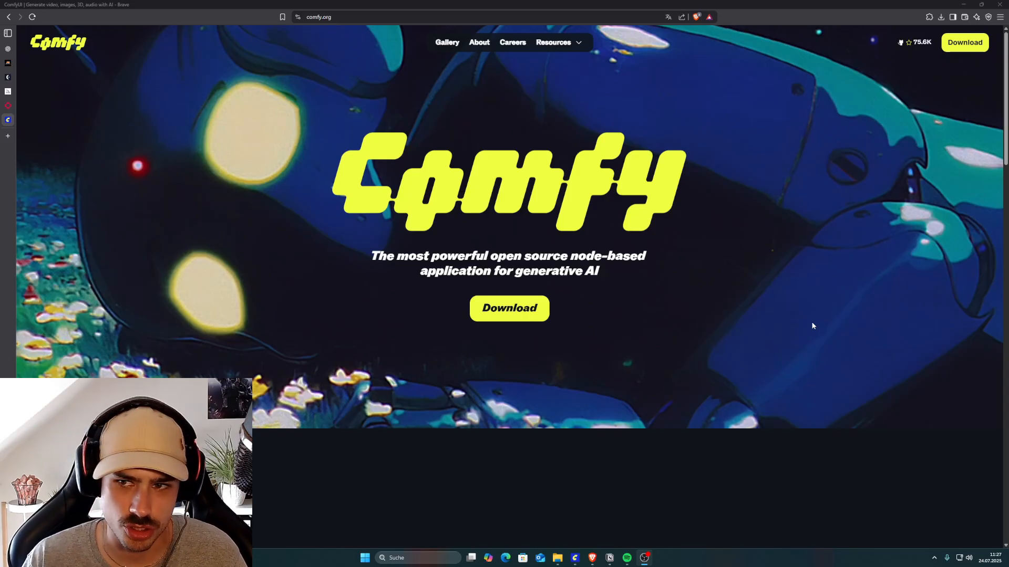
Open the download page on the Comfy website and download the Windows version of ComfyUI.
left_click(963, 42)
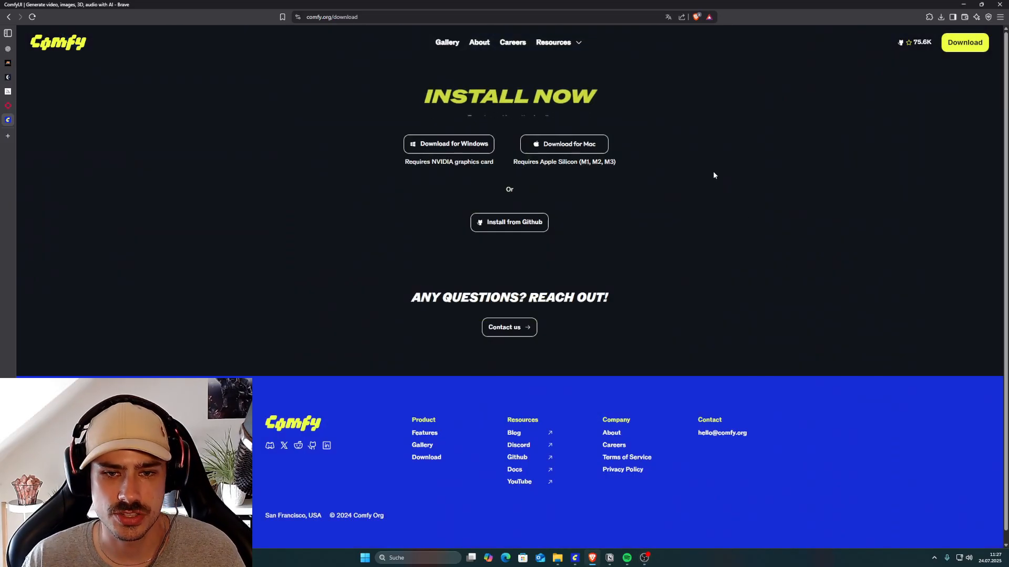
left_click(478, 145)
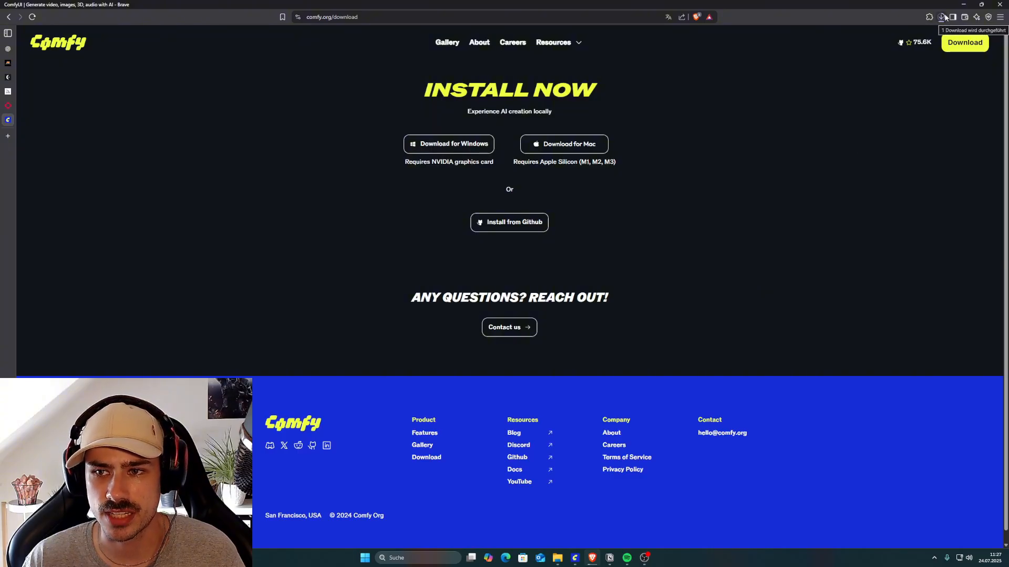
Switch to the browser and open the ComfyUI Workflows files in the Whop community.
left_click(575, 558)
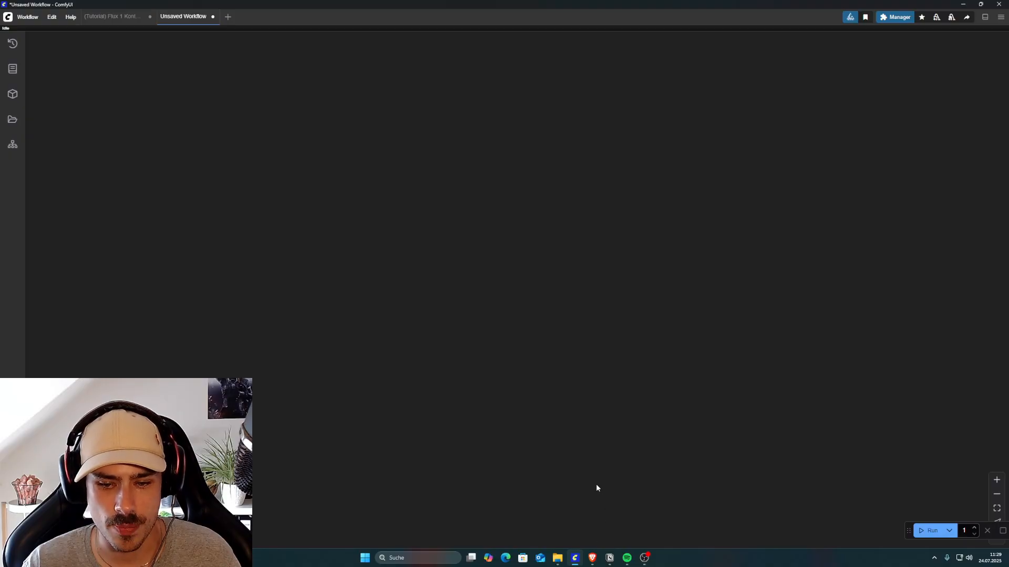
left_click(592, 558)
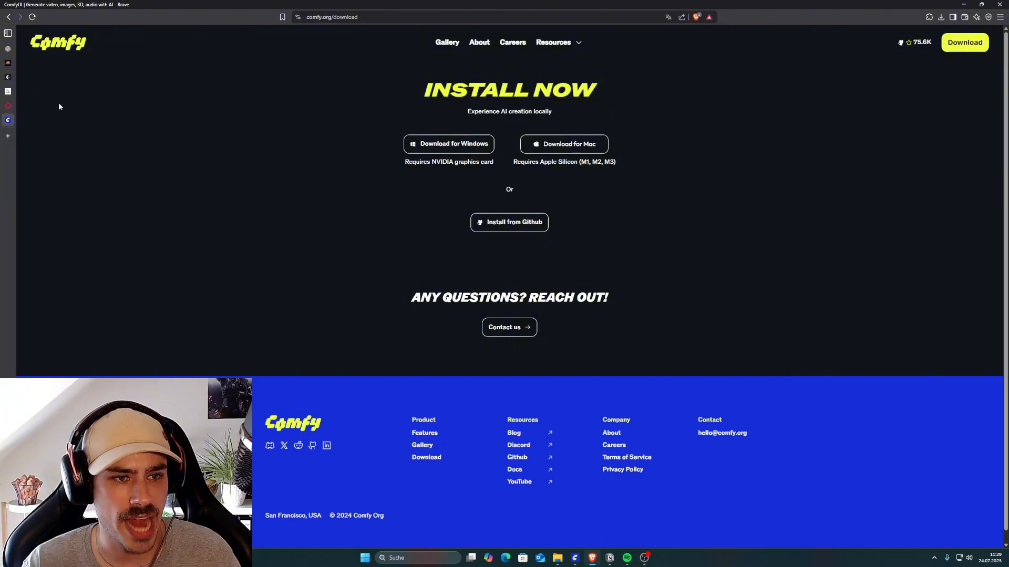
left_click(7, 64)
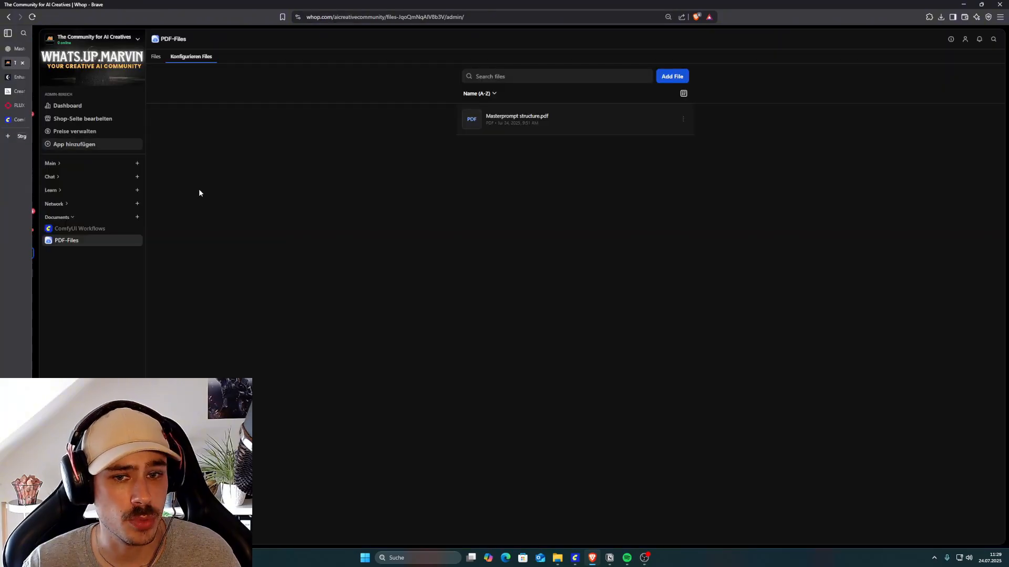
left_click(80, 229)
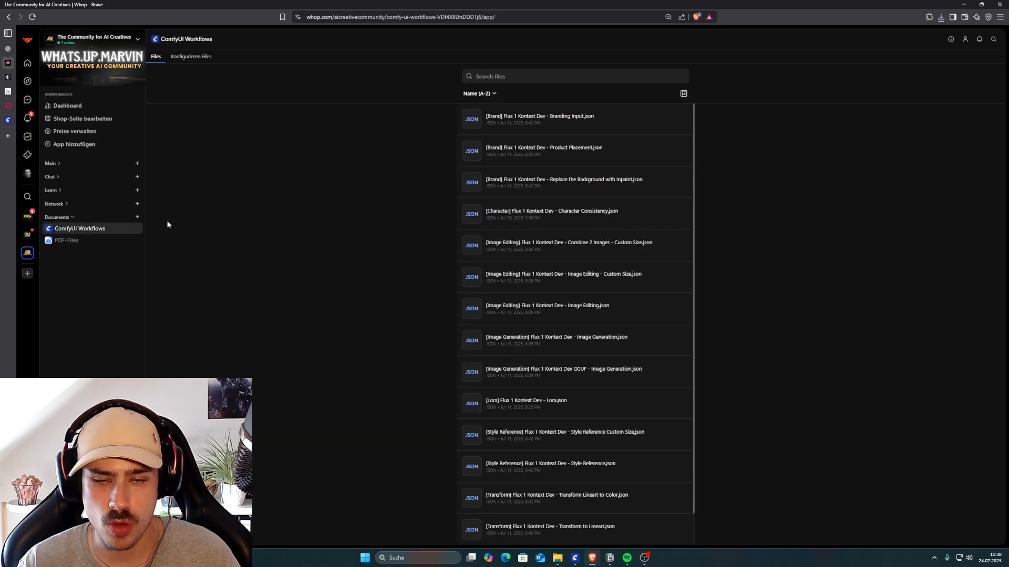
Download the workflow file "[Character] Flux 1 Kontext Dev - Character Consistency.json" and show the recent downloads.
scroll(577, 263, "down", 1)
scroll(578, 210, "up", 1)
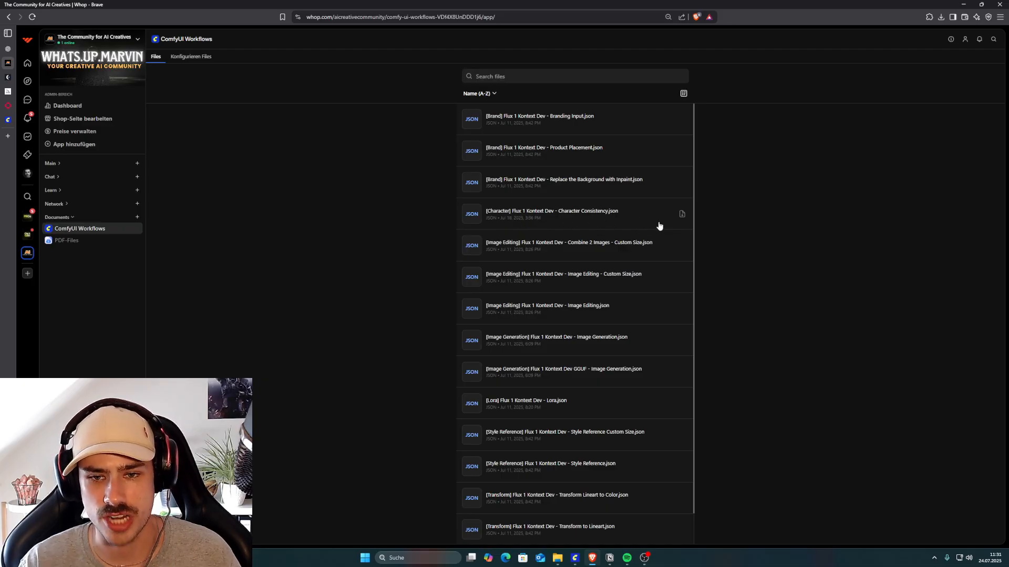
left_click(682, 214)
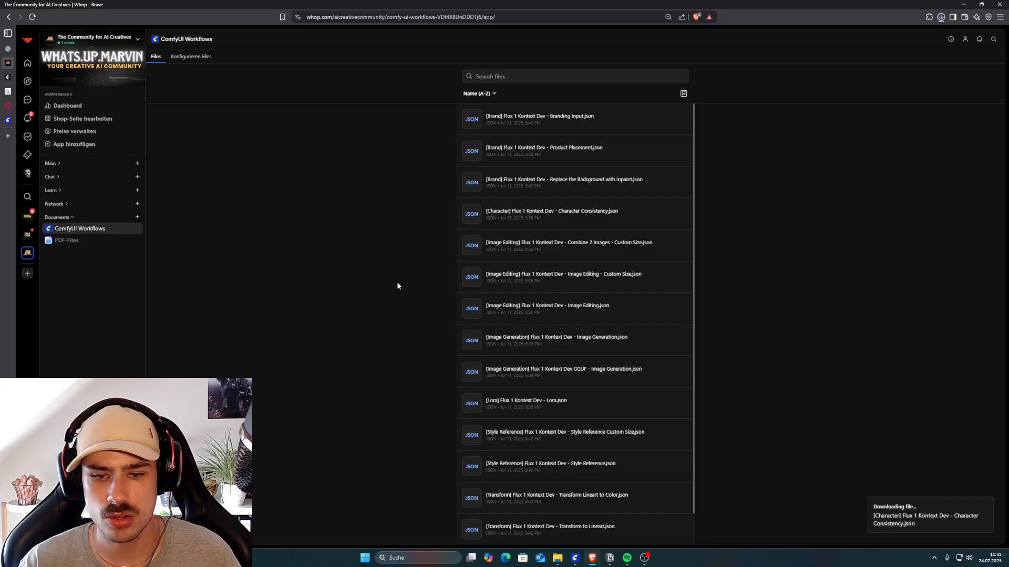
left_click(941, 16)
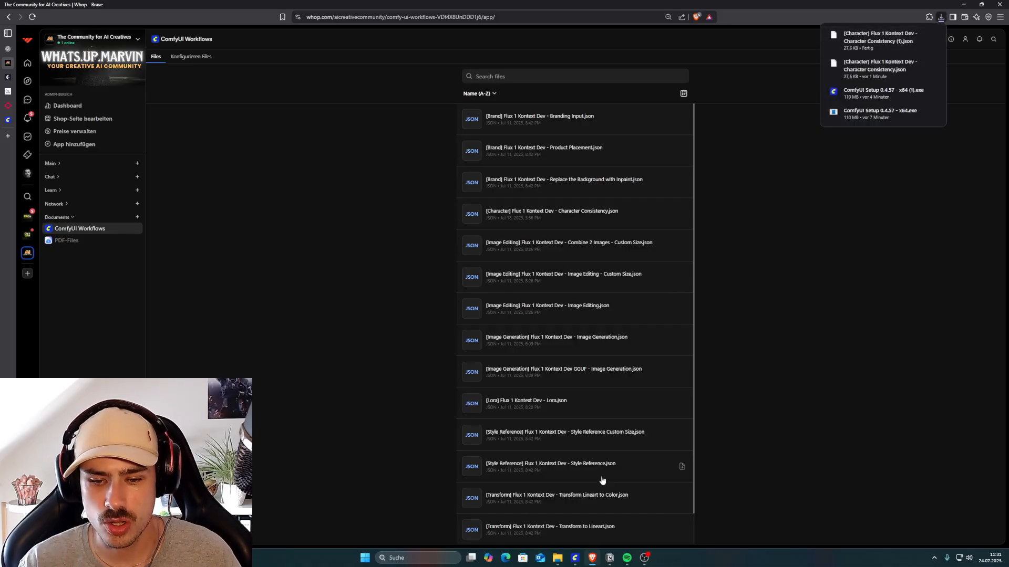
Switch to ComfyUI and load the downloaded Character Consistency workflow from the Downloads folder onto the canvas.
left_click(577, 558)
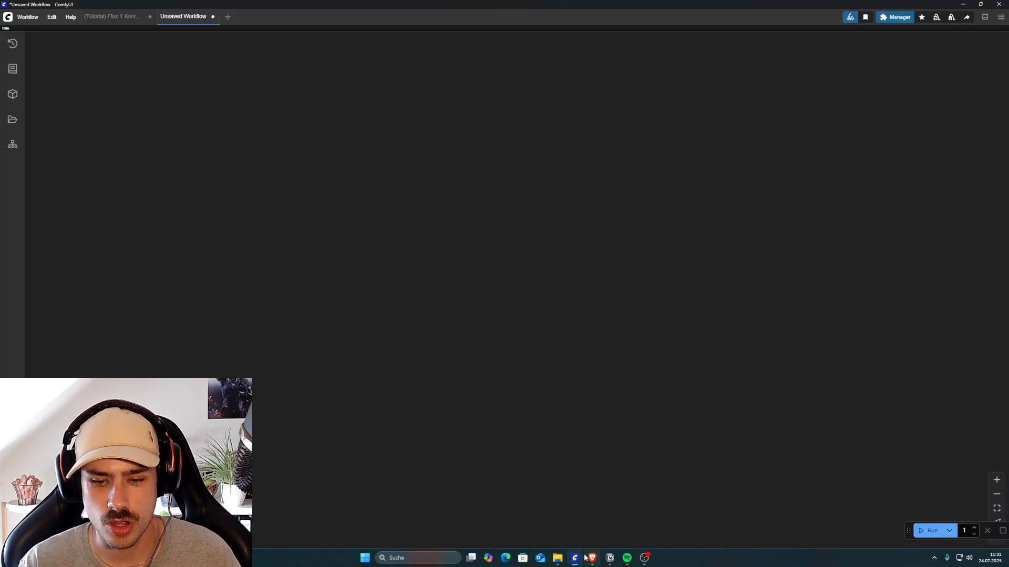
left_click(557, 558)
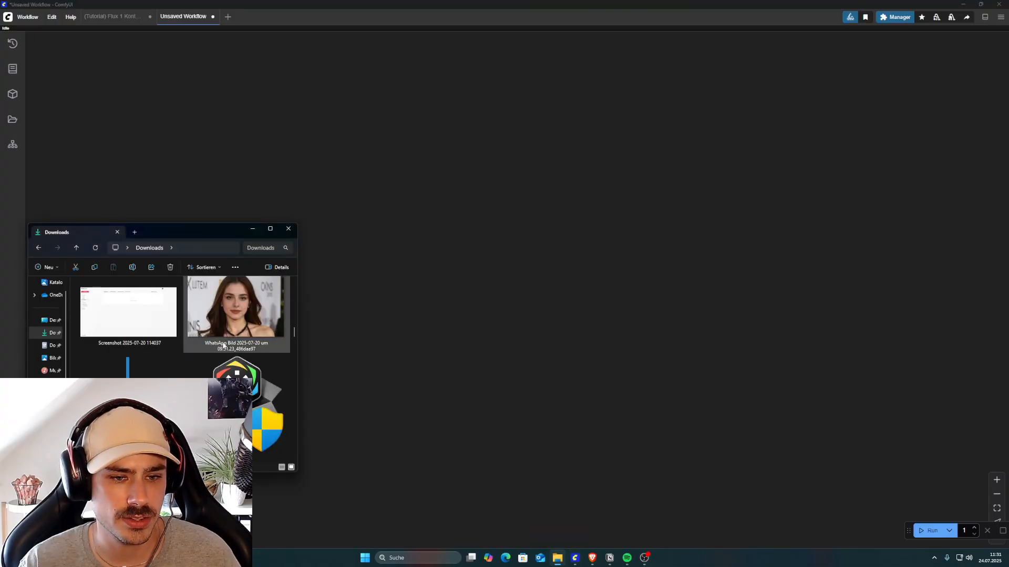
scroll(237, 325, "down", 2)
left_click_drag(236, 368, 439, 278)
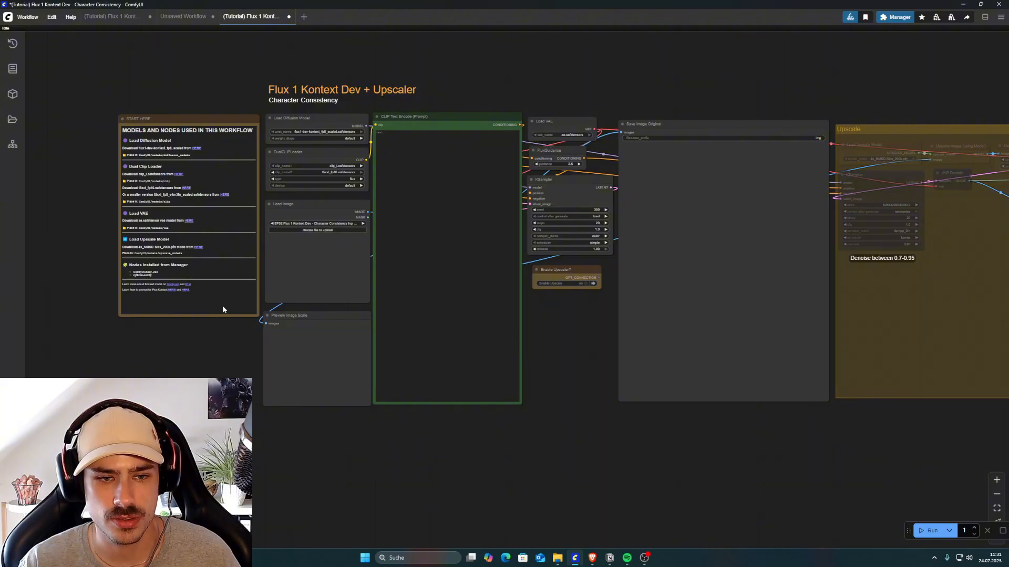
Examine the workflow layout and its START HERE note for the required models, their target folders and the custom nodes.
left_click_drag(187, 394, 269, 445)
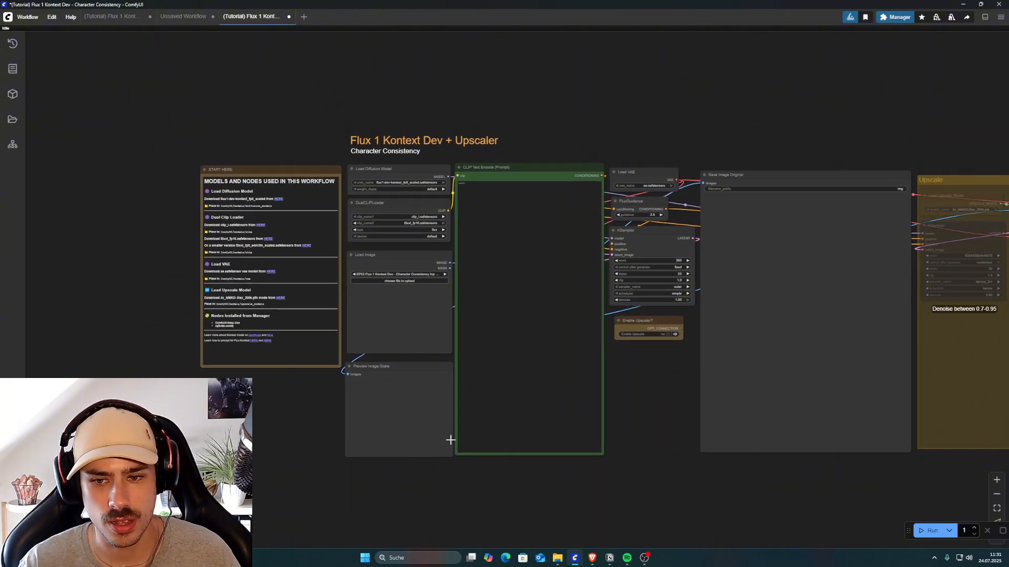
scroll(603, 408, "down", 3)
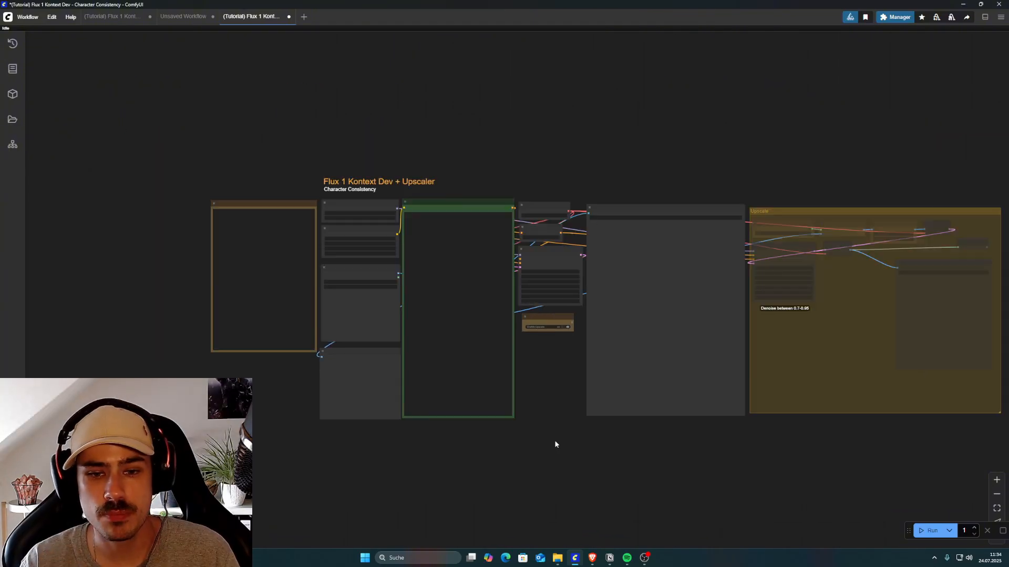
left_click_drag(555, 444, 554, 472)
mouse_move(556, 507)
left_mouse_down()
mouse_move(534, 482)
mouse_move(547, 493)
left_mouse_up()
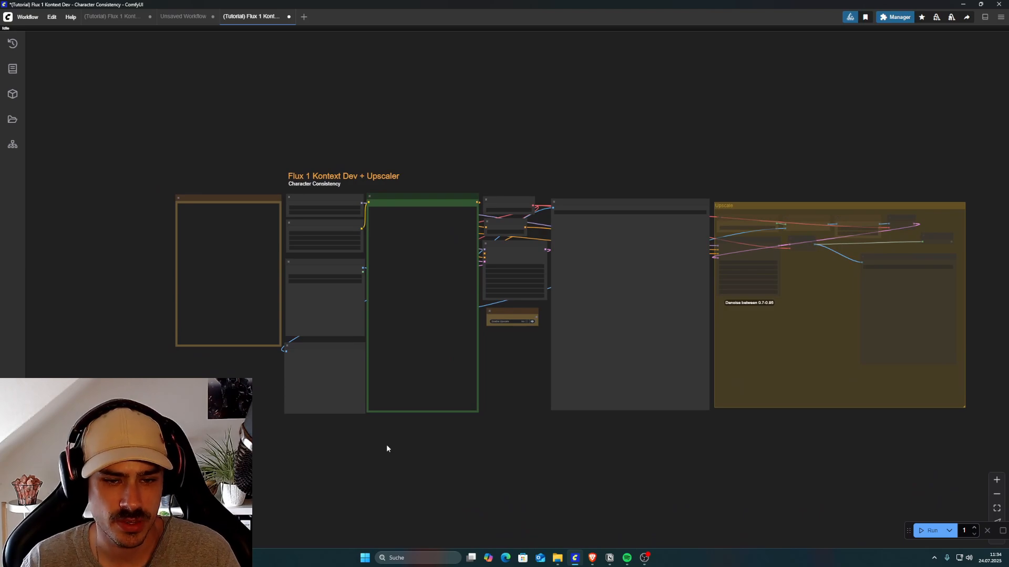
left_click_drag(370, 454, 391, 450)
scroll(391, 448, "up", 5)
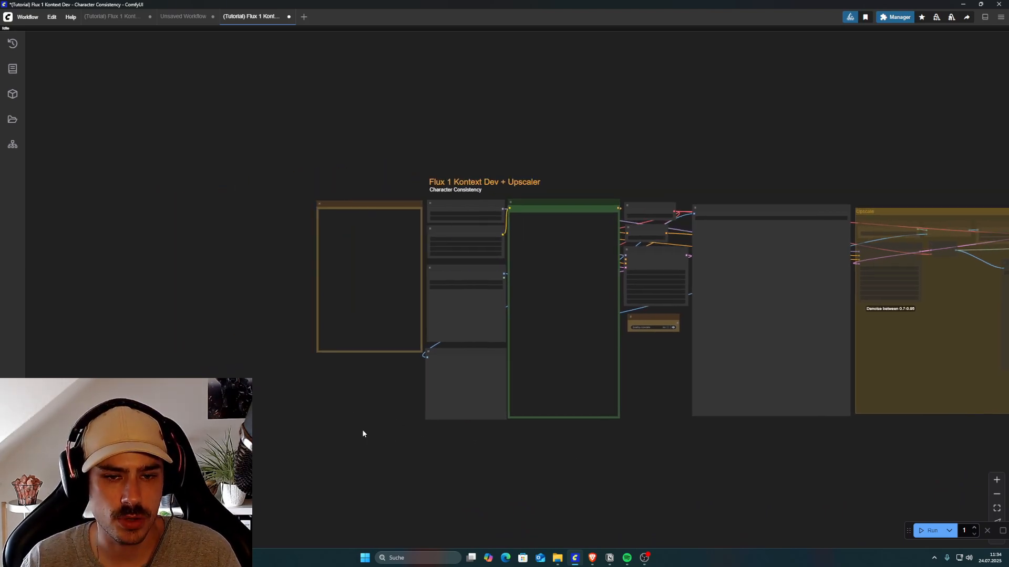
scroll(314, 362, "up", 4)
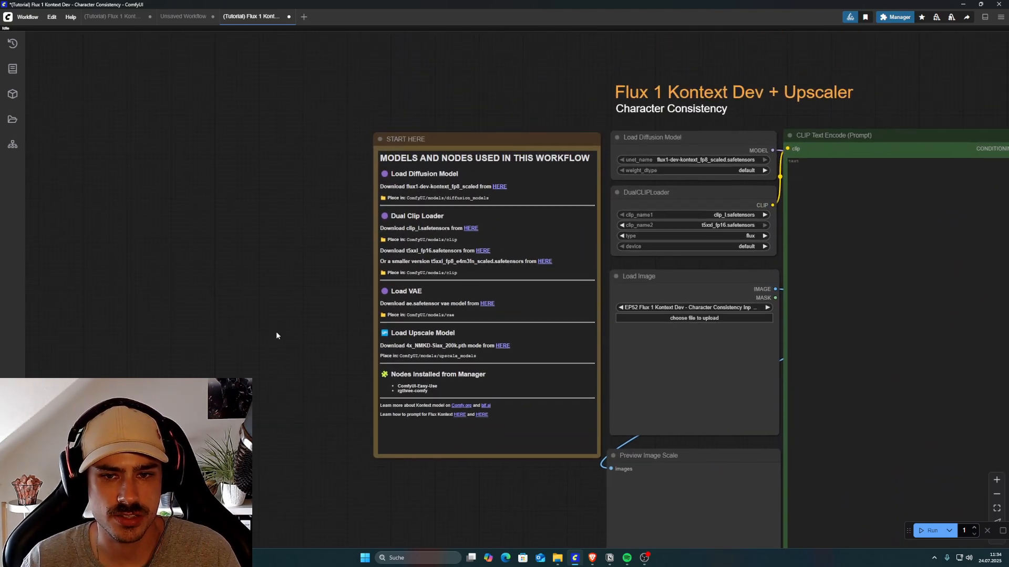
left_click_drag(291, 347, 269, 318)
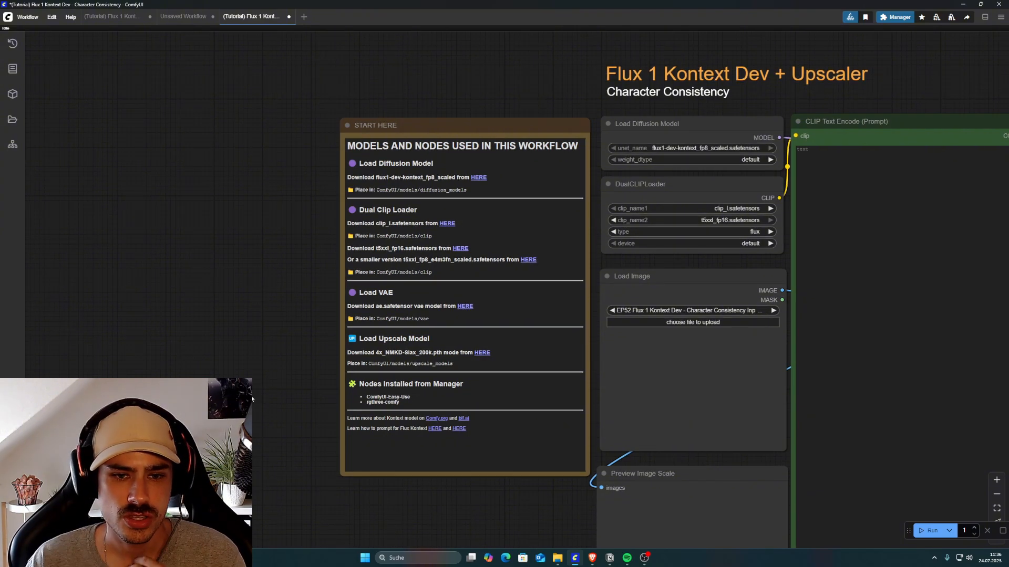
scroll(250, 349, "down", 2)
scroll(244, 353, "up", 2)
scroll(244, 353, "up", 1)
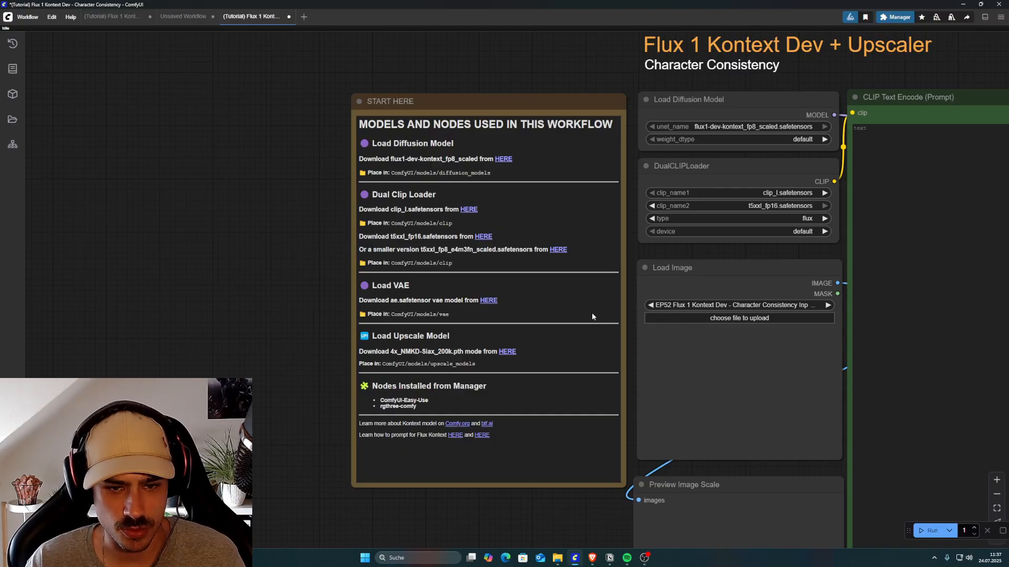
scroll(198, 333, "down", 1)
scroll(276, 324, "down", 1)
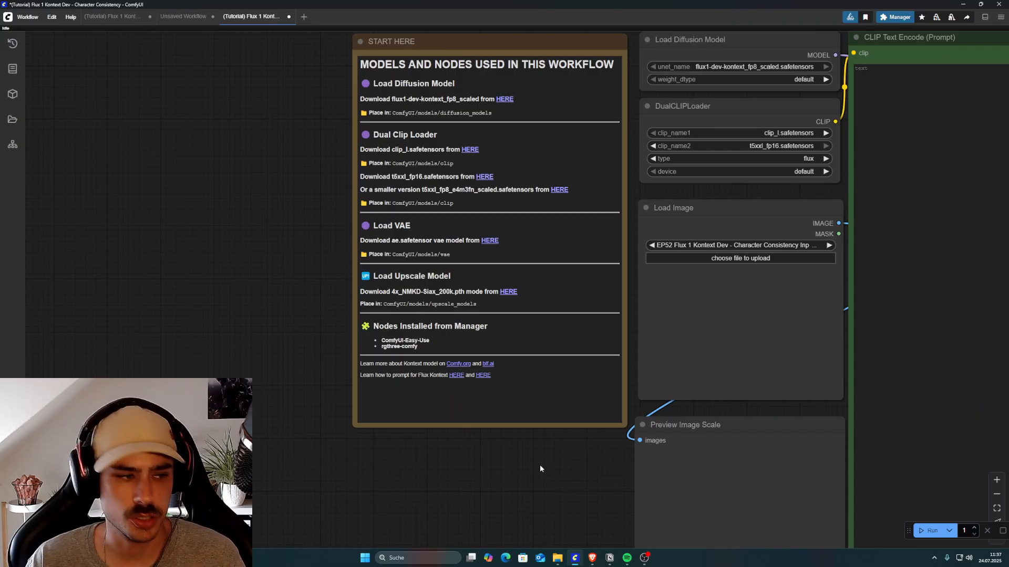
left_click_drag(311, 304, 297, 315)
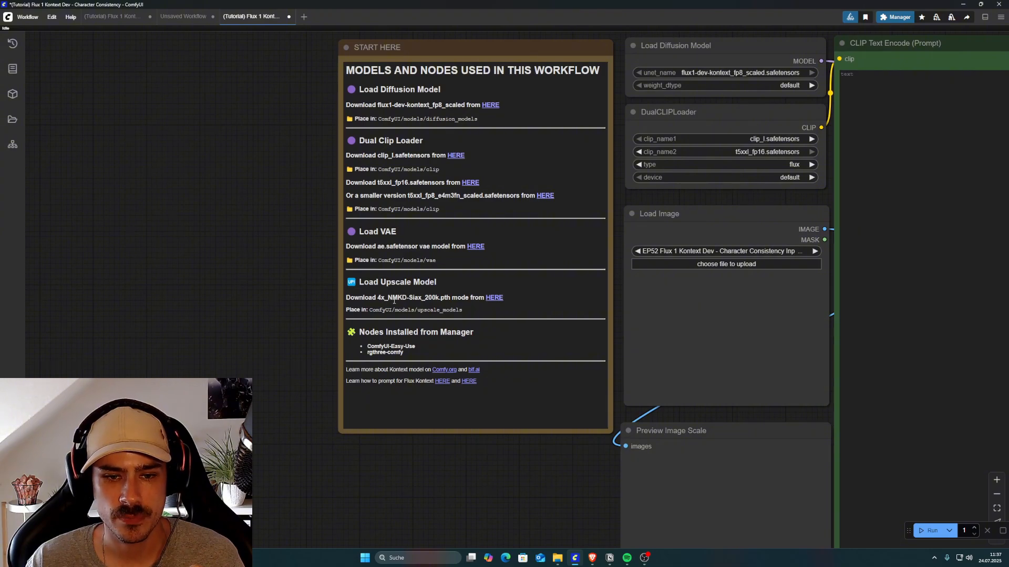
Examine the workflow's nodes from the model loaders and prompt through the KSampler to the Upscale group.
scroll(432, 316, "down", 5)
scroll(276, 382, "up", 4)
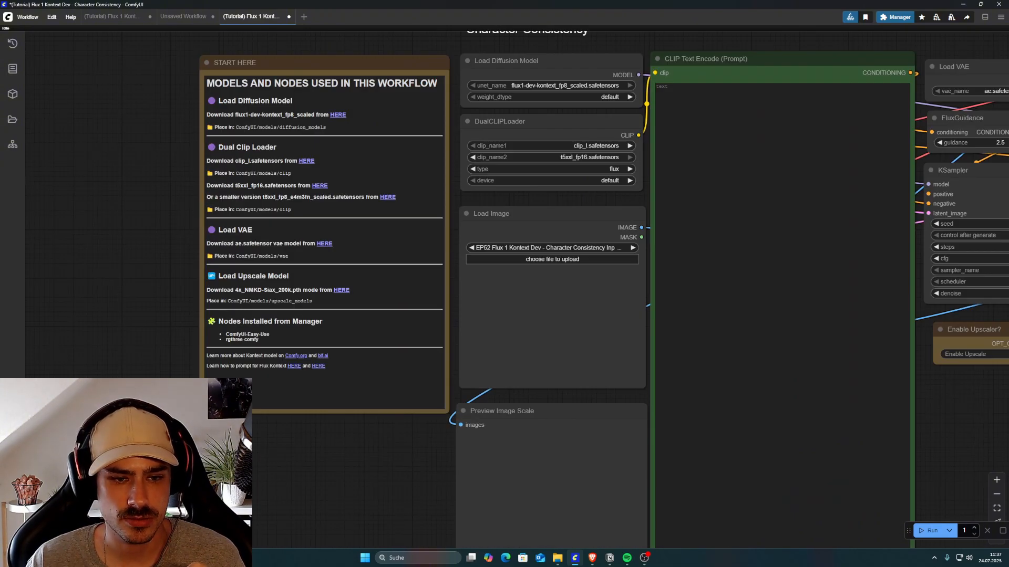
scroll(349, 442, "down", 5)
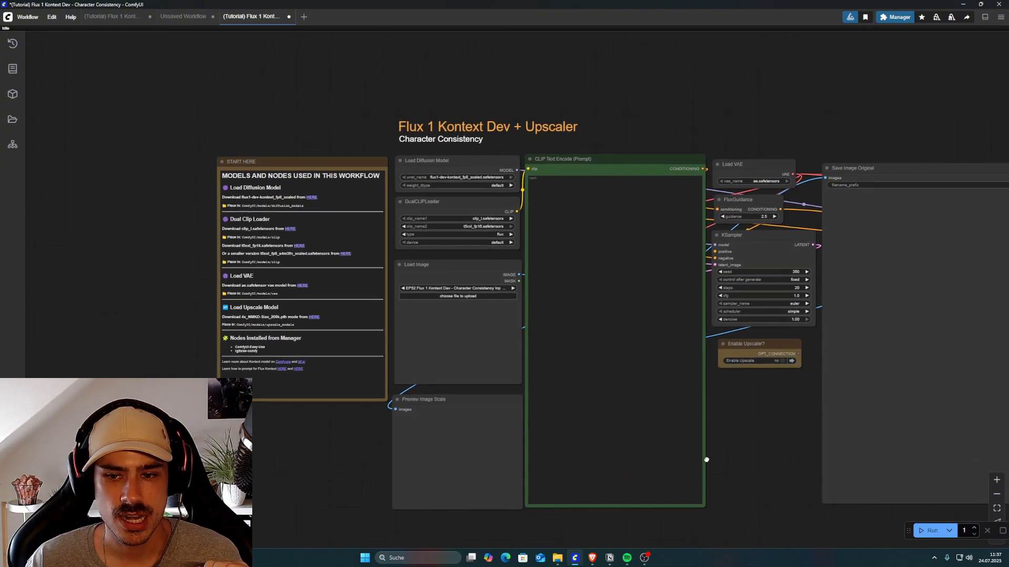
left_click_drag(583, 477, 420, 470)
scroll(746, 491, "up", 4)
left_click_drag(756, 486, 671, 503)
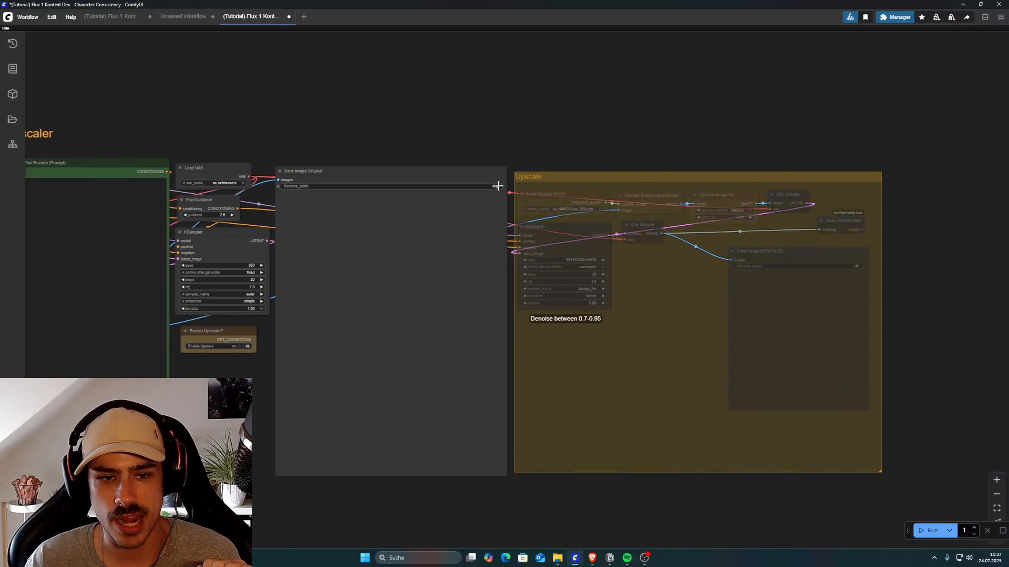
left_click_drag(275, 466, 460, 255)
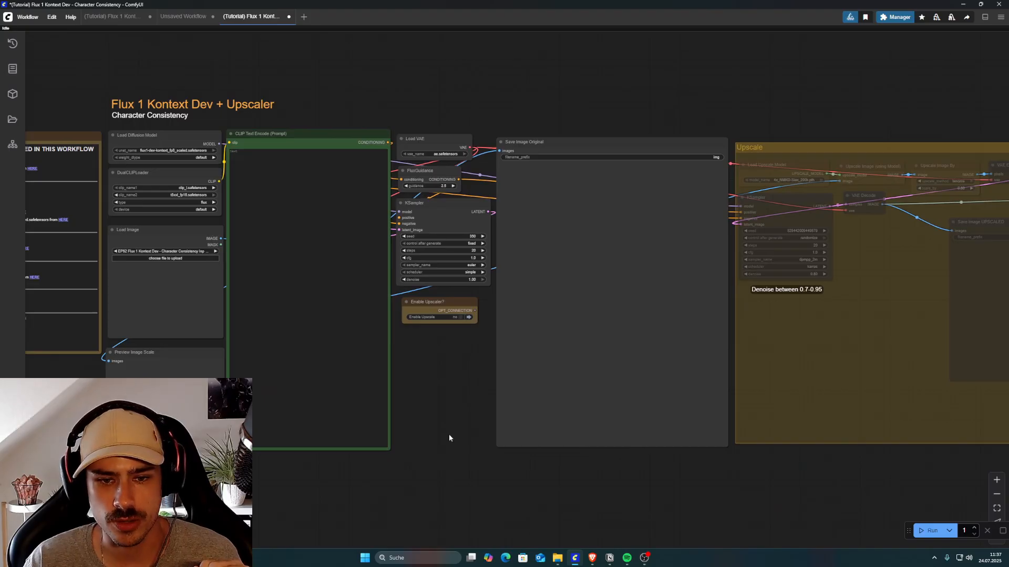
left_click_drag(449, 433, 620, 441)
Check the workflow for missing custom nodes with ComfyUI Manager, comparing with the nodes listed in the START HERE note.
scroll(223, 302, "up", 2)
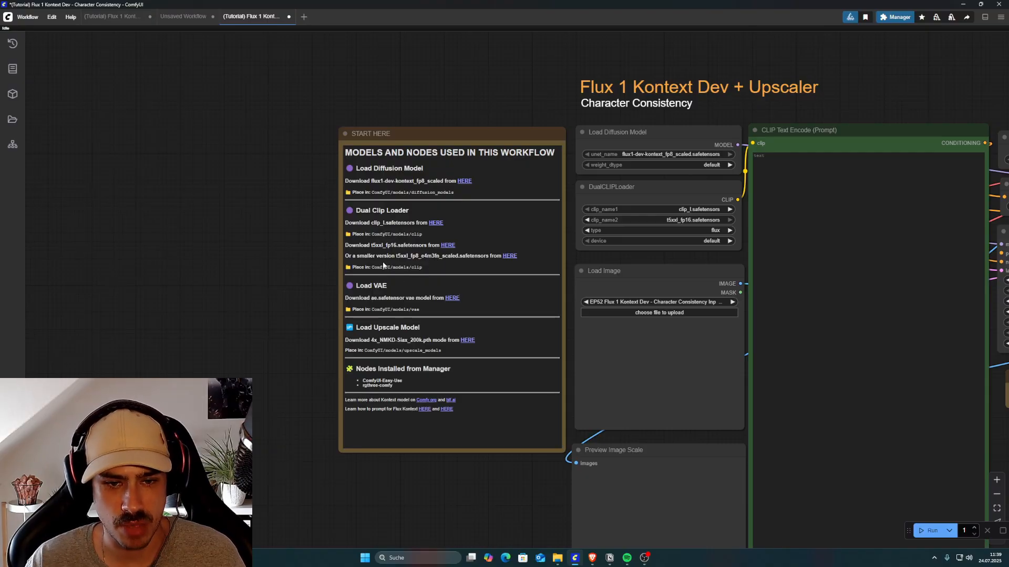
scroll(220, 410, "up", 2)
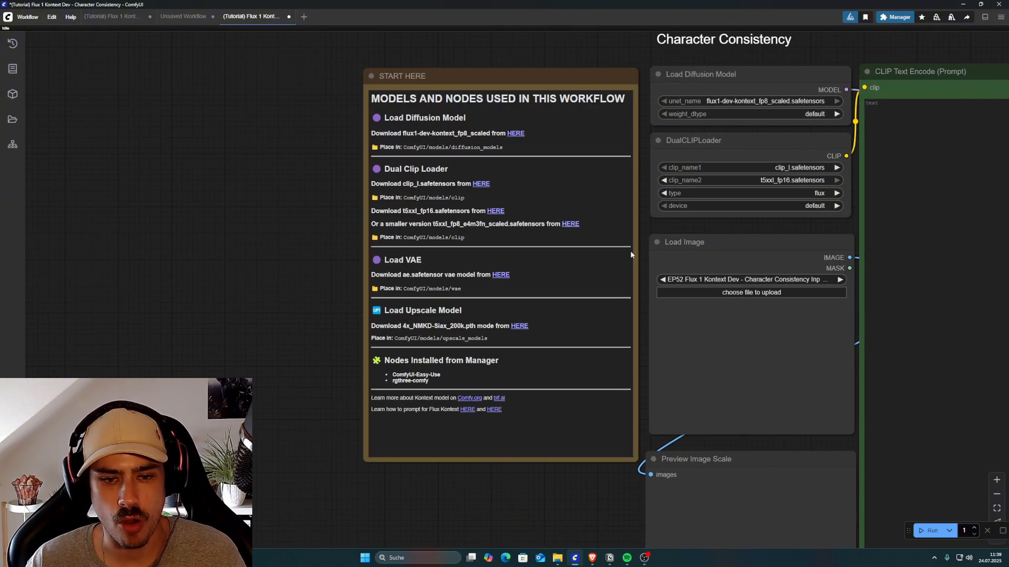
left_click(892, 19)
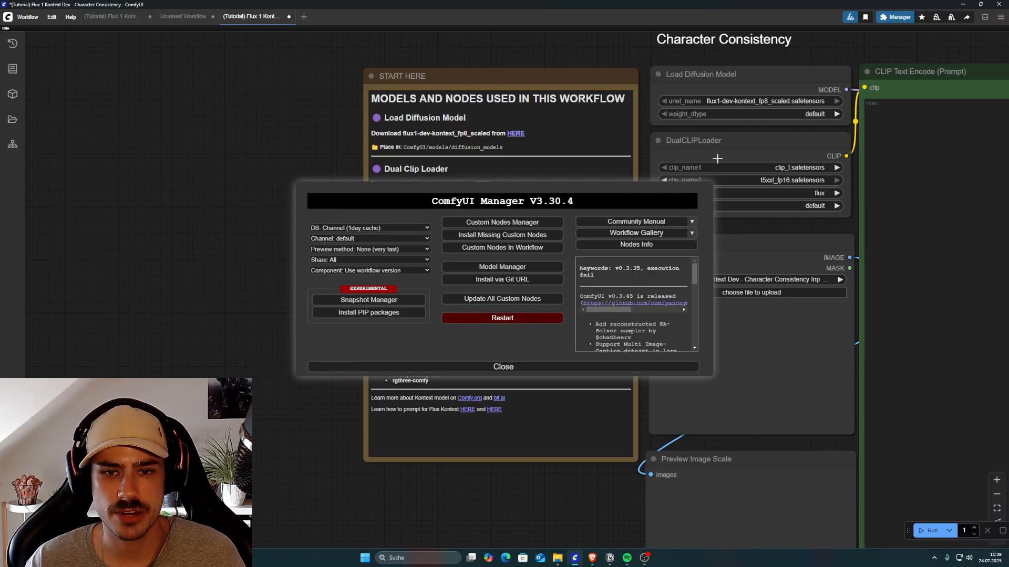
left_click(486, 236)
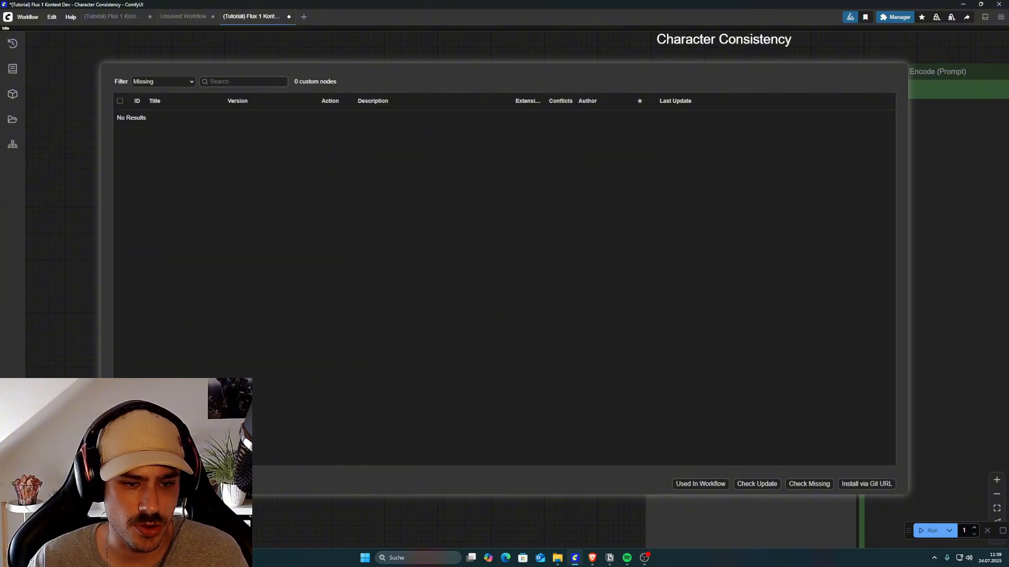
key("Escape")
left_click(398, 367)
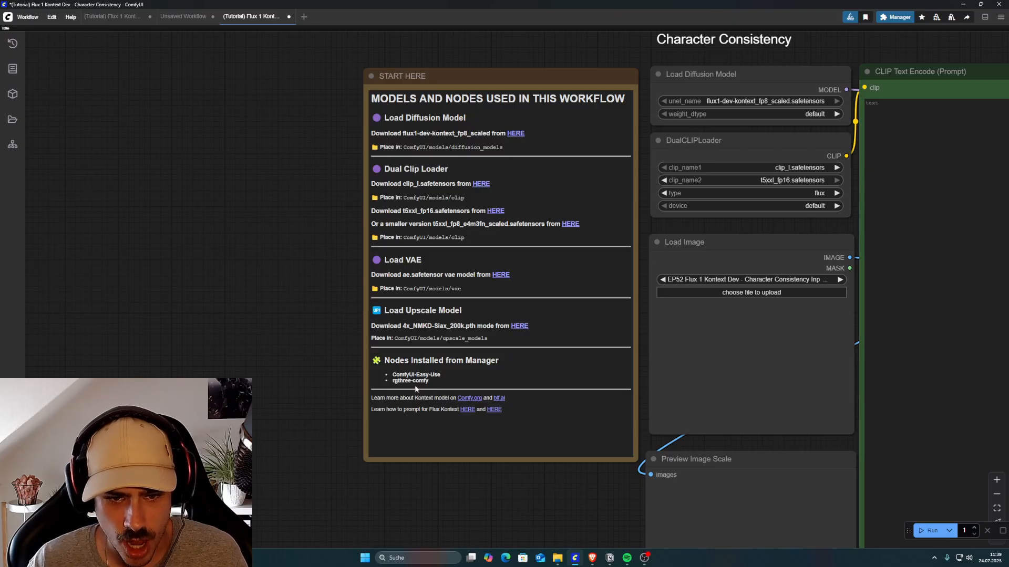
left_click(895, 17)
left_click(470, 238)
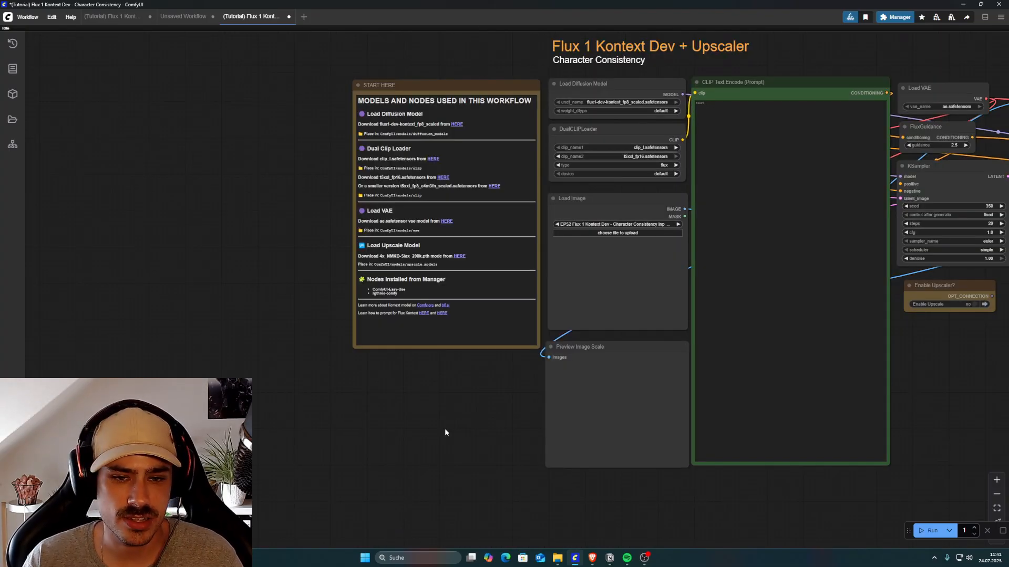
Open the Flux Kontext prompting guide linked in the START HERE note and read its sections from Basic Object Modifications to Character identity changes too much.
scroll(444, 433, "down", 1)
left_click_drag(900, 378, 818, 368)
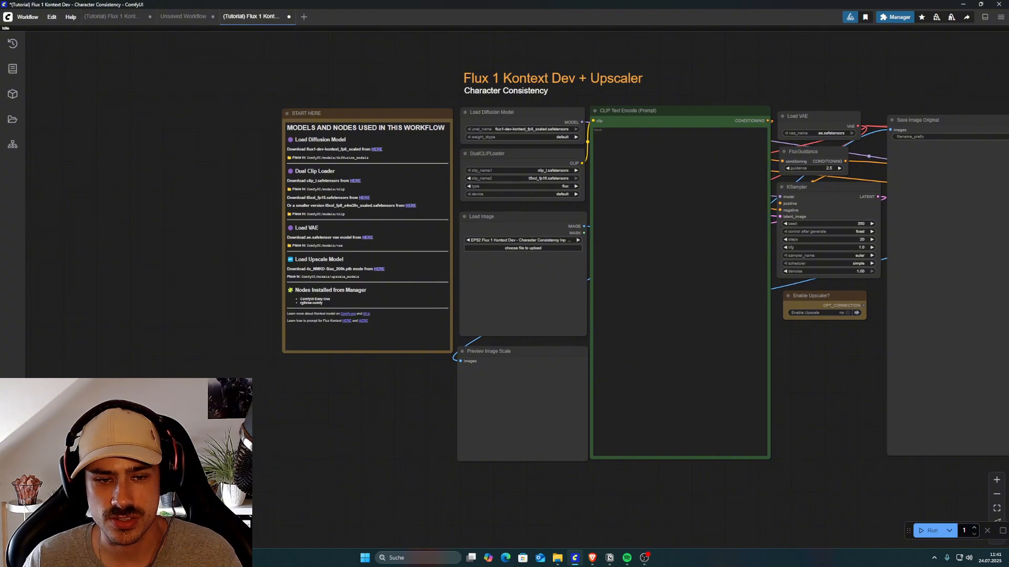
scroll(246, 371, "up", 4)
left_click_drag(403, 392, 518, 425)
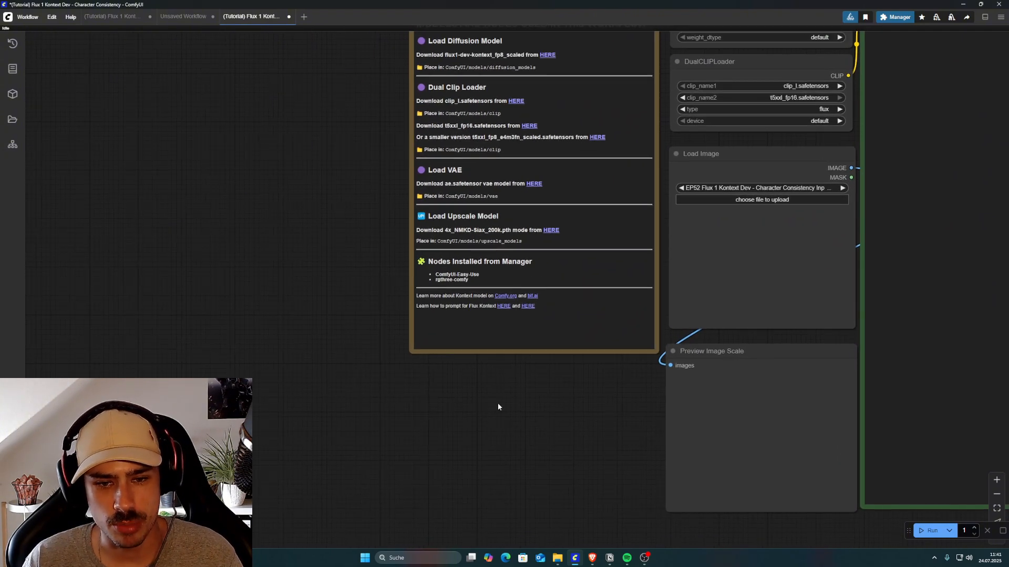
left_click(503, 306)
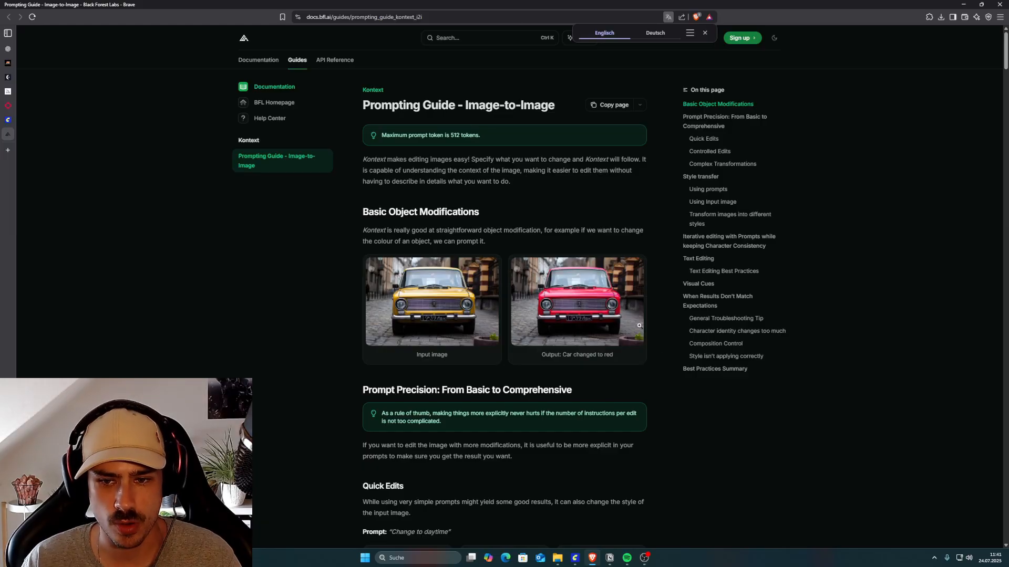
scroll(471, 357, "down", 15)
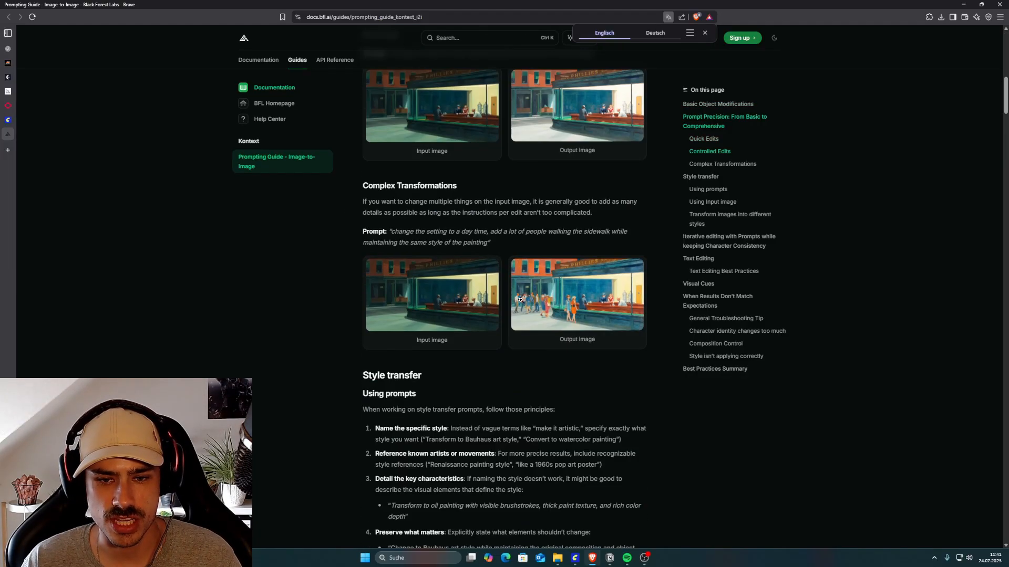
scroll(504, 336, "down", 10)
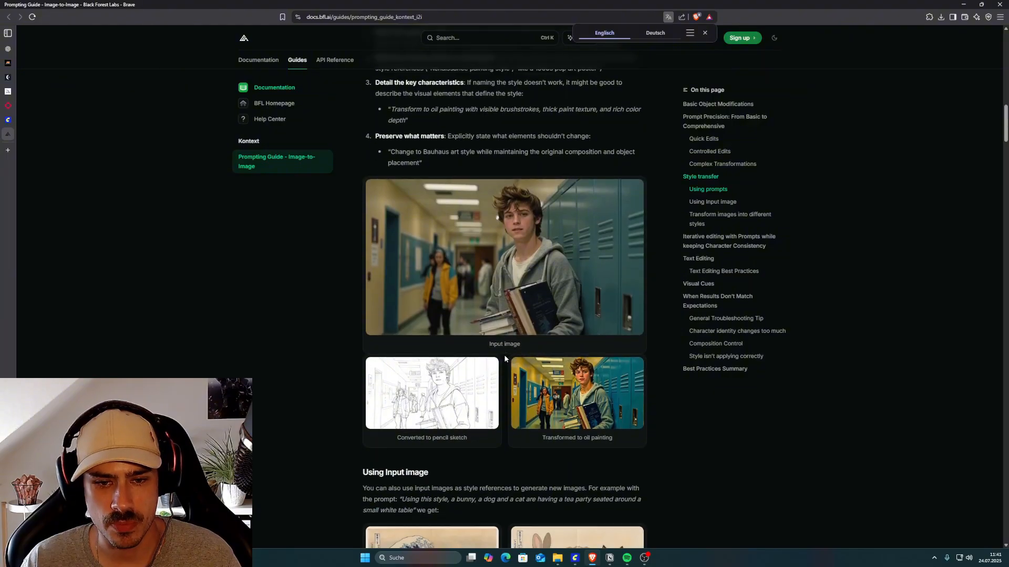
scroll(502, 361, "down", 15)
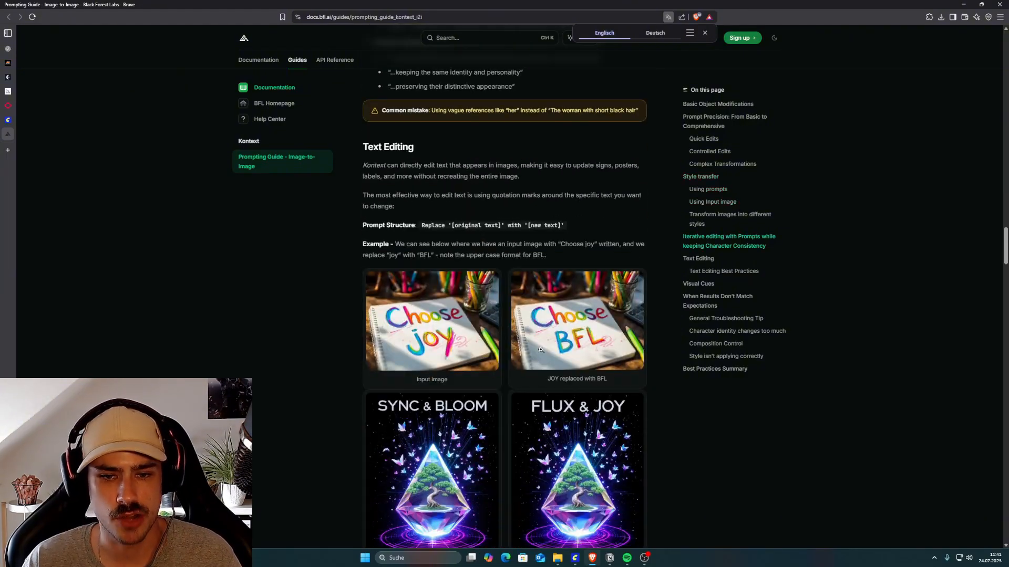
scroll(499, 331, "down", 15)
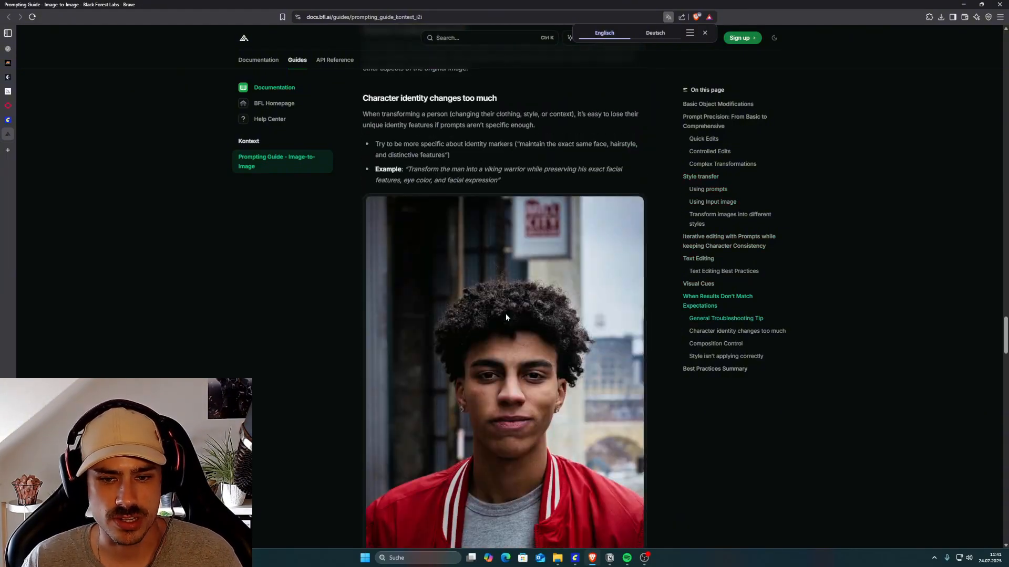
scroll(504, 315, "up", 20)
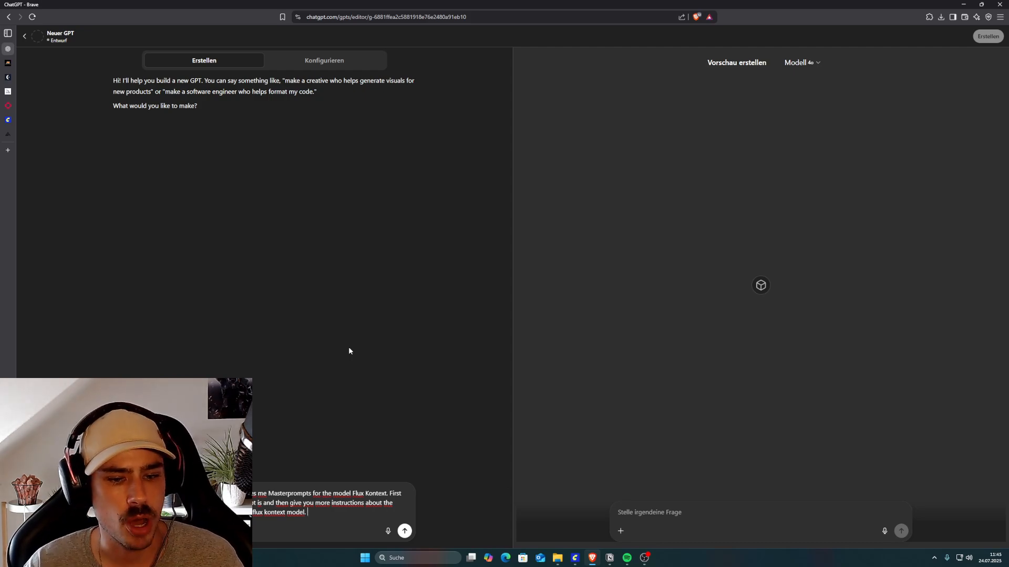
In ChatGPT's GPT builder, send the request for a Flux Kontext Masterprompt chat, followed by the copied example master prompt and its explanation.
key("Return")
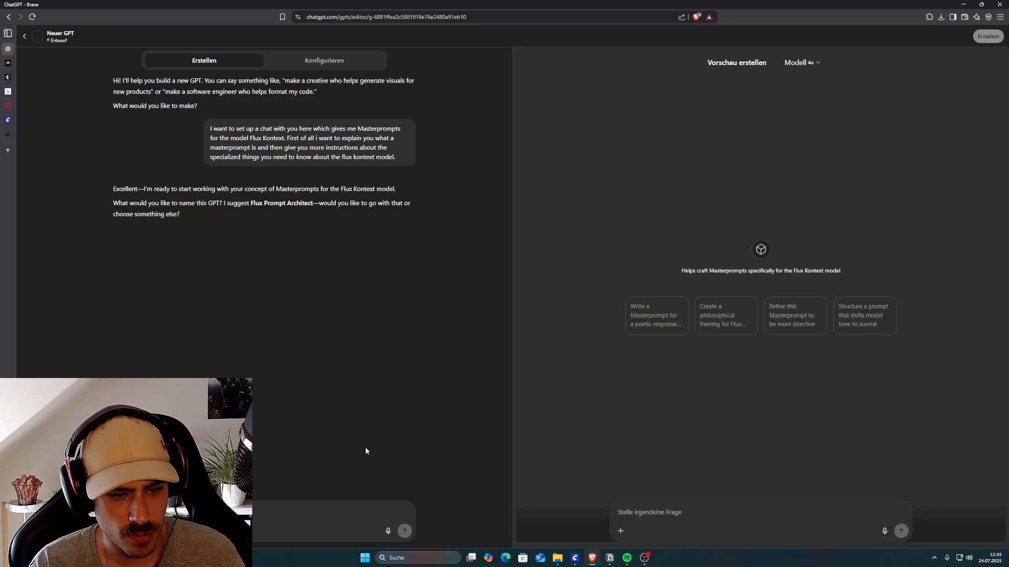
key("ctrl+v")
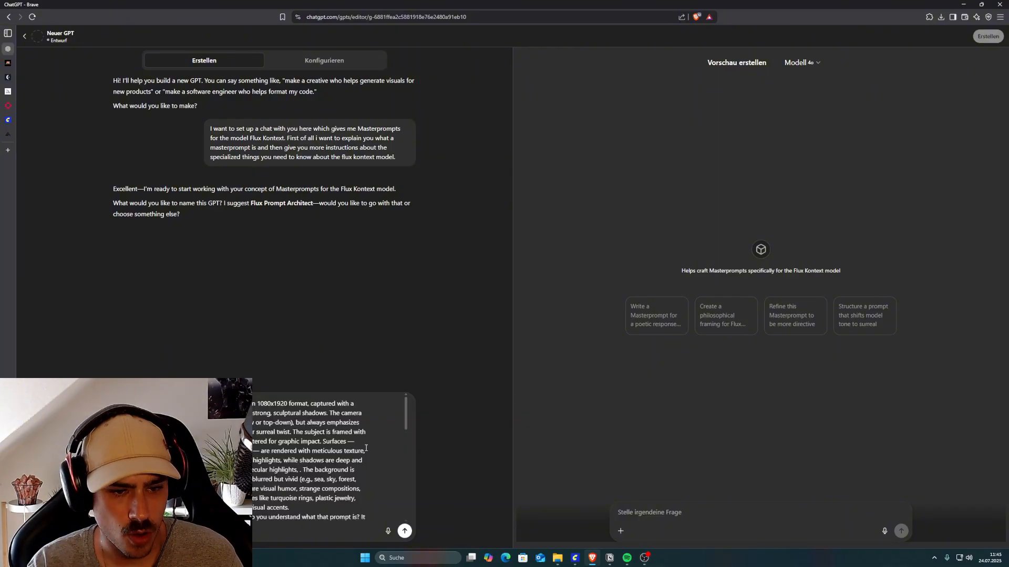
scroll(336, 457, "down", 2)
scroll(335, 457, "up", 10)
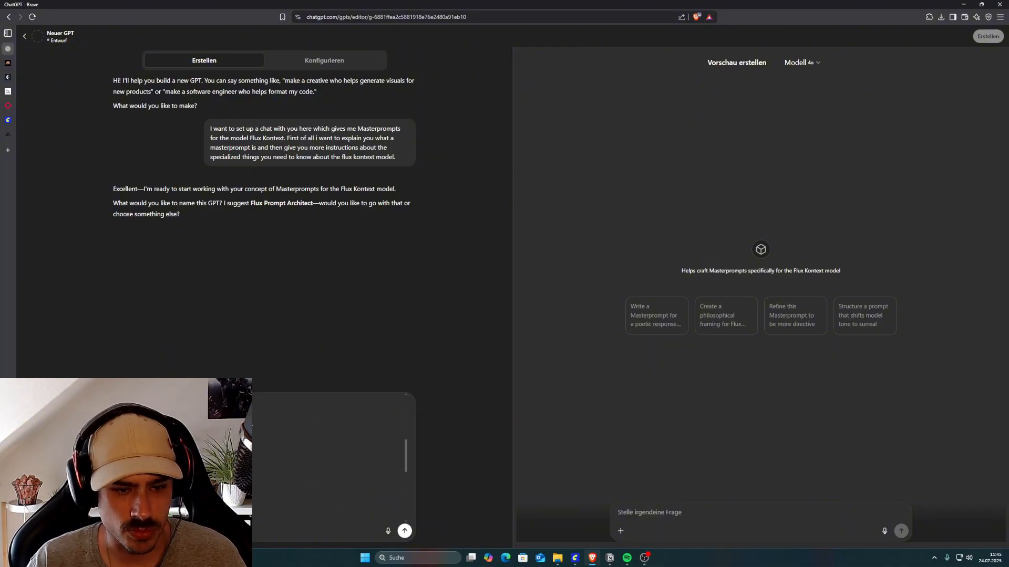
scroll(335, 457, "down", 10)
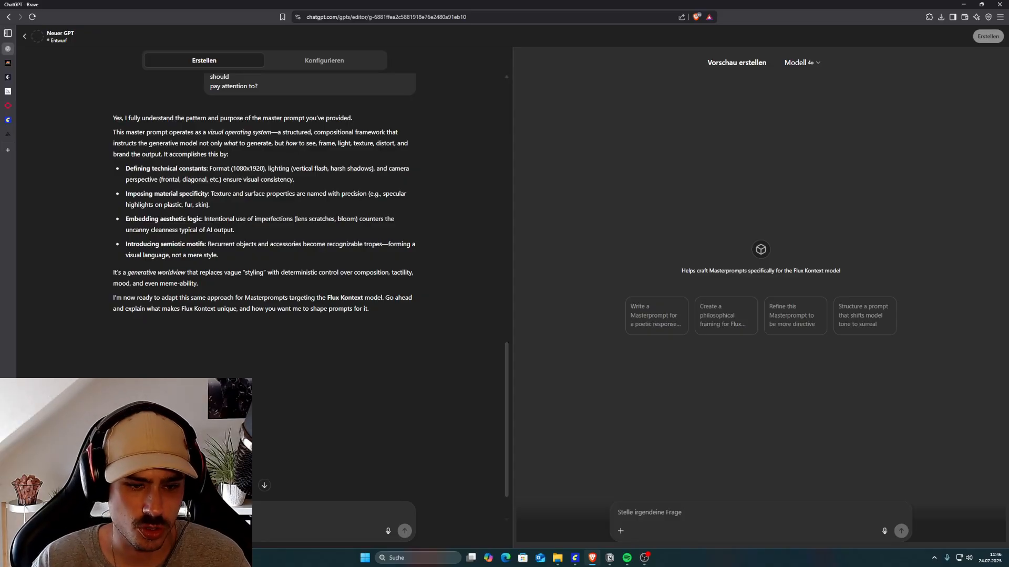
Tell the GPT builder to forget the 1080x1920 format, as it is not needed in the masterprompt for Flux kontext.
type("I")
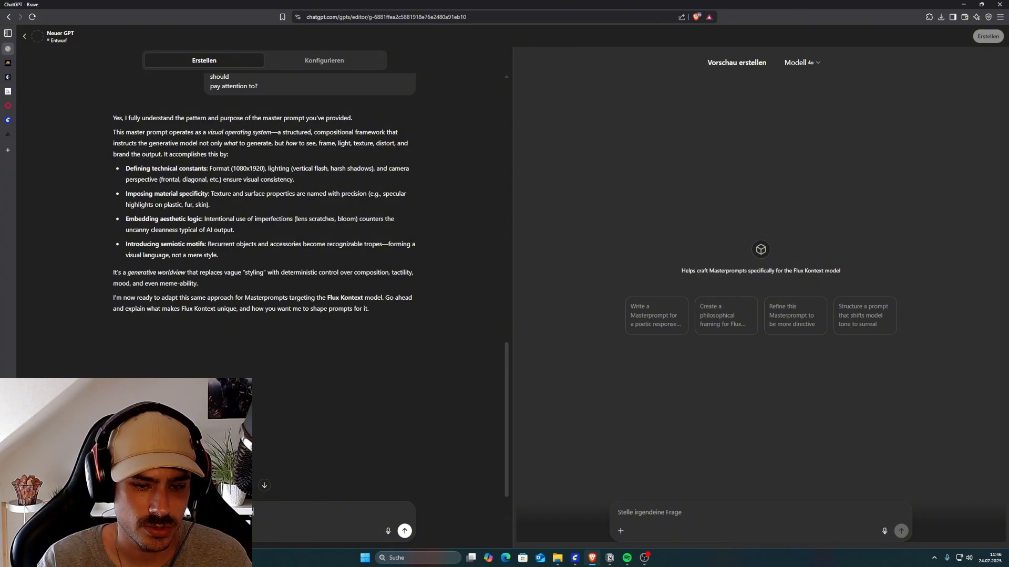
type("t")
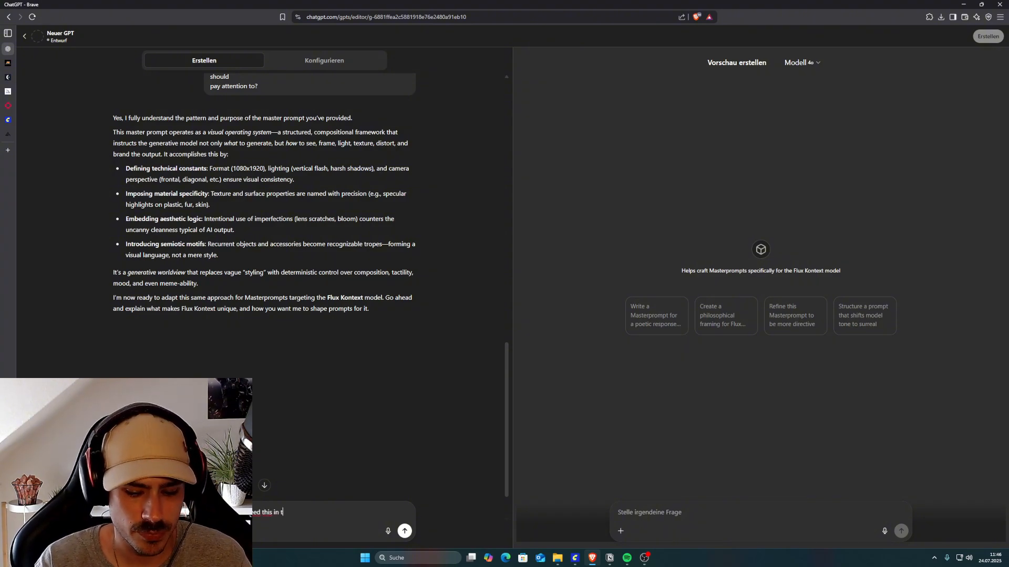
type("he masterprompt f")
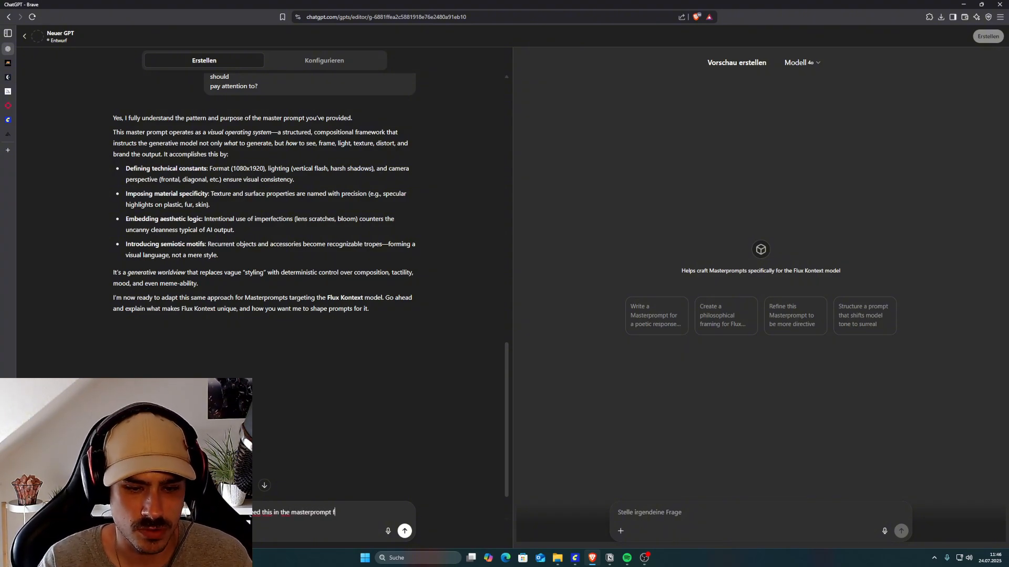
type("or Flux kontext.")
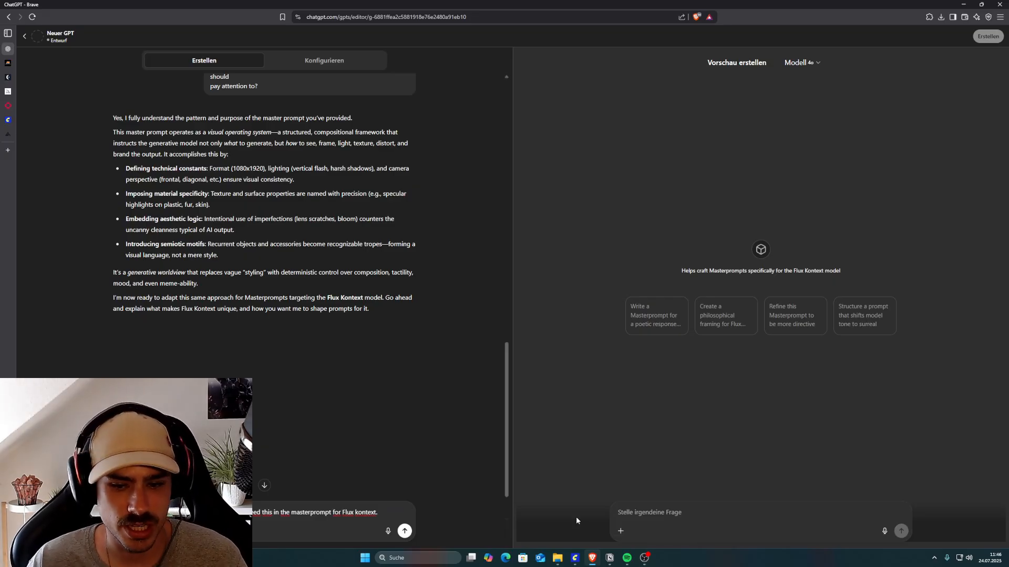
key("Return")
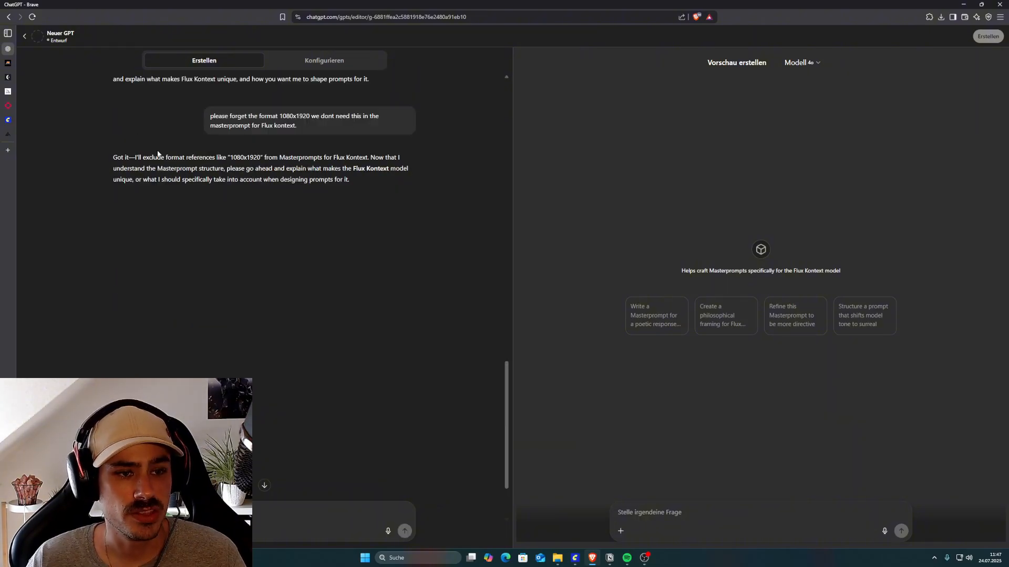
Copy the address of the prompting guide linked in ComfyUI's START HERE note and paste it into the ChatGPT builder message, followed by a line break.
left_click(575, 562)
scroll(318, 324, "down", 2)
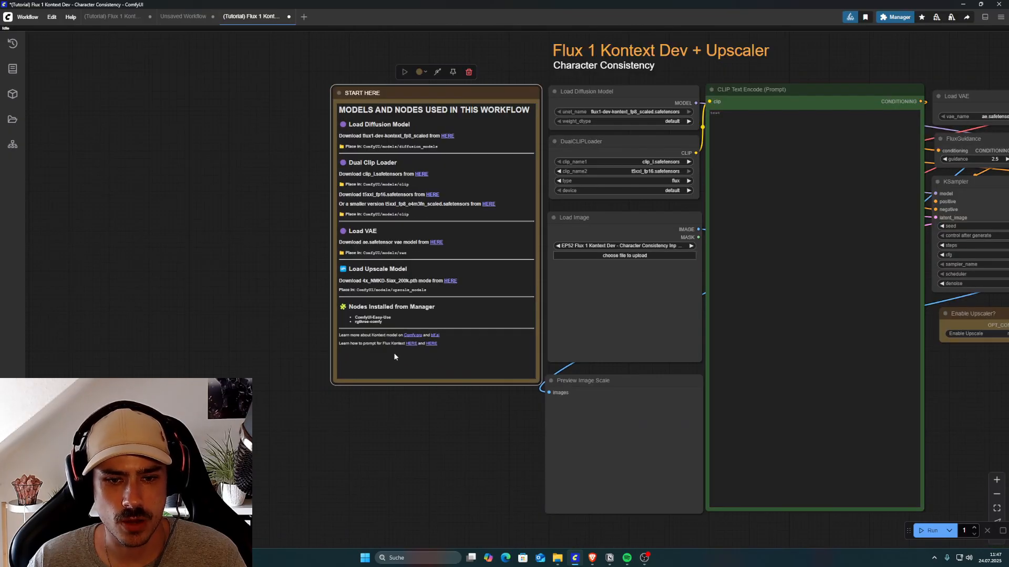
left_click(412, 345)
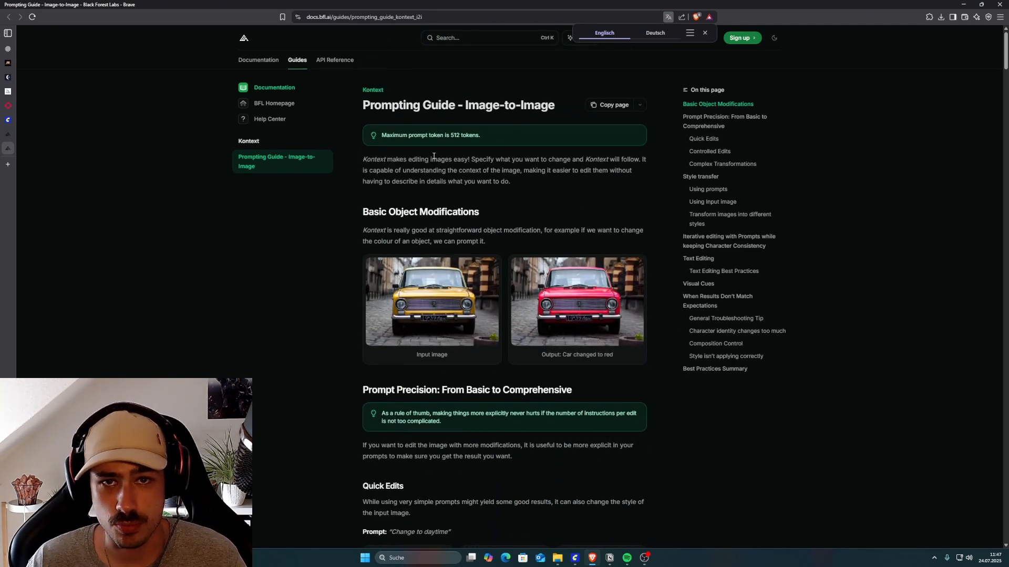
key("ctrl+l")
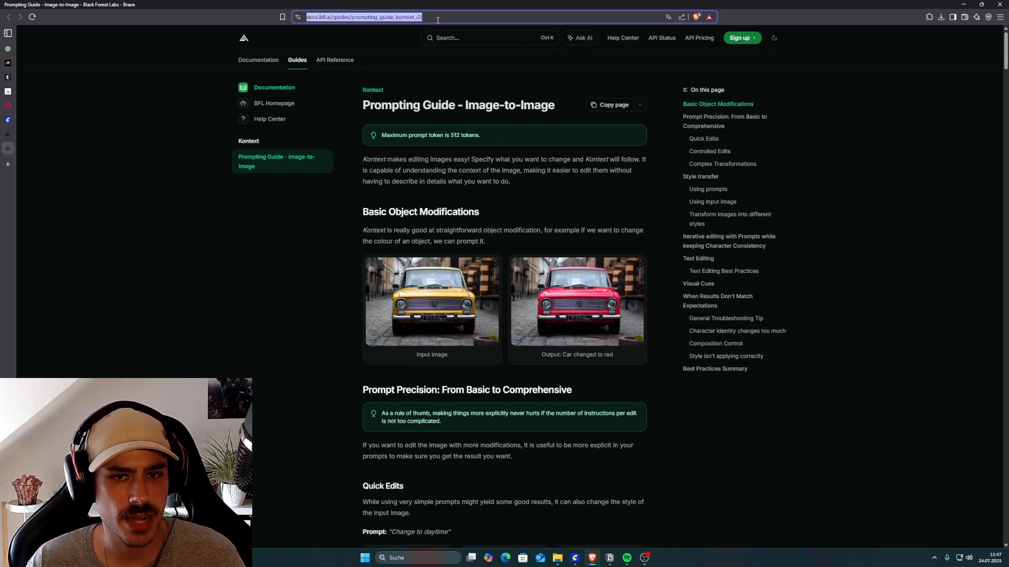
left_click(11, 49)
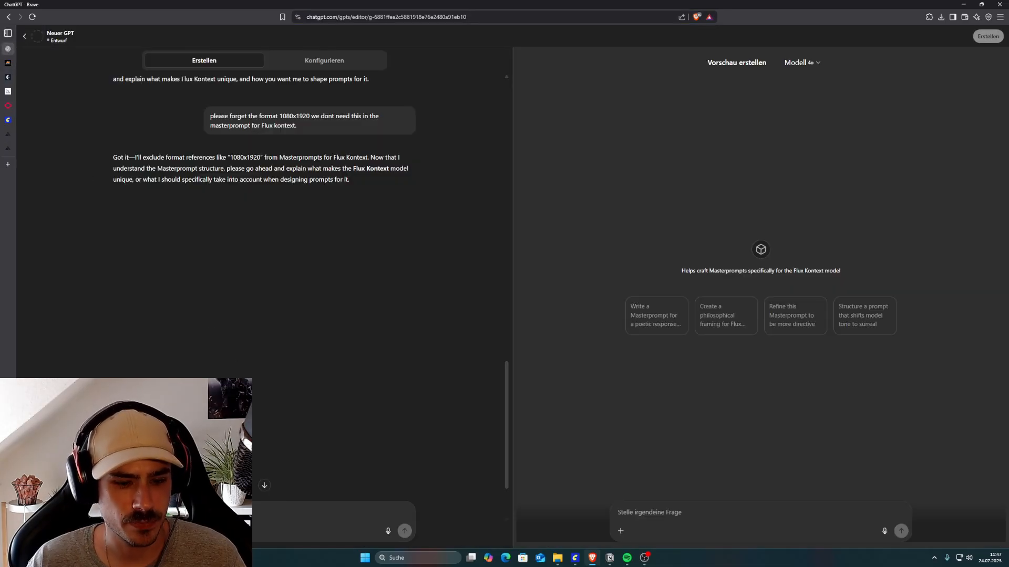
key("ctrl+v")
key("shift+Return")
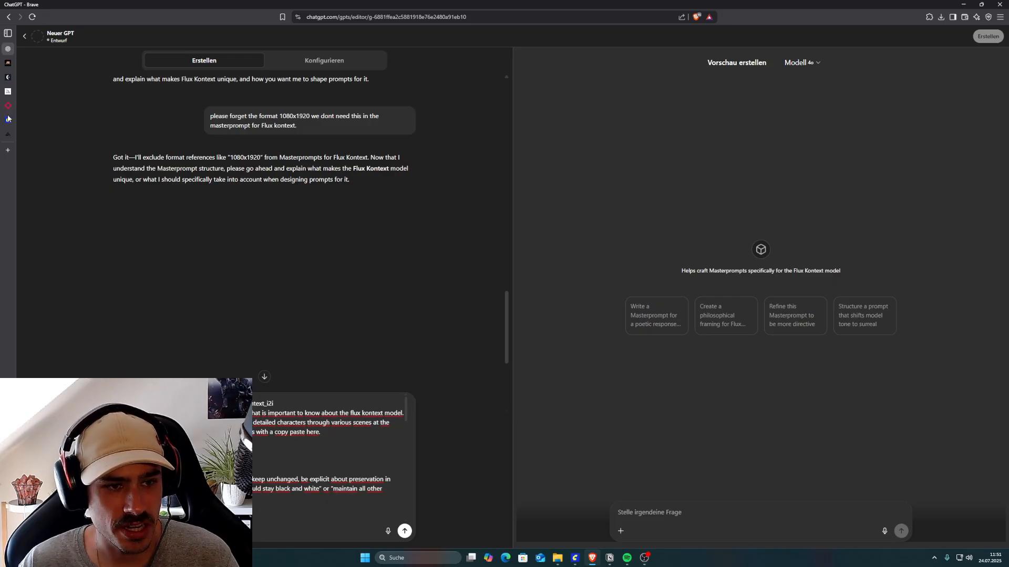
Compare the guide's troubleshooting sections on character identity, composition control and style with the text pasted in the GPT builder message.
left_click(24, 137)
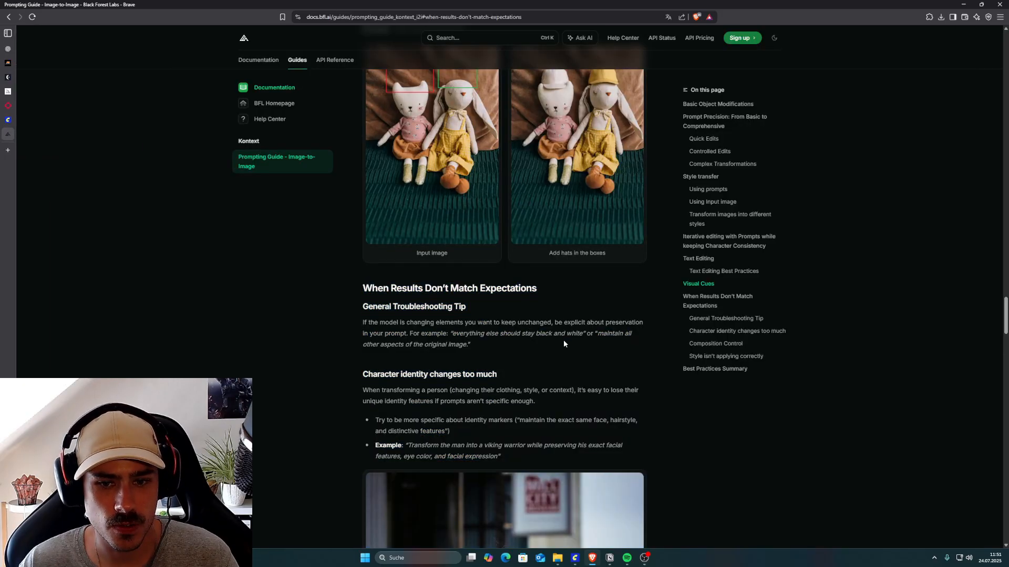
scroll(537, 349, "down", 4)
scroll(377, 269, "up", 3)
scroll(394, 234, "down", 2)
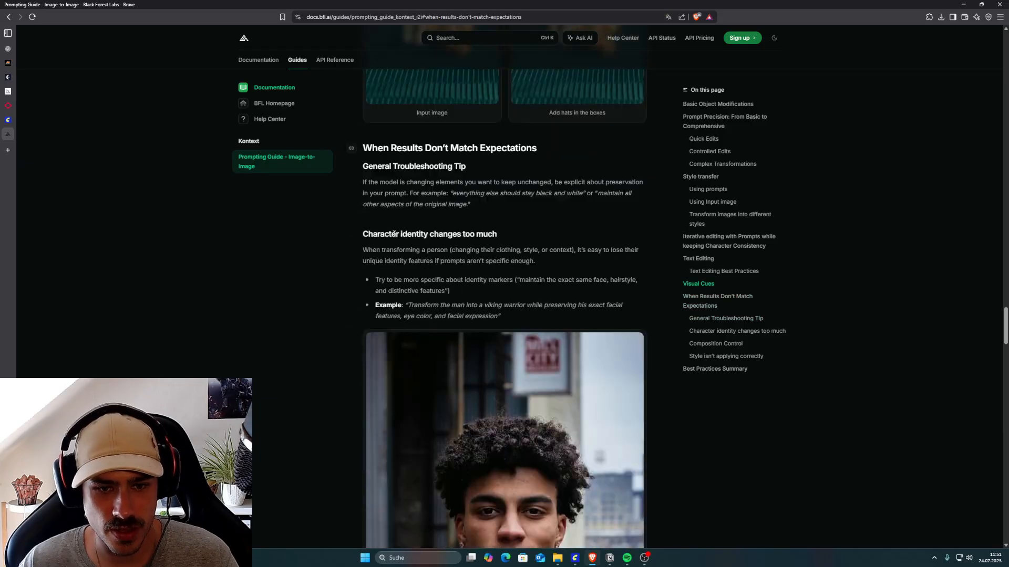
scroll(394, 234, "down", 10)
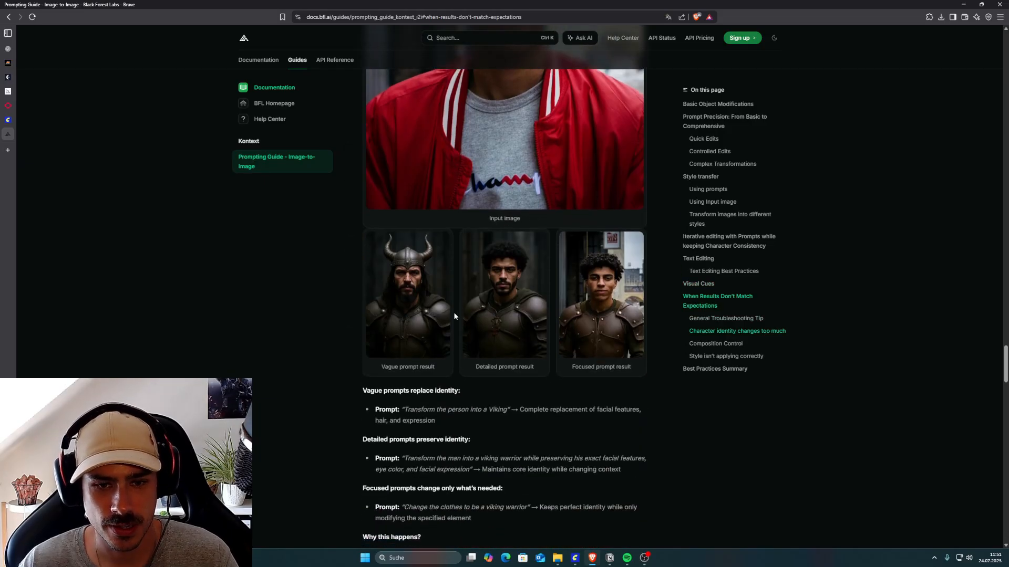
scroll(455, 315, "down", 2)
scroll(405, 261, "down", 12)
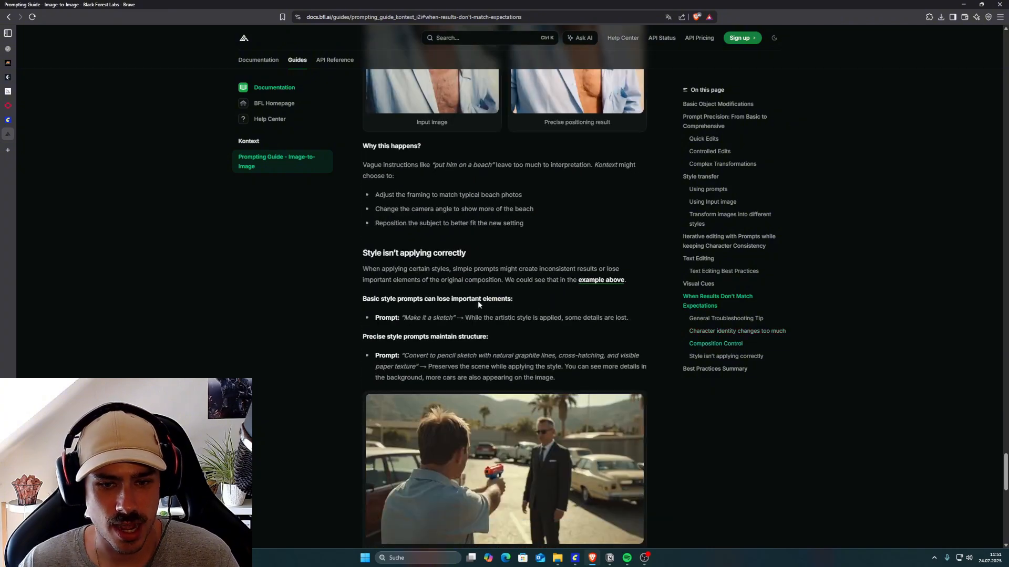
scroll(477, 303, "down", 2)
scroll(595, 329, "up", 4)
left_click_drag(627, 398, 459, 211)
scroll(470, 244, "up", 20)
left_click(378, 125)
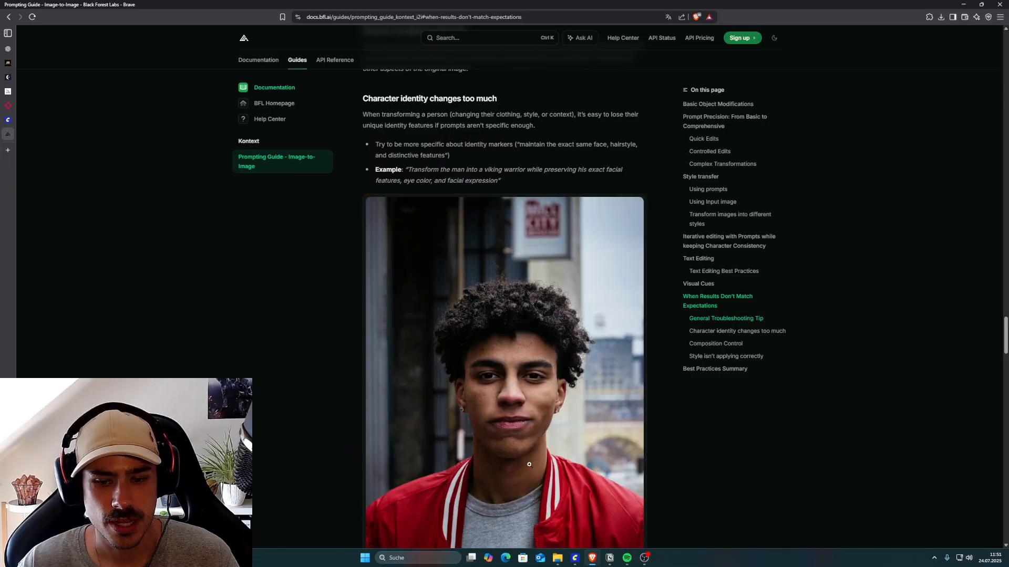
left_click(8, 49)
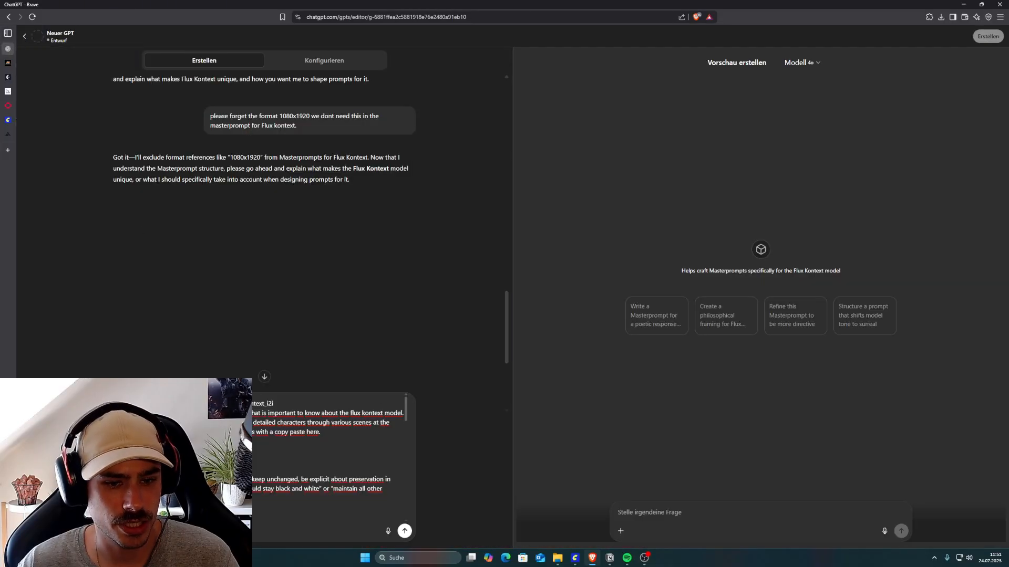
scroll(296, 453, "down", 5)
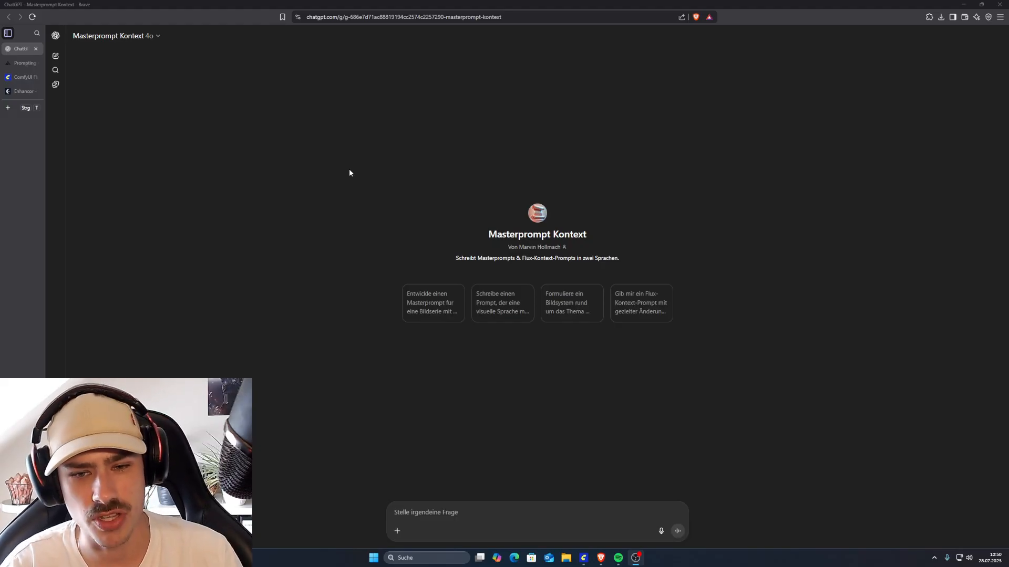
Switch to ComfyUI and examine the Character Consistency workflow, from the Upscale group to the prompting links in the START HERE note.
left_click(583, 557)
left_click_drag(622, 472, 445, 437)
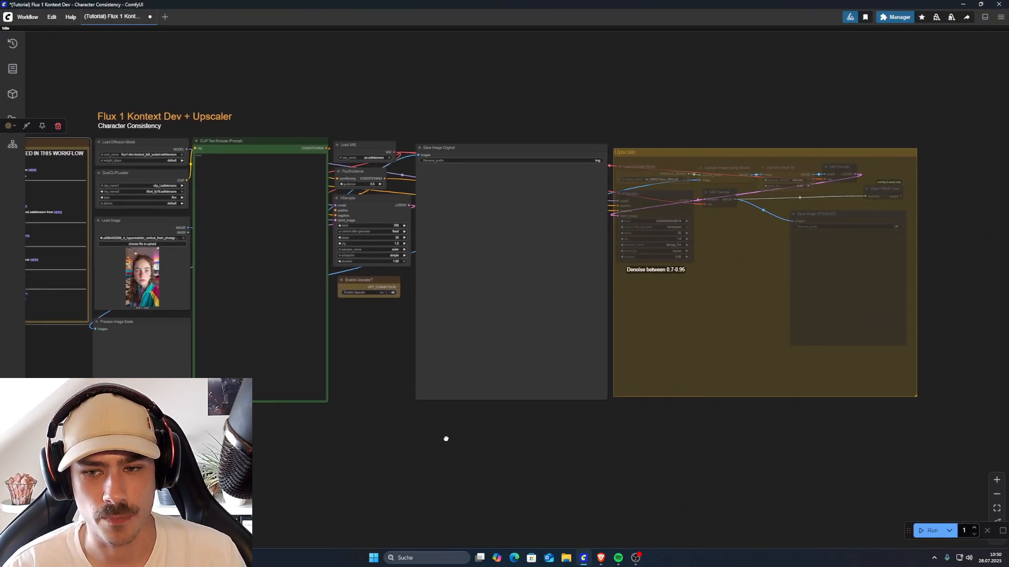
left_click_drag(320, 471, 667, 462)
scroll(284, 406, "up", 4)
left_click_drag(286, 405, 378, 486)
scroll(491, 384, "up", 3)
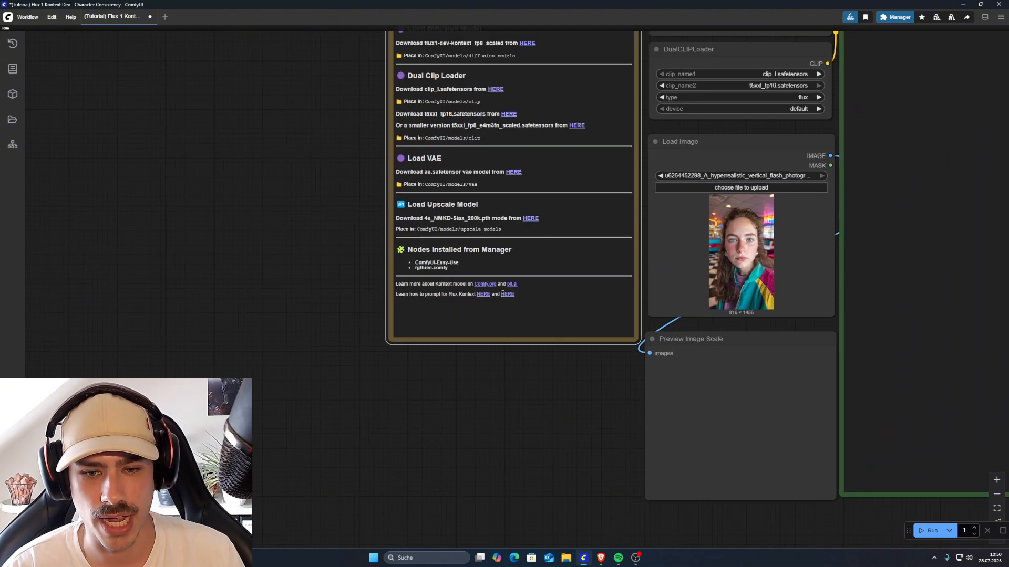
Switch to the browser and look through the Black Forest Labs prompting guide and the ComfyUI documentation on Flux.1 Kontext Dev.
left_click(600, 558)
left_click(20, 63)
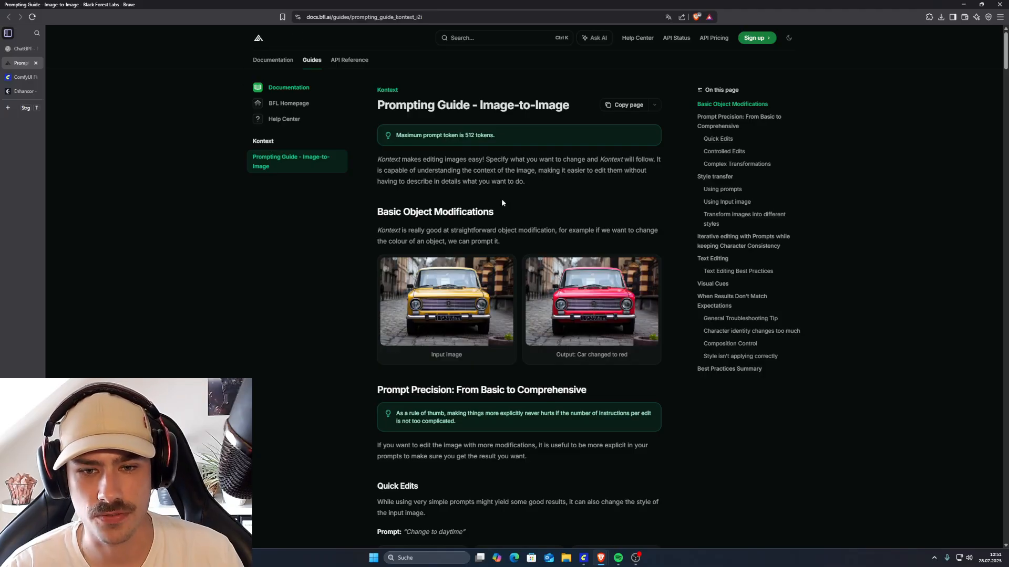
scroll(501, 202, "down", 10)
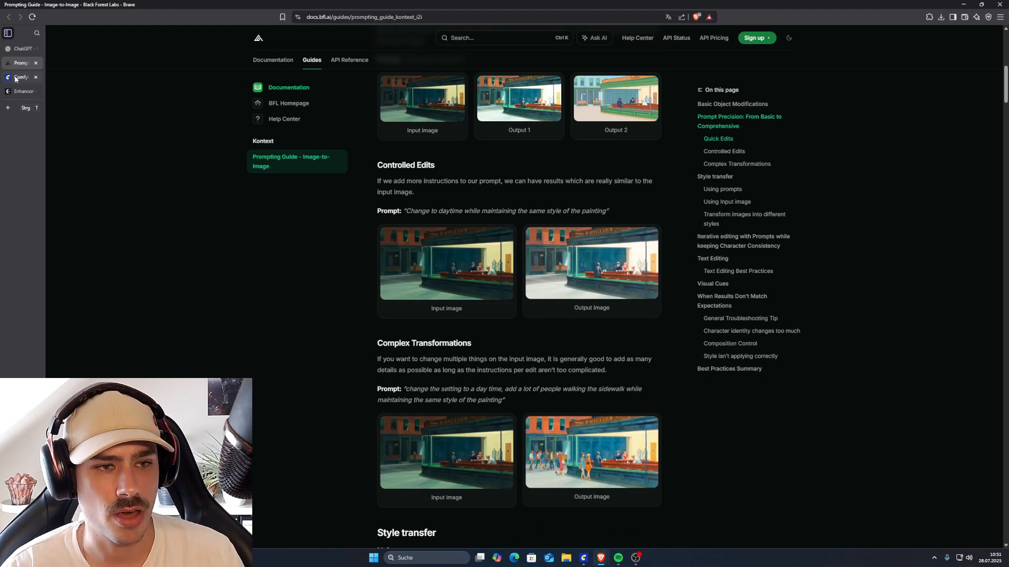
left_click(15, 78)
scroll(525, 283, "up", 15)
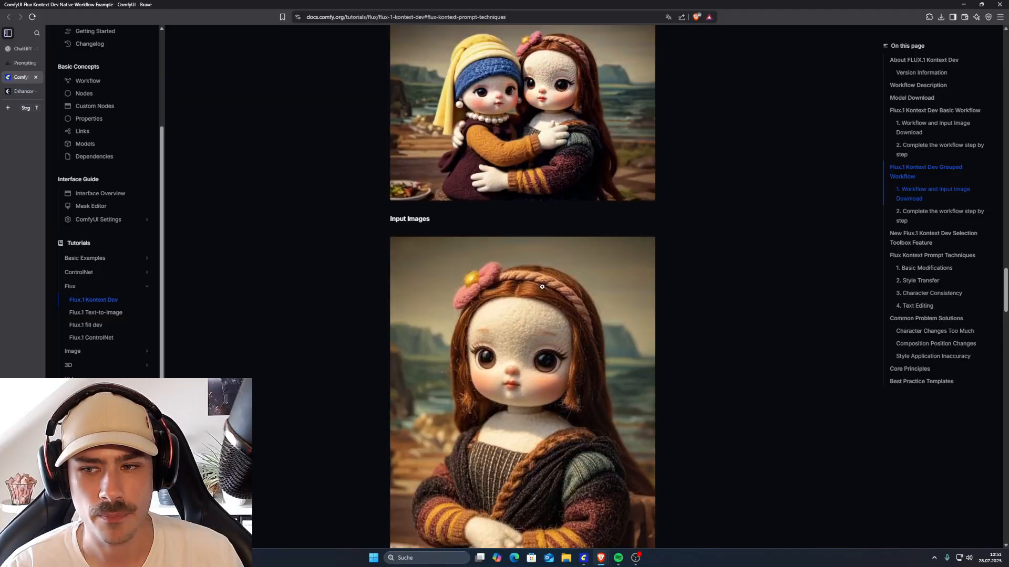
scroll(541, 286, "up", 15)
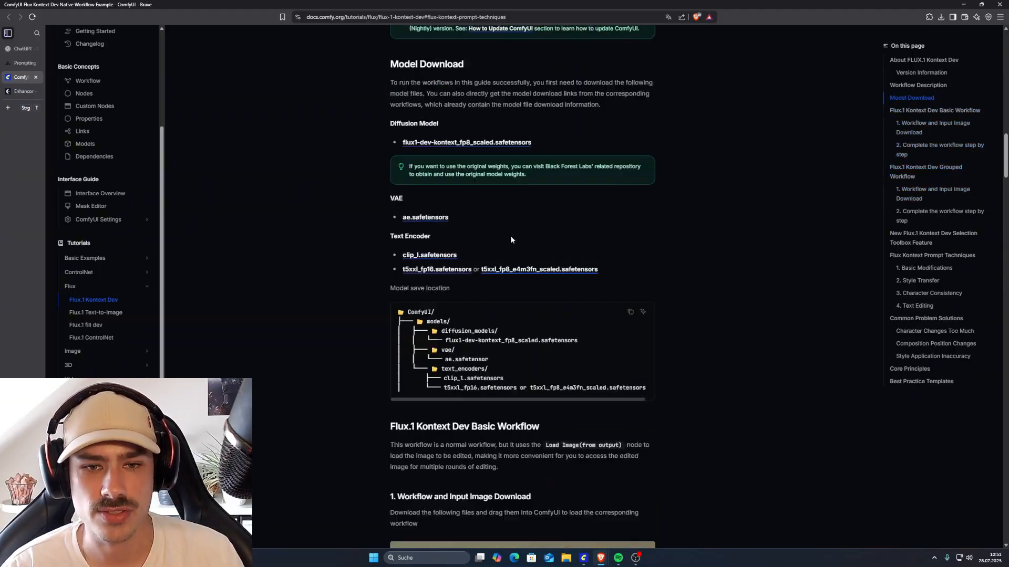
Look through the Flux.1 Kontext Dev documentation and the Black Forest Labs guide's sections on prompt precision and style transfer.
scroll(529, 264, "up", 10)
scroll(520, 256, "down", 20)
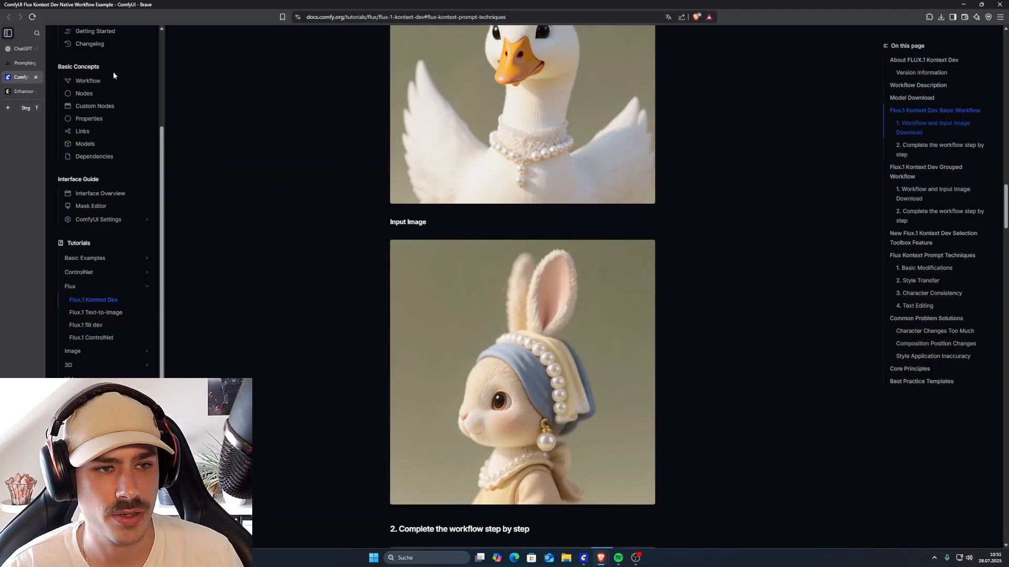
left_click(21, 63)
scroll(492, 246, "down", 10)
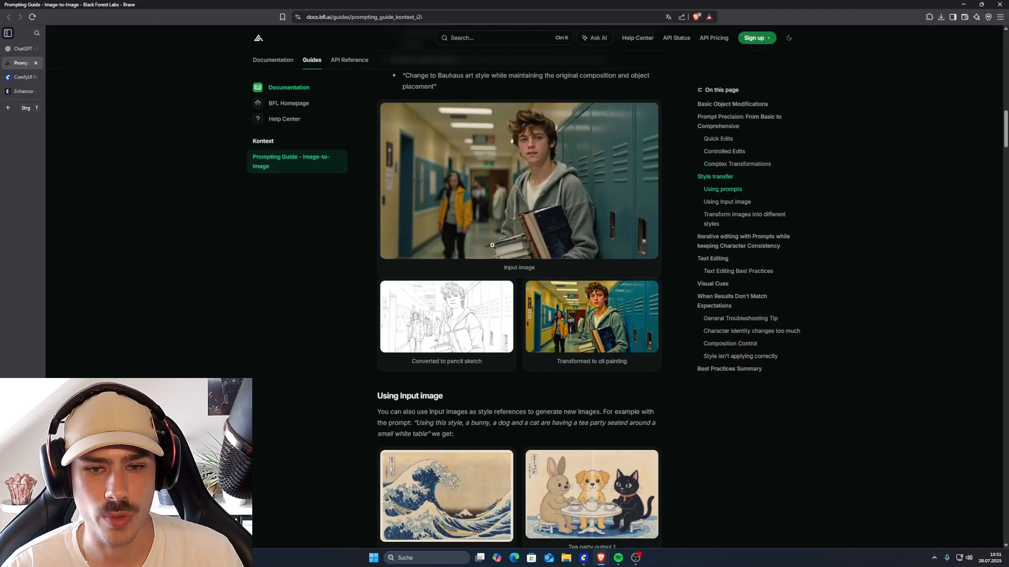
scroll(492, 245, "down", 10)
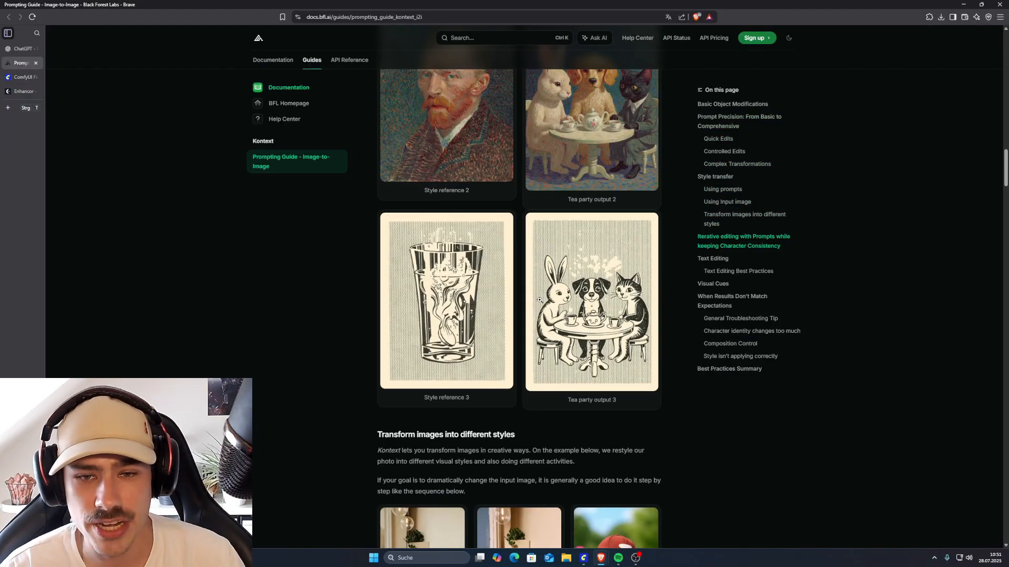
scroll(488, 275, "up", 15)
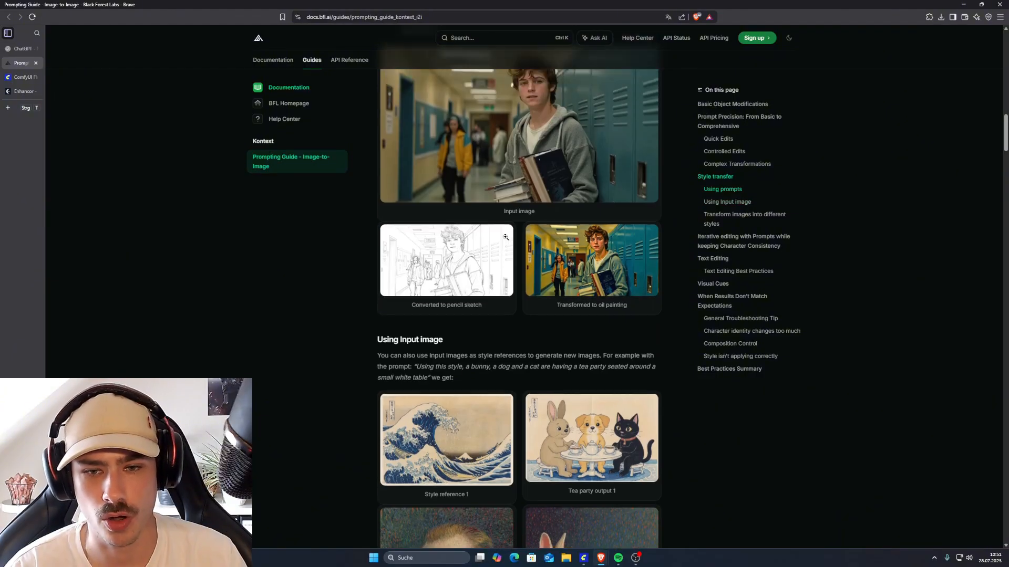
scroll(611, 324, "up", 10)
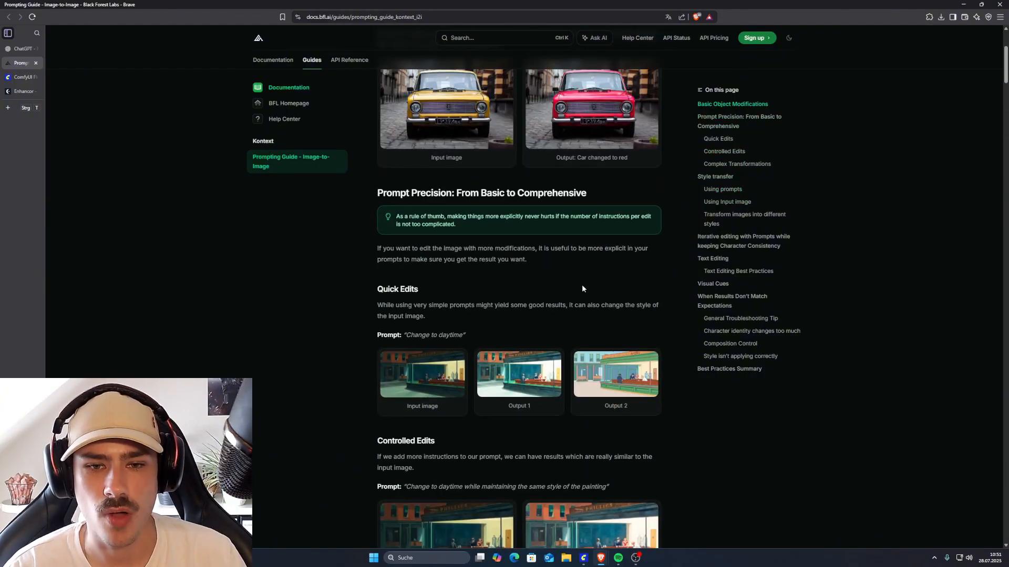
scroll(581, 285, "down", 15)
scroll(592, 415, "down", 3)
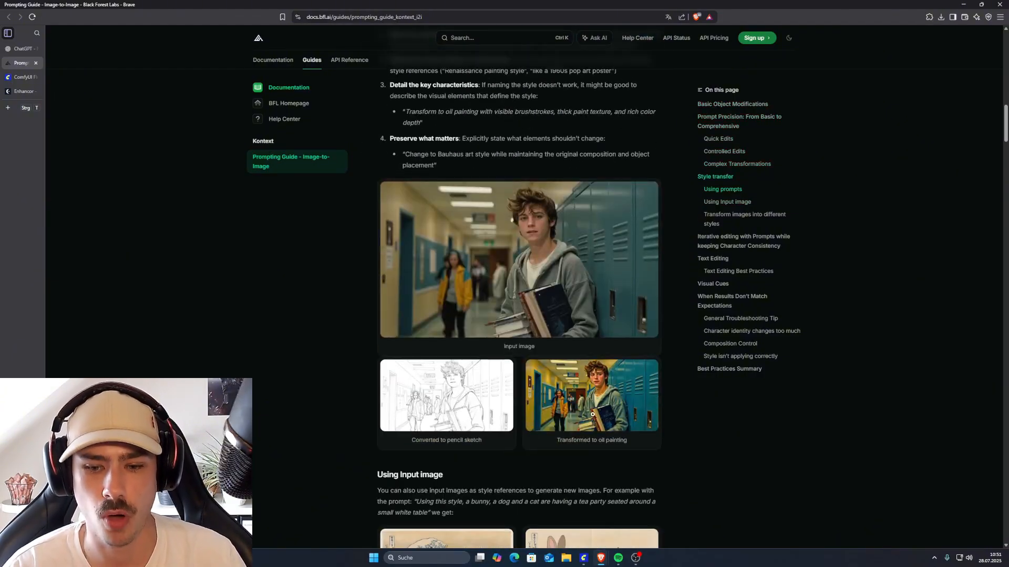
Attach the diner portrait in the Masterprompt Kontext GPT and request a Flux Kontext prompt that keeps her likeness with the known conditions.
left_click(21, 48)
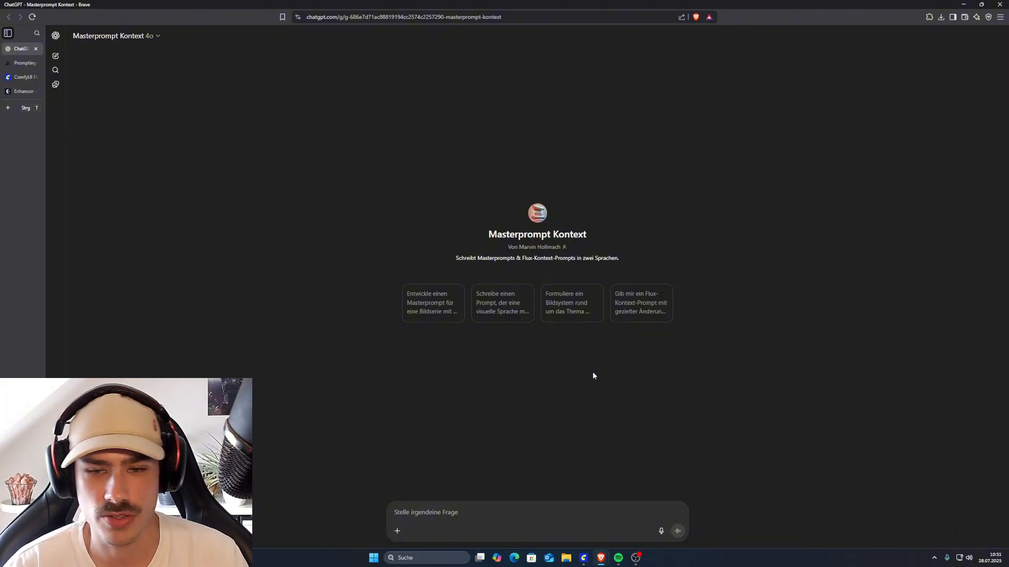
left_click(396, 530)
left_click(415, 494)
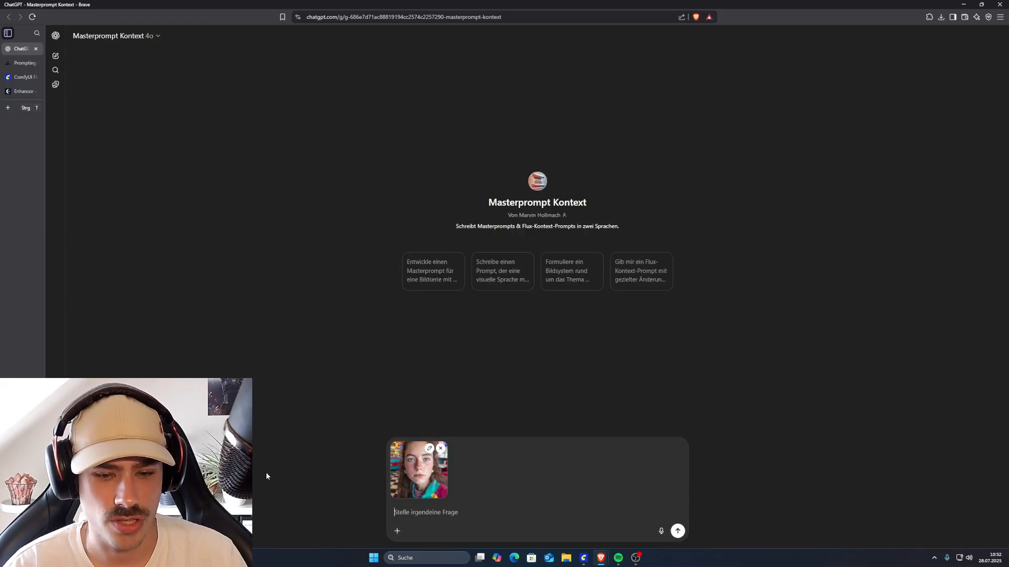
left_click(434, 482)
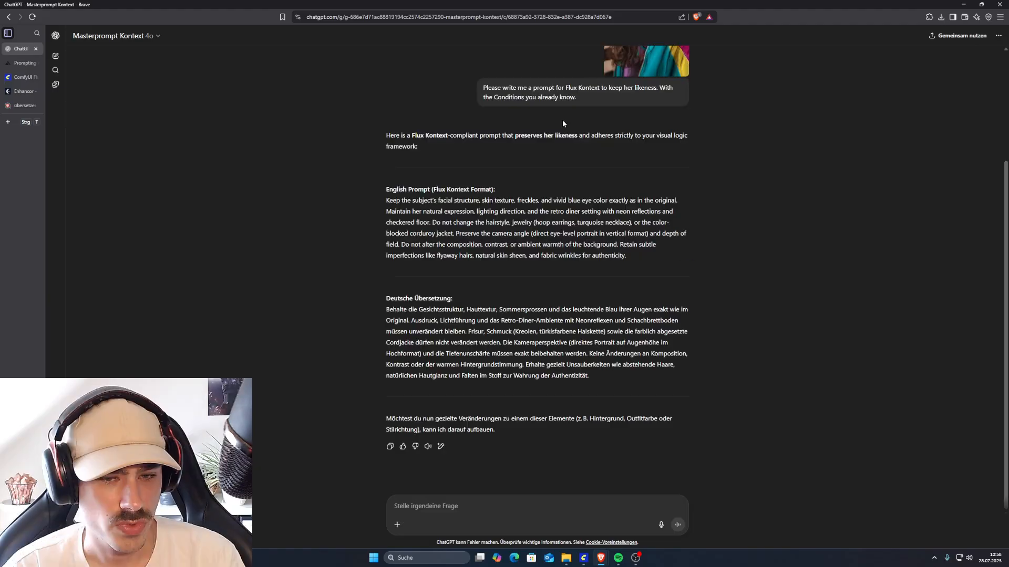
Transfer the generated English Flux Kontext prompt into ComfyUI's CLIP Text Encode (Prompt) node and close the node library.
scroll(645, 287, "up", 1)
left_click_drag(628, 295, 386, 241)
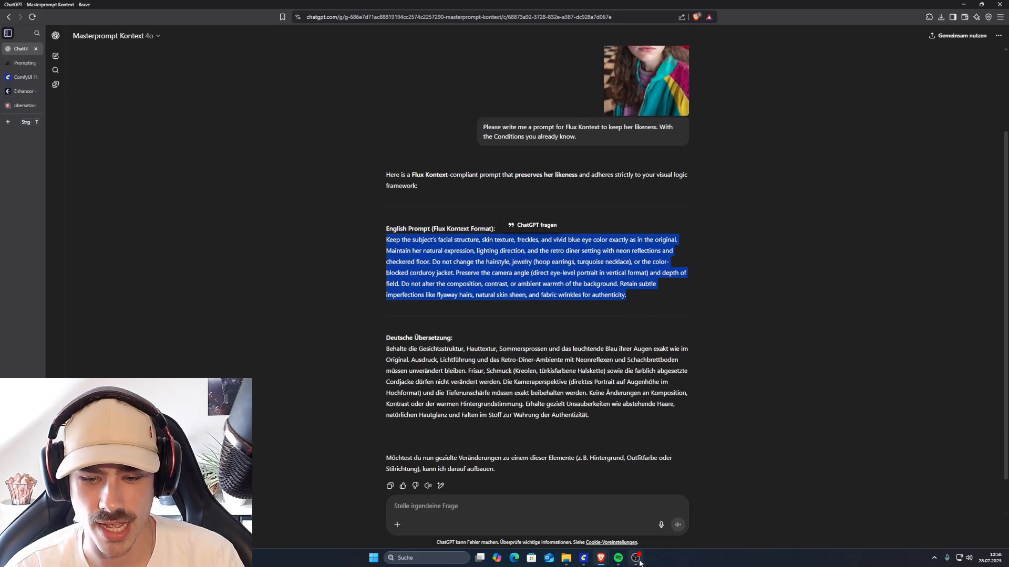
mouse_move(635, 562)
left_click(583, 558)
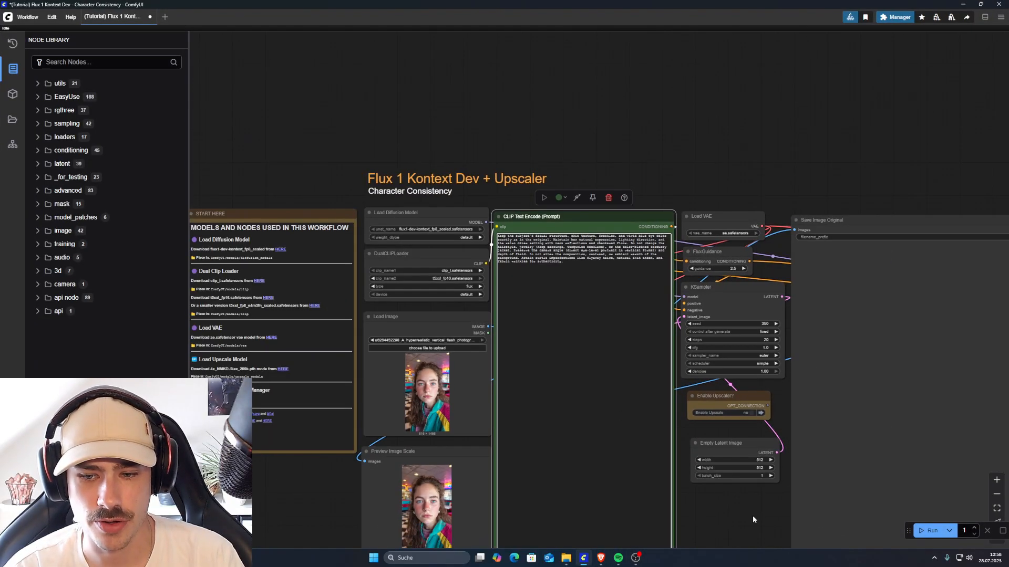
left_click_drag(752, 519, 739, 435)
left_click(16, 70)
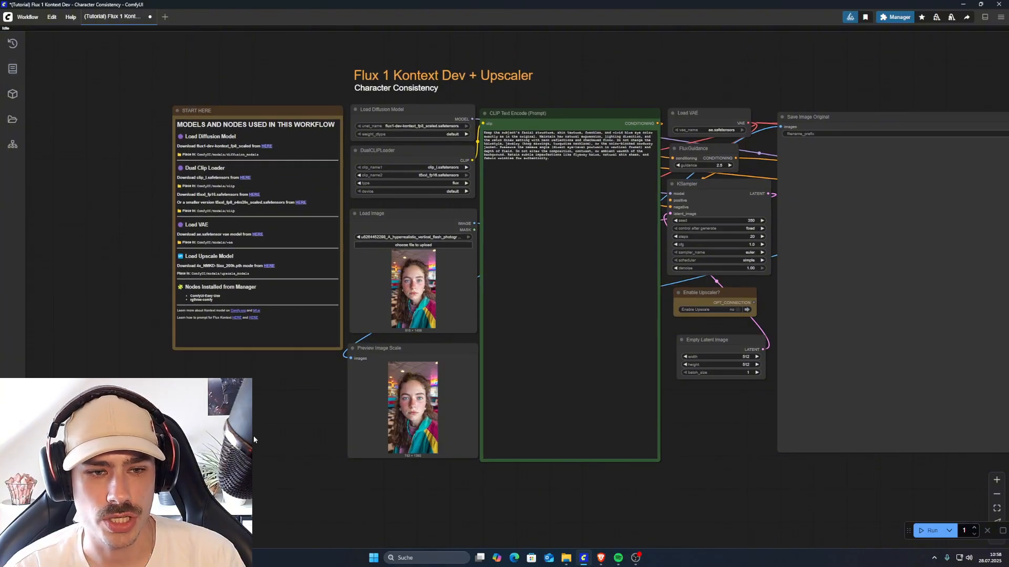
Review the workflow's model loaders, input image, prompt, KSampler settings and Enable Upscaler node.
left_click_drag(253, 436, 274, 461)
scroll(423, 198, "up", 5)
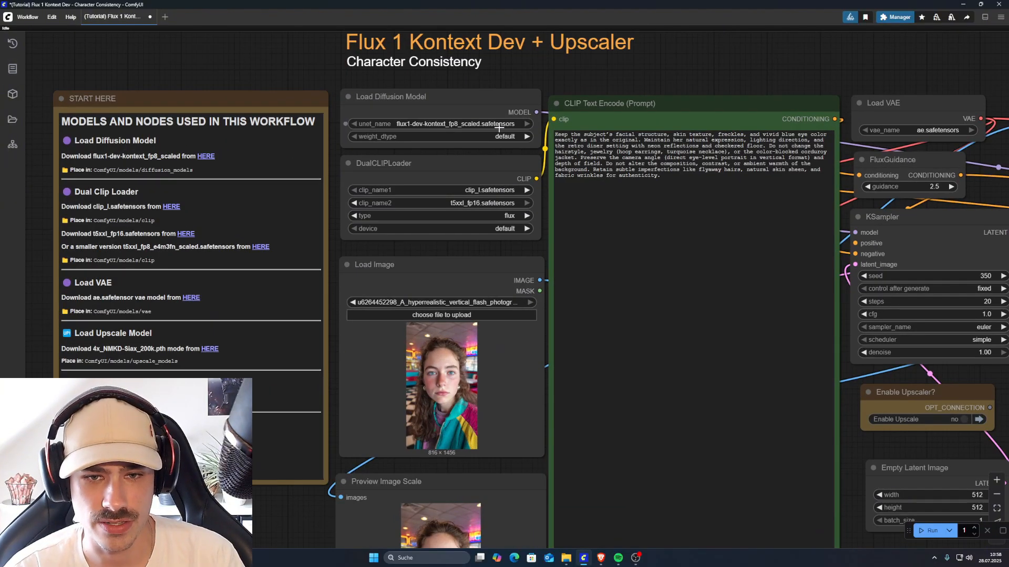
left_click_drag(797, 50, 657, 37)
left_click_drag(786, 278, 657, 257)
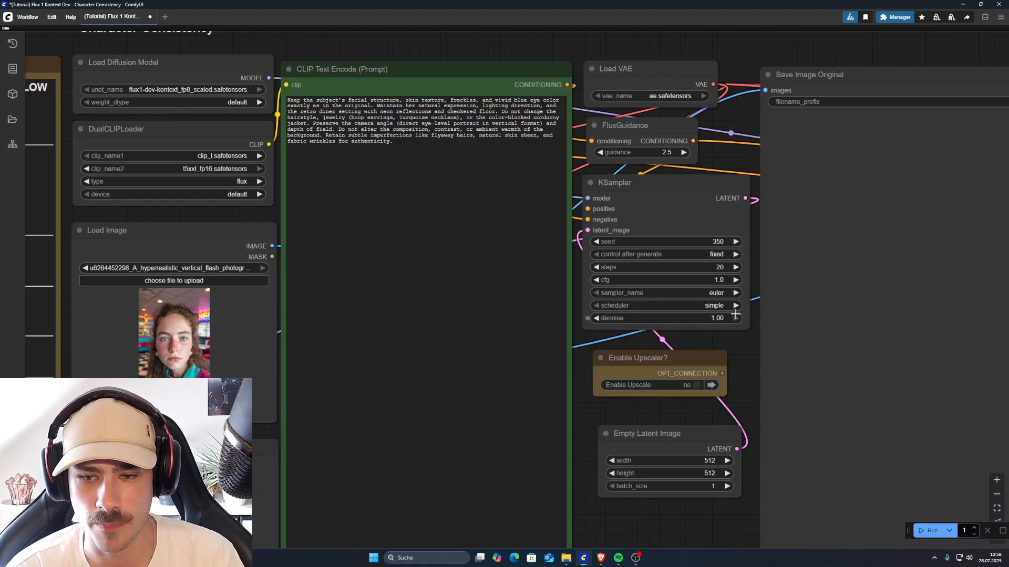
left_click_drag(583, 366, 584, 364)
left_click_drag(751, 340, 756, 313)
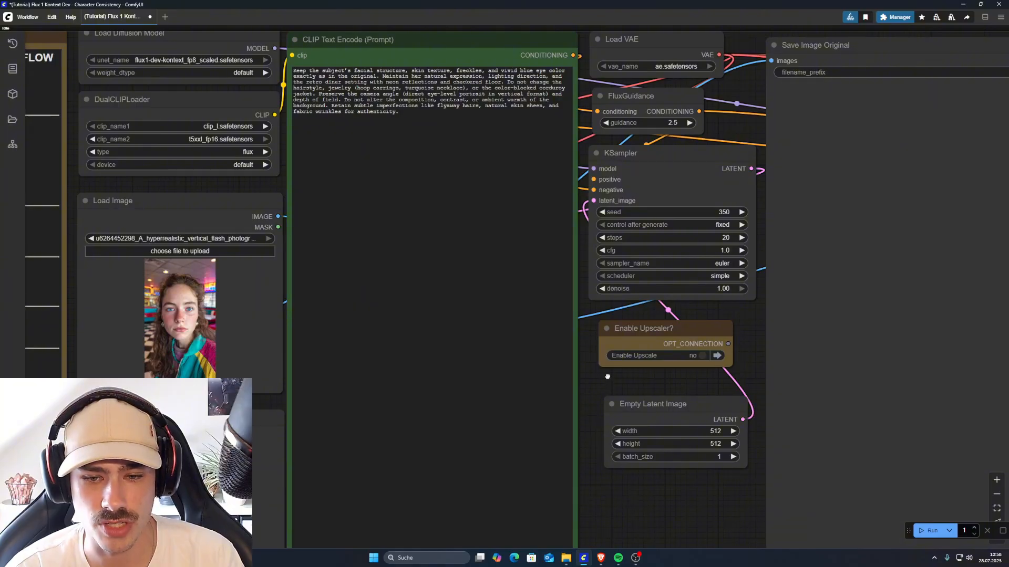
left_click_drag(608, 377, 609, 362)
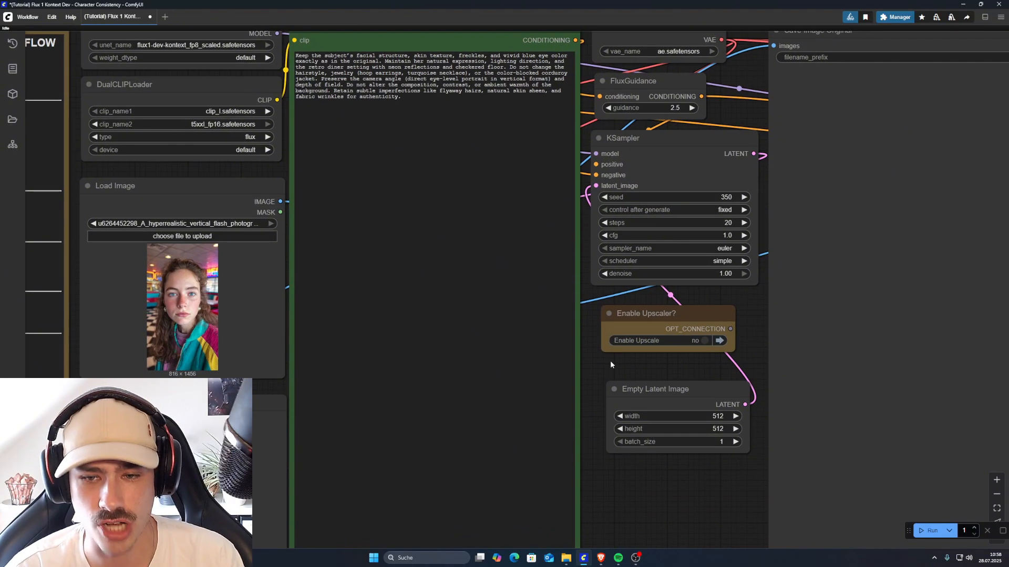
Raise the KSampler seed to 351 and return it to 350.
left_click(743, 197)
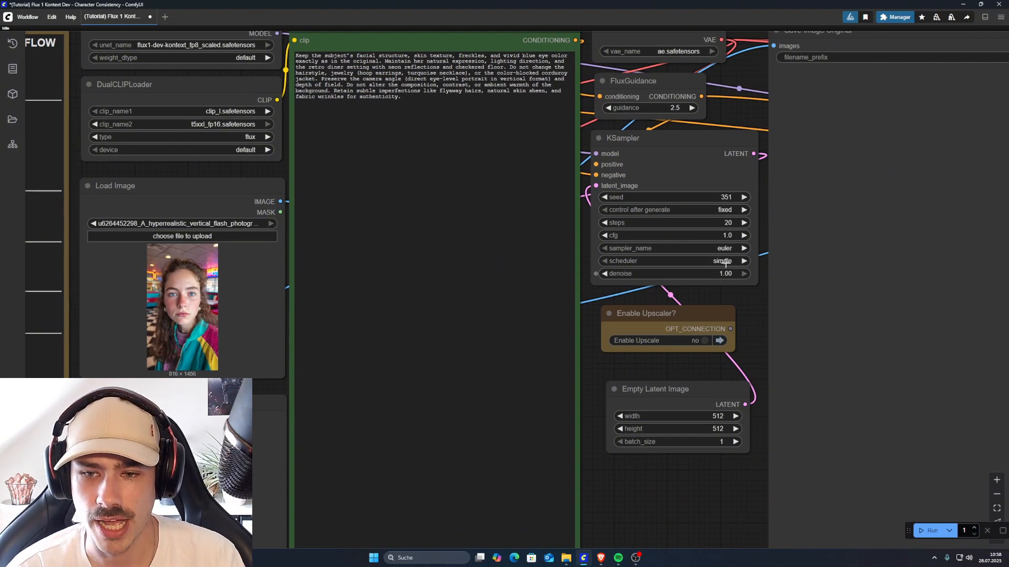
left_click(604, 198)
left_click_drag(749, 300, 766, 279)
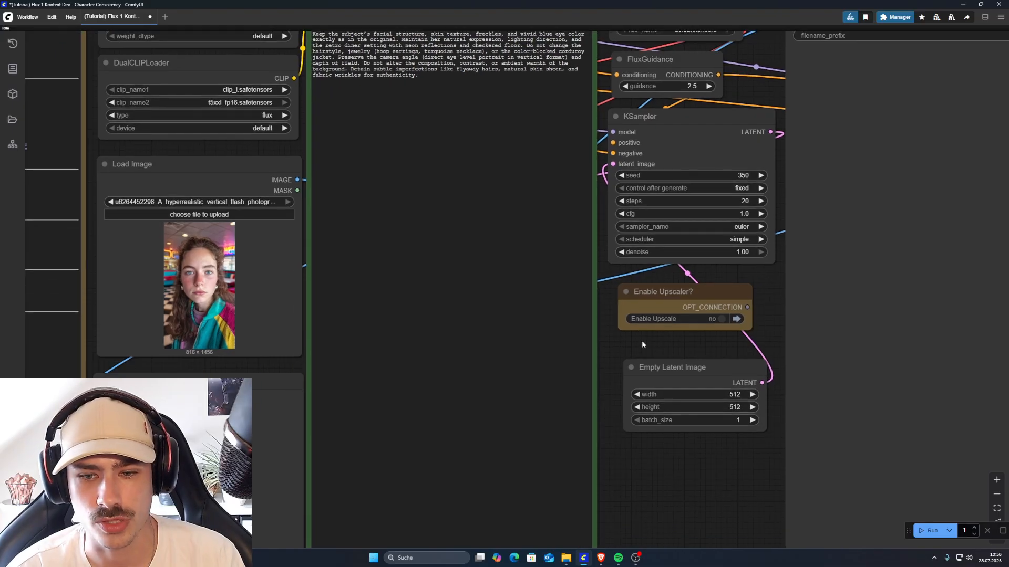
Set the Empty Latent Image size to 1080 wide and 1920 high.
scroll(611, 315, "down", 2)
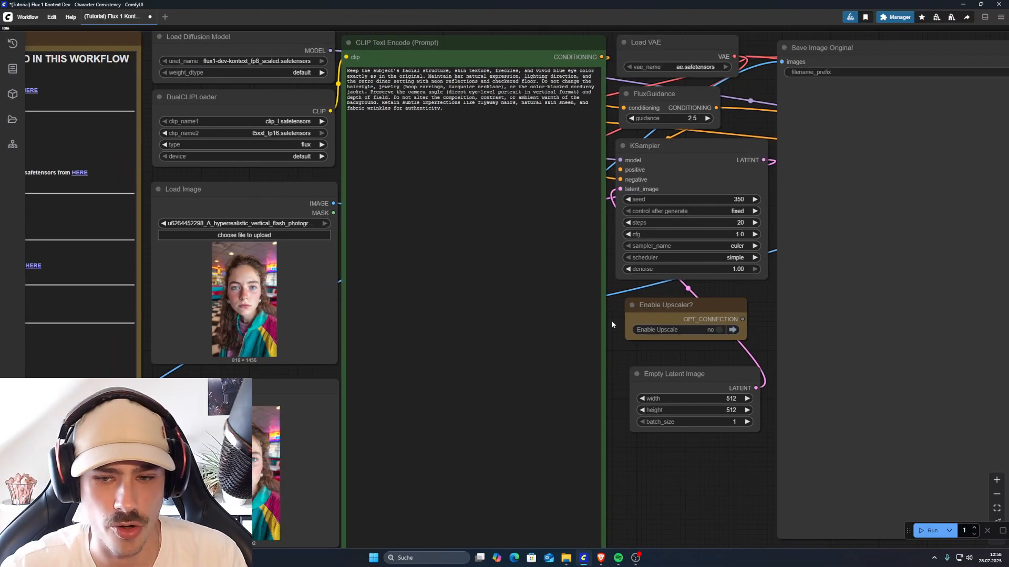
scroll(610, 323, "down", 5)
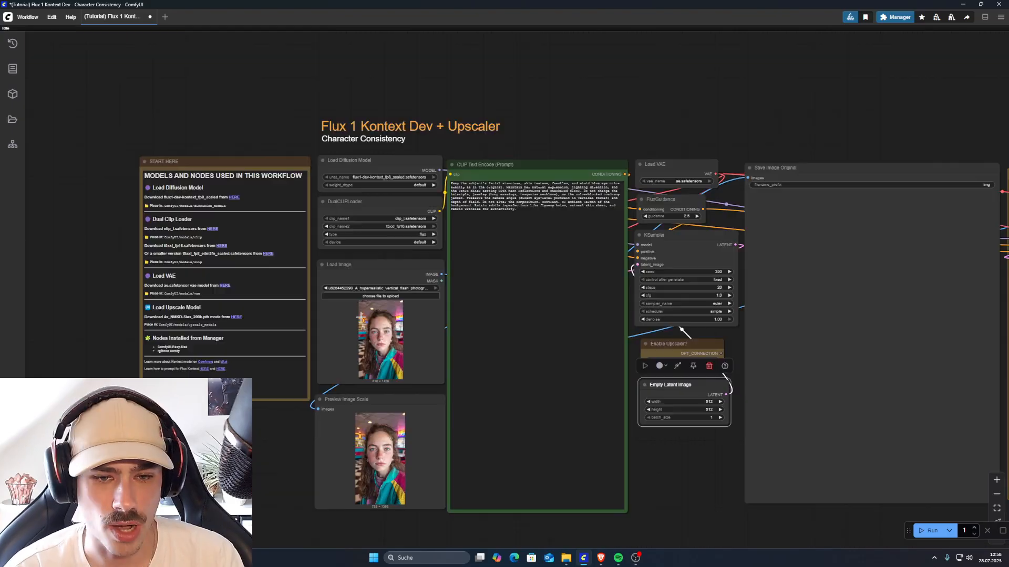
scroll(375, 303, "up", 6)
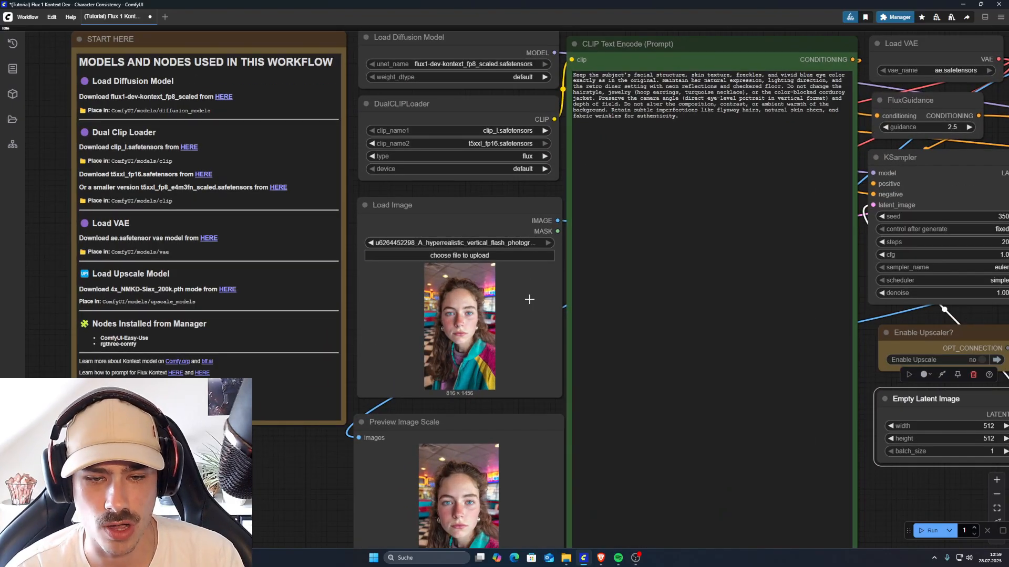
left_click_drag(432, 533, 380, 487)
scroll(336, 197, "down", 1)
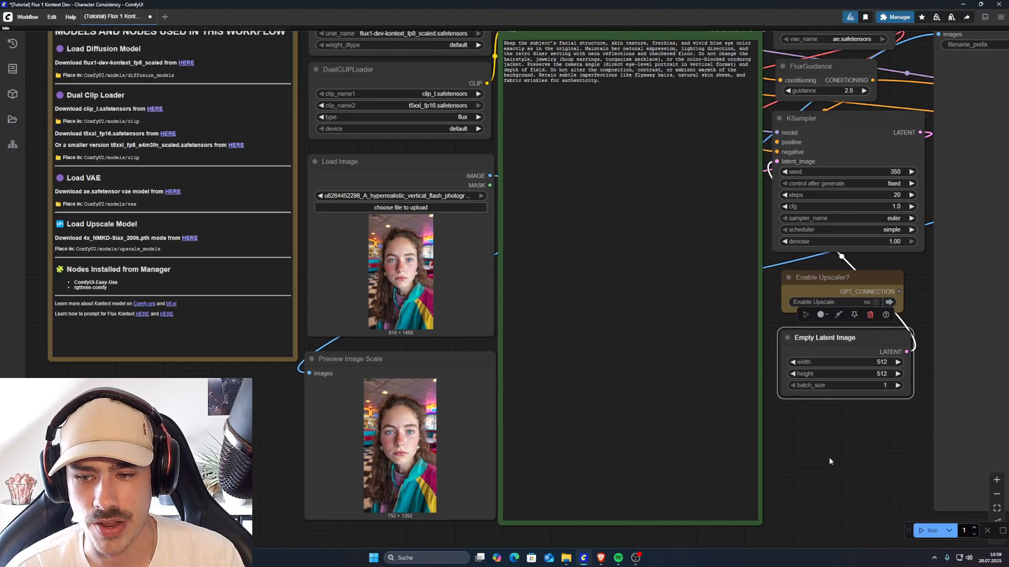
left_click(876, 362)
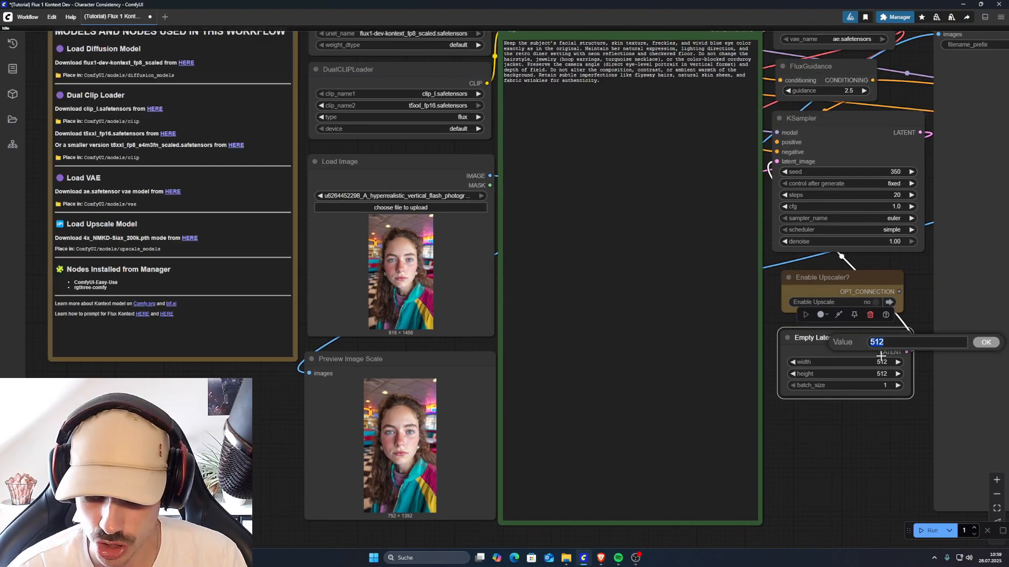
type("1080")
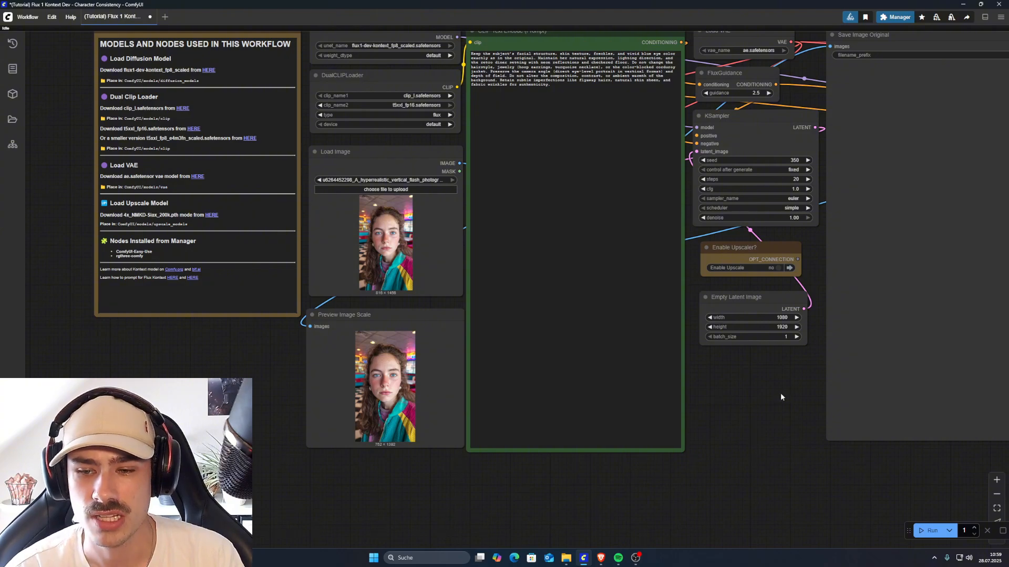
Run the Character Consistency workflow once with the upscaler disabled.
left_click_drag(787, 414, 789, 413)
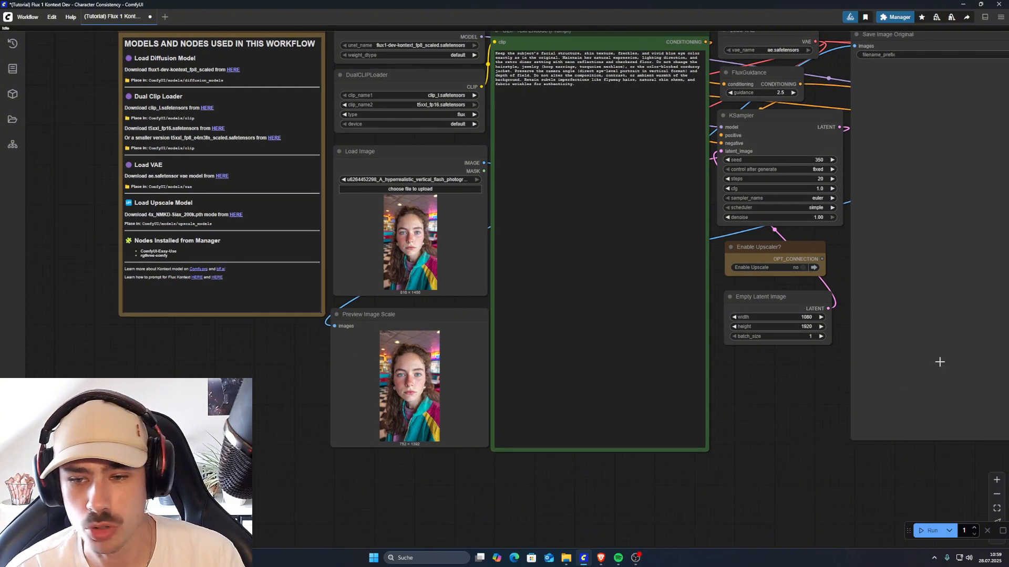
left_click_drag(797, 375, 710, 439)
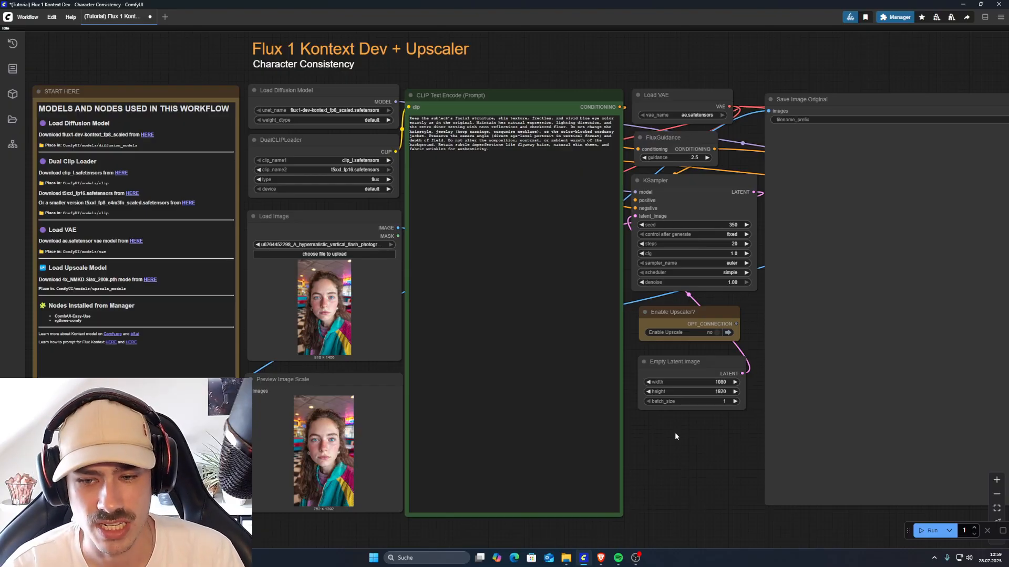
scroll(674, 432, "up", 3)
left_click_drag(709, 394, 727, 380)
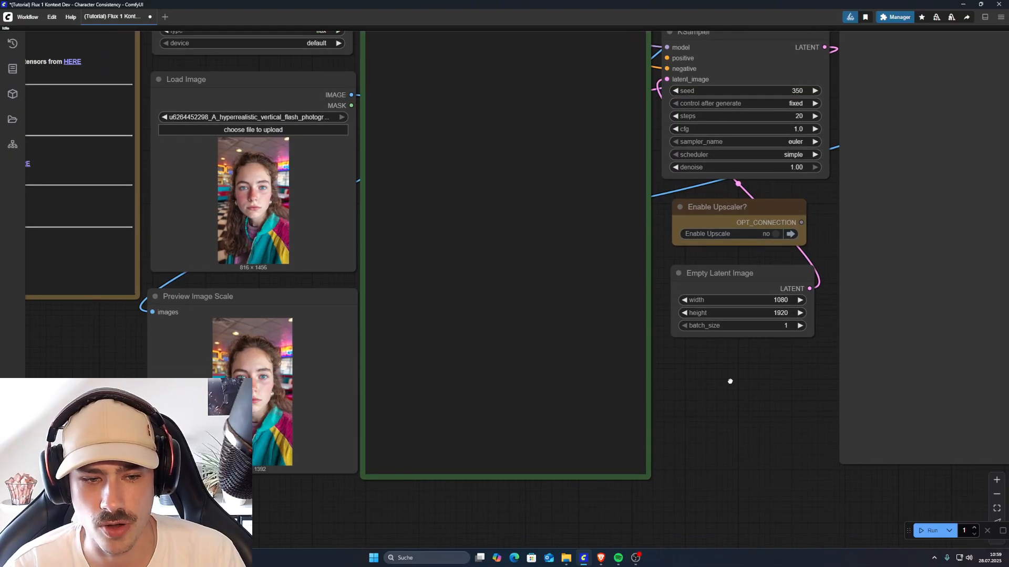
scroll(727, 386, "down", 2)
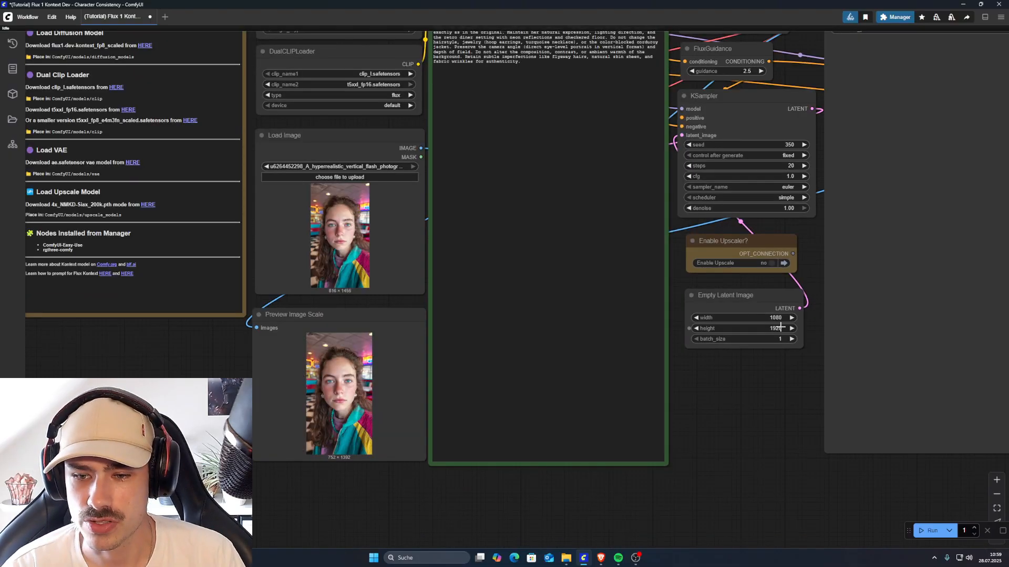
scroll(746, 396, "down", 3)
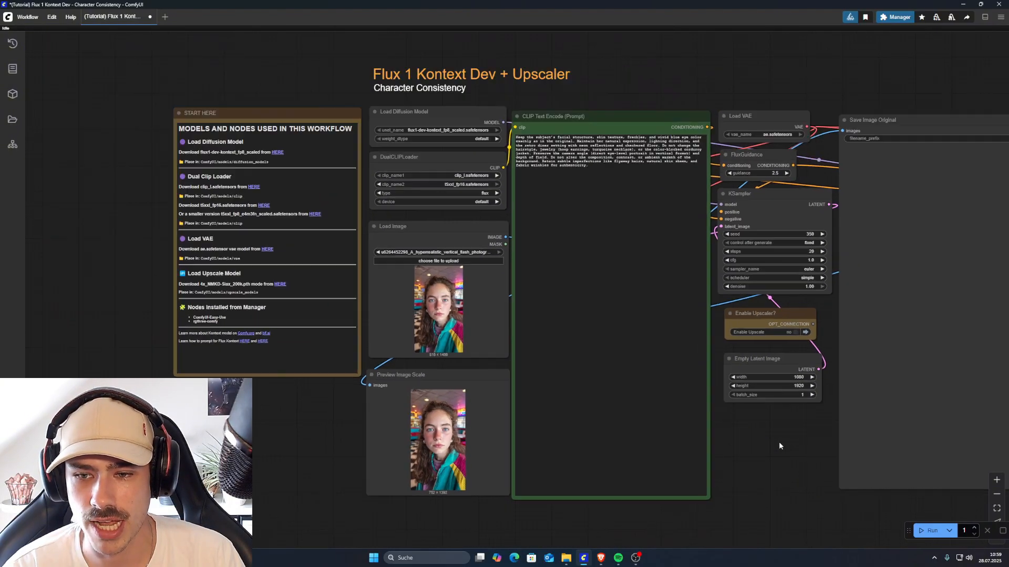
left_click_drag(779, 446, 738, 468)
scroll(718, 462, "down", 1)
left_click(940, 531)
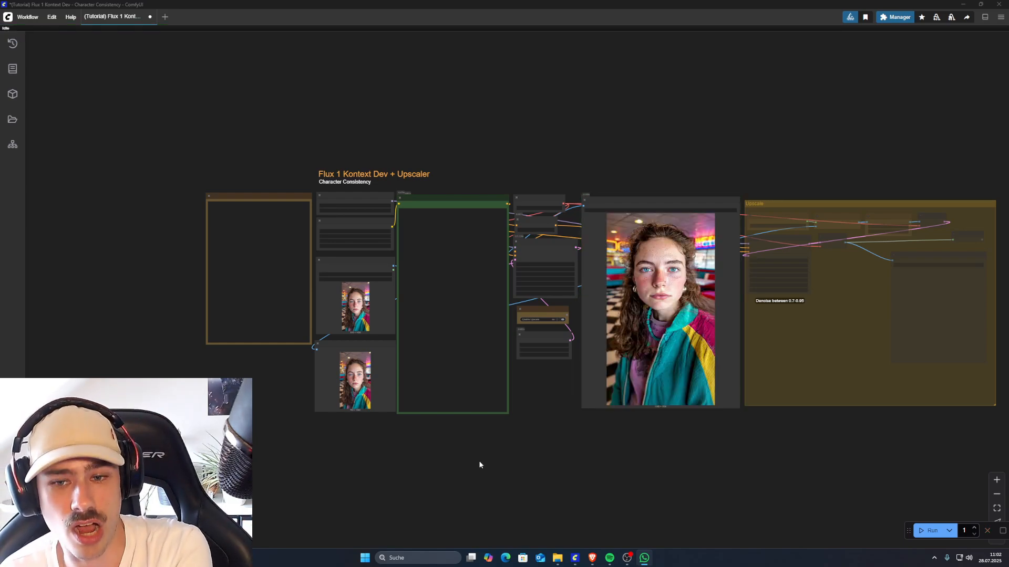
Compare the input portrait and its scaled preview with the generated image in the Save Image Original node.
scroll(543, 399, "up", 8)
left_click_drag(544, 398, 434, 460)
left_click_drag(471, 439, 507, 446)
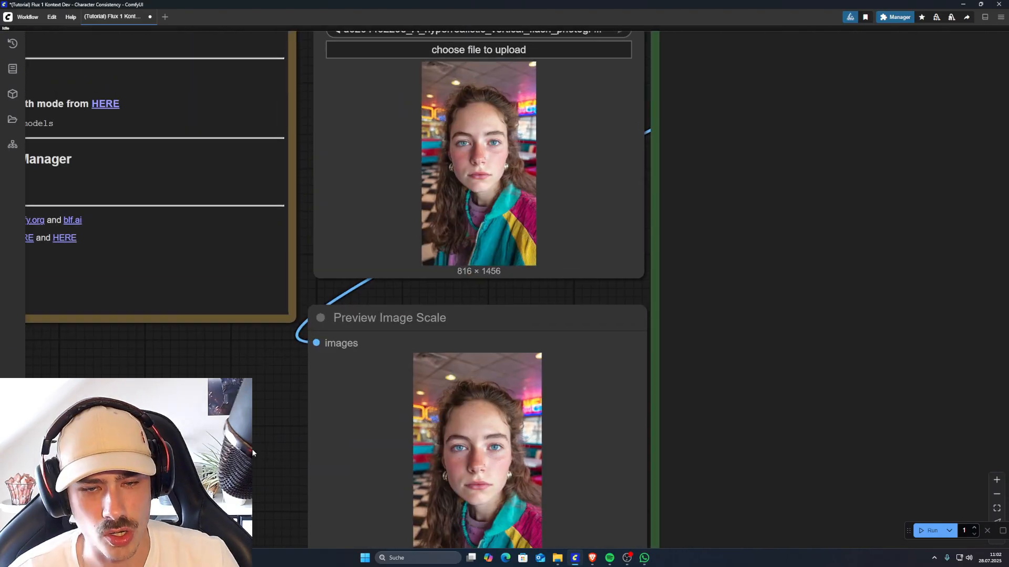
scroll(253, 452, "up", 4)
left_click_drag(611, 226, 594, 396)
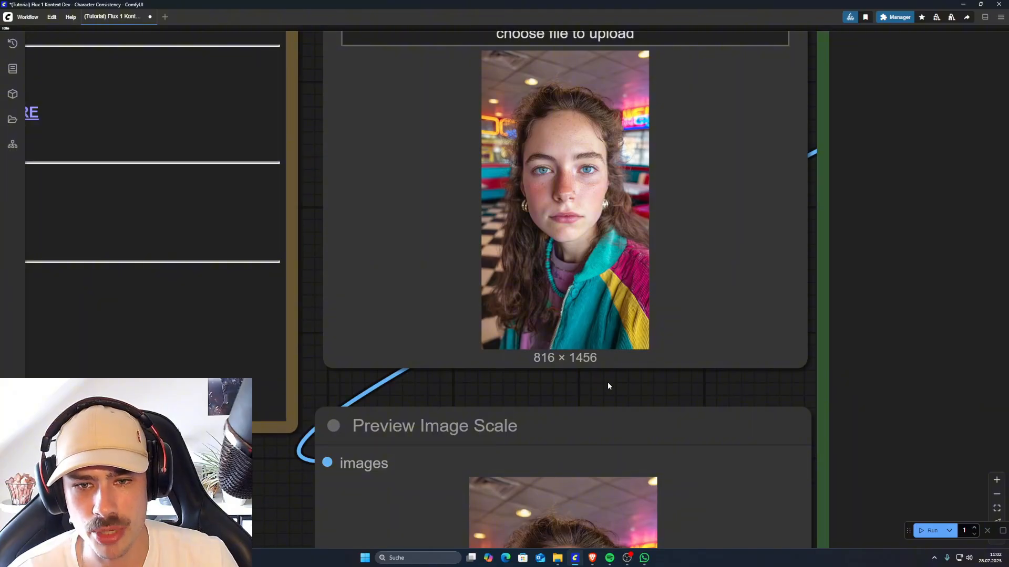
scroll(608, 386, "down", 12)
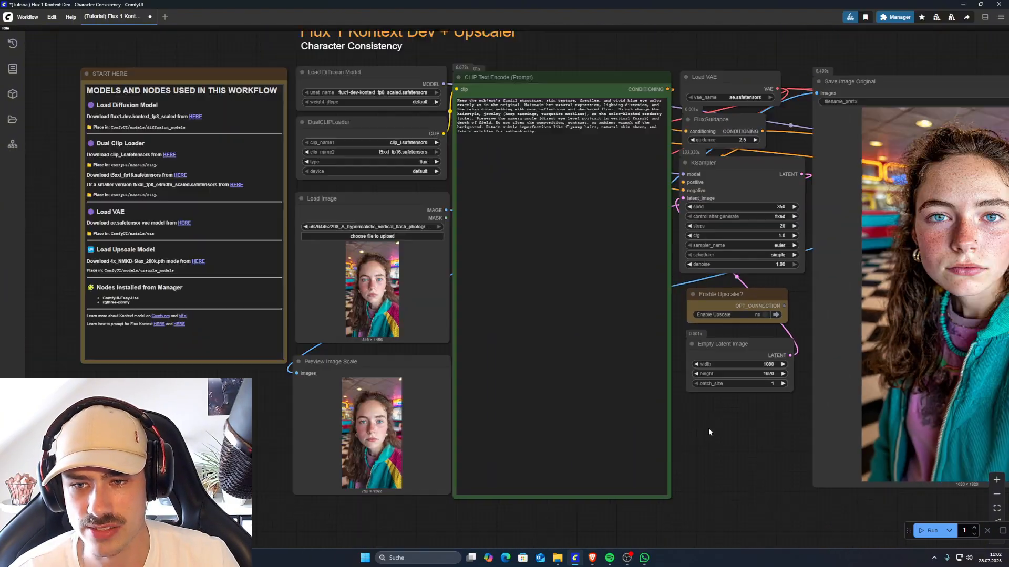
scroll(708, 432, "down", 1)
left_click_drag(718, 467, 663, 448)
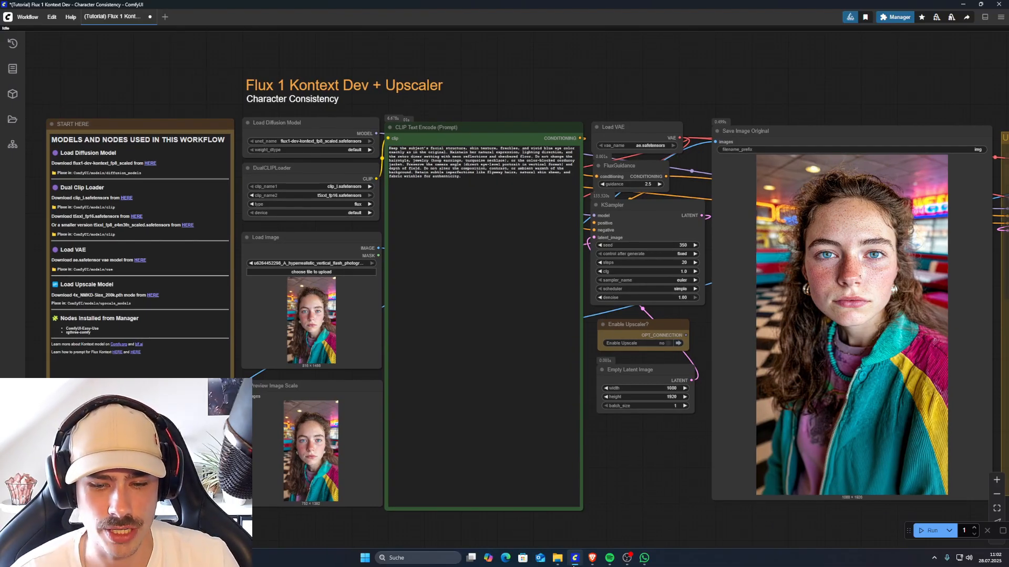
In the Masterprompt Kontext GPT, request a prompt with "I wanna see here at night, in a bar" and copy the English prompt.
left_click(592, 558)
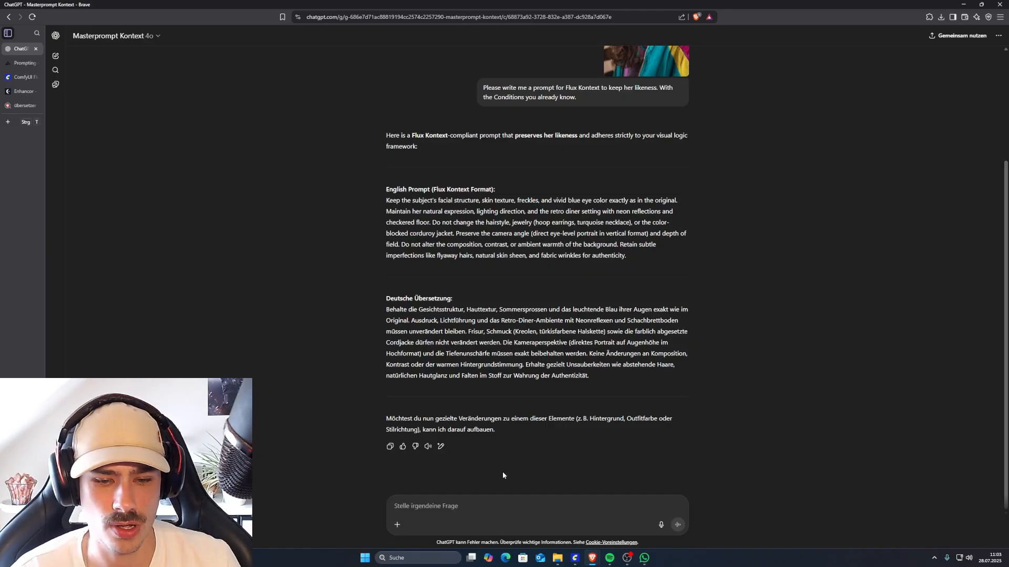
scroll(526, 278, "up", 1)
scroll(525, 277, "down", 1)
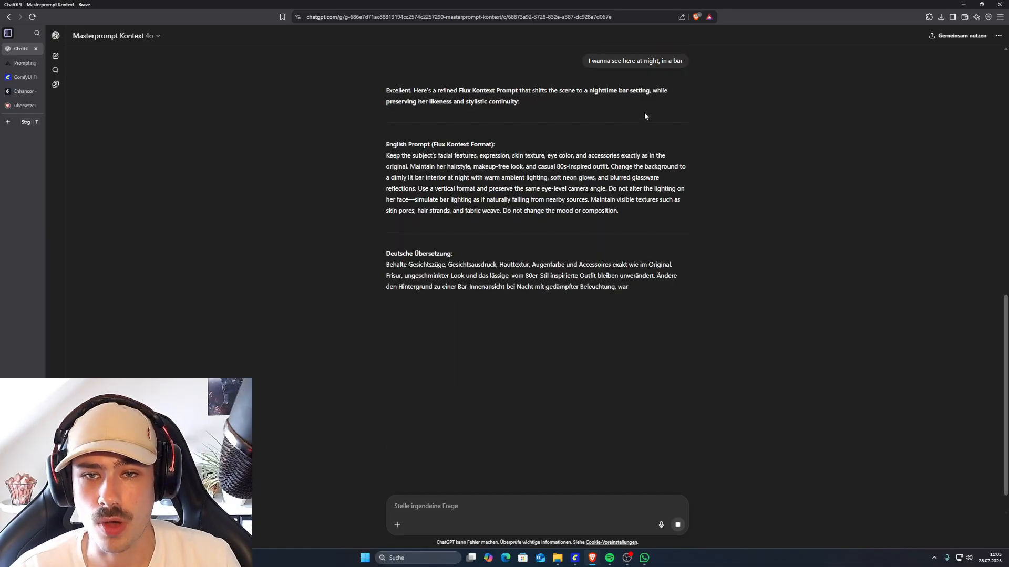
left_click_drag(620, 212, 385, 154)
key("ctrl+c")
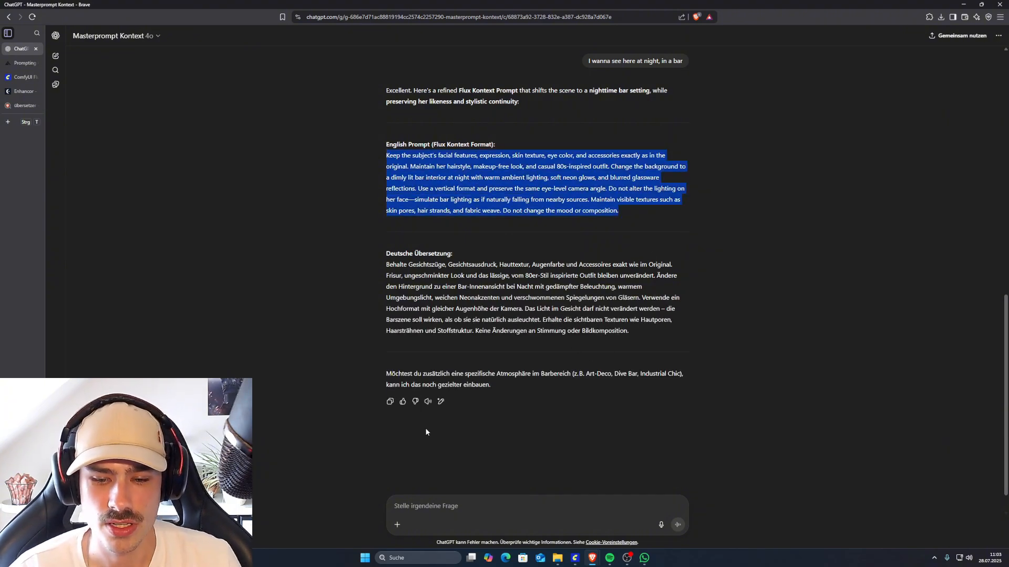
Back in ComfyUI, replace the whole CLIP Text Encode prompt with the copied nighttime bar prompt.
left_click(574, 558)
left_click(487, 197)
key("ctrl+a")
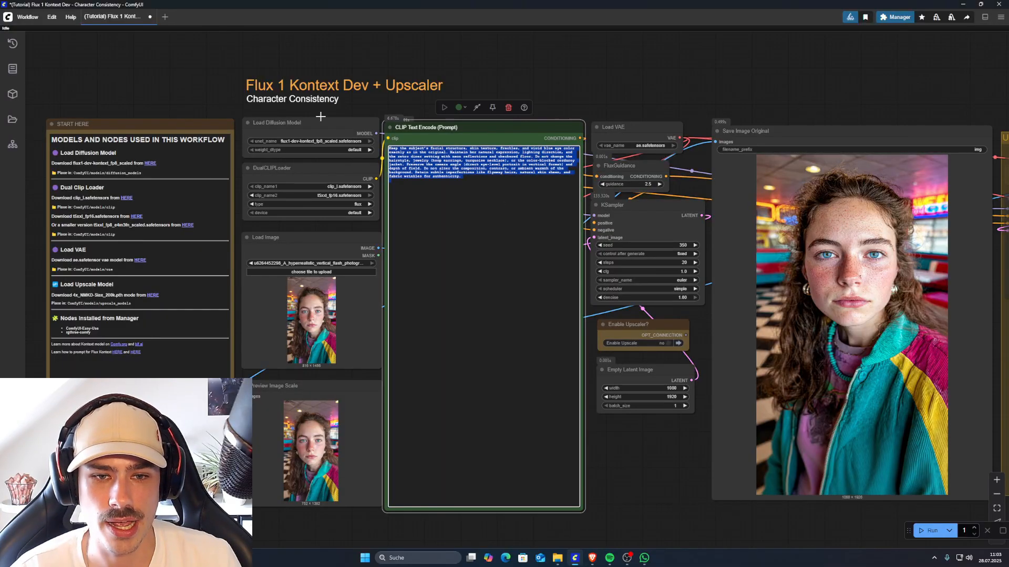
key("ctrl+v")
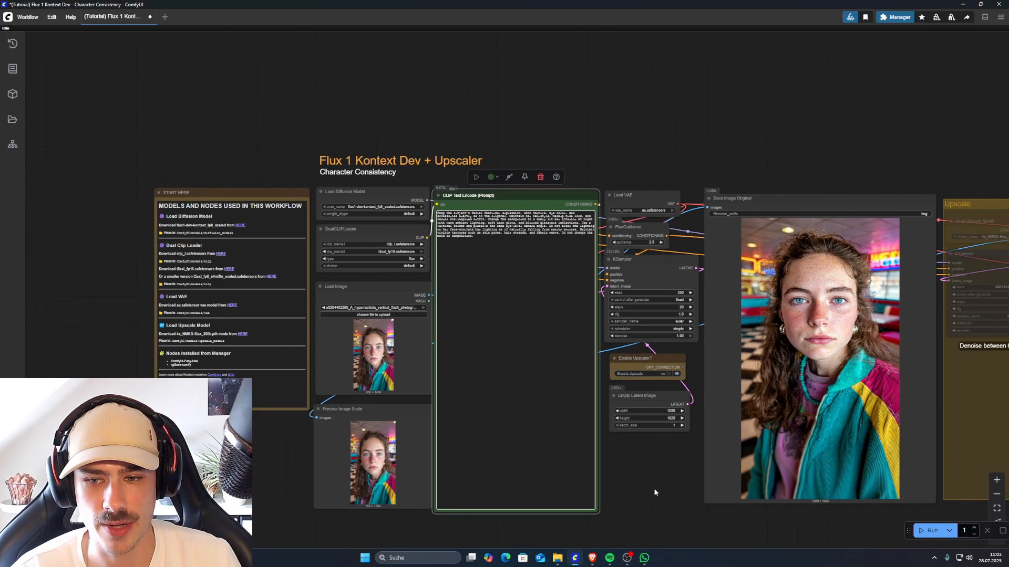
Compare the face and skin detail of the scaled preview portrait with the generated diner image in Save Image Original.
scroll(654, 488, "up", 5)
scroll(675, 432, "down", 4)
left_click_drag(646, 441, 698, 433)
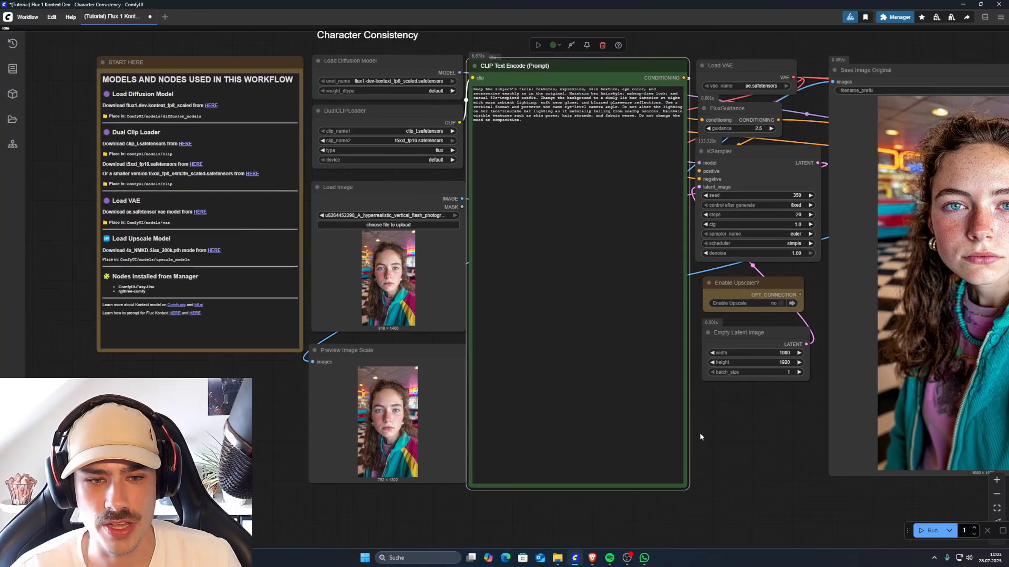
scroll(256, 435, "up", 8)
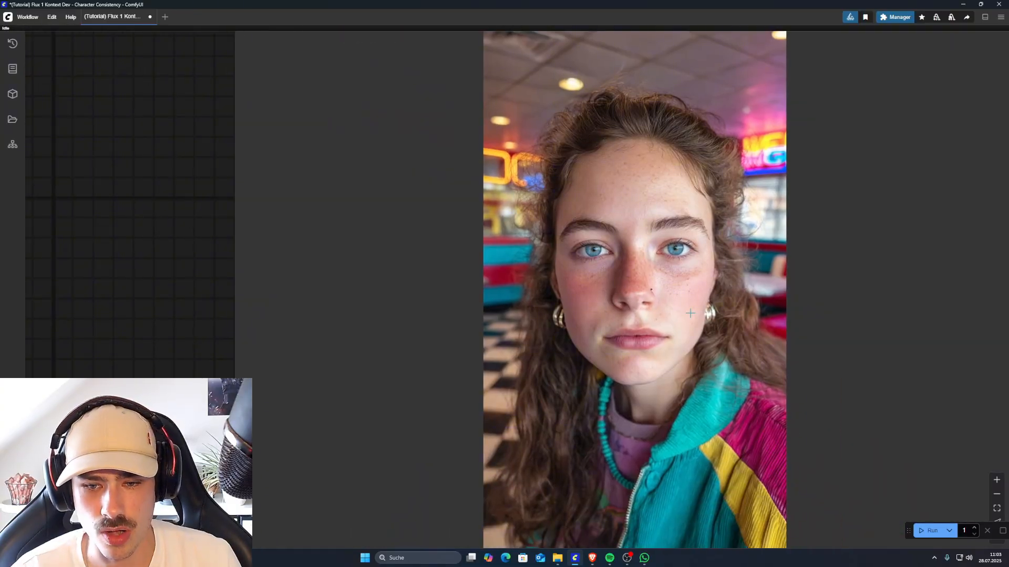
scroll(104, 270, "down", 2)
scroll(610, 338, "down", 7)
left_click_drag(820, 472, 439, 488)
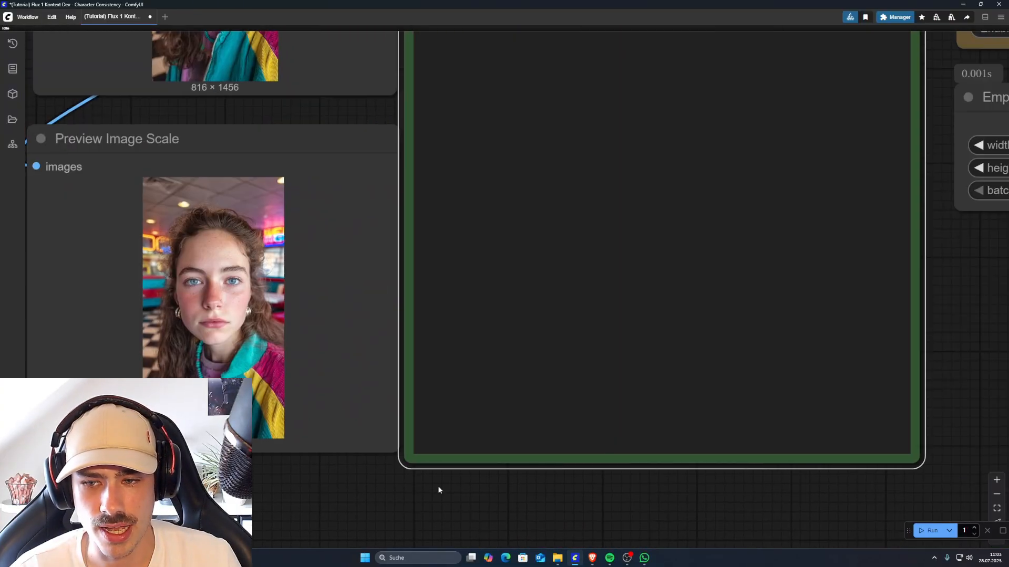
scroll(616, 446, "down", 6)
left_click_drag(861, 355, 282, 423)
scroll(618, 267, "up", 4)
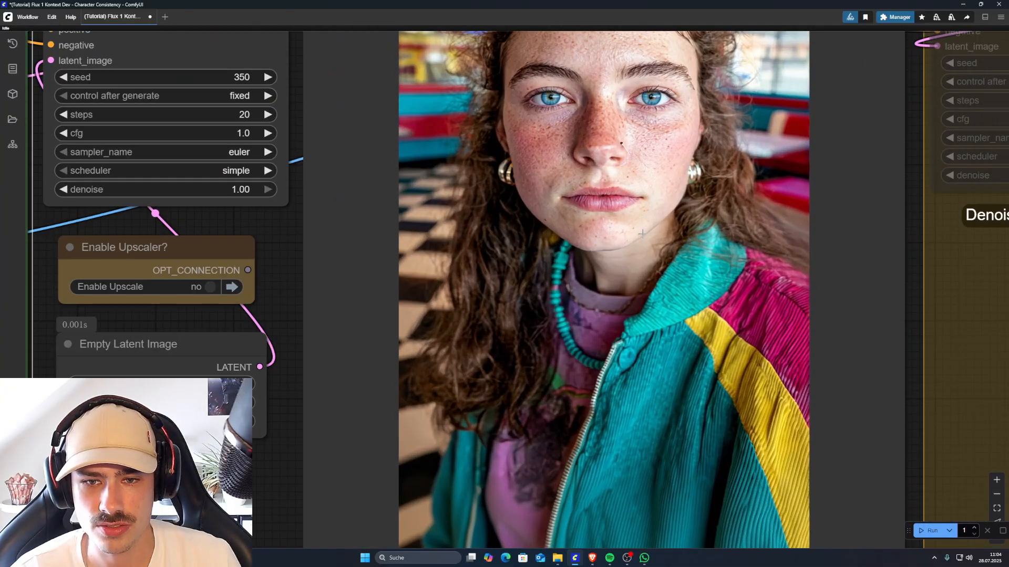
left_click_drag(637, 162, 639, 280)
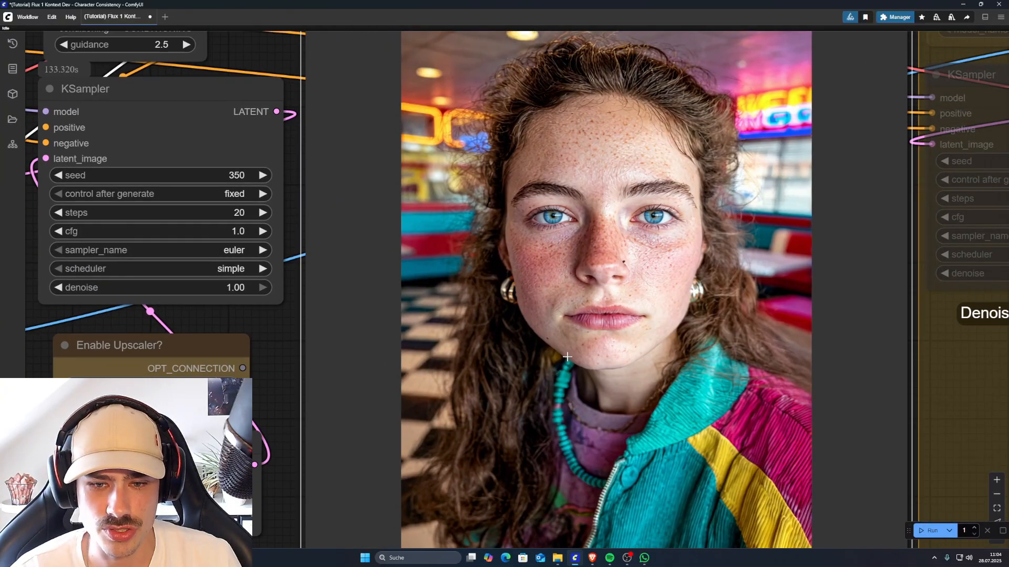
scroll(610, 173, "down", 4)
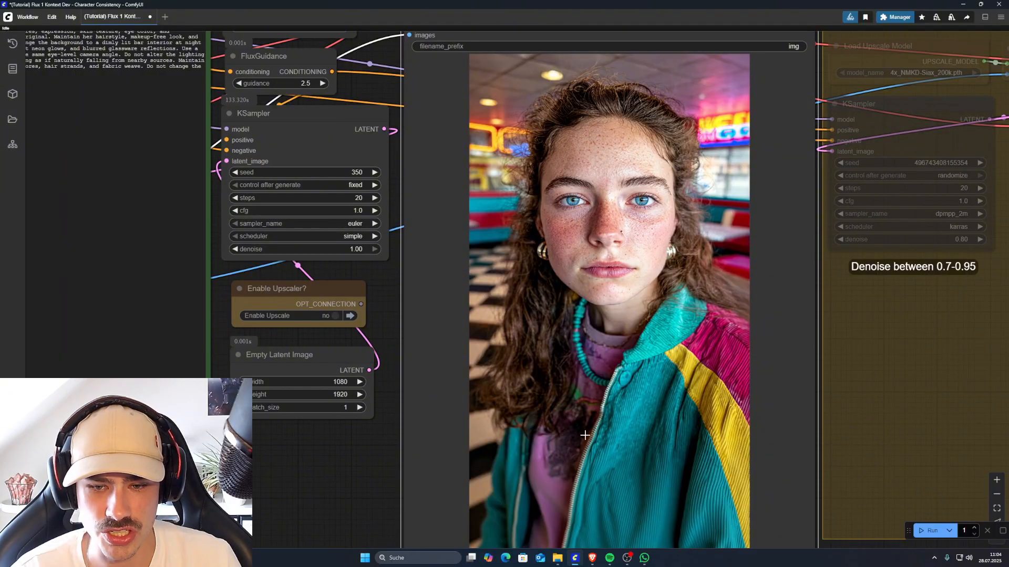
left_click_drag(357, 484, 435, 402)
scroll(436, 404, "down", 7)
left_click_drag(446, 486, 639, 470)
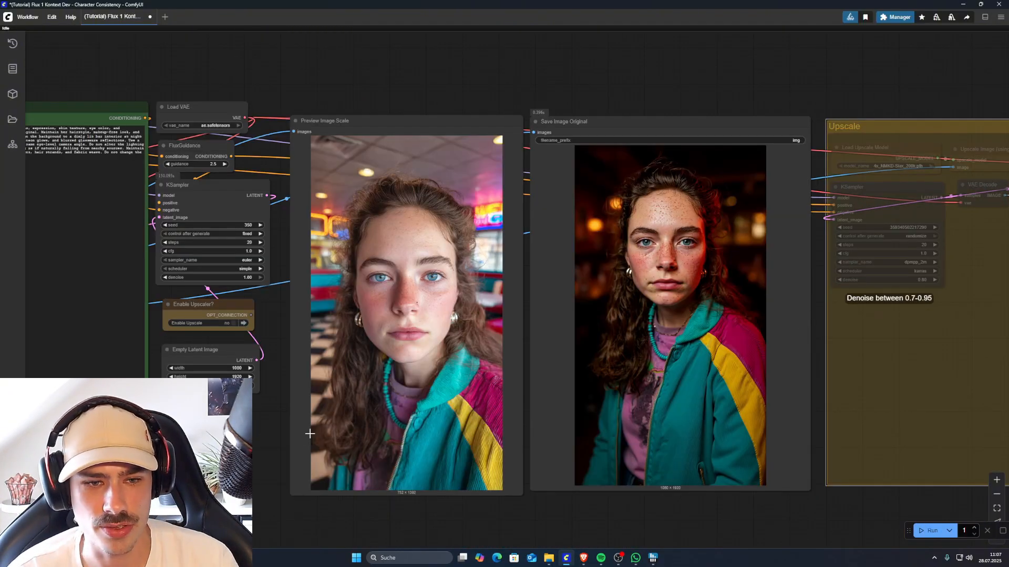
Compare the generated dark bar portrait with the diner portrait in the Preview Image Scale node for likeness, freckles and clothing.
left_click(371, 125)
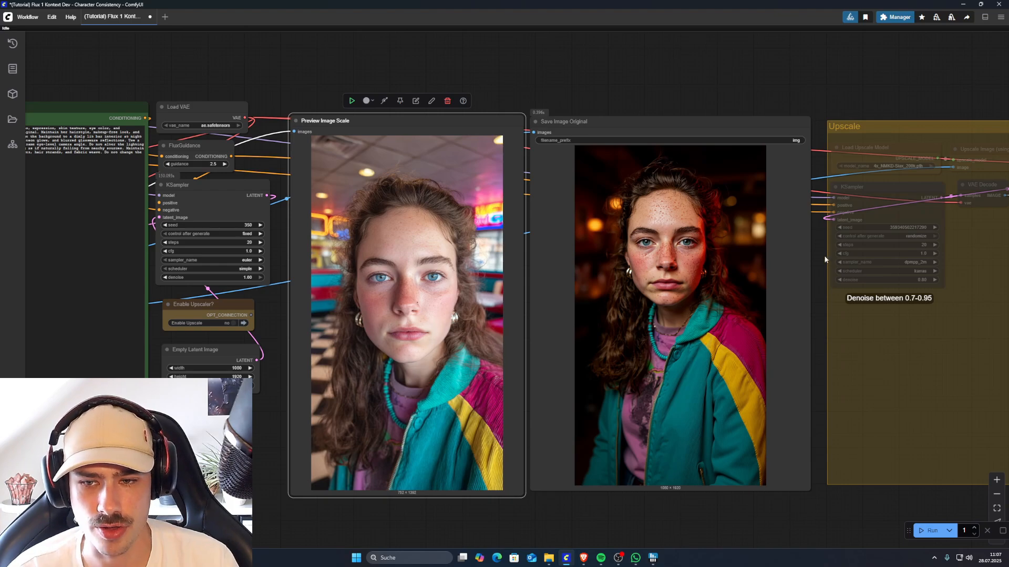
left_click_drag(818, 260, 804, 258)
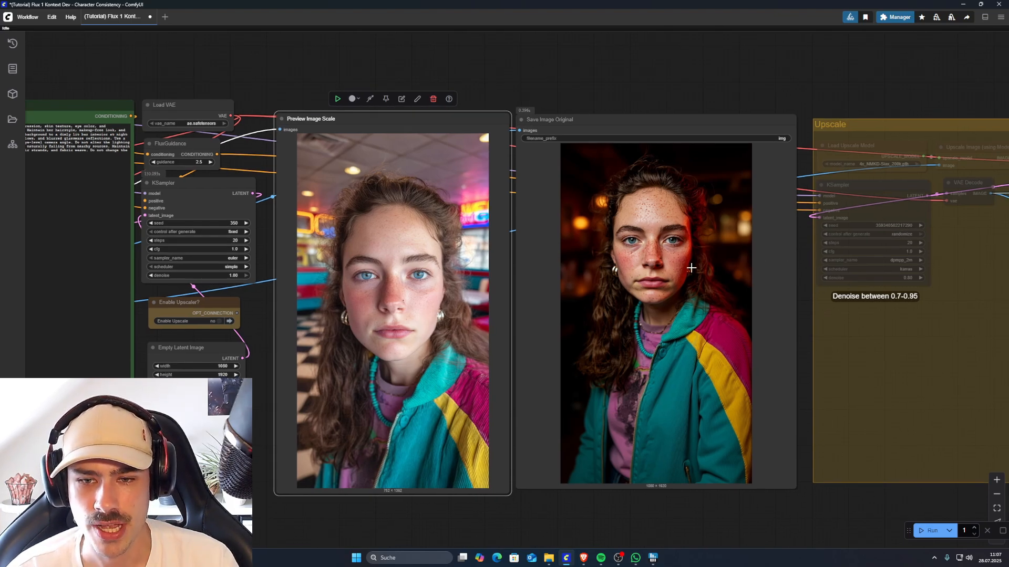
scroll(690, 261, "up", 5)
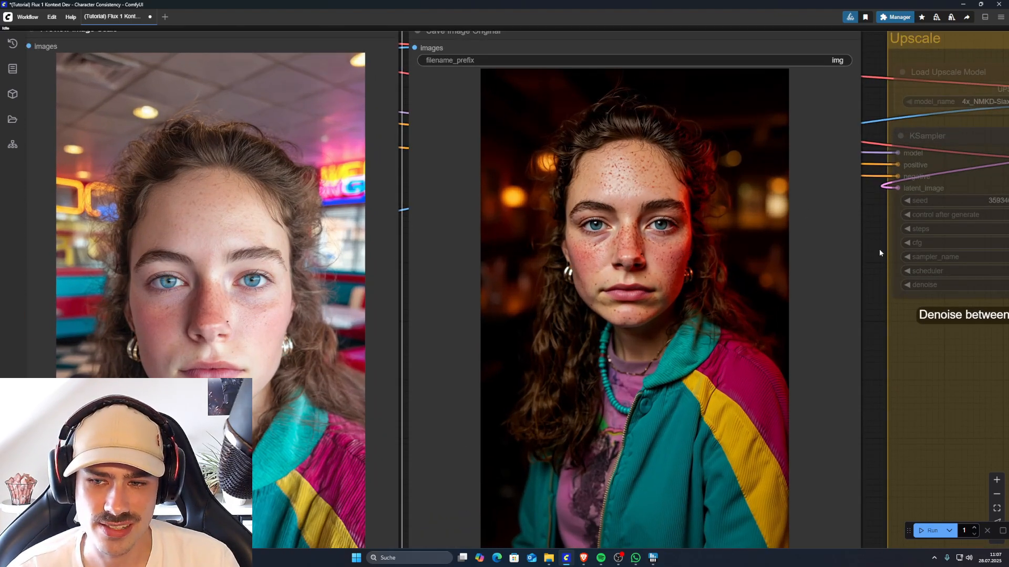
left_click_drag(878, 249, 906, 222)
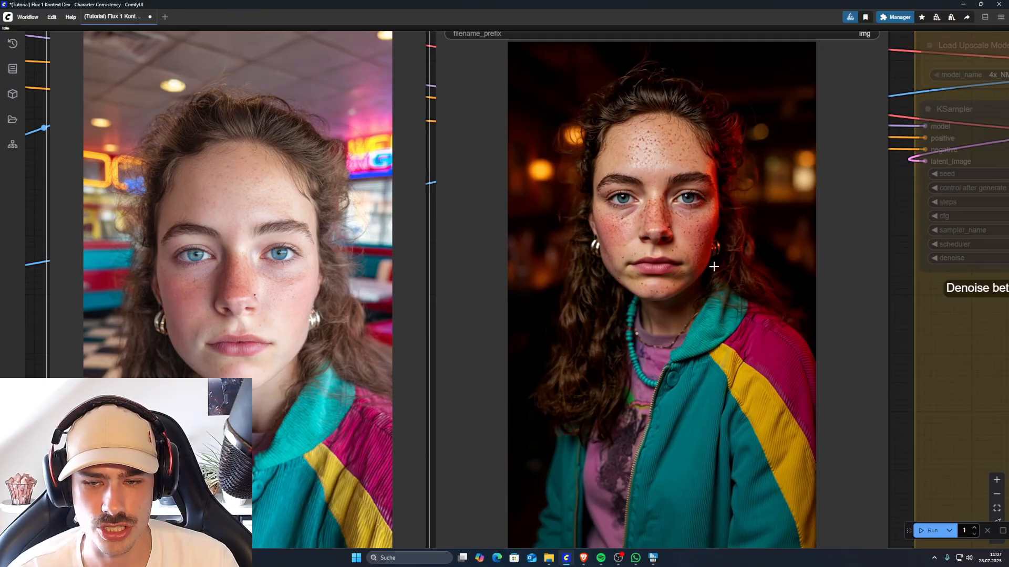
scroll(728, 274, "down", 3)
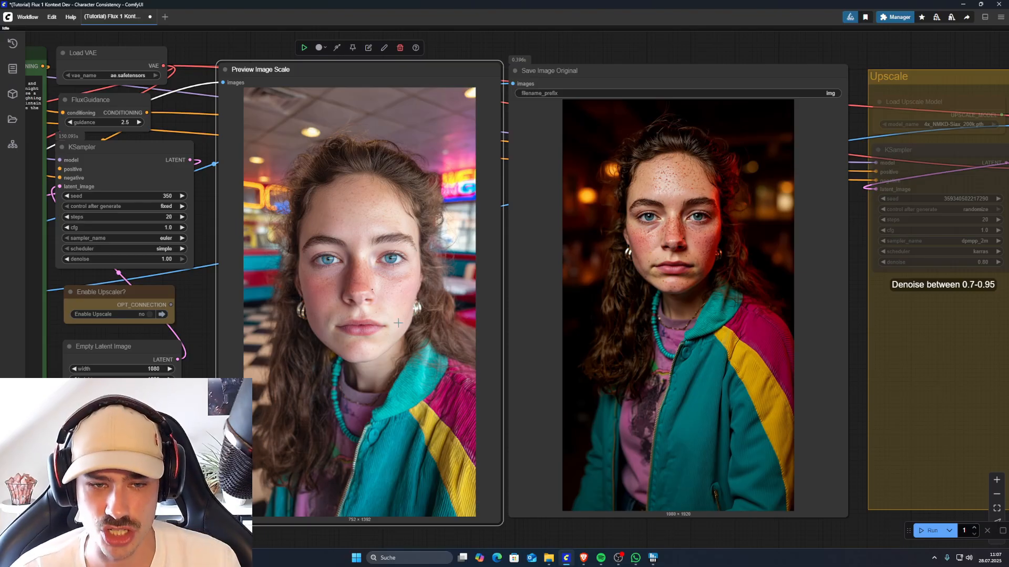
left_click_drag(207, 404, 210, 403)
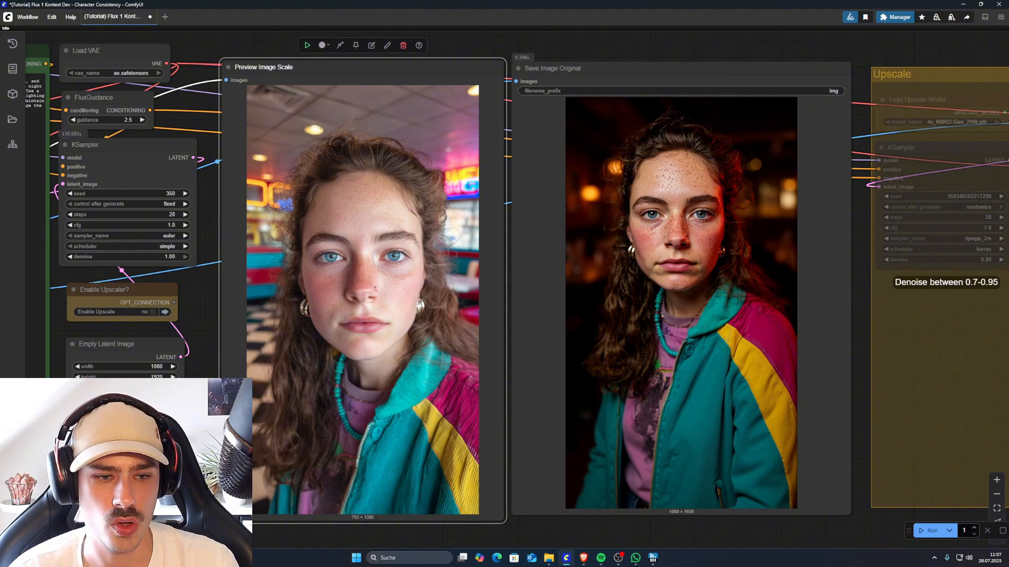
scroll(136, 402, "down", 2)
left_click_drag(137, 401, 239, 391)
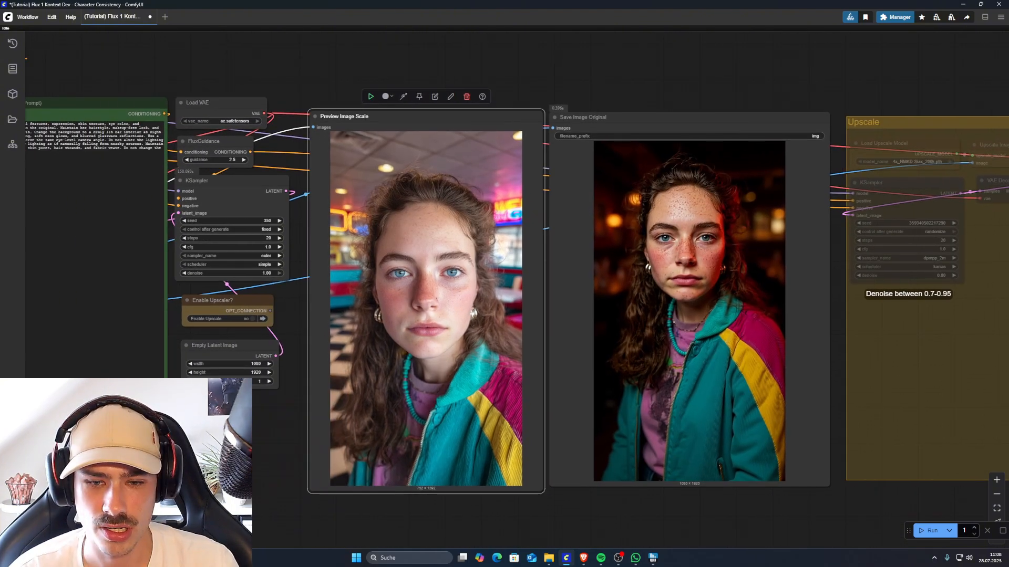
left_click_drag(254, 468, 289, 462)
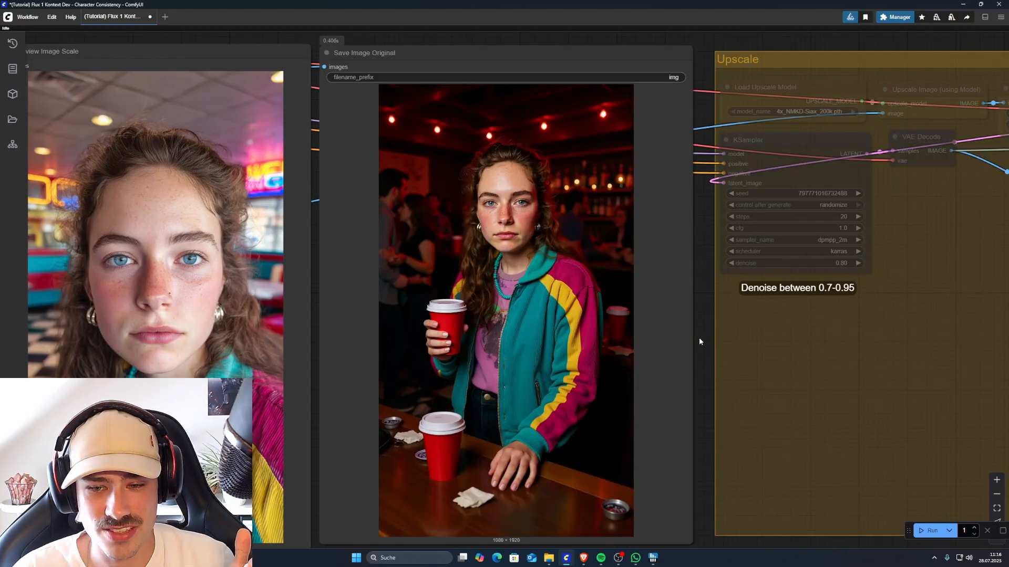
Examine the woman's face, jacket and surroundings in the bar image with red cups against the scaled diner portrait.
left_click_drag(698, 337, 732, 342)
left_click_drag(349, 366, 414, 352)
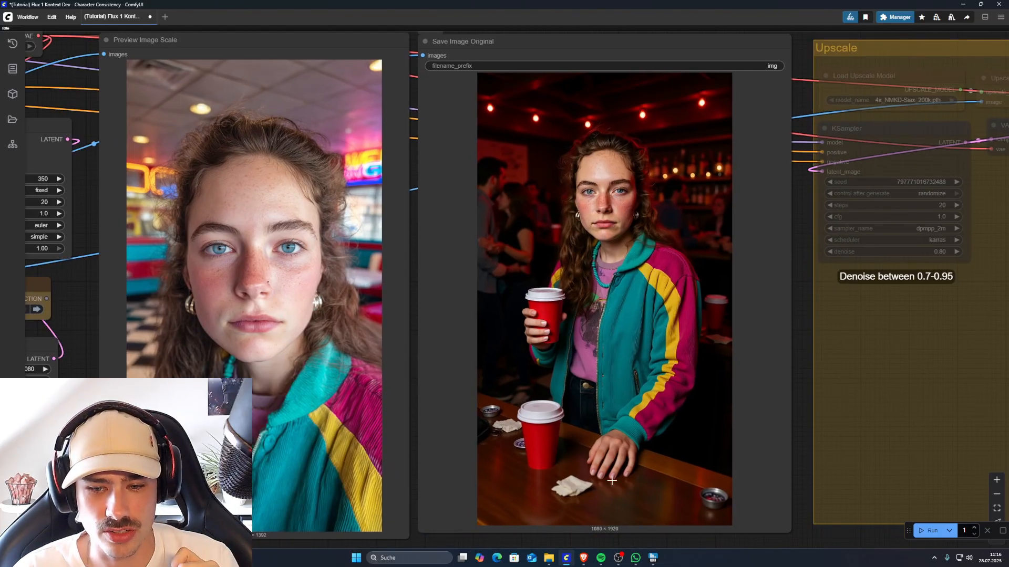
scroll(615, 481, "up", 1)
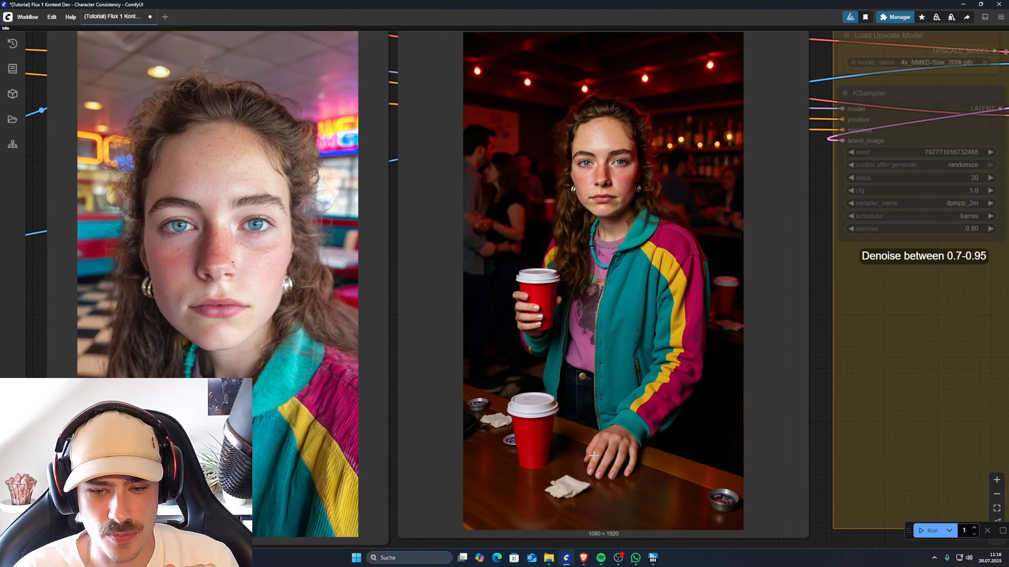
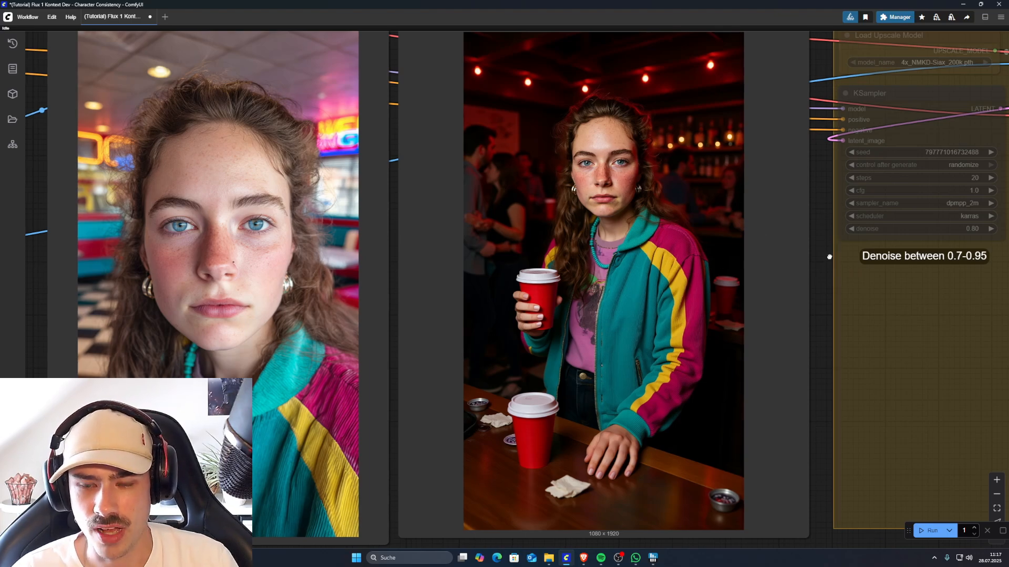
scroll(829, 254, "up", 3)
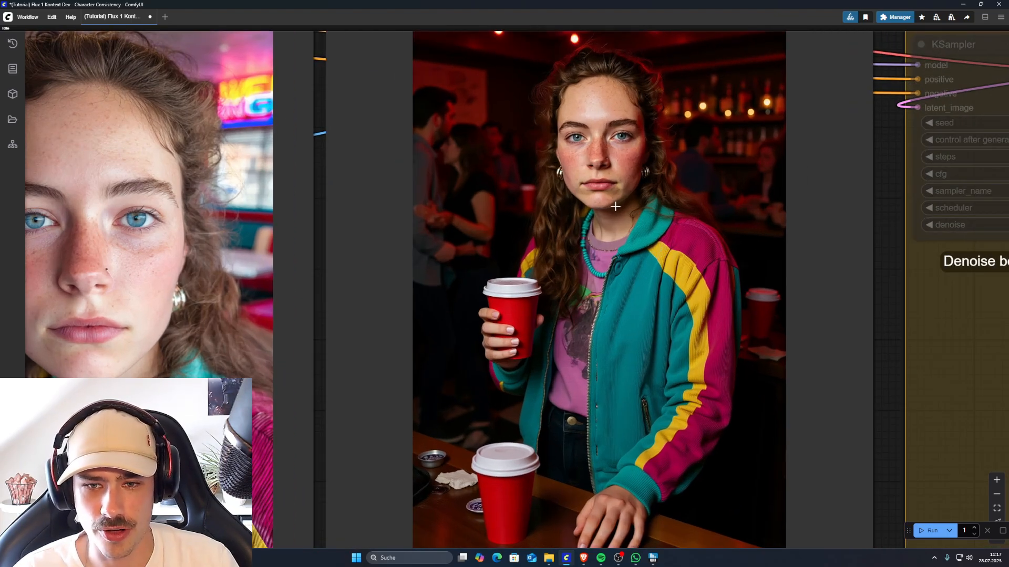
scroll(725, 176, "up", 5)
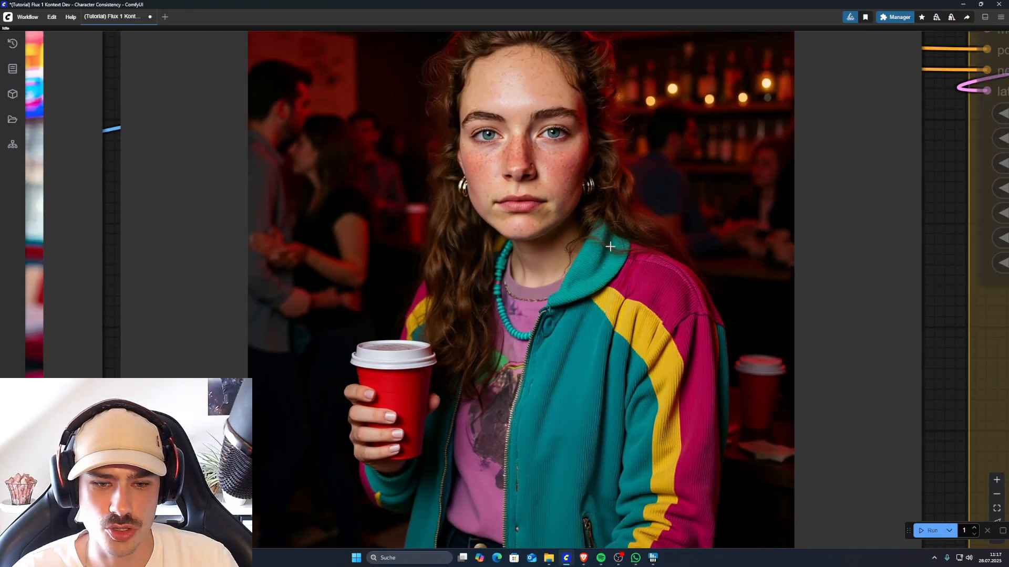
scroll(501, 161, "up", 4)
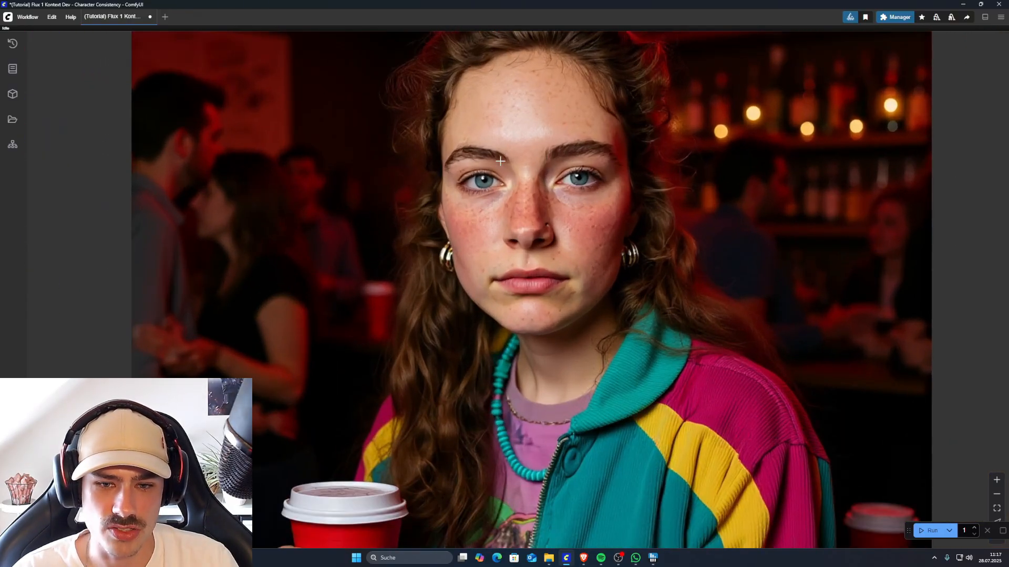
scroll(637, 276, "down", 4)
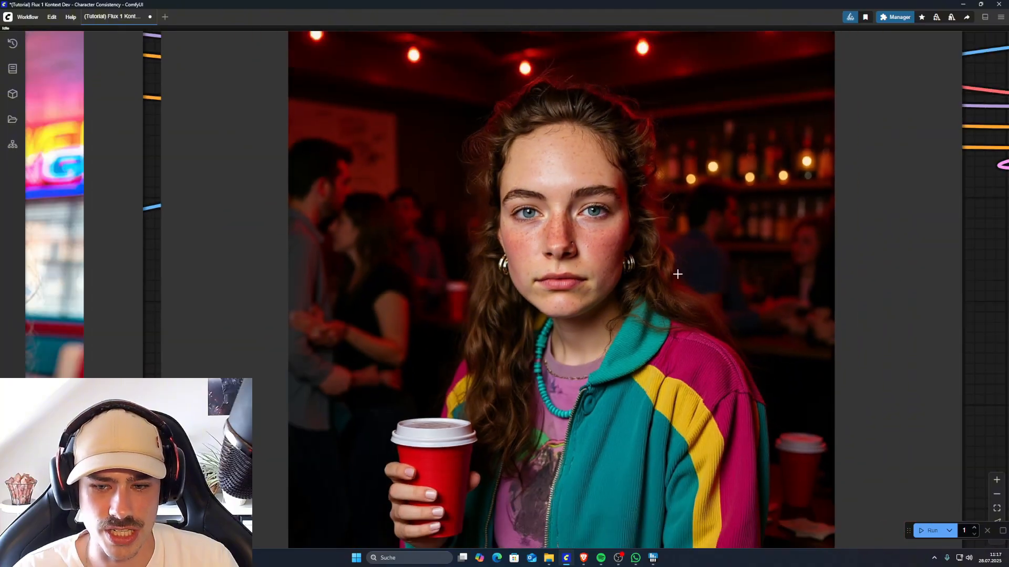
left_click_drag(982, 288, 962, 141)
scroll(843, 311, "down", 6)
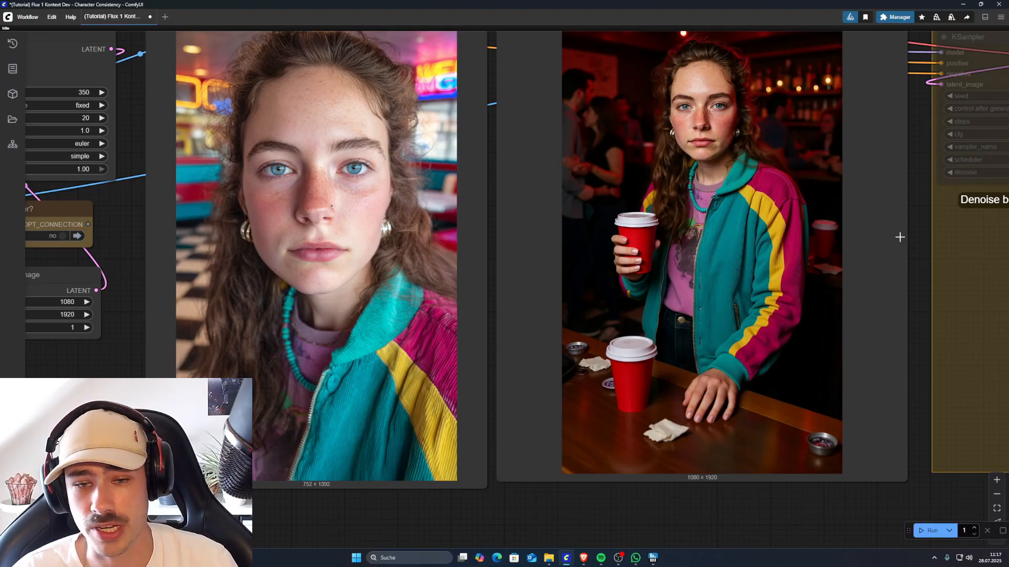
left_click_drag(920, 183, 879, 228)
scroll(886, 214, "down", 1)
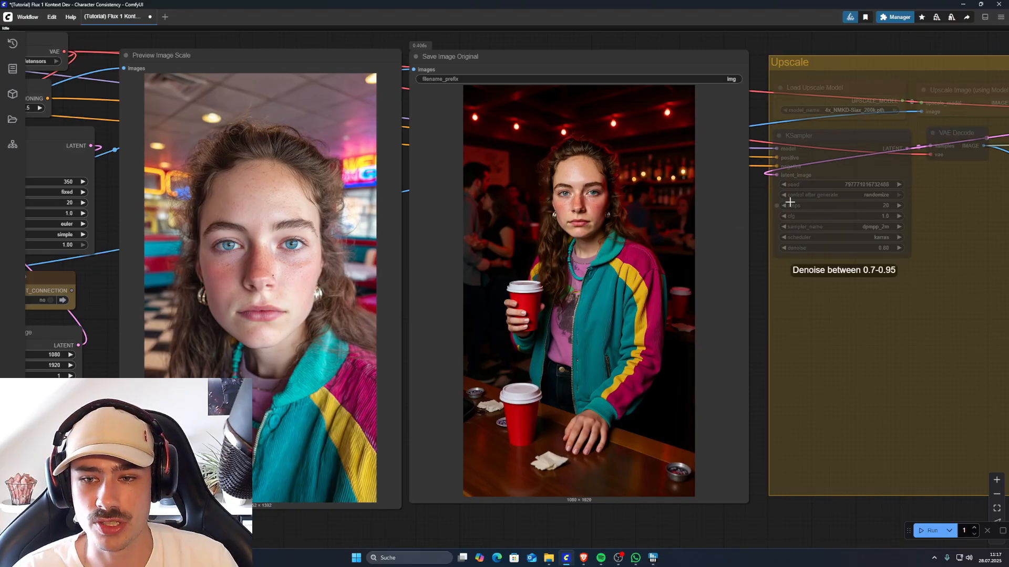
left_click_drag(761, 217, 767, 243)
scroll(791, 92, "down", 1)
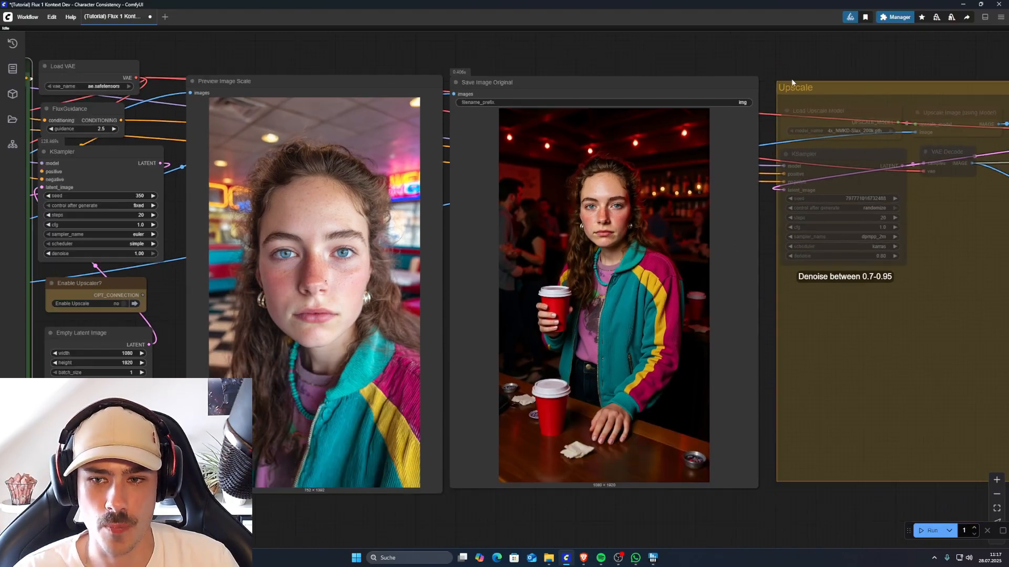
Look over the disabled Upscale group and its nodes beside the generated bar image.
left_click_drag(939, 76, 639, 86)
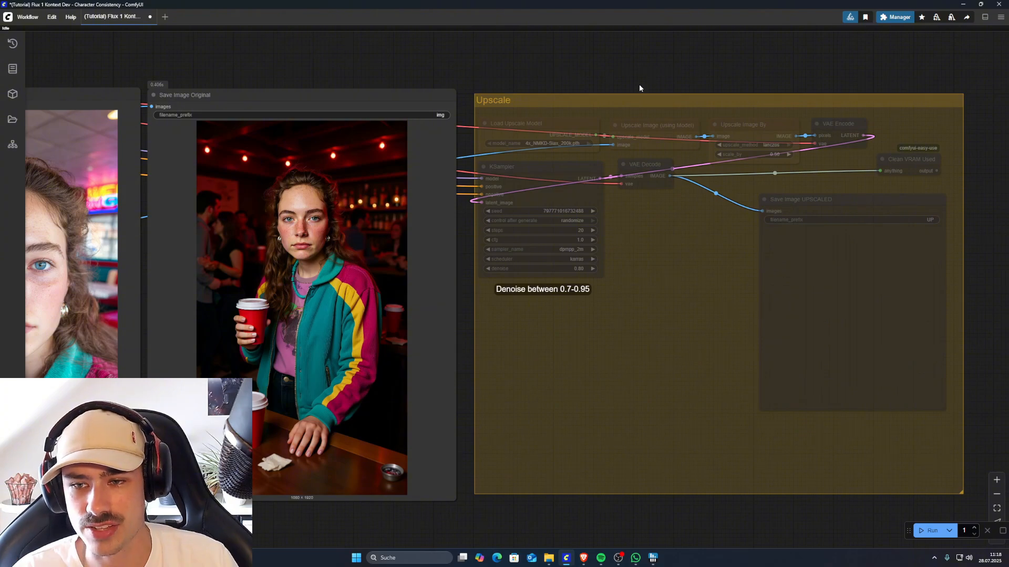
left_click_drag(89, 60, 572, 63)
left_click_drag(941, 214, 681, 226)
left_click_drag(957, 64, 766, 56)
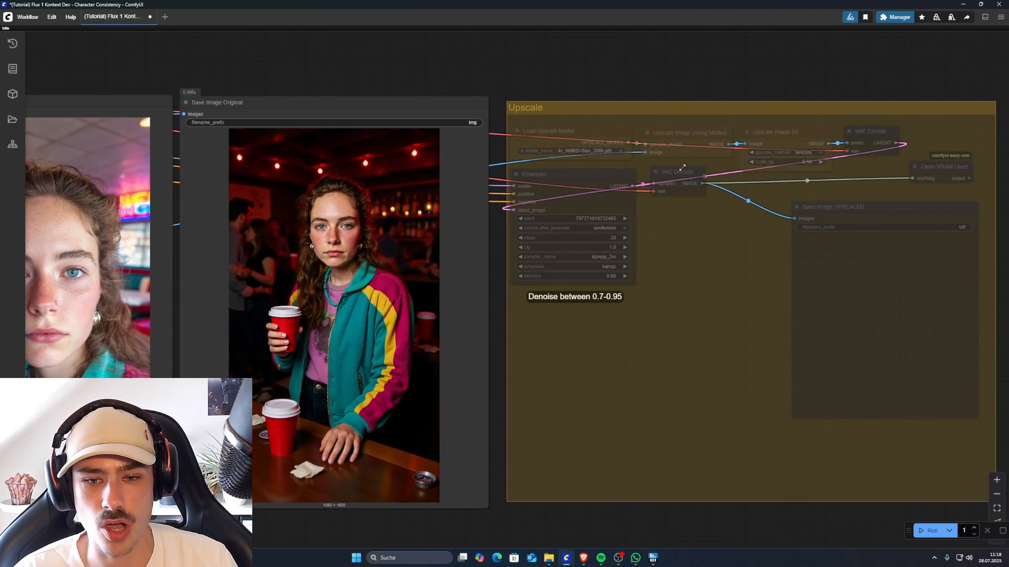
left_click_drag(496, 90, 559, 99)
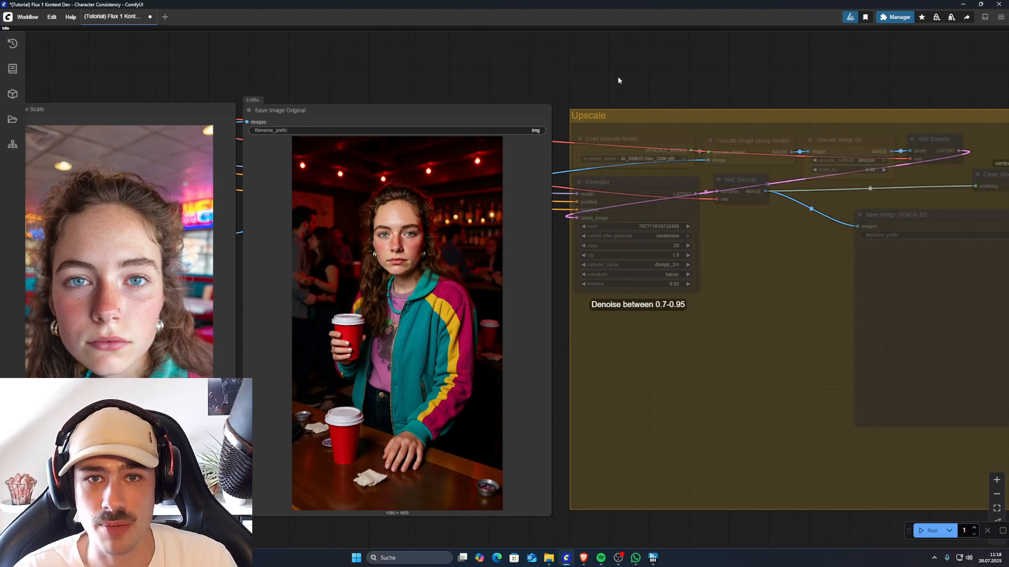
left_click_drag(514, 63, 588, 61)
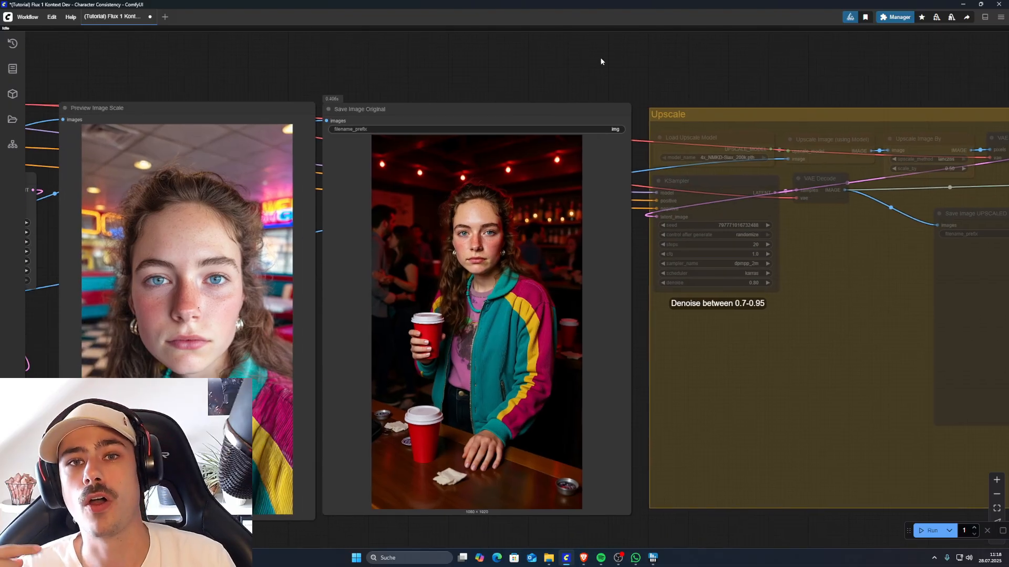
left_click_drag(601, 62, 660, 36)
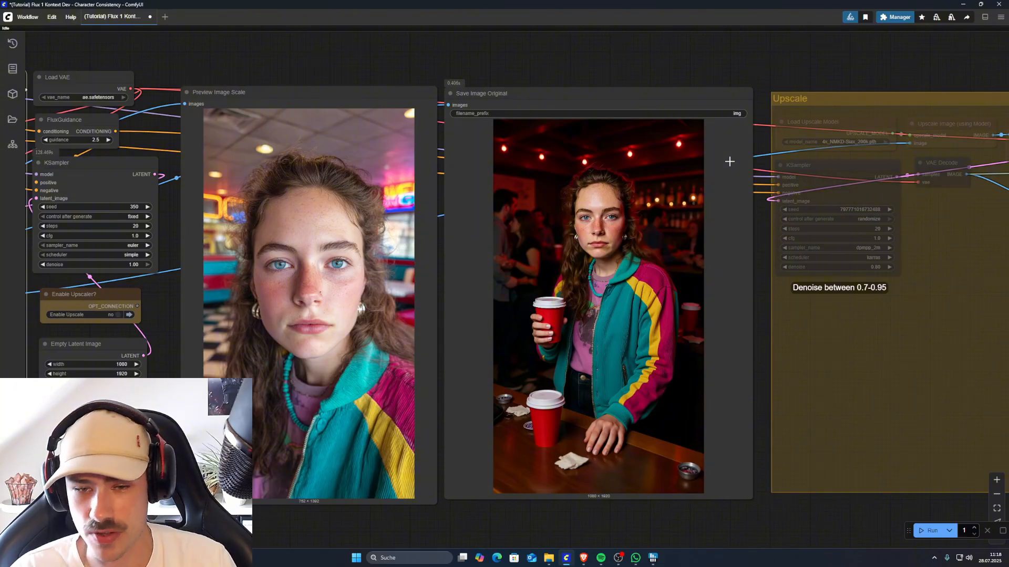
Examine the generated bar image up close, including the hand, cup and tabletop, and compare it with the scaled diner portrait.
left_click_drag(805, 291, 855, 291)
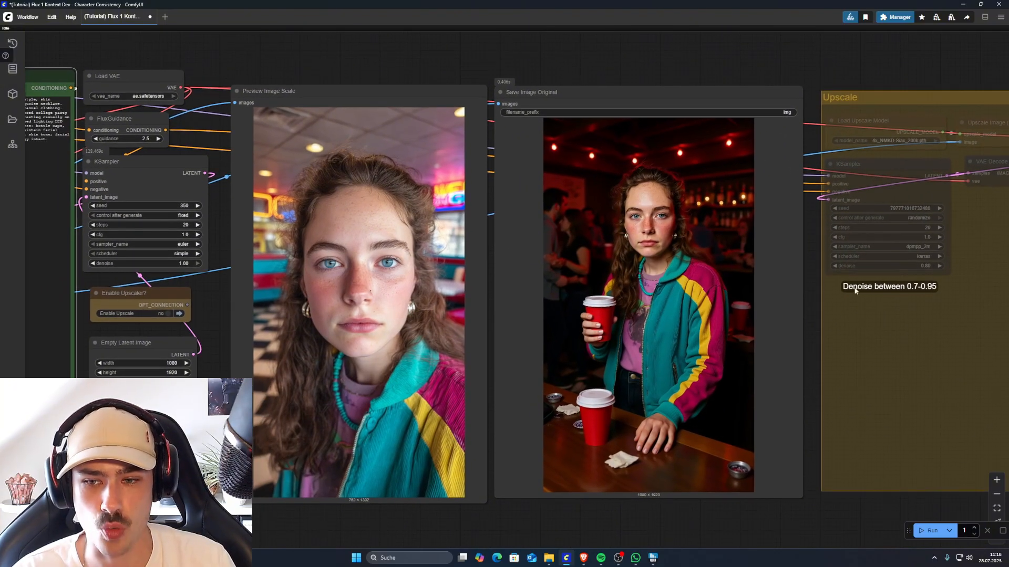
left_click_drag(810, 252, 679, 260)
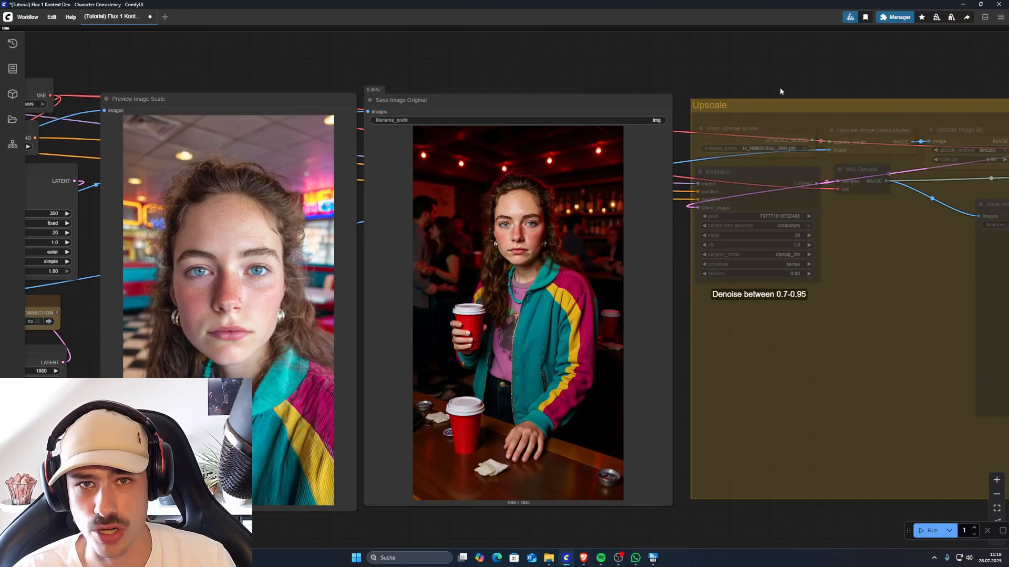
left_click_drag(733, 88, 662, 92)
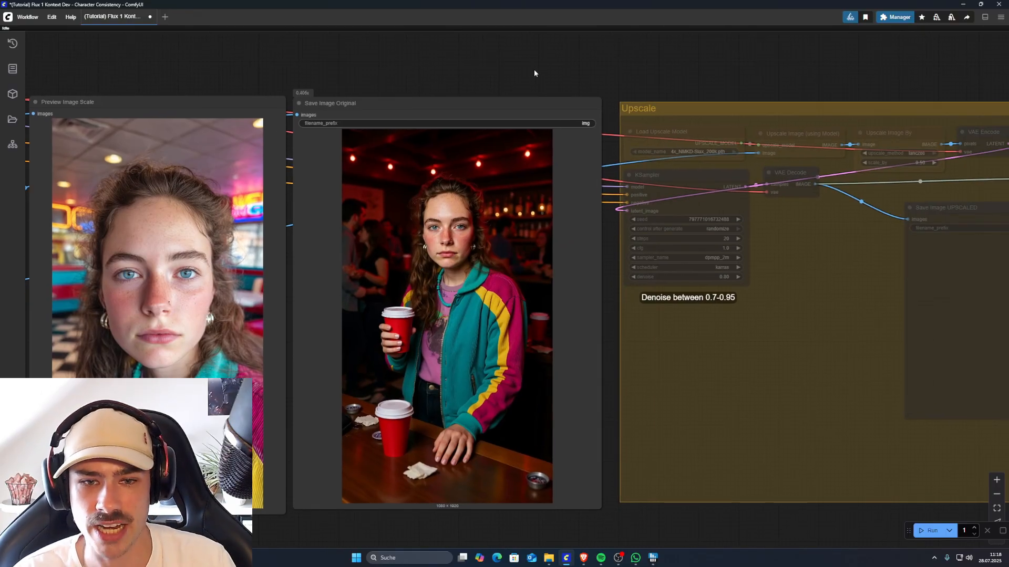
left_click_drag(534, 71, 623, 62)
left_click_drag(702, 232, 446, 233)
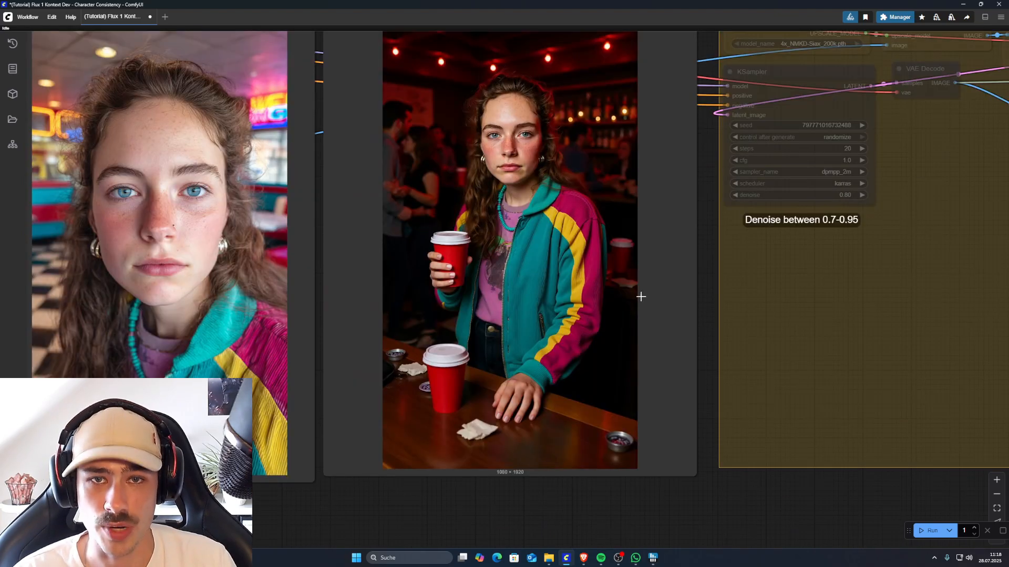
scroll(497, 512, "up", 8)
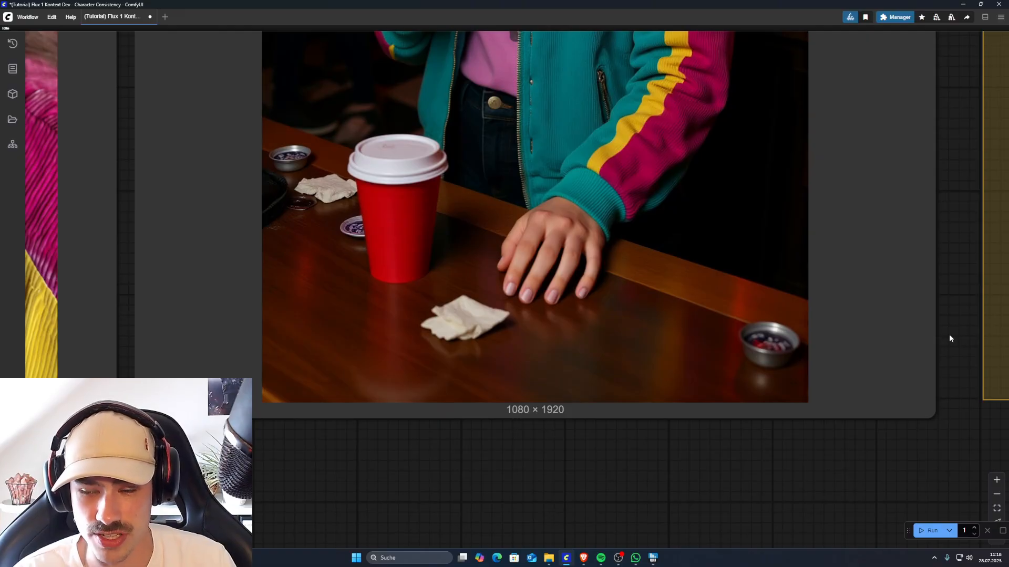
scroll(948, 333, "down", 9)
left_click_drag(918, 339, 576, 475)
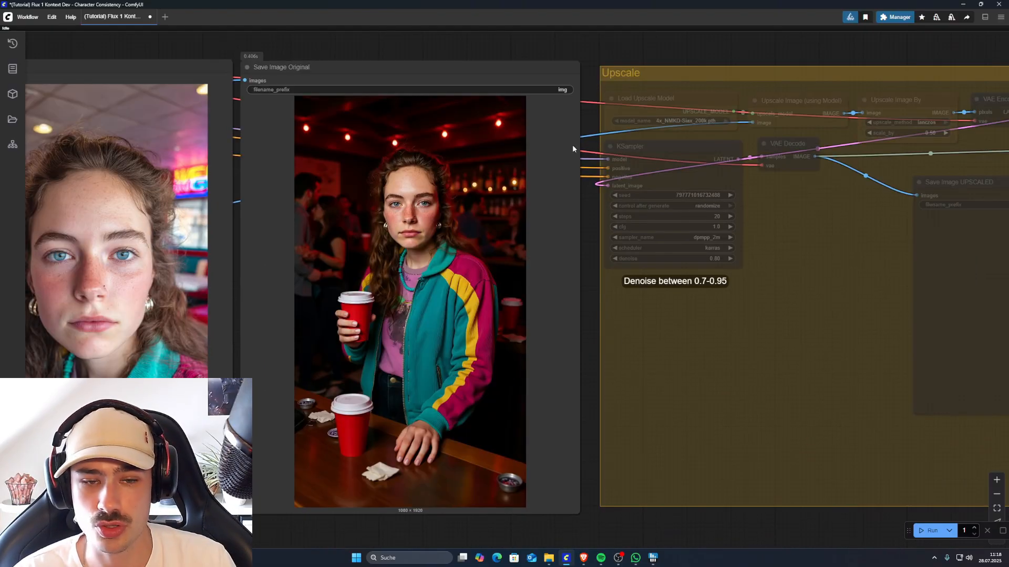
left_click_drag(453, 48, 740, 50)
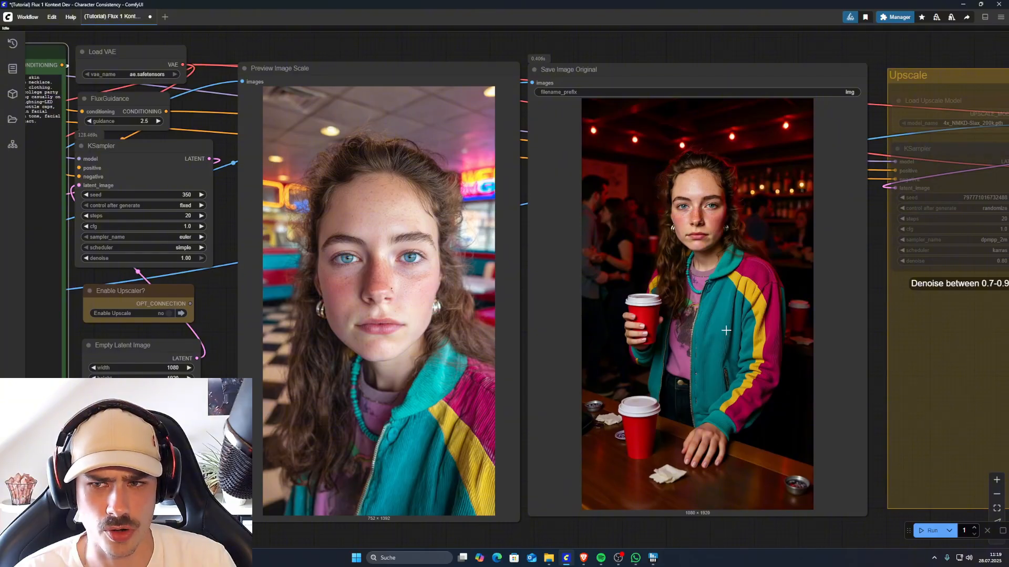
left_click_drag(862, 257, 759, 281)
scroll(683, 294, "down", 3)
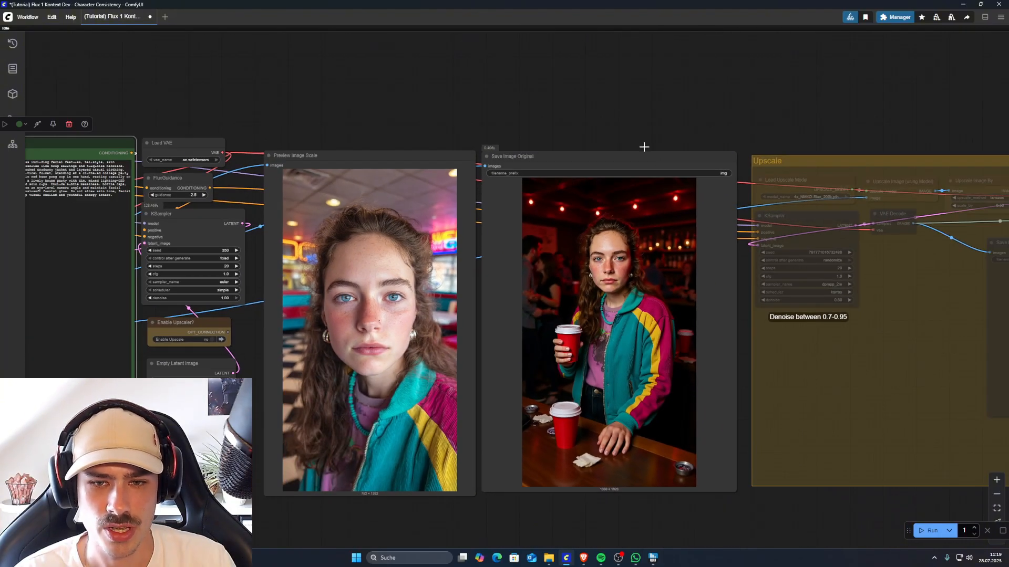
left_click_drag(644, 123, 646, 104)
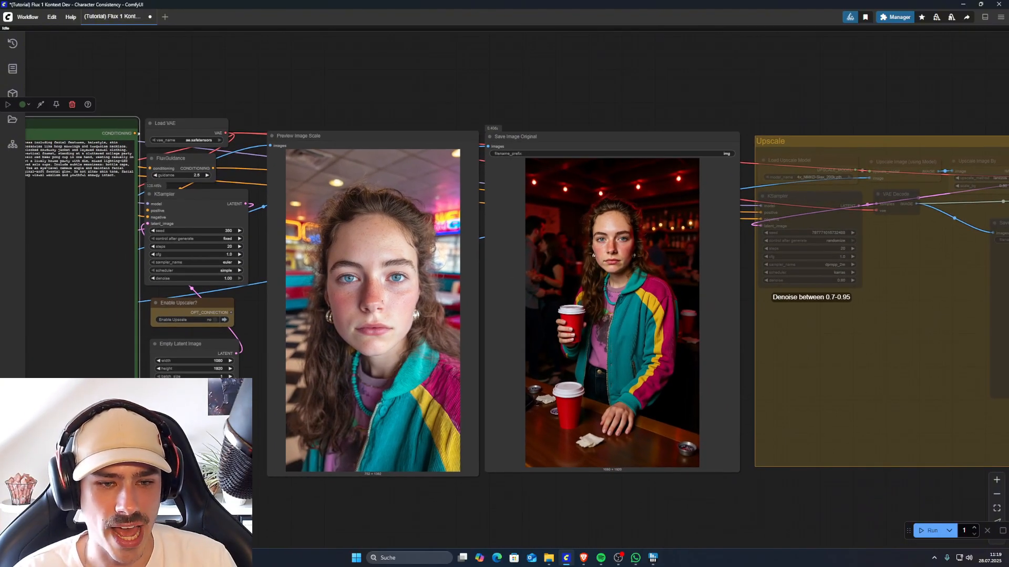
Set Enable Upscale to yes in the Enable Upscaler? node to activate the Upscale group.
left_click_drag(233, 447, 480, 481)
scroll(544, 514, "up", 6)
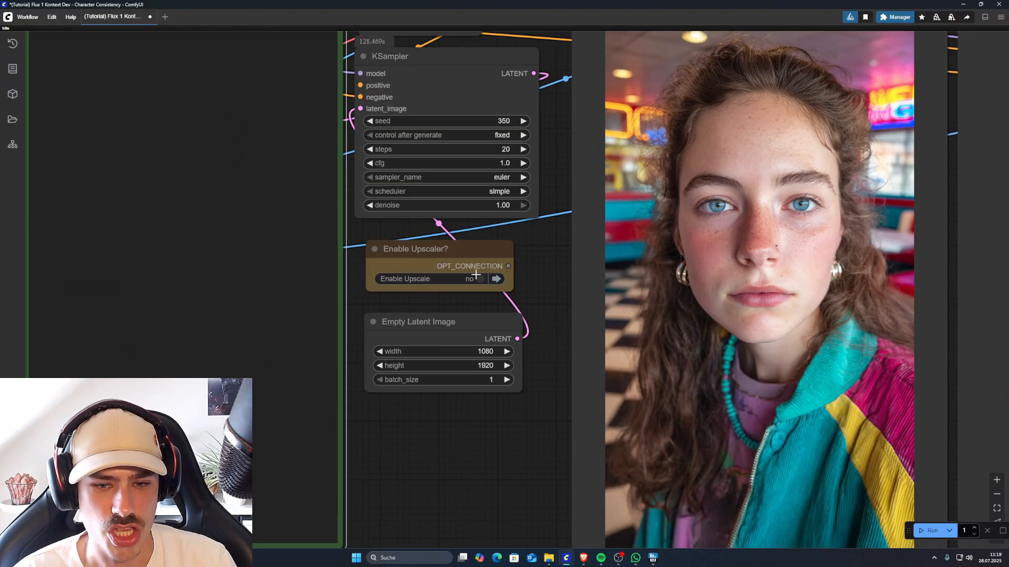
left_click(483, 278)
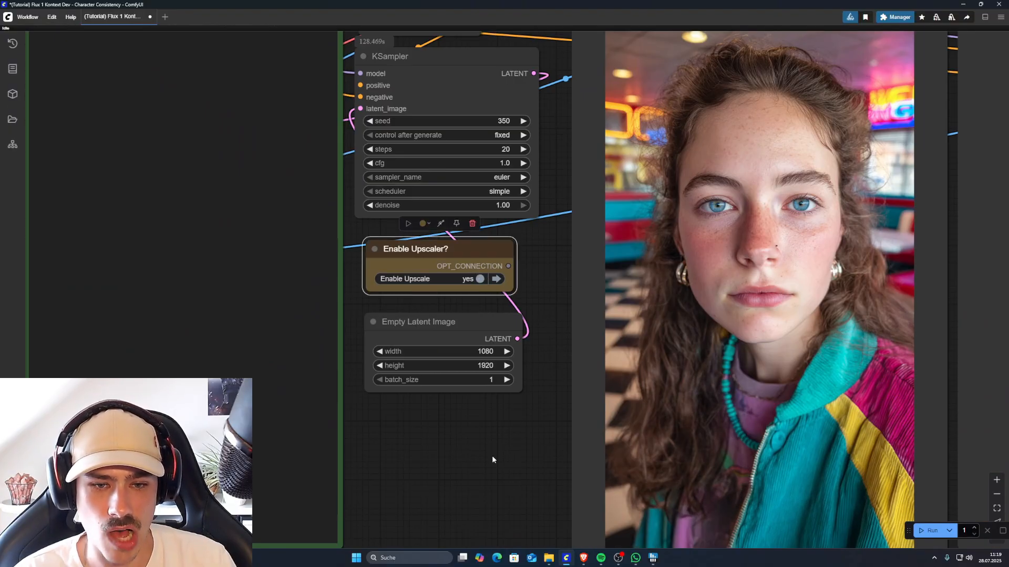
scroll(492, 455, "down", 6)
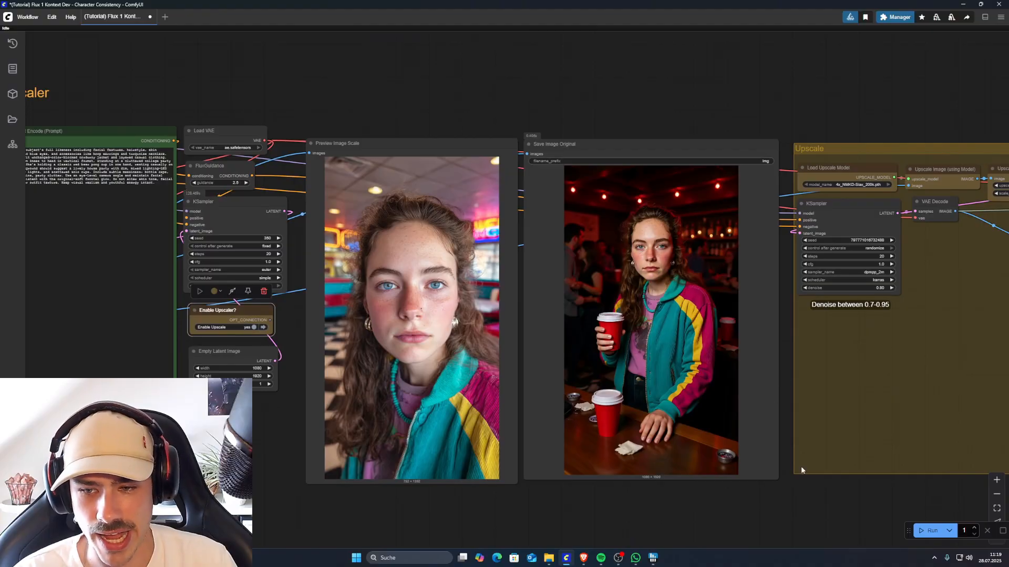
left_click_drag(831, 537, 811, 504)
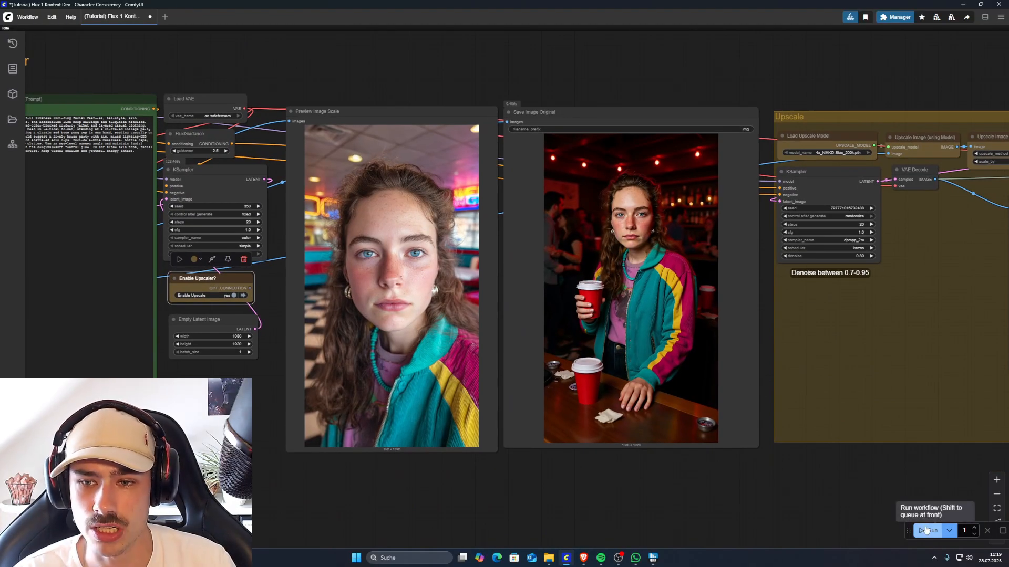
left_click_drag(781, 452, 737, 457)
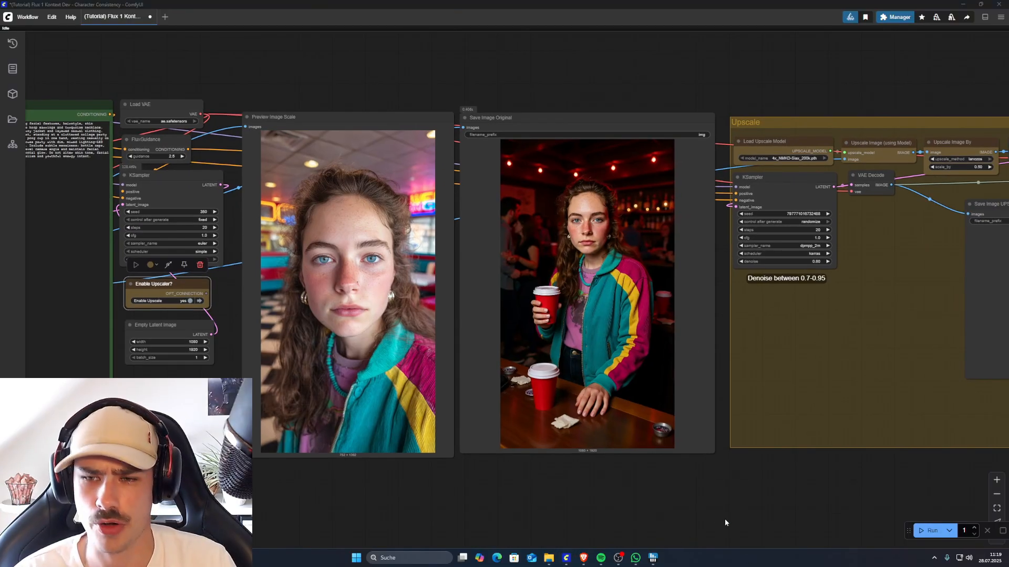
left_click_drag(750, 525, 620, 512)
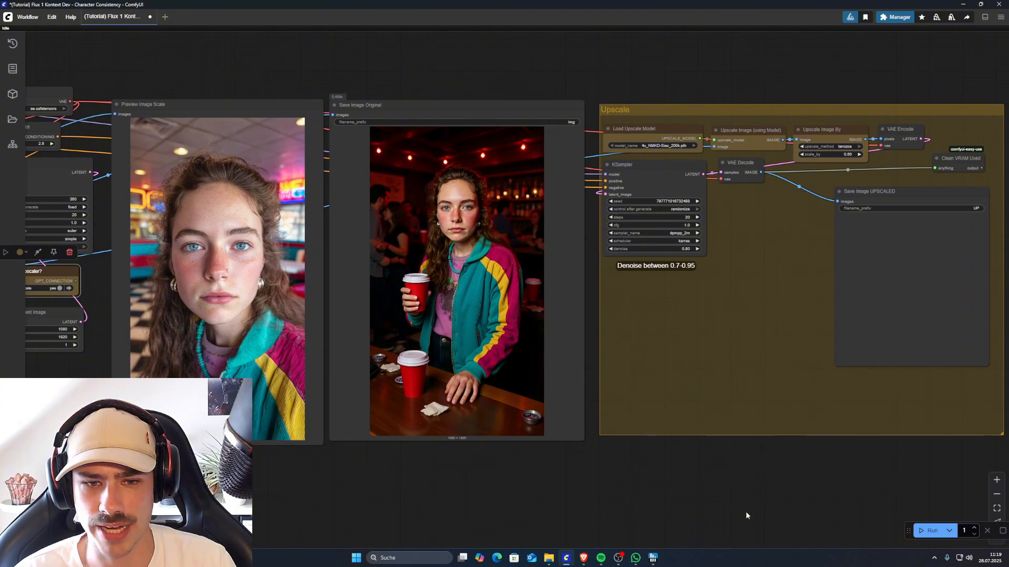
mouse_move(703, 486)
left_mouse_down()
mouse_move(765, 497)
mouse_move(754, 505)
left_mouse_up()
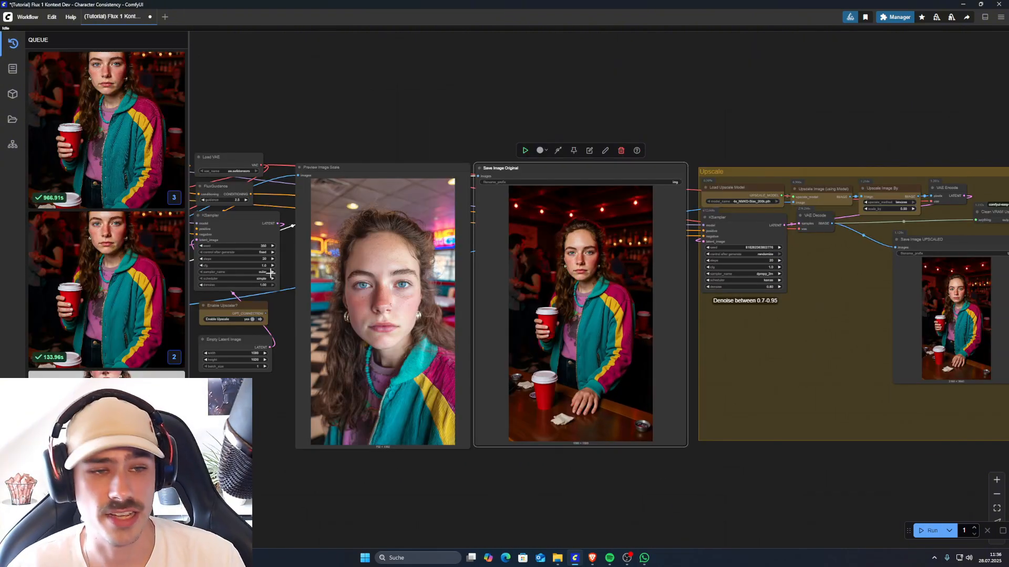
Compare the result in Save Image UPSCALED with the original bar image and the scaled diner portrait.
mouse_move(380, 108)
left_mouse_down()
mouse_move(414, 99)
mouse_move(382, 121)
left_mouse_up()
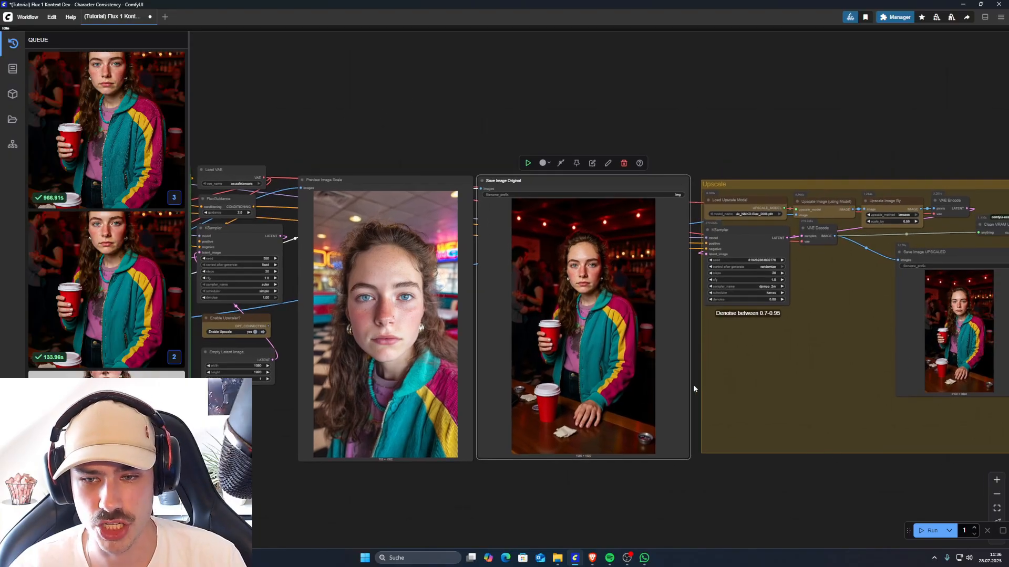
left_click_drag(620, 477, 690, 473)
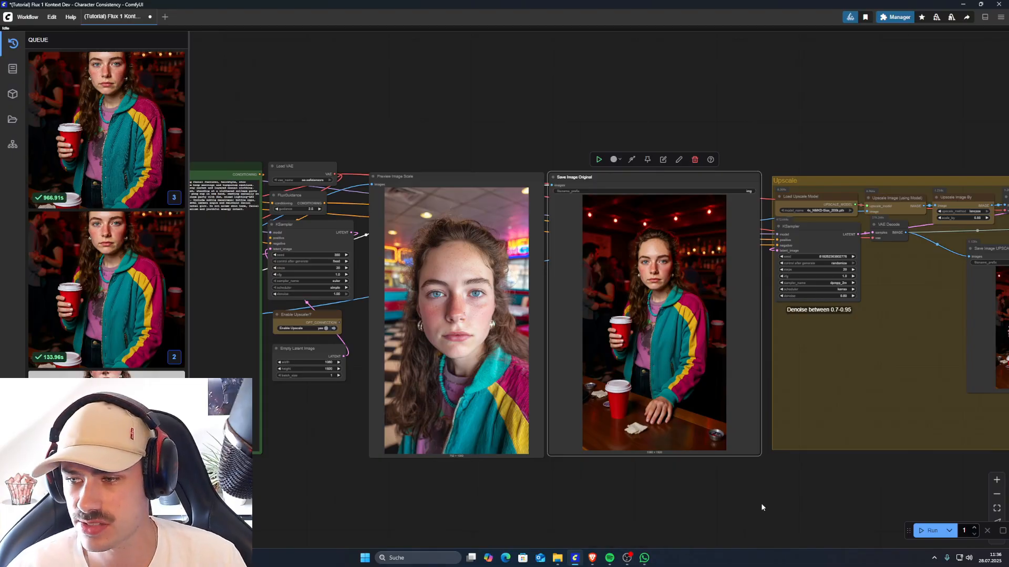
left_click_drag(655, 493, 518, 466)
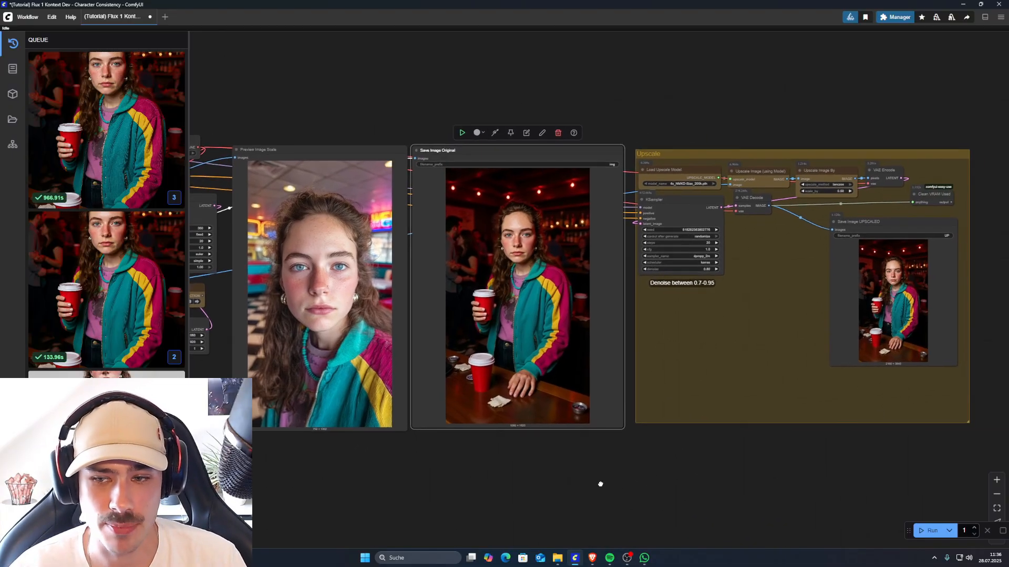
left_click_drag(716, 488, 876, 499)
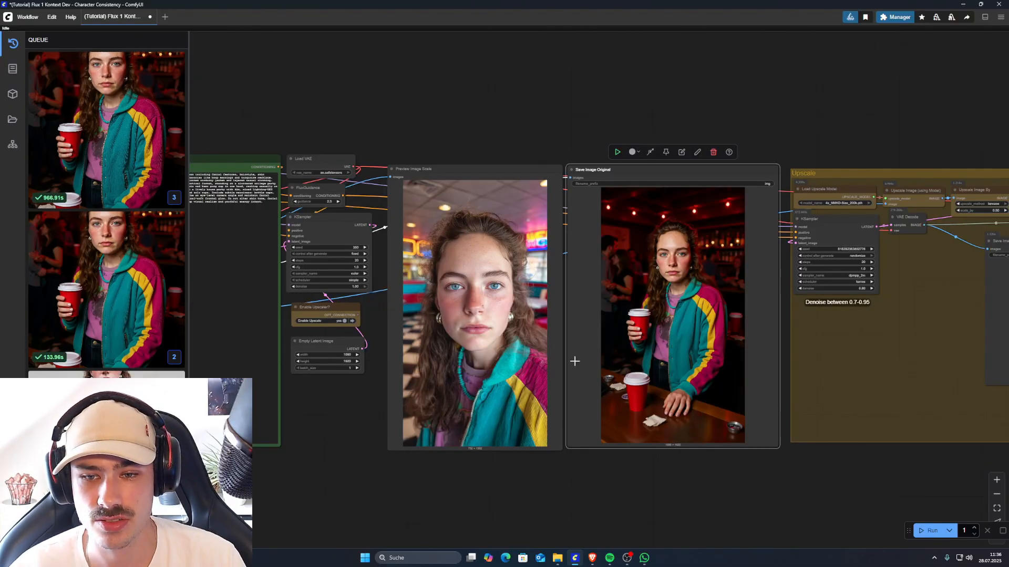
left_click_drag(843, 491, 674, 438)
left_click_drag(746, 456, 786, 457)
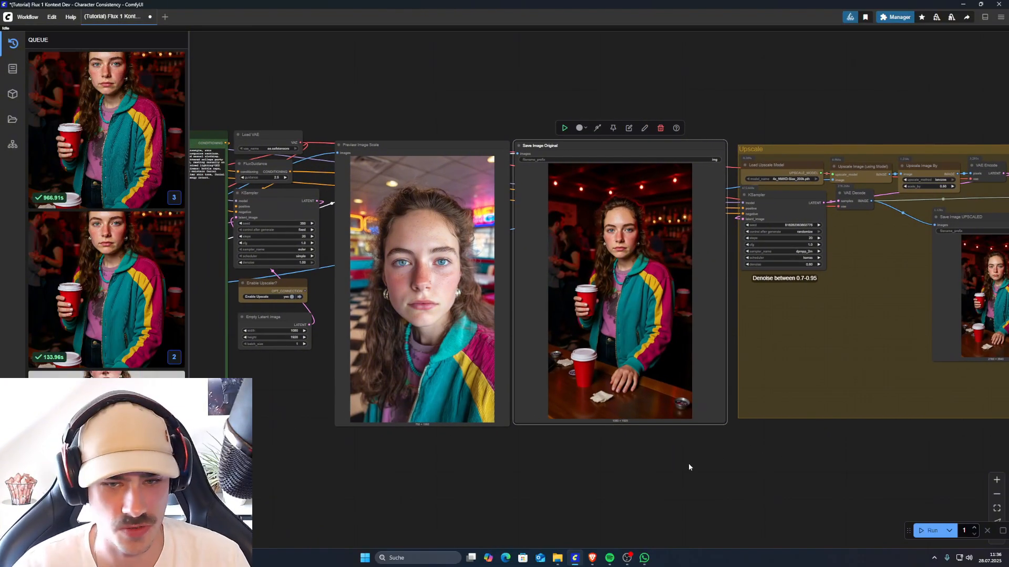
left_click_drag(718, 468, 691, 467)
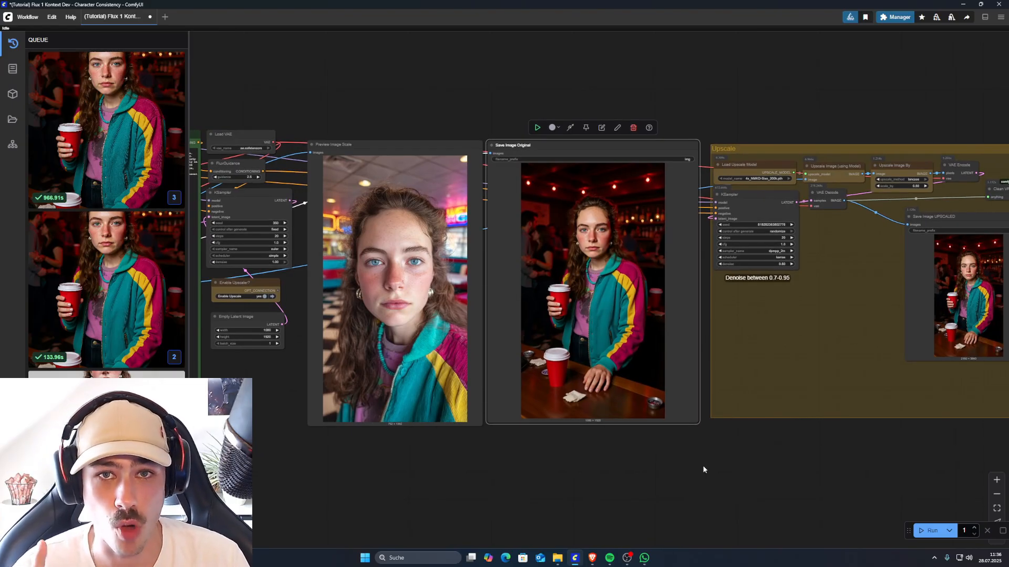
left_click_drag(738, 462, 706, 449)
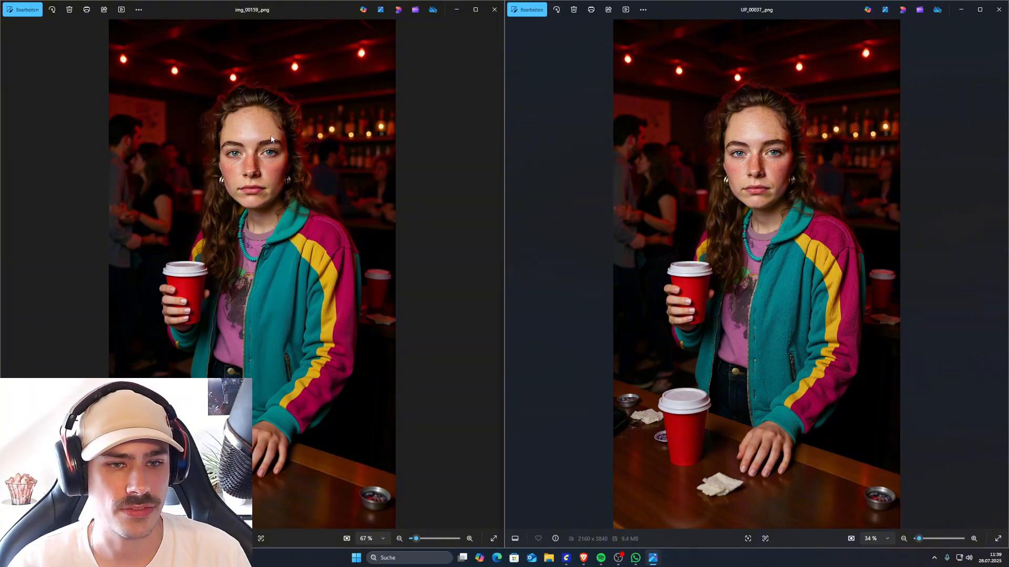
In the photo viewer, compare the face, skin and freckles in img_00159_.png and the upscaled UP_00037_.png at close range.
scroll(317, 203, "up", 5)
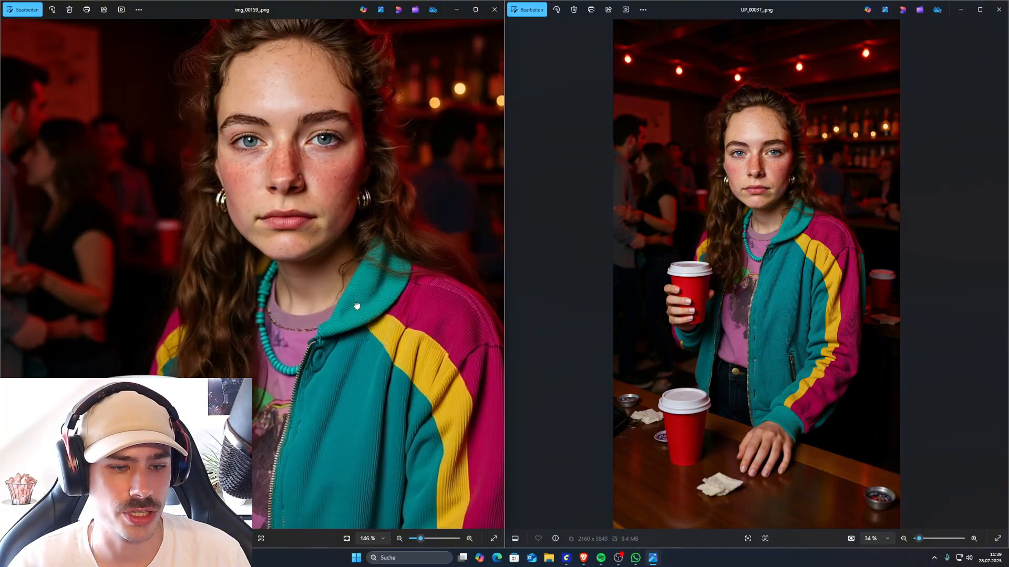
left_click_drag(290, 335, 290, 232)
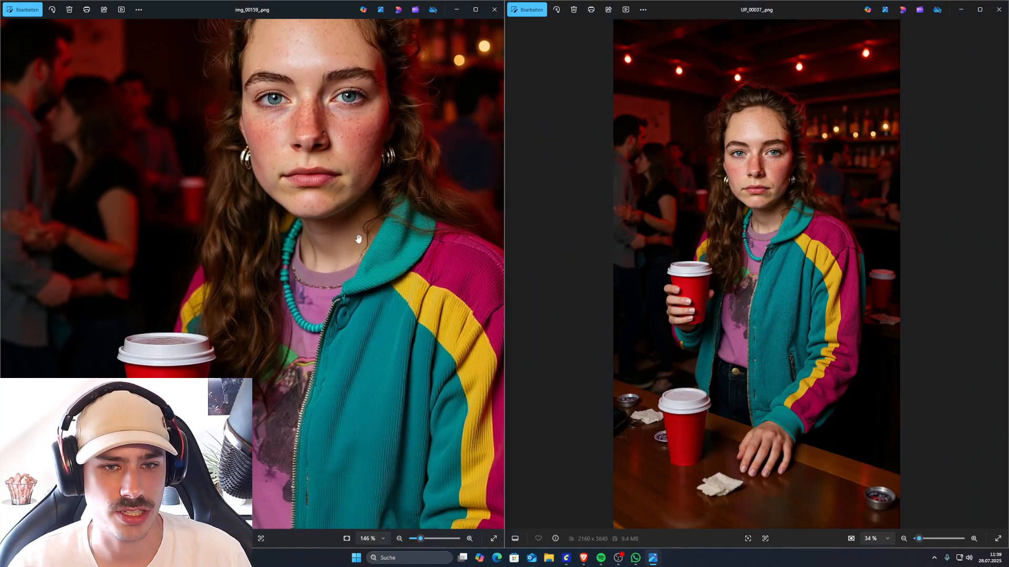
scroll(468, 257, "down", 5)
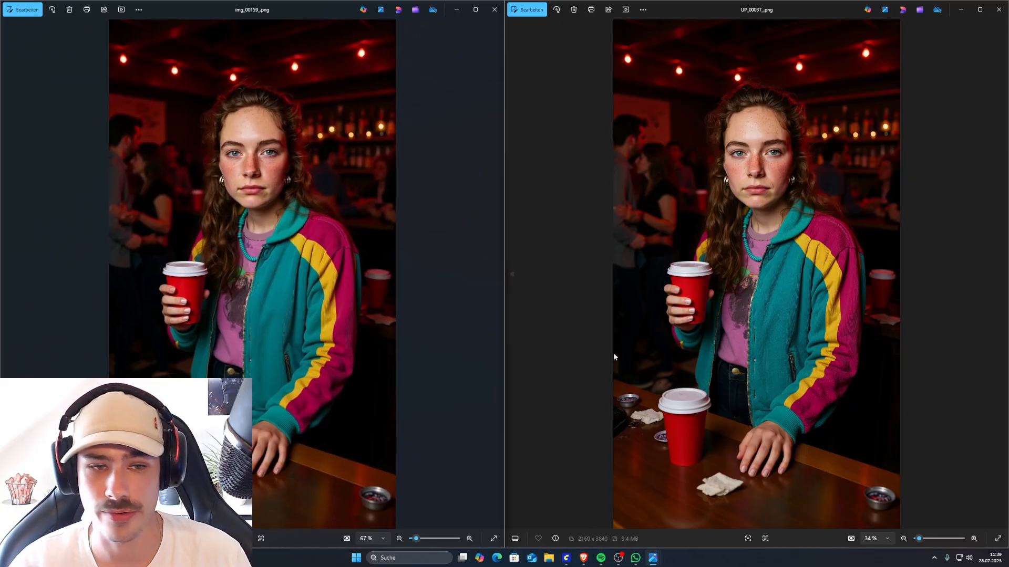
scroll(313, 298, "up", 6)
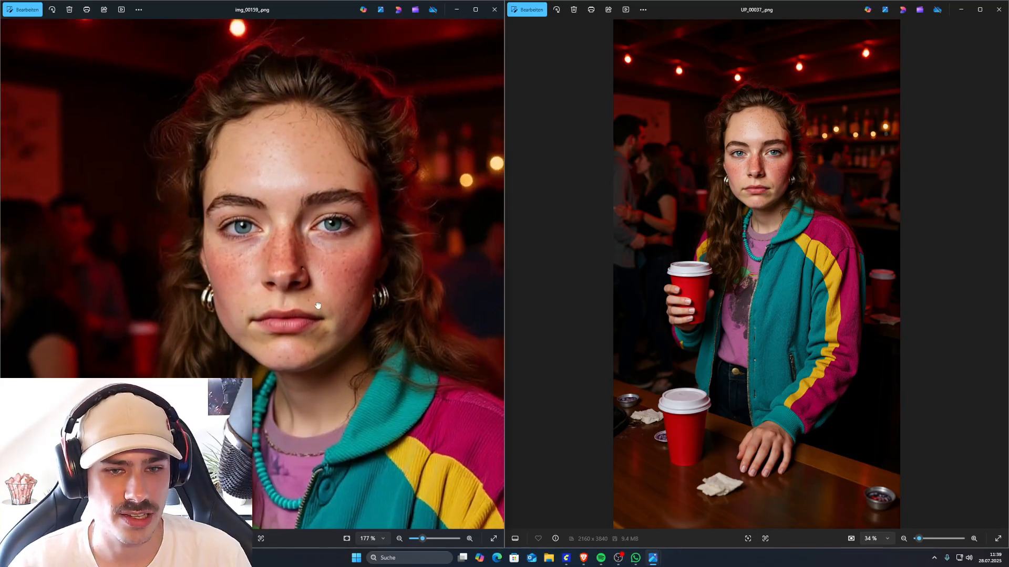
scroll(732, 234, "up", 5)
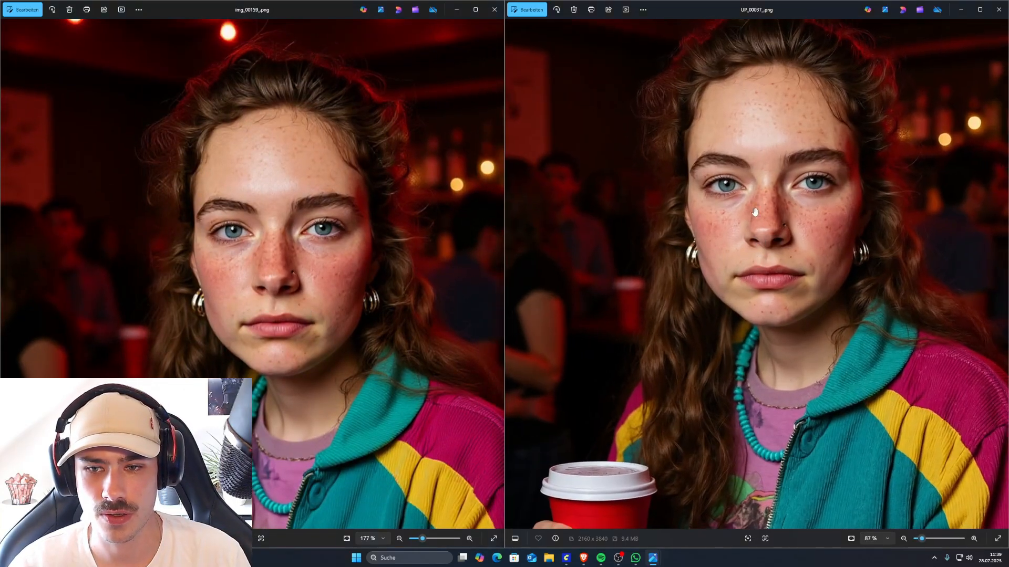
scroll(773, 232, "up", 2)
scroll(336, 209, "up", 2)
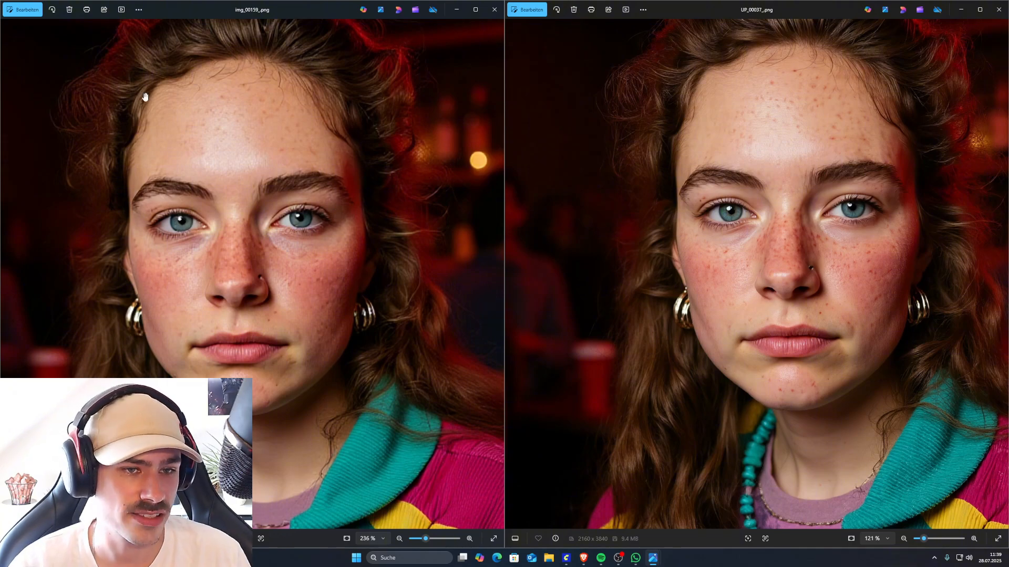
scroll(737, 250, "up", 1)
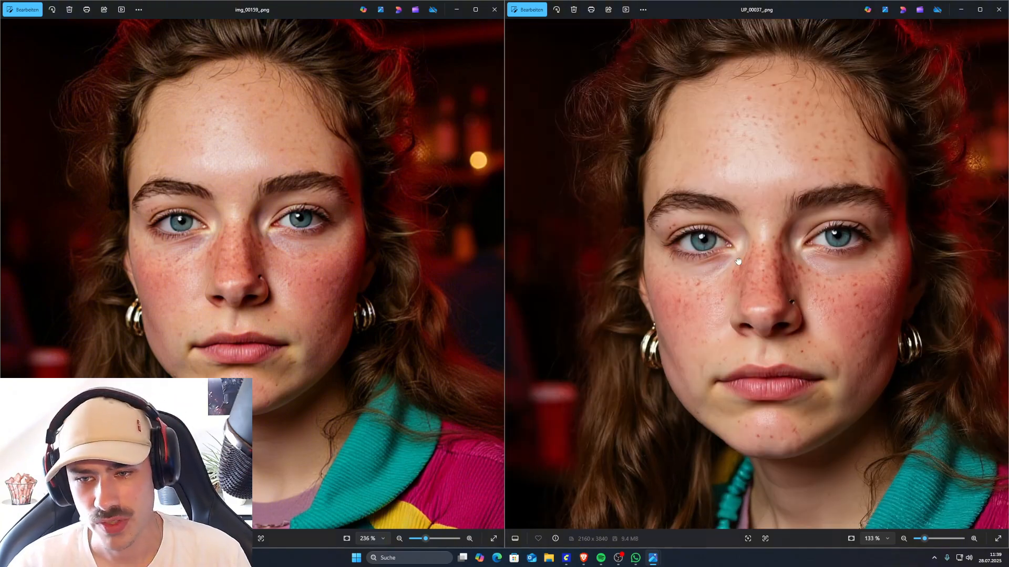
scroll(285, 252, "up", 1)
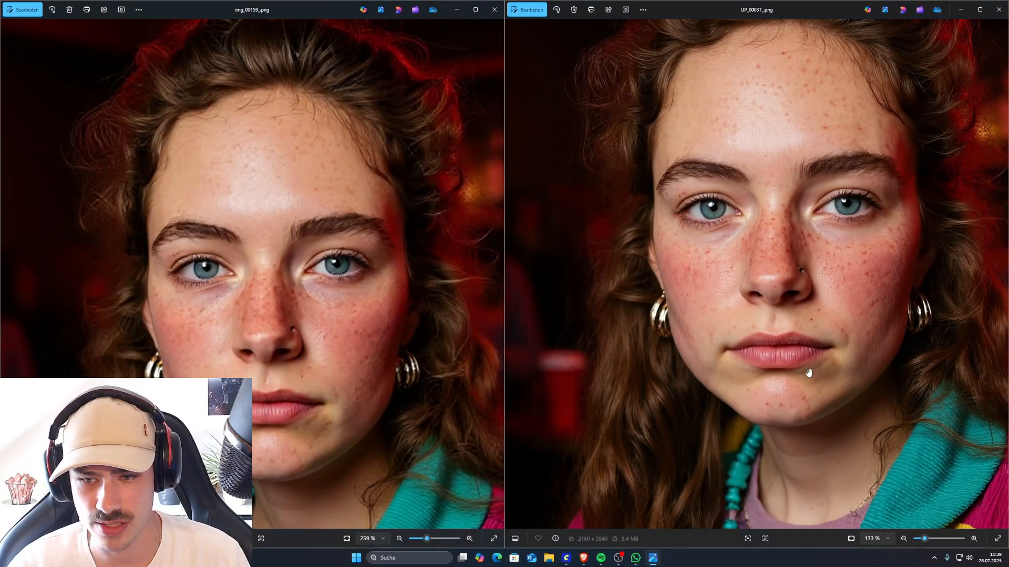
Inspect the skin texture, necklace and jacket collar in UP_00037_.png, and compare both bar images at full size.
scroll(757, 242, "up", 7)
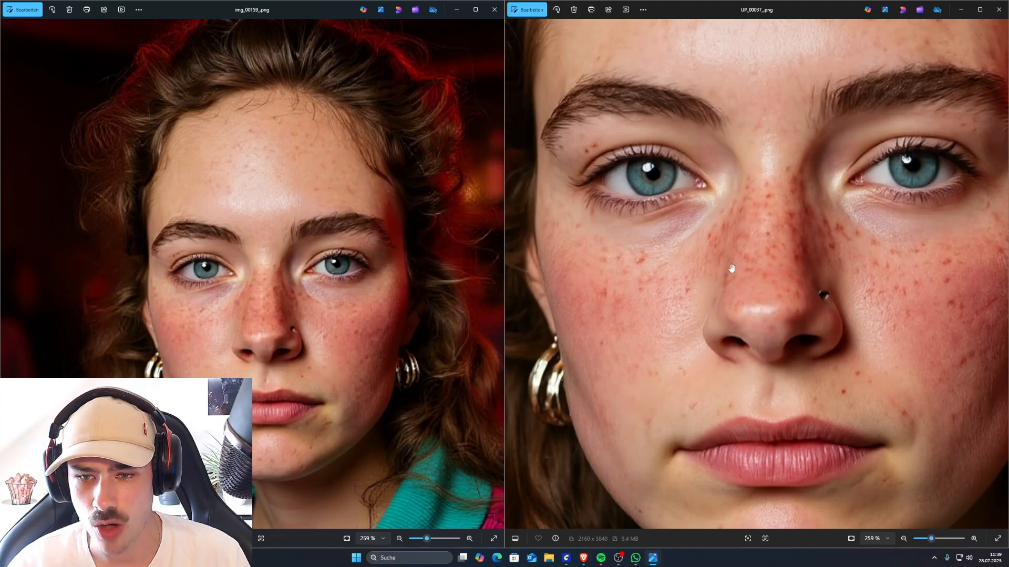
scroll(732, 269, "down", 7)
left_click_drag(784, 318, 721, 202)
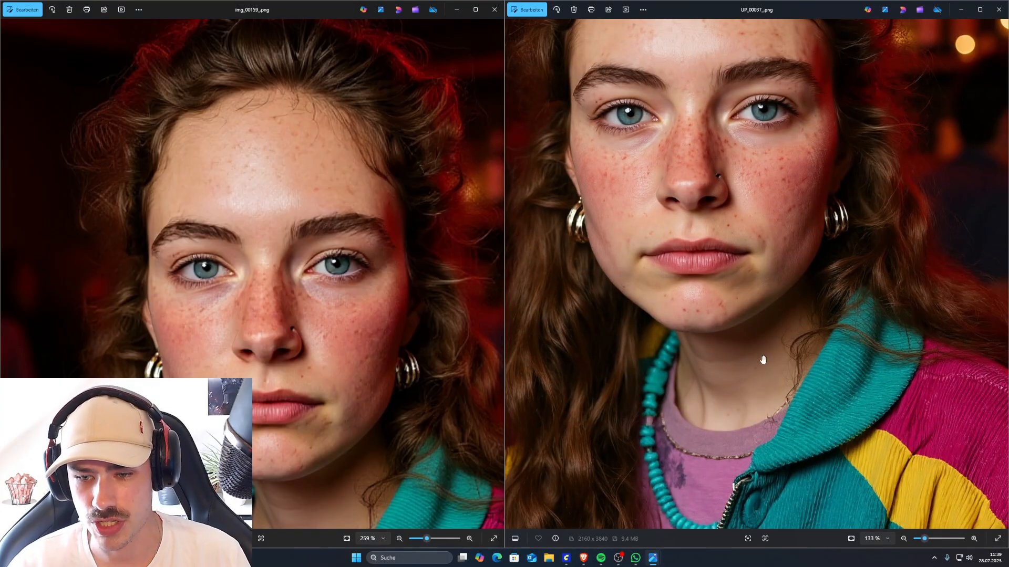
scroll(762, 360, "down", 8)
scroll(317, 208, "down", 9)
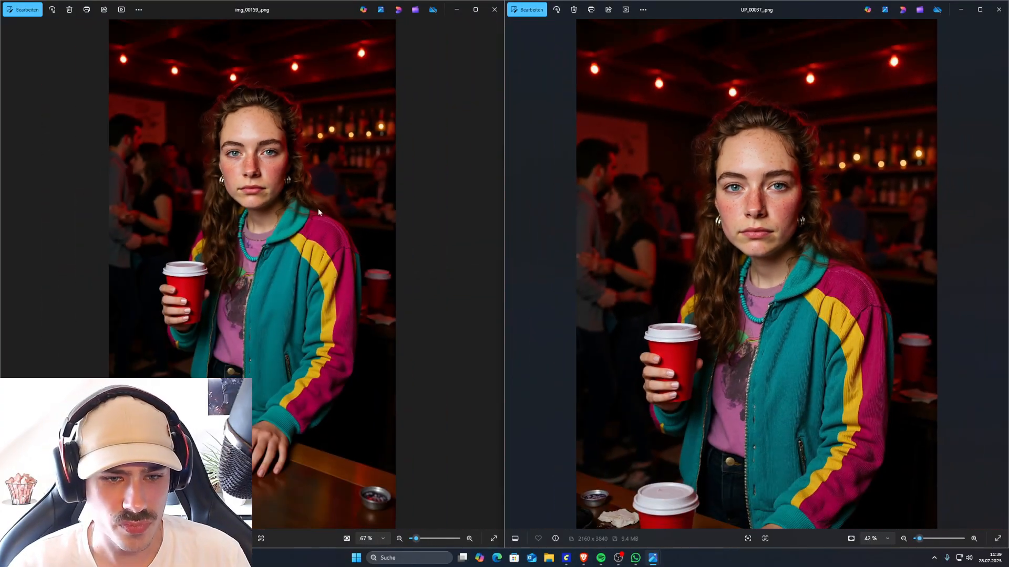
scroll(734, 334, "down", 2)
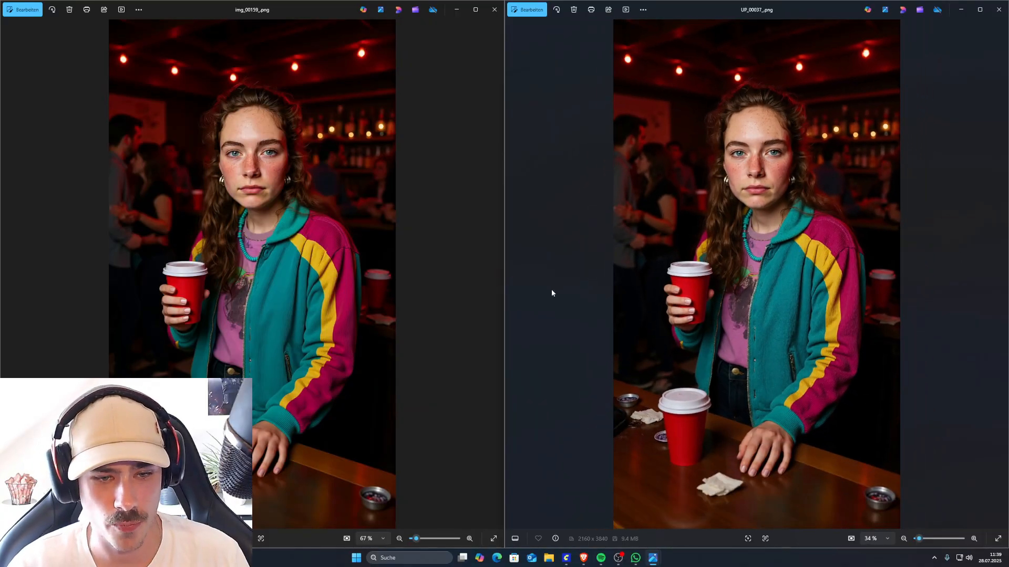
Compare the hand holding the red cup in img_00159_.png and UP_00037_.png at close range.
scroll(740, 257, "up", 5)
scroll(792, 241, "down", 5)
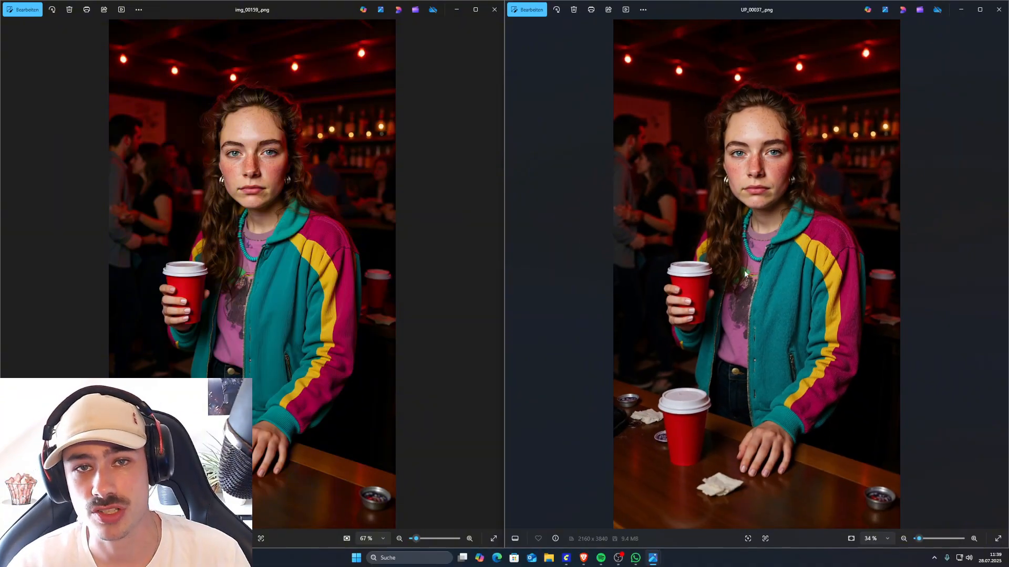
scroll(363, 197, "up", 5)
scroll(890, 300, "up", 5)
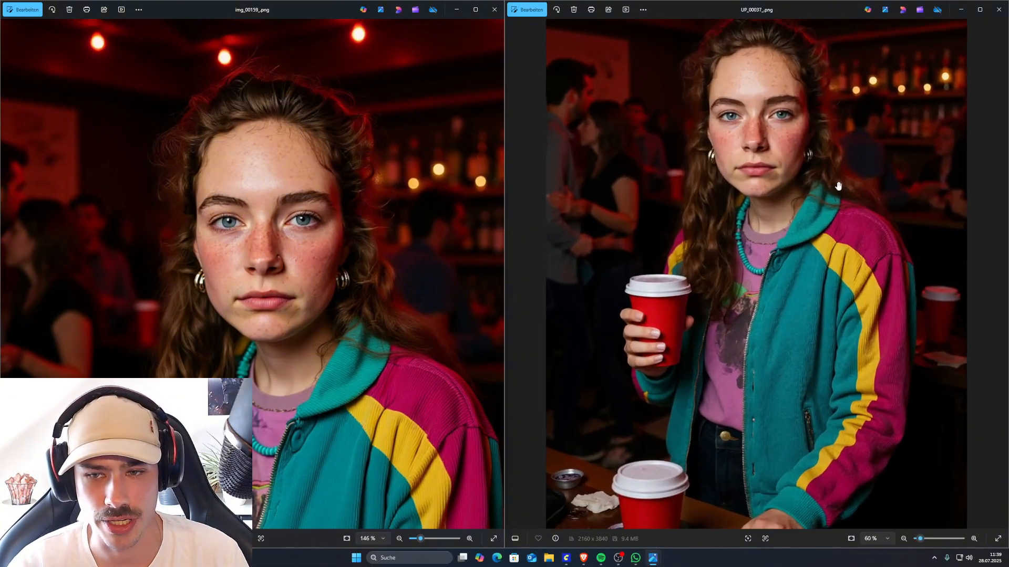
left_click_drag(874, 291, 842, 246)
scroll(842, 247, "up", 2)
left_click_drag(823, 332, 856, 92)
scroll(671, 275, "up", 7)
left_click_drag(671, 275, 812, 233)
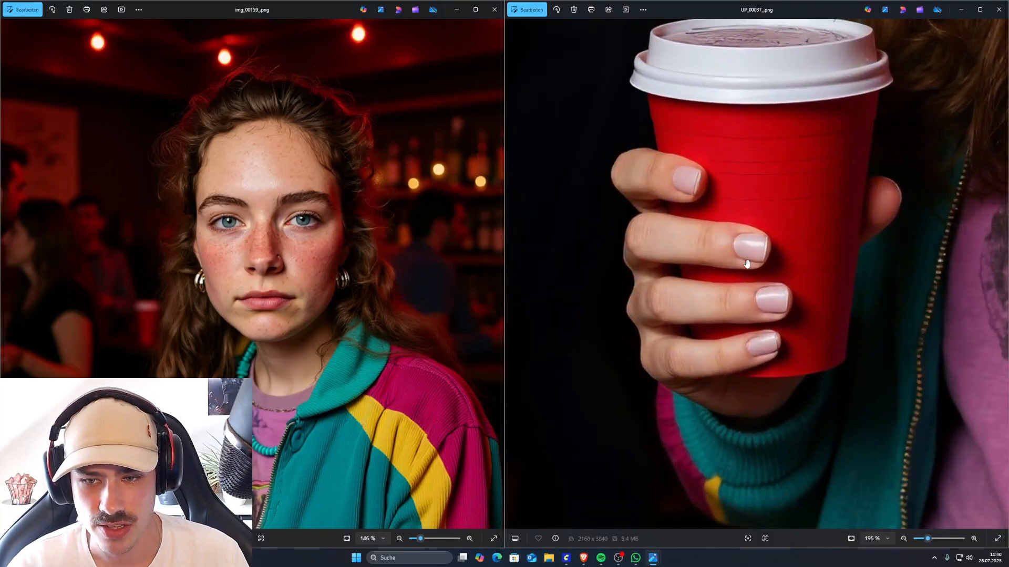
scroll(747, 264, "down", 2)
scroll(755, 250, "down", 2)
left_click_drag(294, 326, 348, 142)
scroll(195, 345, "up", 9)
left_click_drag(186, 367, 251, 275)
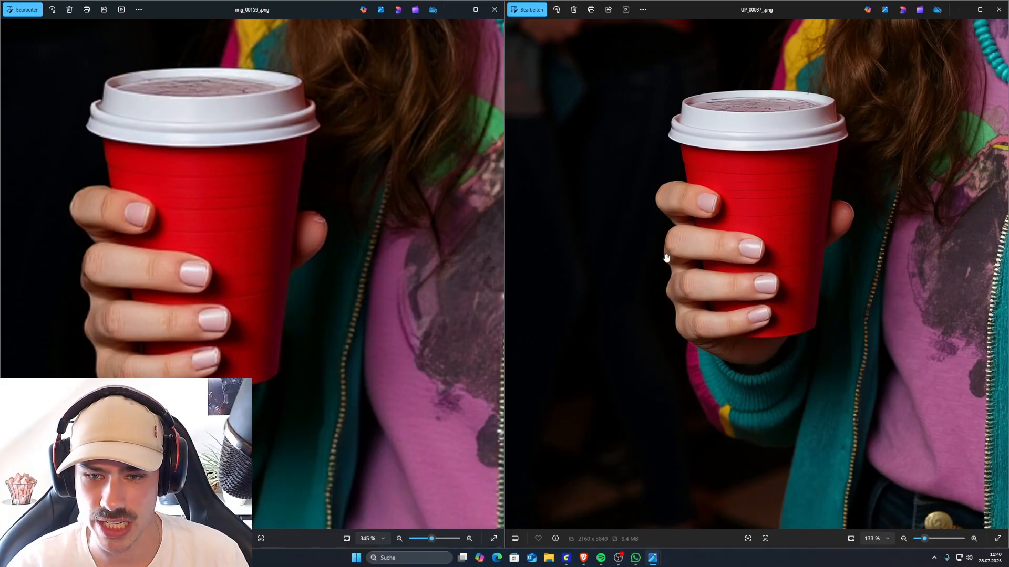
Examine the thumb, cup edge and shirt print in both bar images, and compare the wider views of the figure.
scroll(770, 389, "down", 5)
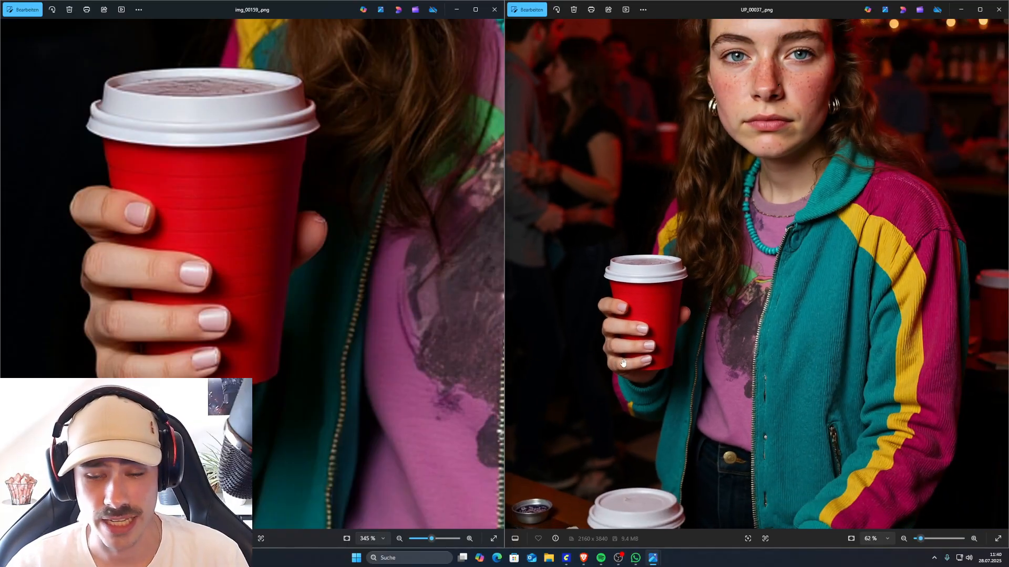
scroll(247, 345, "down", 2)
scroll(248, 345, "down", 3)
scroll(672, 323, "down", 1)
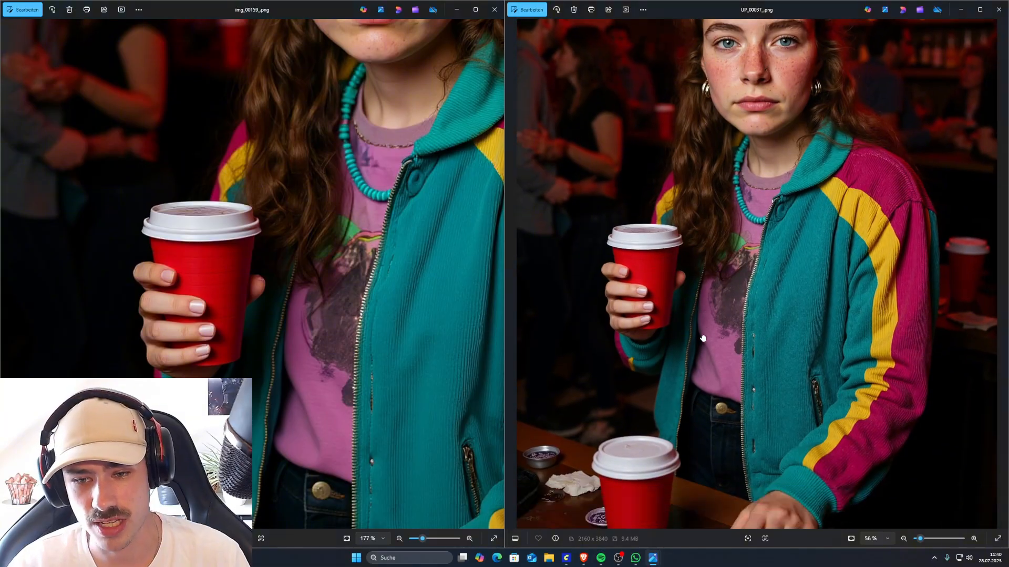
scroll(772, 289, "up", 8)
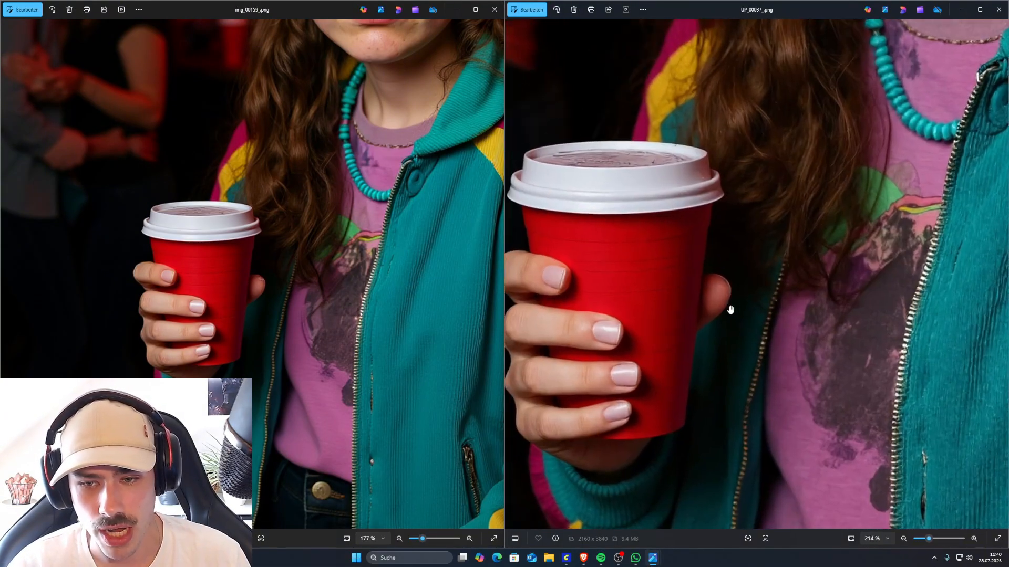
scroll(315, 283, "up", 8)
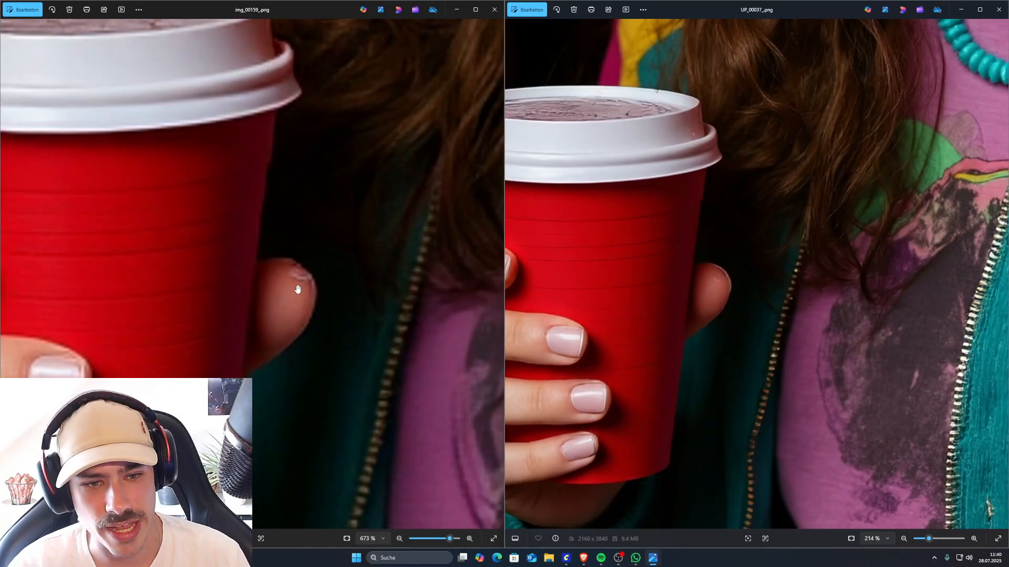
scroll(300, 278, "down", 2)
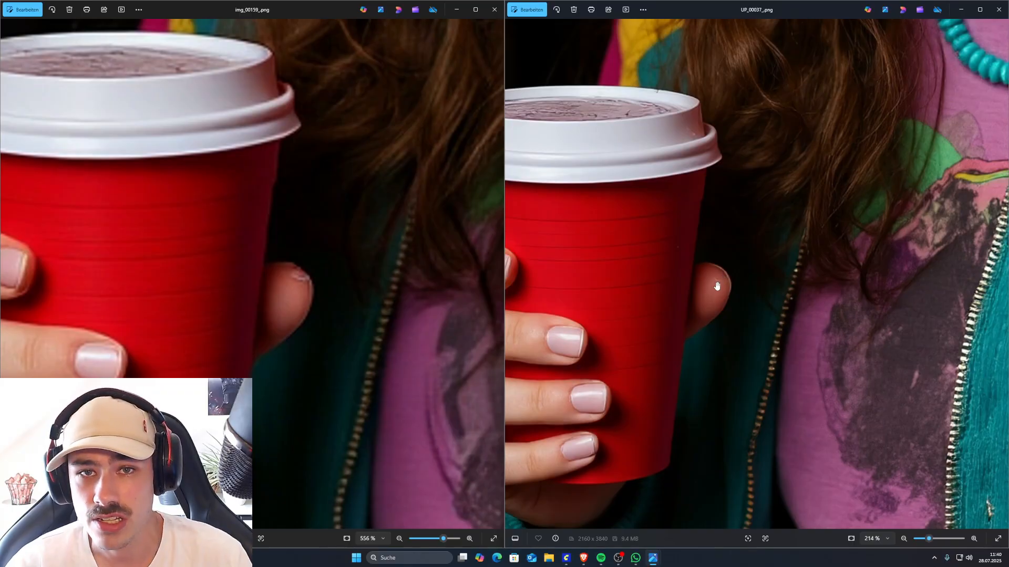
scroll(756, 423, "down", 5)
scroll(321, 314, "down", 2)
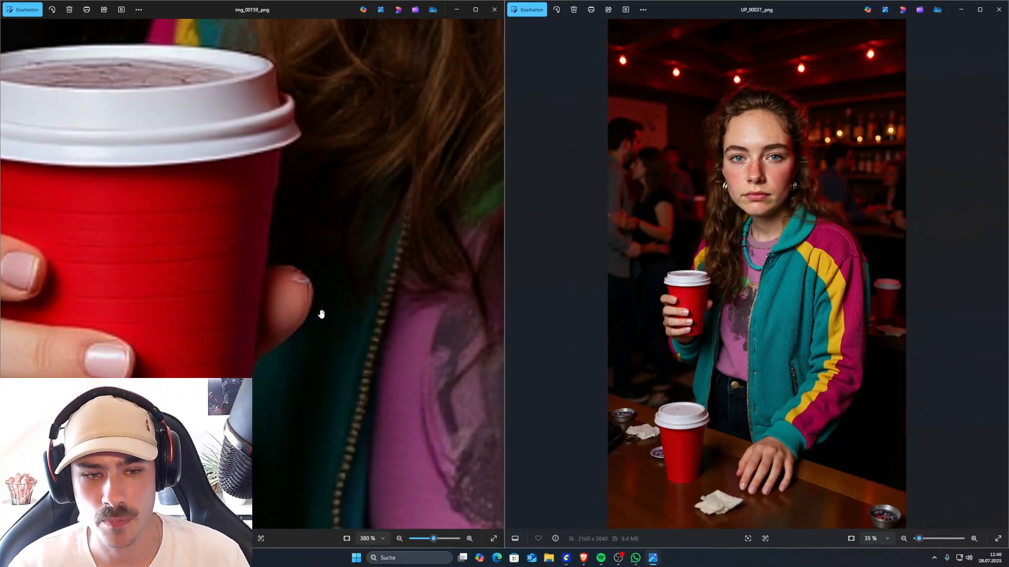
scroll(322, 314, "down", 4)
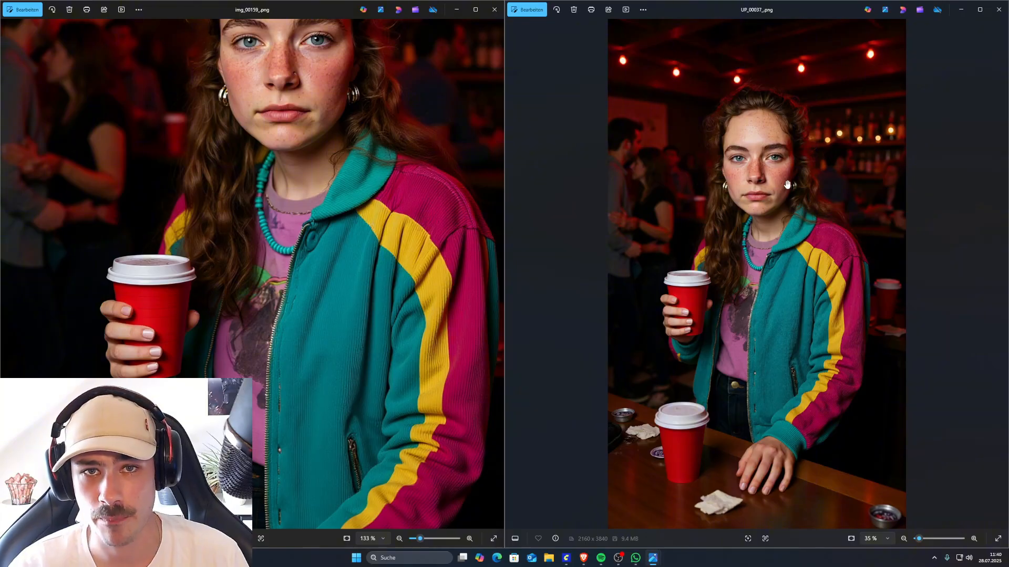
scroll(483, 208, "down", 3)
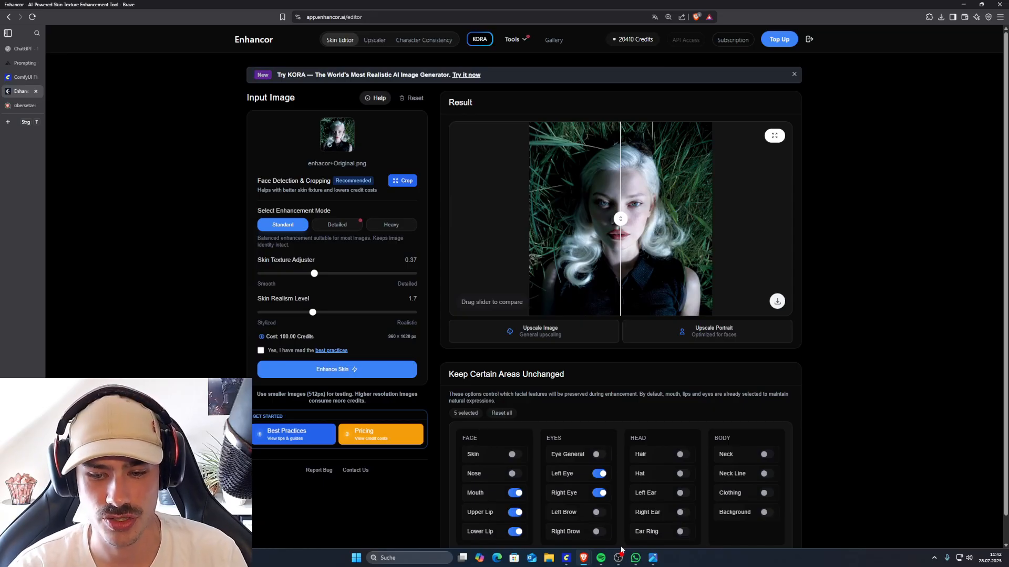
Switch to ComfyUI to review the Upscale group and its Save Image UPSCALED result, and return to the Enhancor page.
left_click(569, 557)
left_click_drag(515, 441, 553, 442)
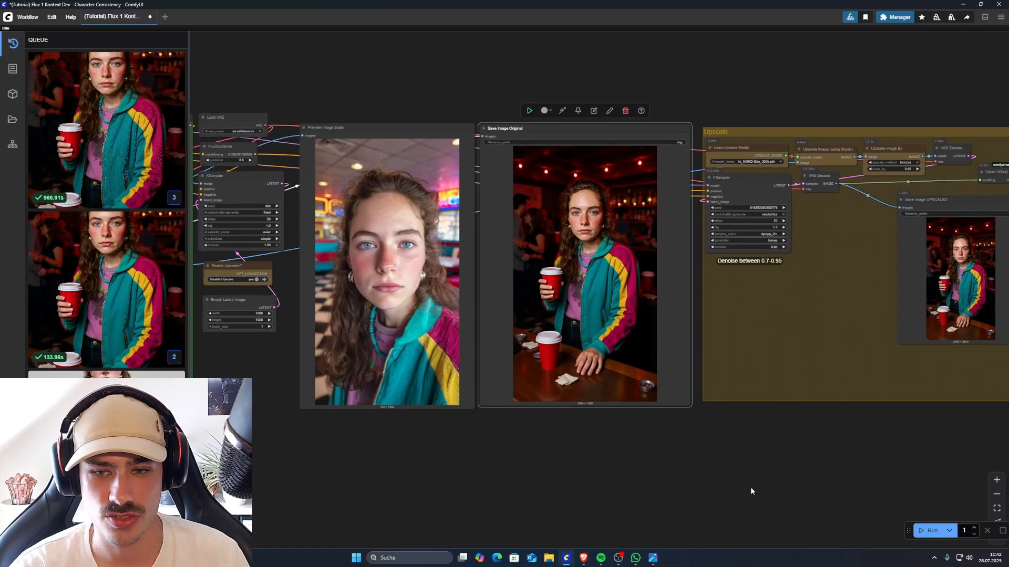
left_click_drag(752, 488, 589, 513)
scroll(843, 289, "up", 4)
scroll(842, 289, "up", 3)
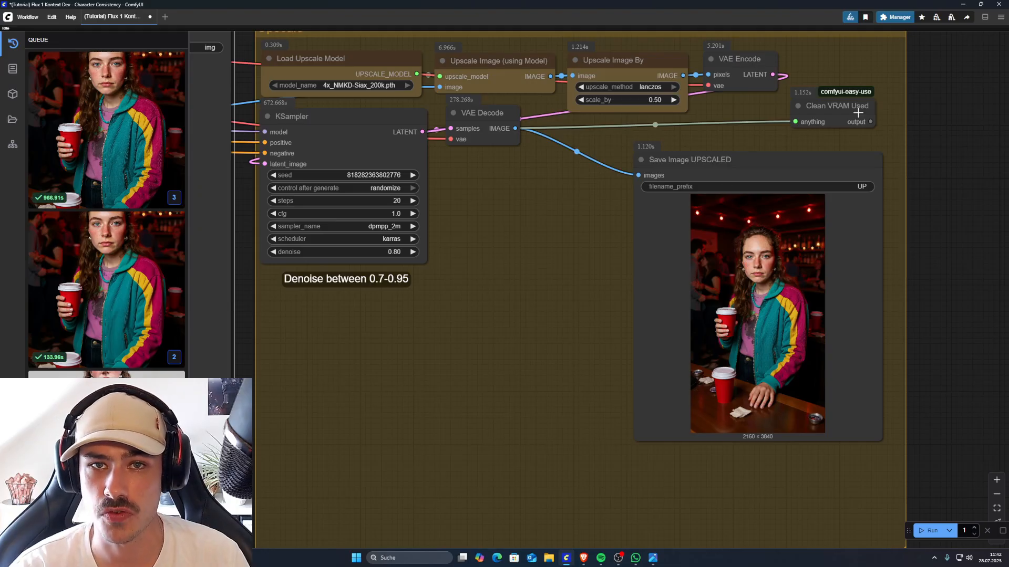
left_click(963, 4)
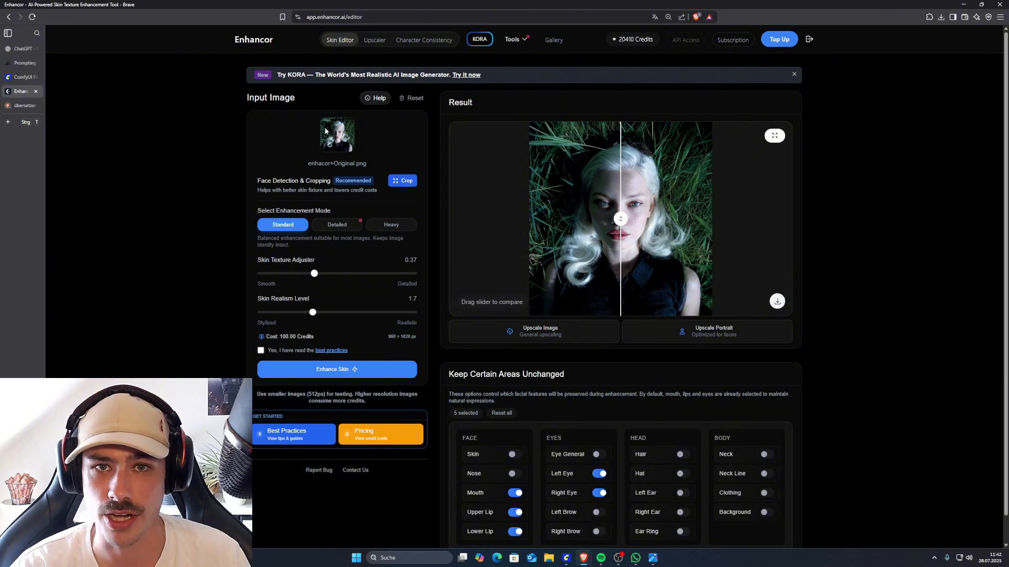
Load UP_00037_ from the ComfyUI output folder as the input image in Enhancor's Skin Editor.
scroll(420, 325, "down", 1)
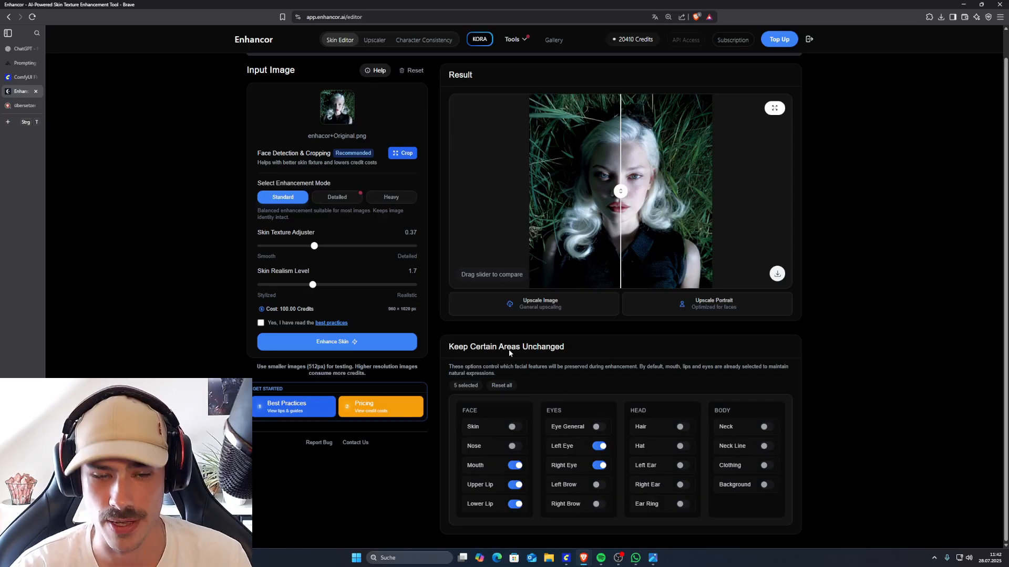
scroll(194, 370, "up", 1)
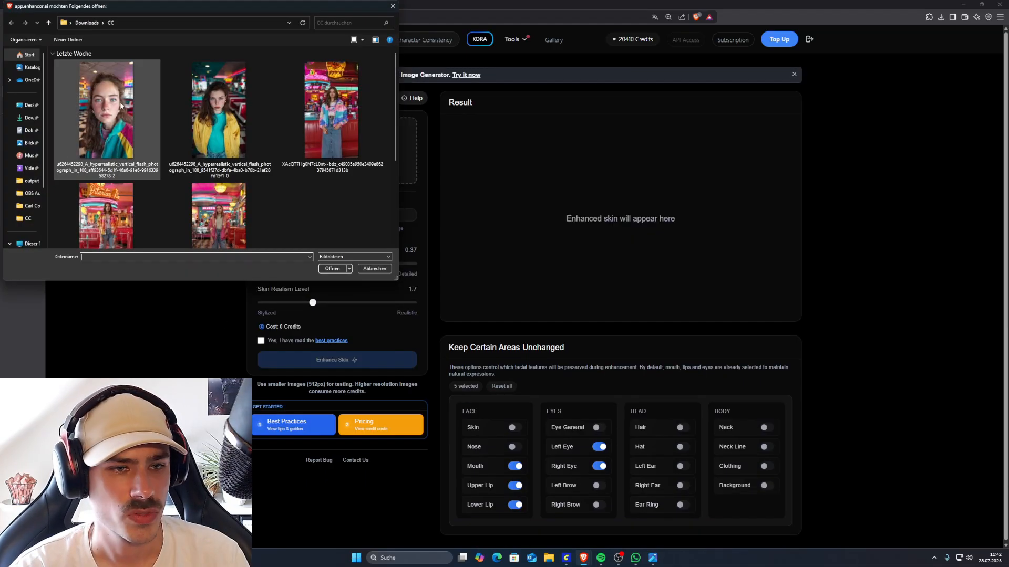
left_click(32, 181)
scroll(218, 157, "down", 6)
scroll(217, 157, "down", 10)
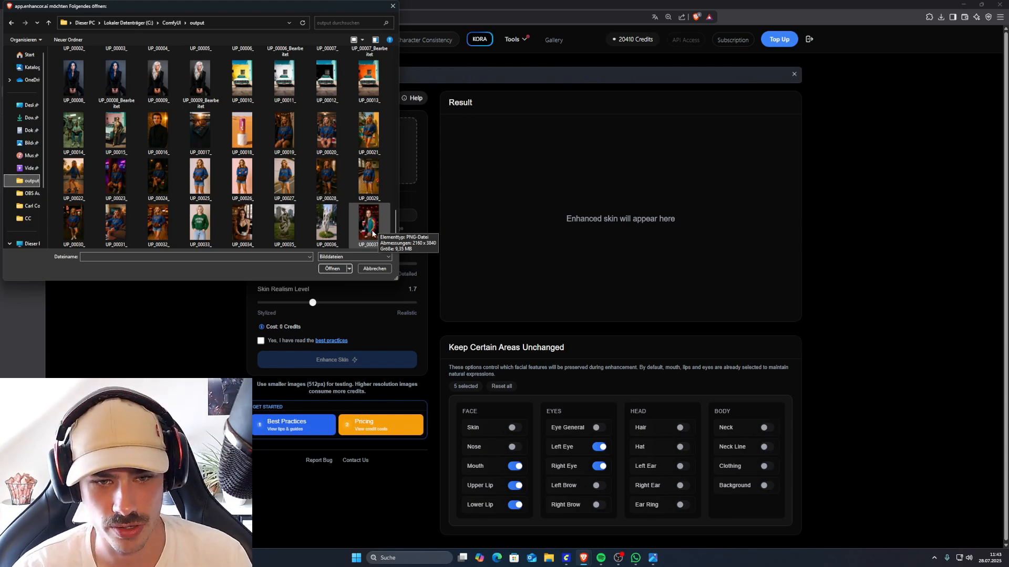
double_click(372, 233)
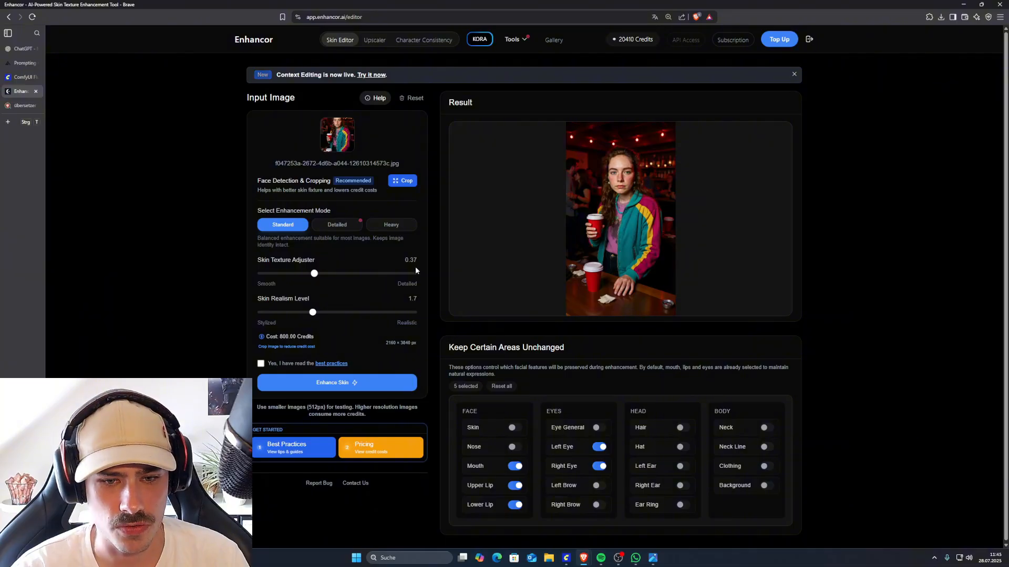
Set Skin Texture Adjuster to 0.39 and Skin Realism Level to 1.9, accept the best practices, and try to enhance the skin.
left_click_drag(319, 275, 328, 275)
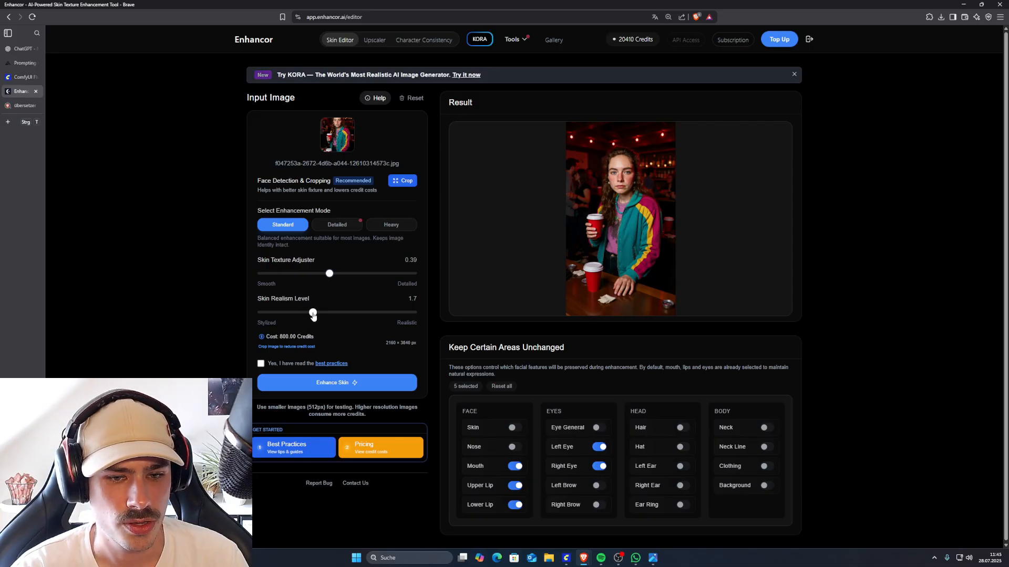
left_click_drag(313, 313, 318, 312)
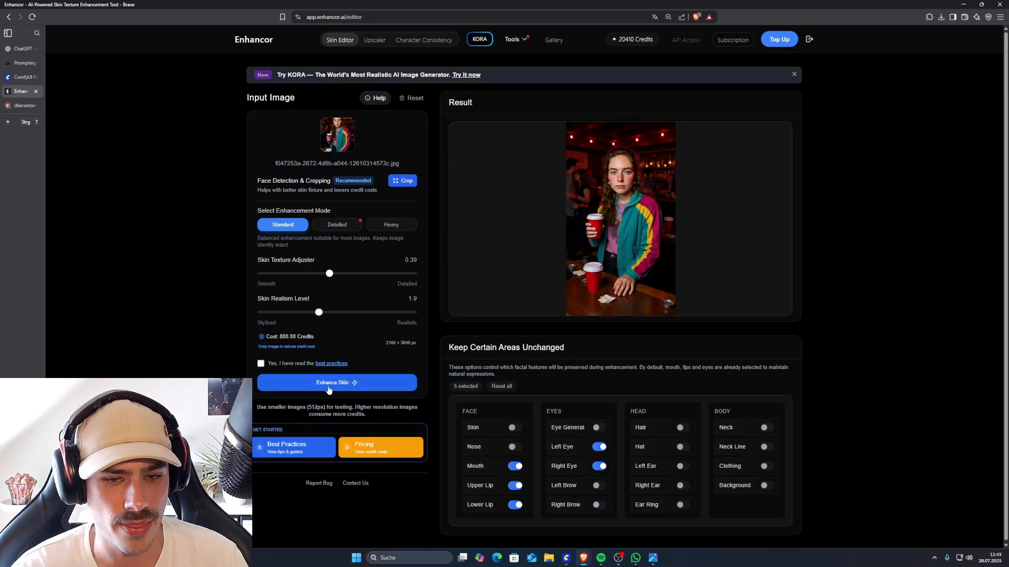
left_click(261, 364)
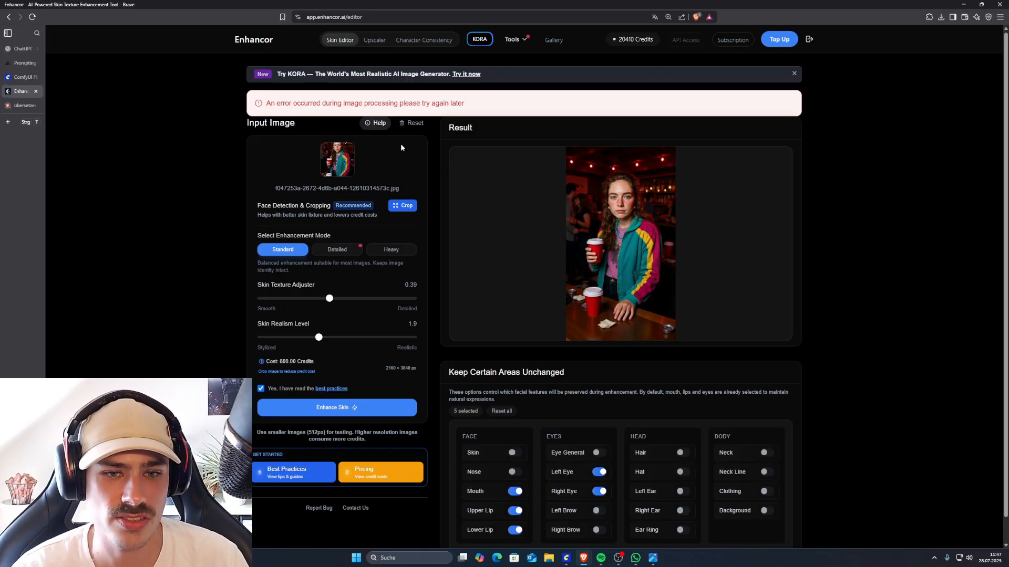
Replace the input image with img_00159_ from the output folder, and check its credit cost.
left_click(407, 126)
left_click(367, 178)
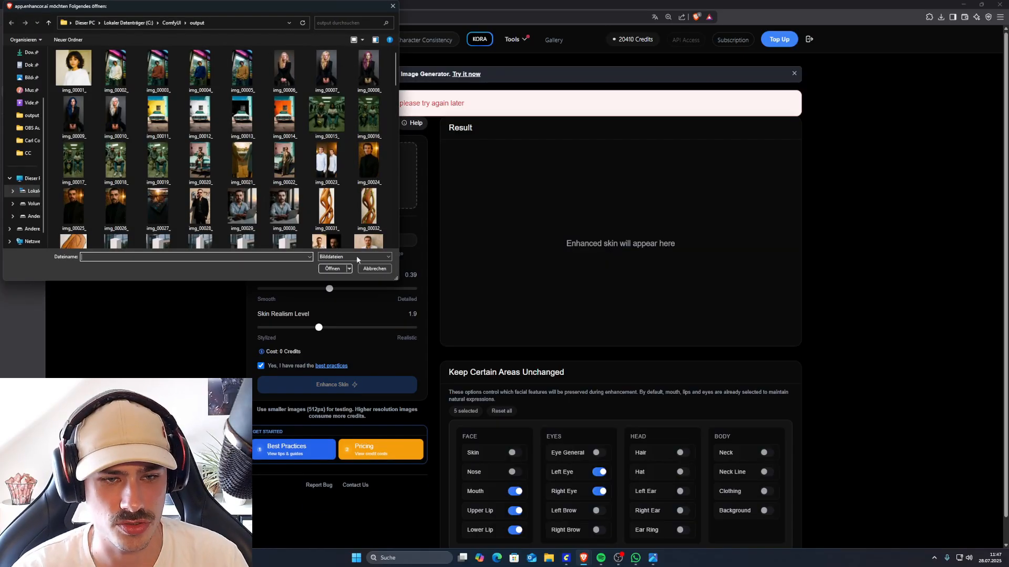
scroll(315, 210, "down", 5)
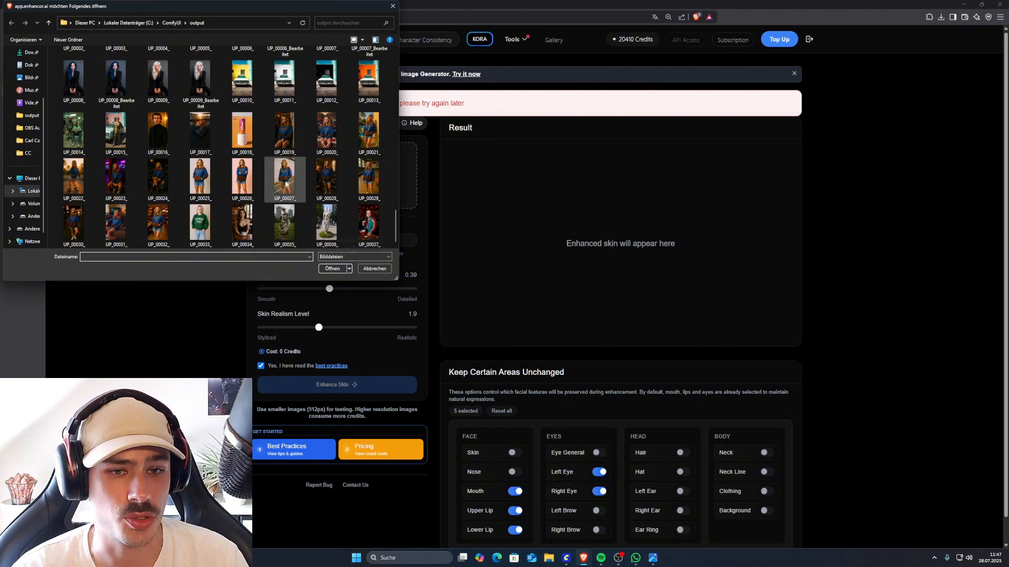
scroll(394, 212, "up", 2)
scroll(396, 211, "up", 3)
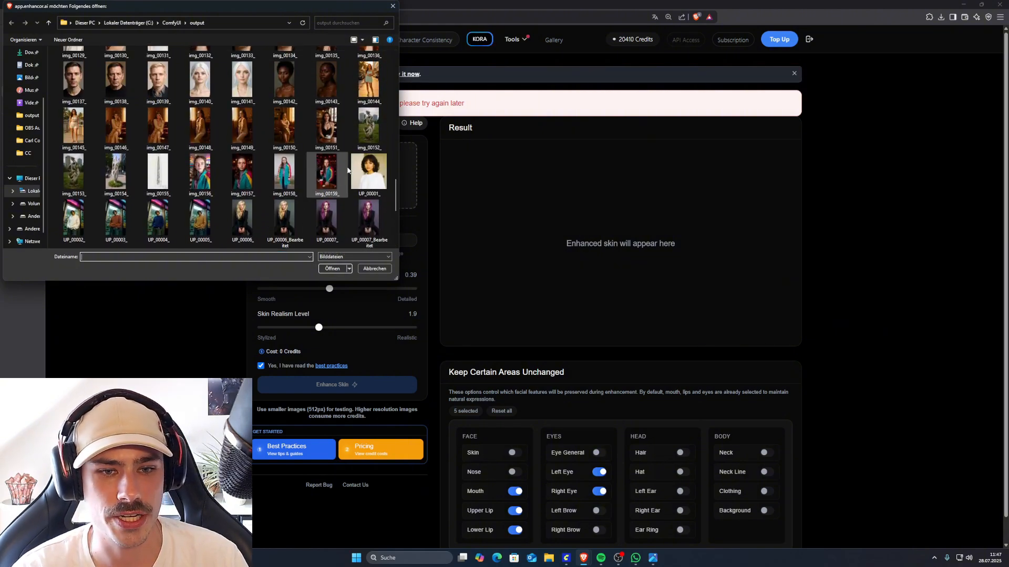
double_click(330, 177)
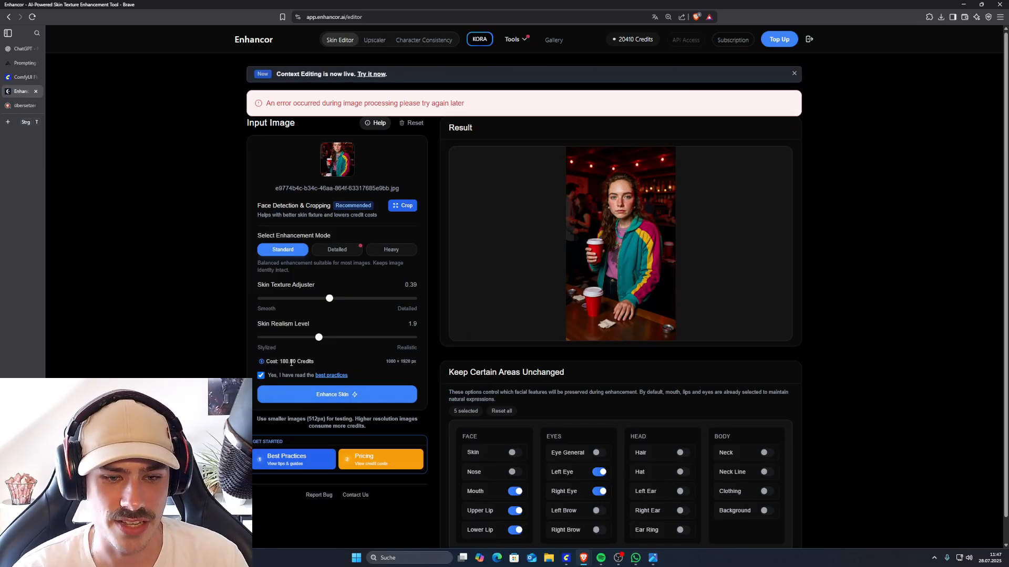
mouse_move(278, 362)
left_mouse_down()
mouse_move(317, 361)
mouse_move(275, 360)
left_mouse_up()
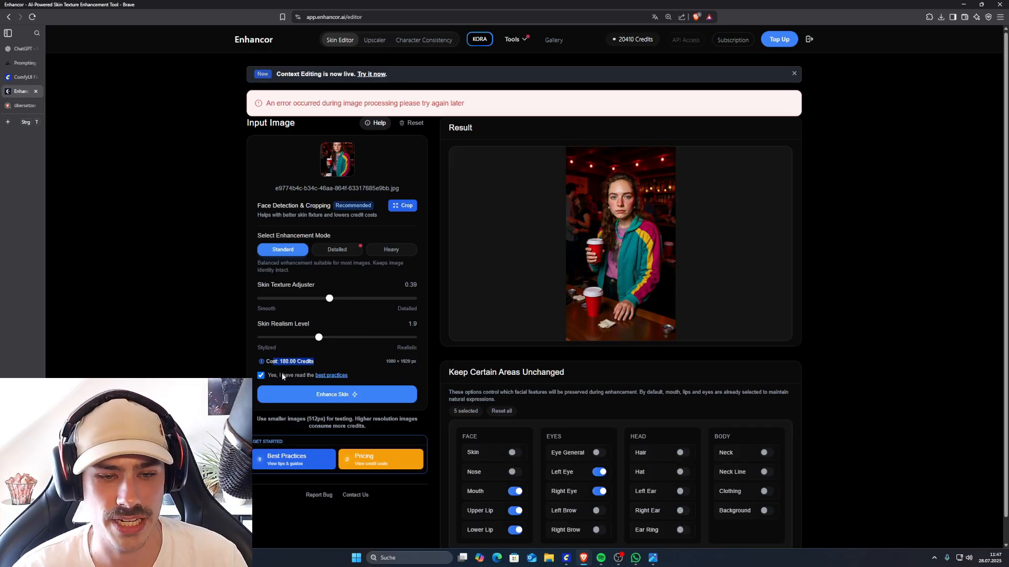
left_click(326, 359)
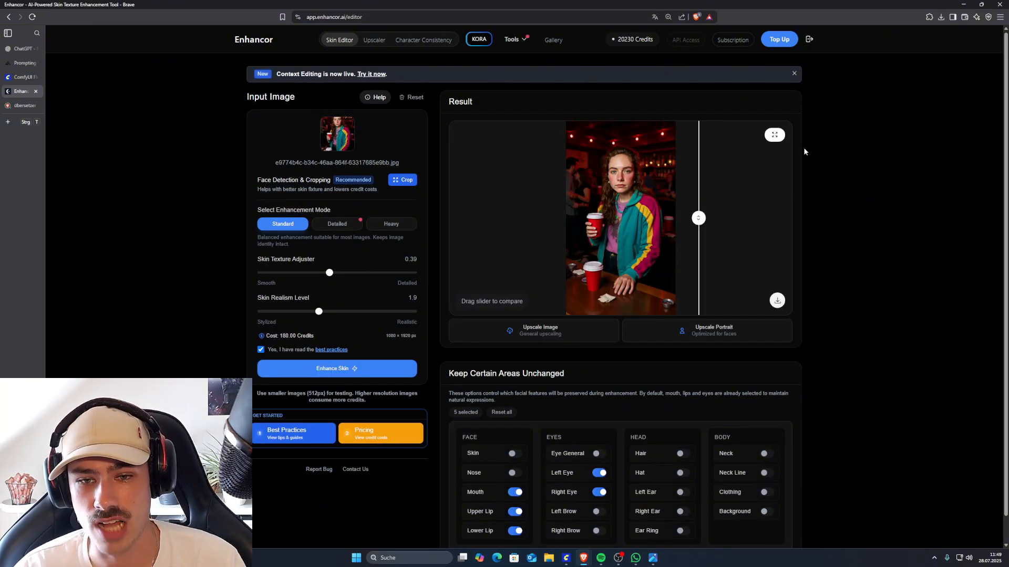
Compare the skin-enhanced bar image with the original in the enlarged slider view, and download the result.
left_click(775, 135)
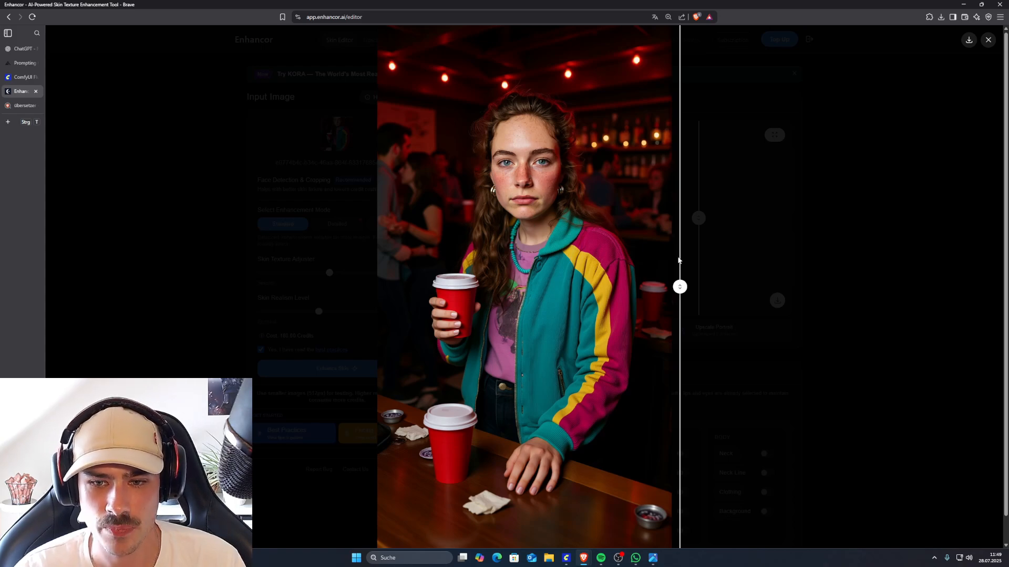
left_click_drag(678, 260, 381, 264)
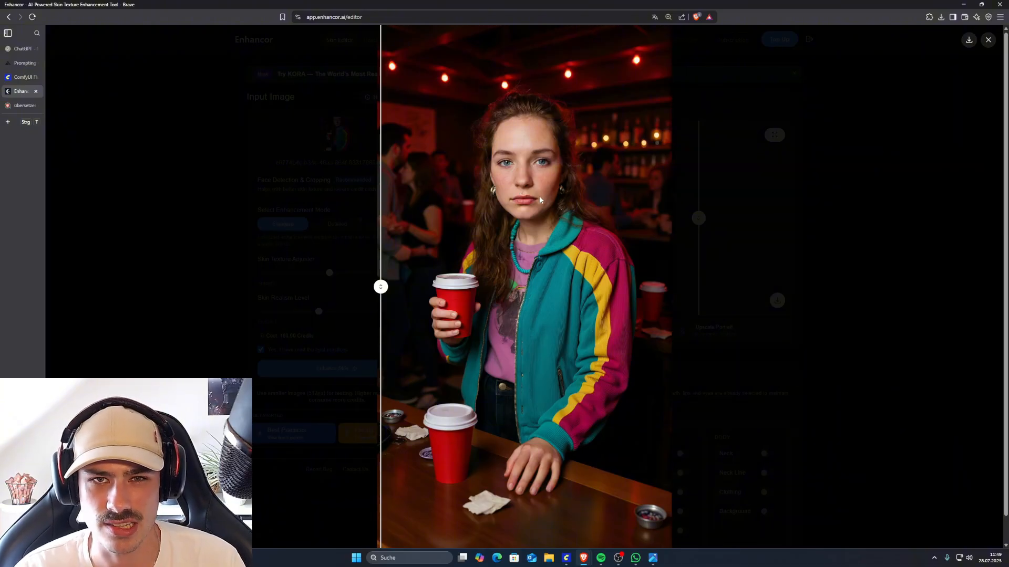
left_click_drag(380, 286, 637, 287)
left_click(413, 237)
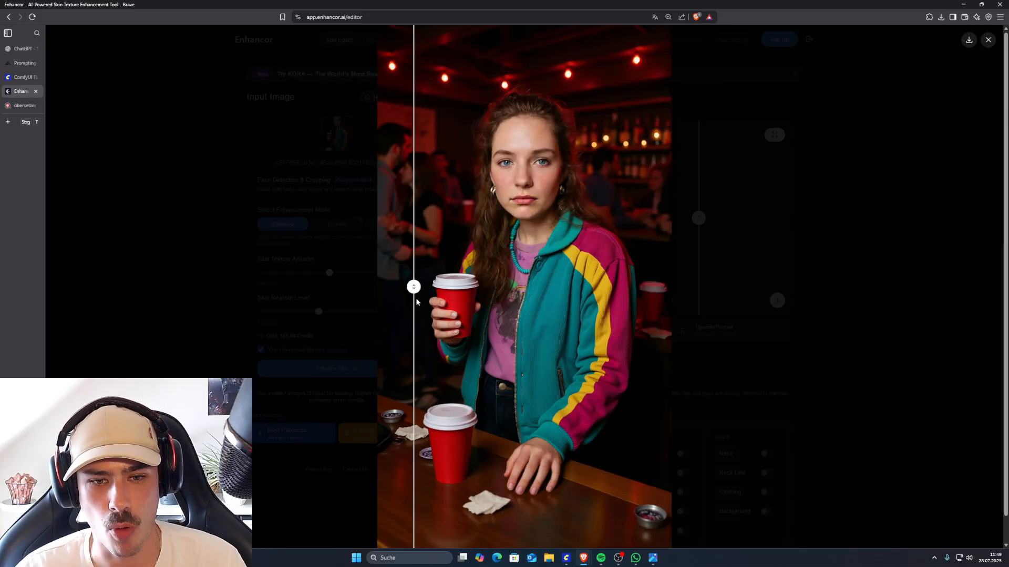
left_click_drag(413, 289, 695, 232)
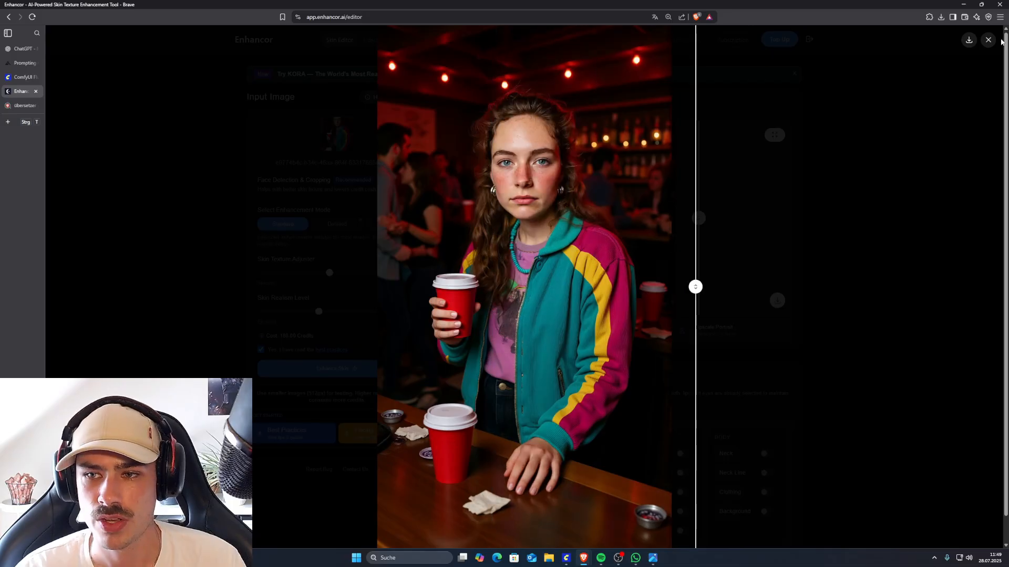
left_click(968, 40)
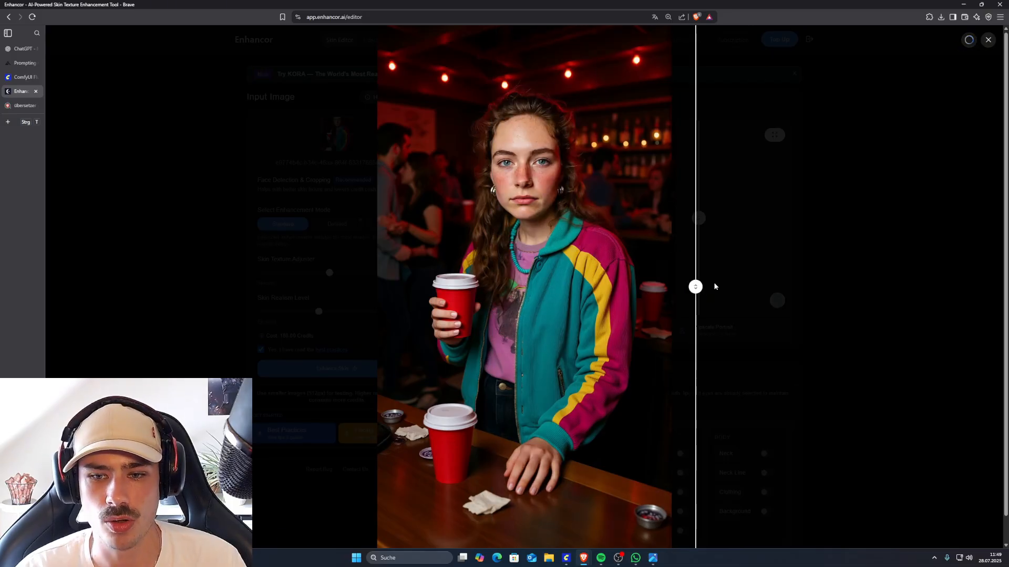
left_click(987, 42)
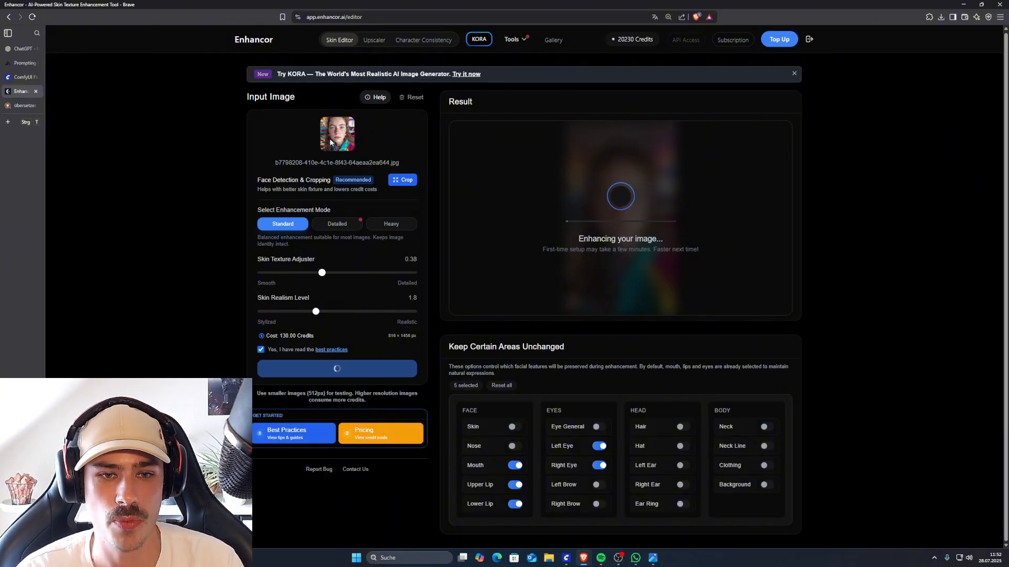
Check the pixel dimensions of the diner portrait submitted for skin enhancement.
left_click_drag(391, 336, 414, 335)
left_click(387, 336)
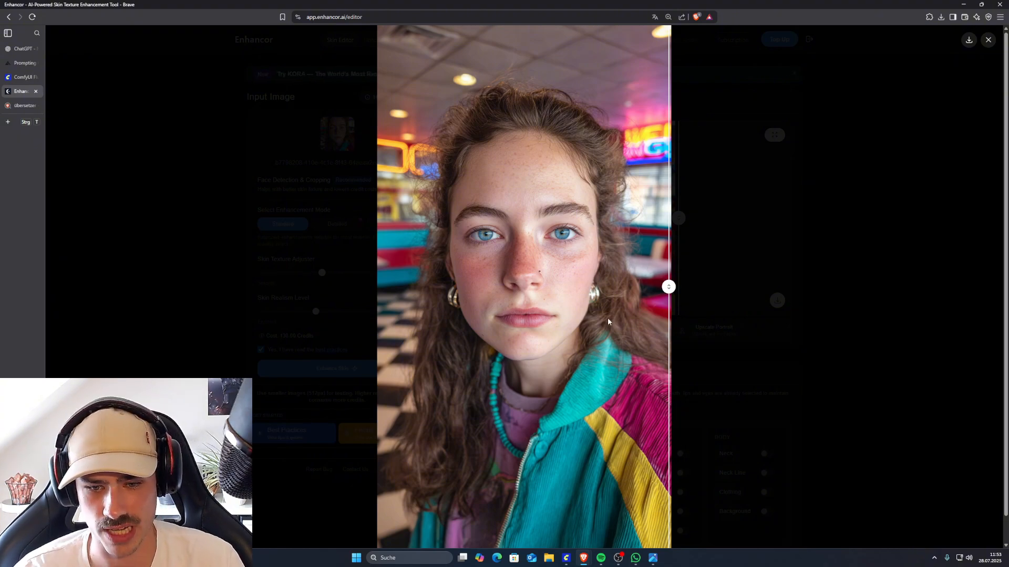
Compare the skin-enhanced diner portrait with its original across the full face in the enlarged slider view, and close the view.
left_click_drag(668, 286, 374, 287)
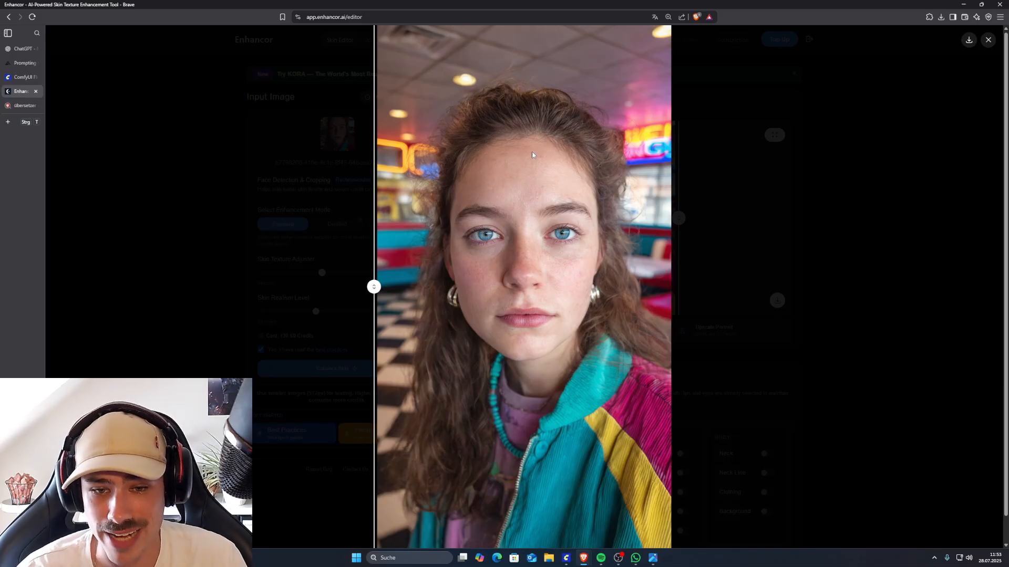
left_click_drag(390, 288, 673, 286)
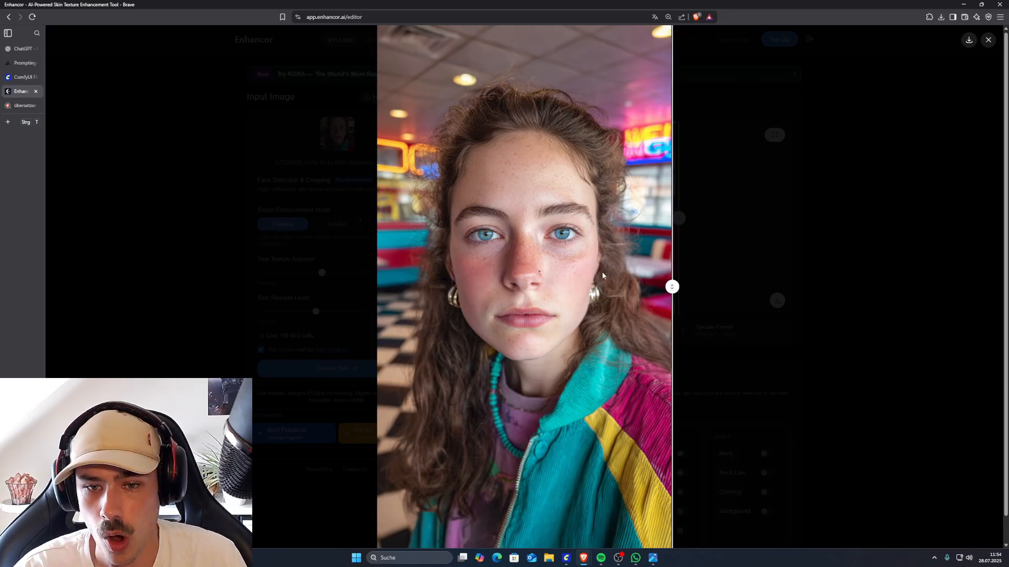
left_click_drag(673, 286, 380, 254)
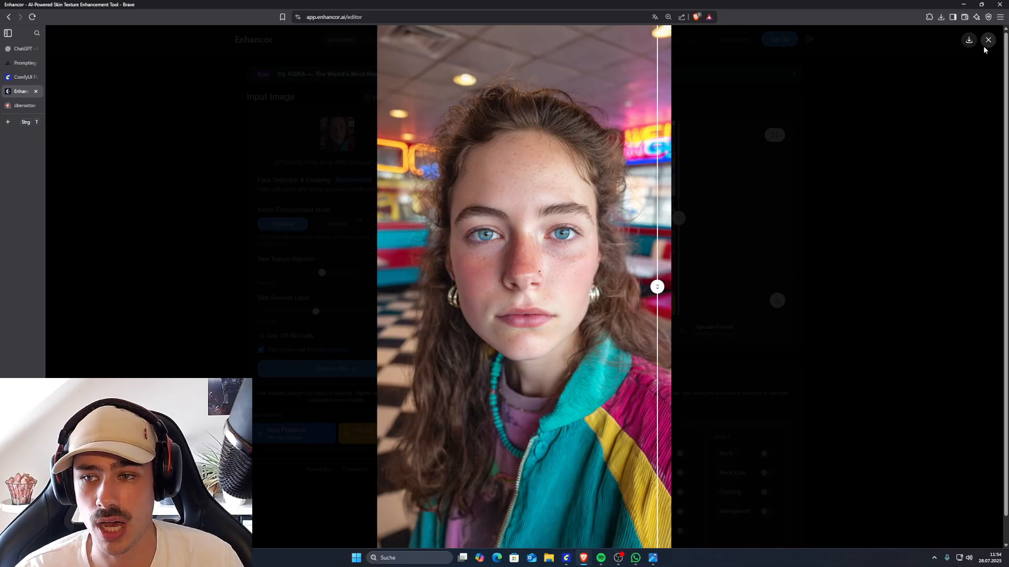
left_click(987, 40)
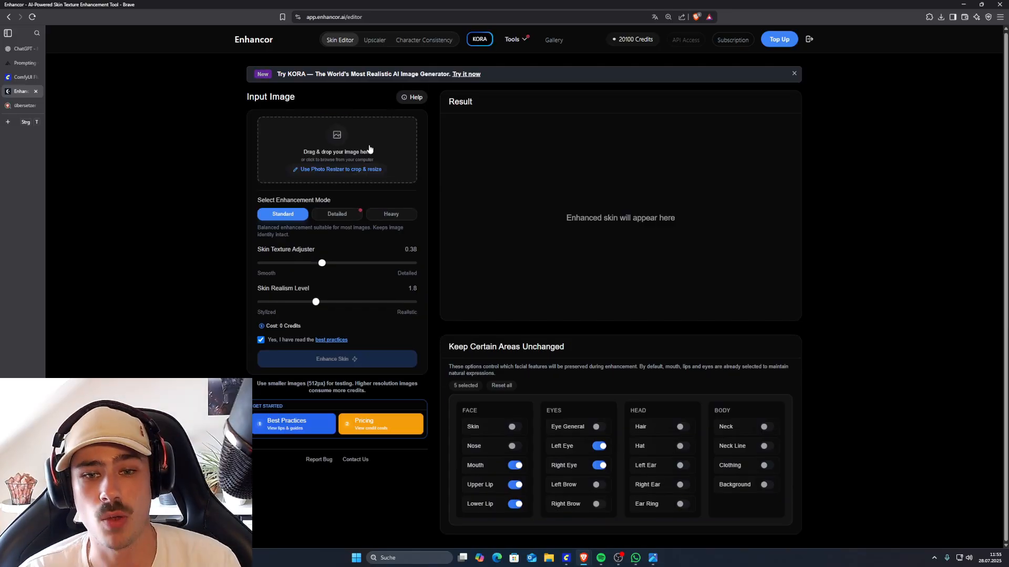
Load the white-haired woman's portrait f4127871-7ce2-472c-9ed8-bb734bd24803.jpg as the input image and run the skin enhancement in Standard mode.
left_click(370, 149)
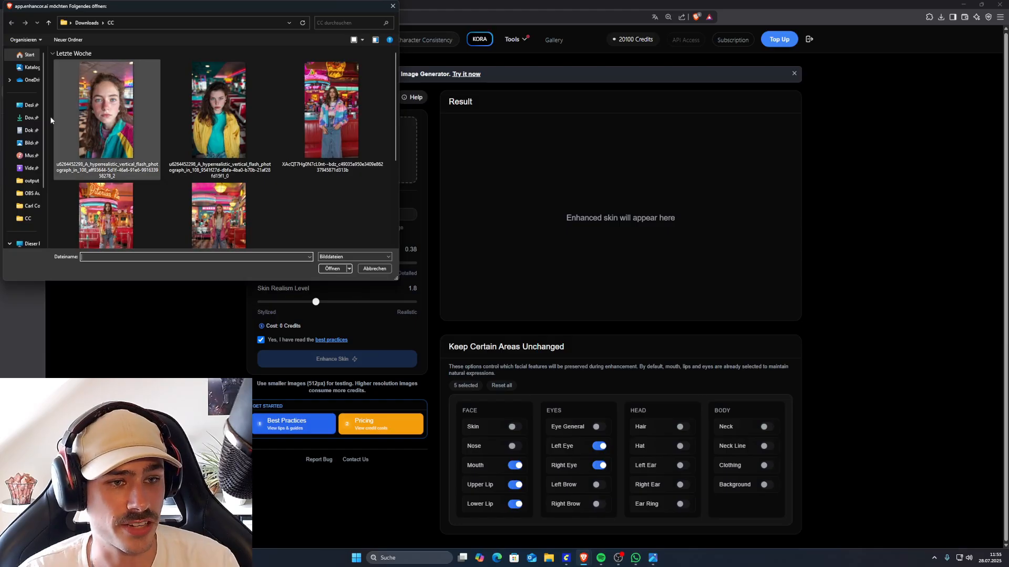
left_click_drag(51, 120, 70, 134)
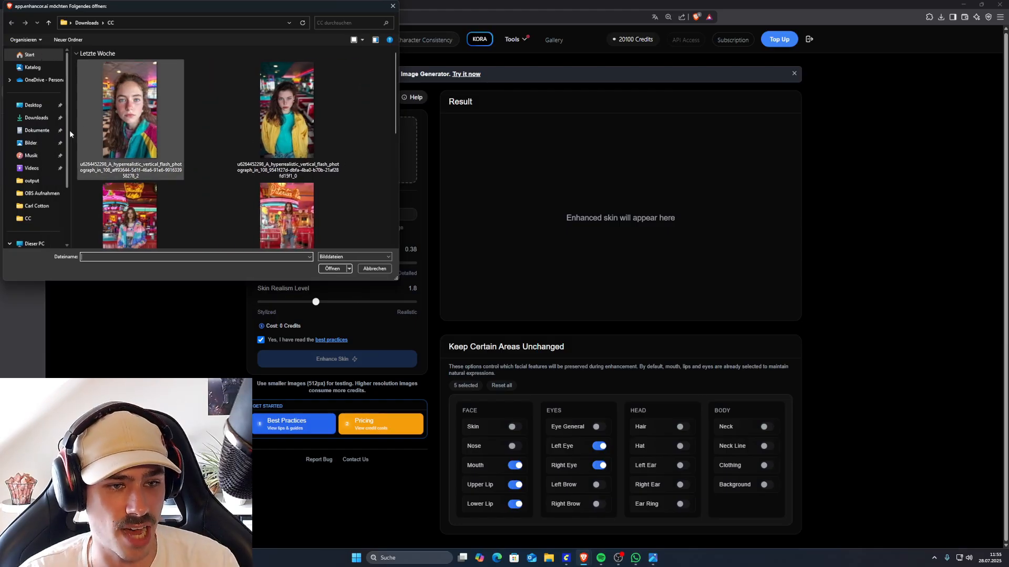
left_click(32, 180)
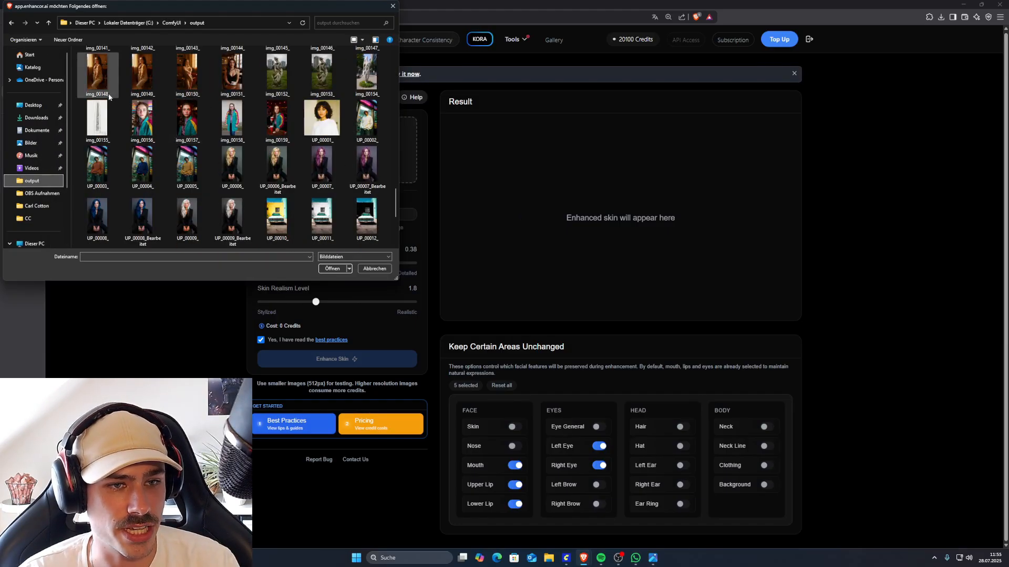
scroll(111, 126, "up", 3)
double_click(108, 158)
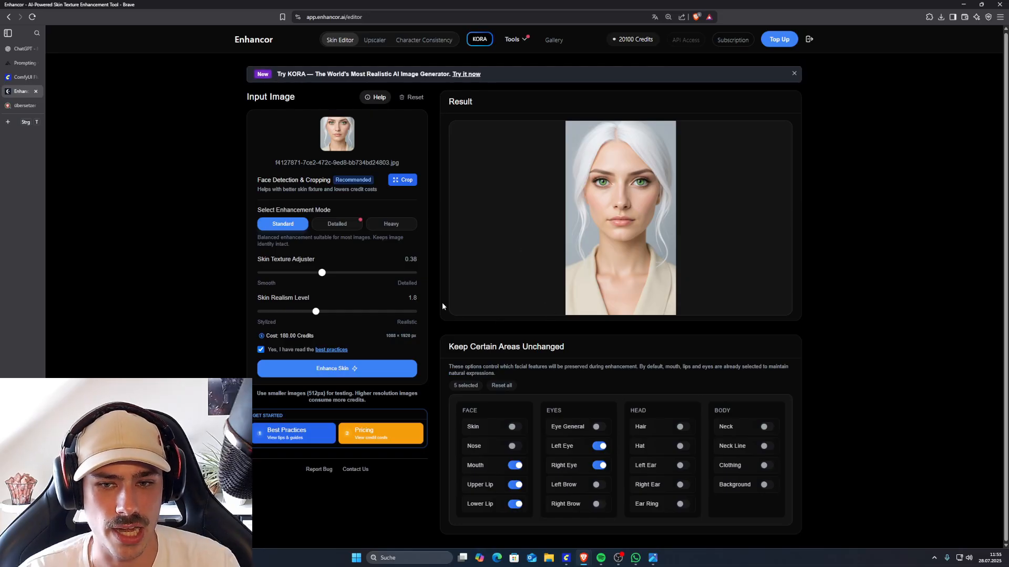
left_click(344, 368)
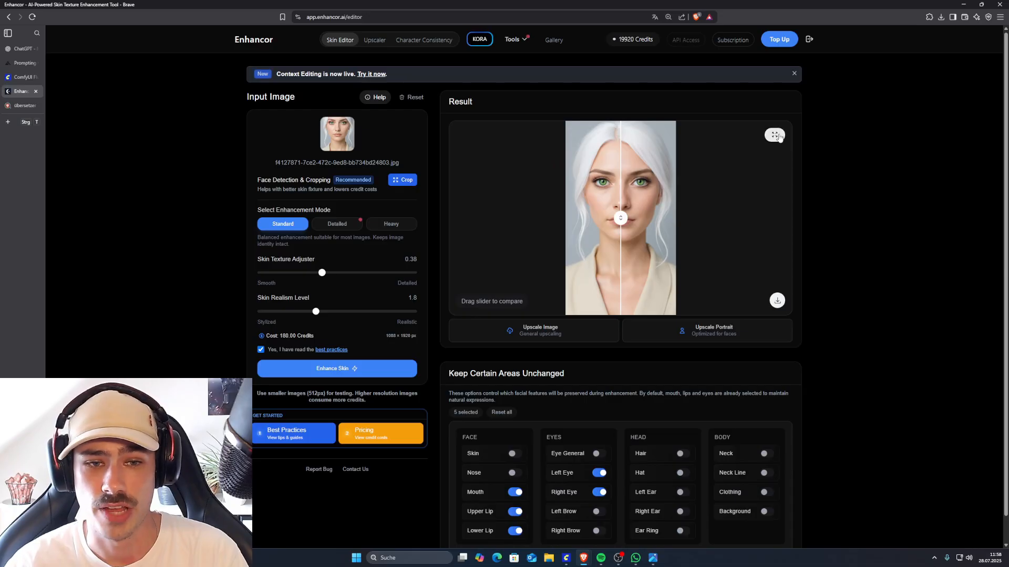
Compare the enhanced white-haired portrait with its original in the enlarged slider view, and close the view.
left_click(774, 135)
left_click_drag(525, 287, 669, 287)
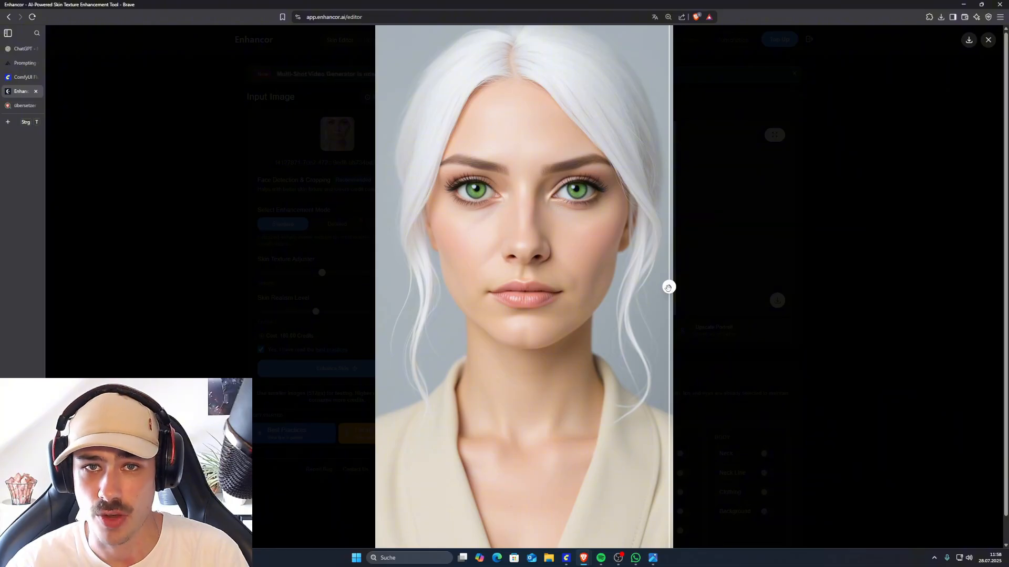
left_click_drag(669, 289, 375, 261)
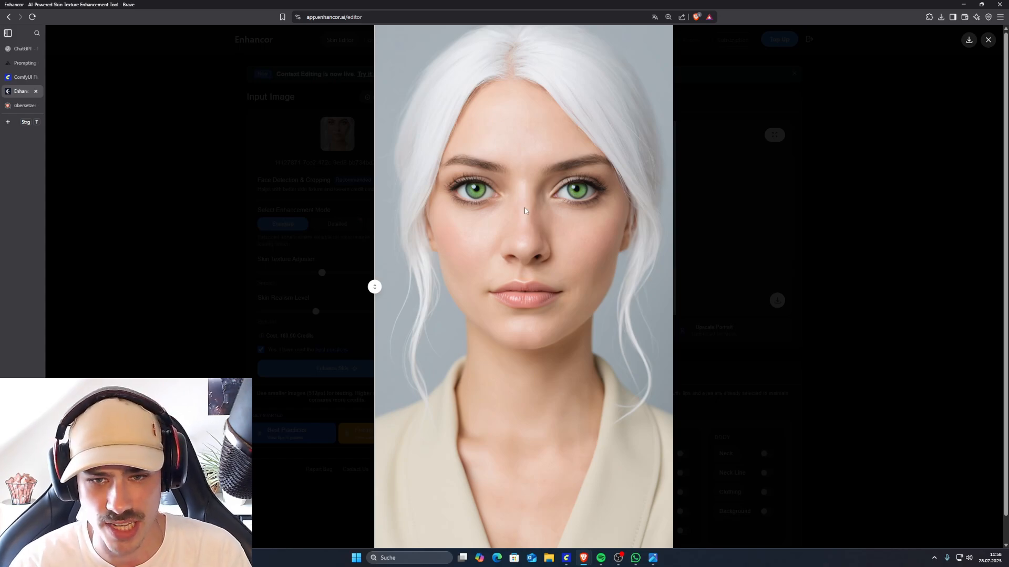
left_click_drag(375, 287, 671, 285)
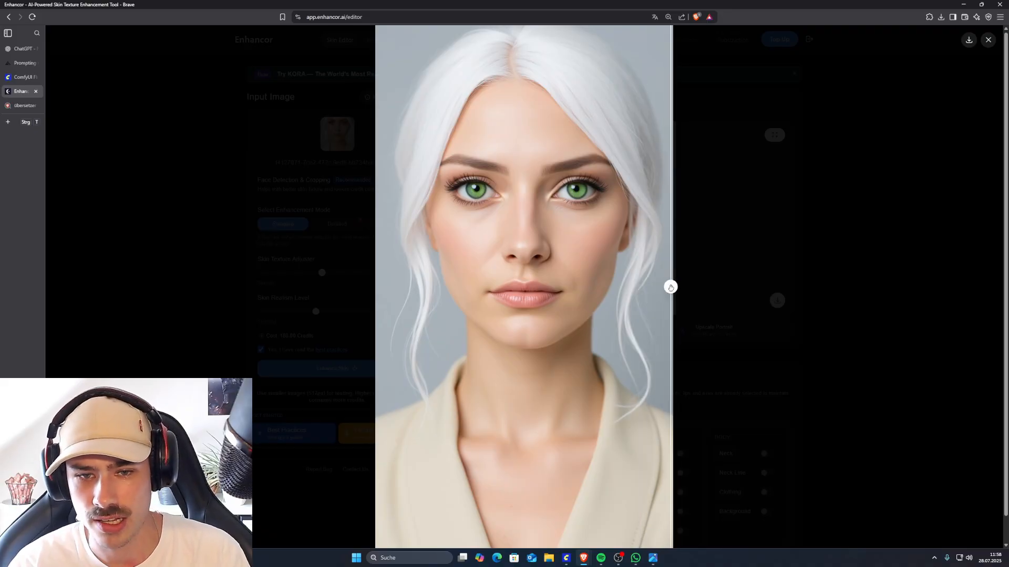
left_click_drag(671, 287, 377, 277)
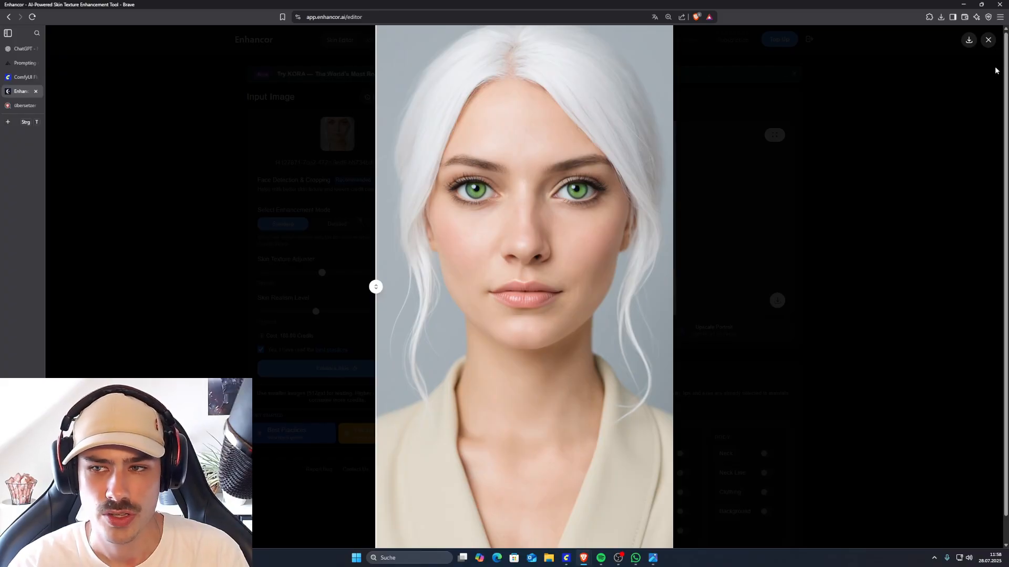
left_click(987, 40)
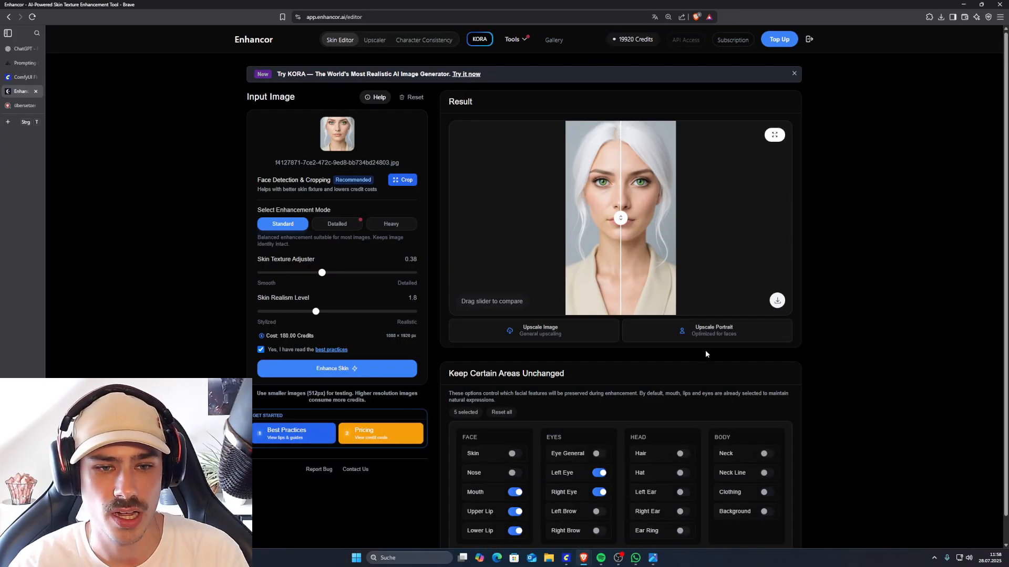